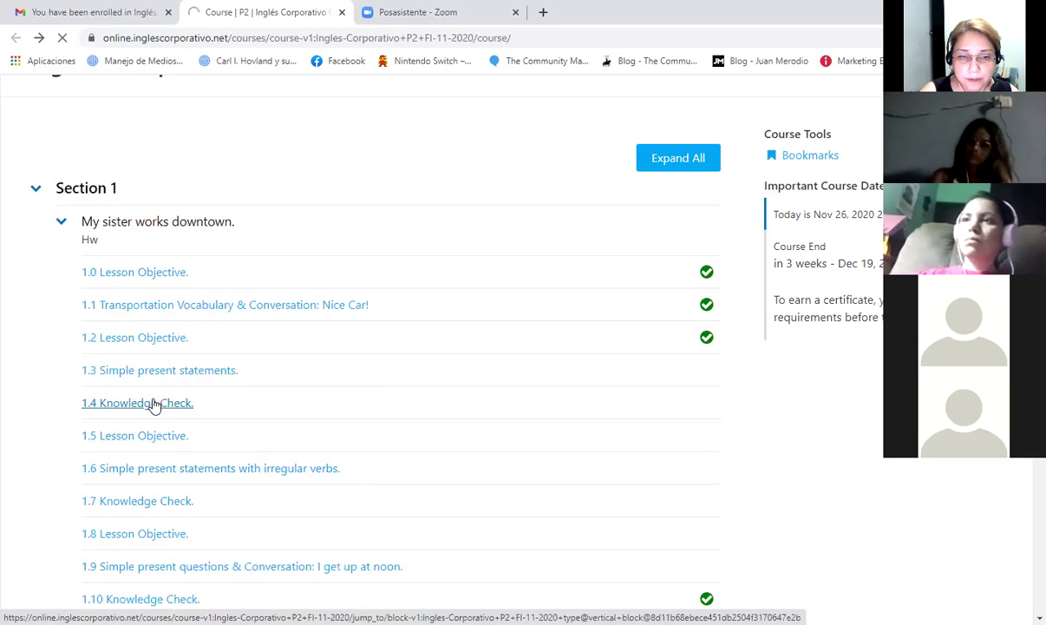
# Open the 1.4 Knowledge Check page in Section 1 and close the Posasistente - Zoom browser tab
pyautogui.click(166, 408)
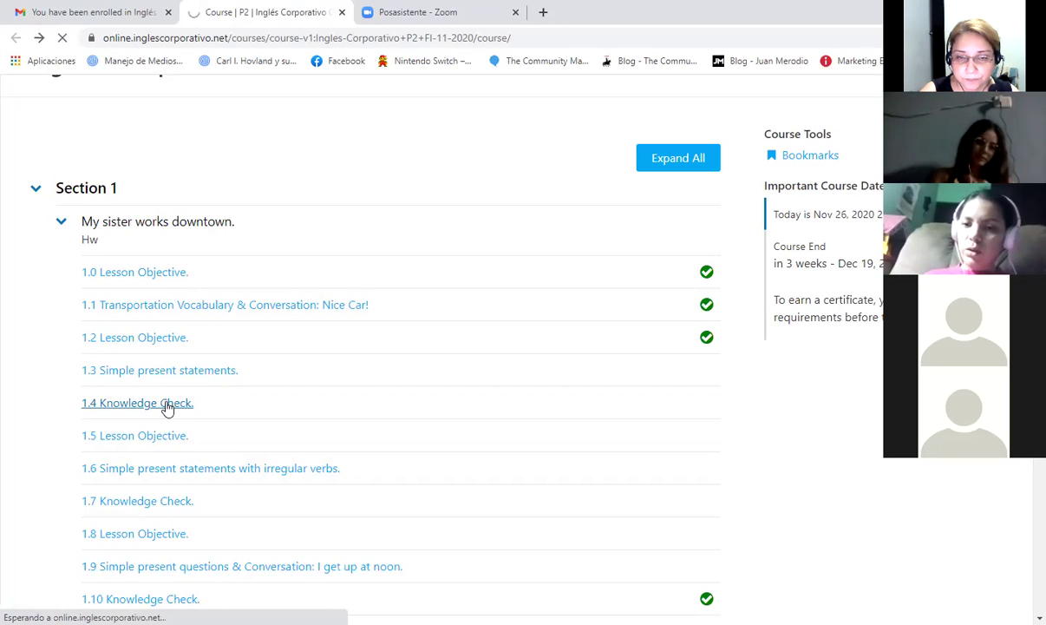
pyautogui.click(134, 409)
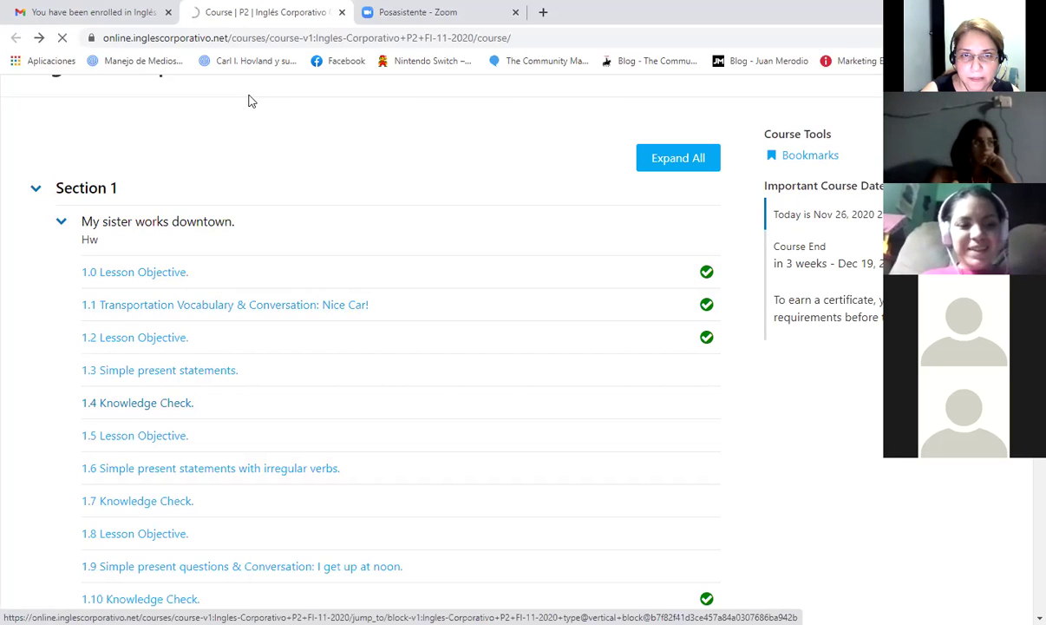
pyautogui.click(515, 13)
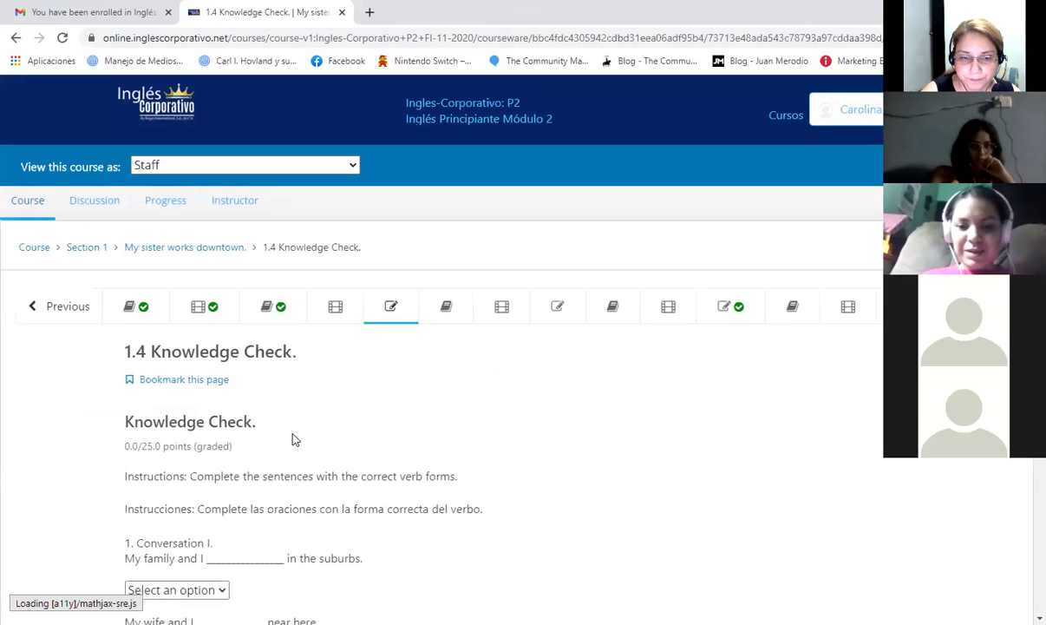
# Highlight the English instruction line of the knowledge check for reading
pyautogui.scroll(-2, 292, 440)
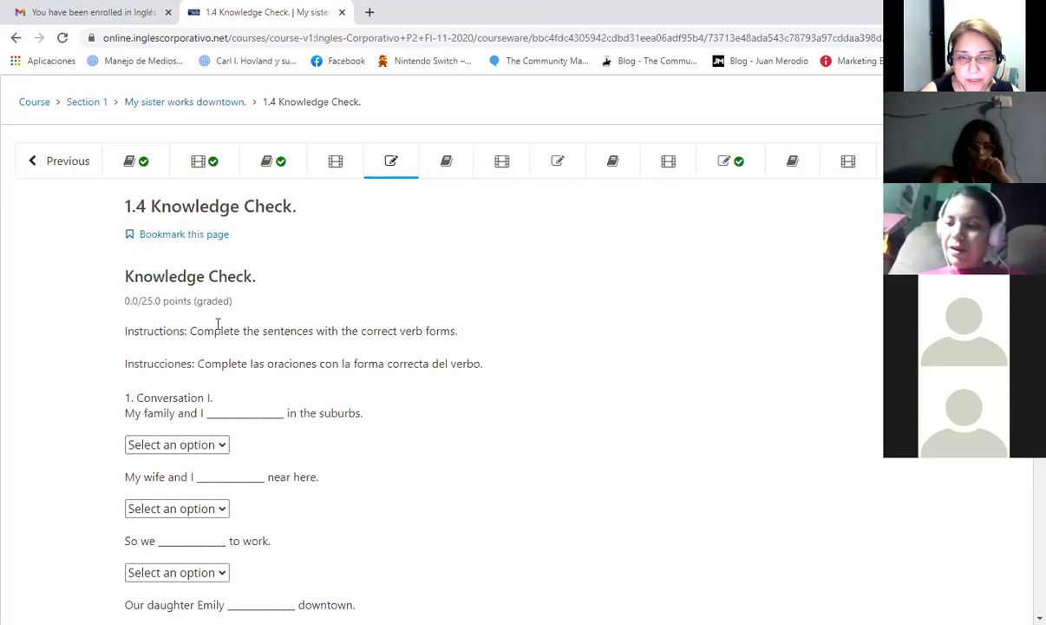
pyautogui.moveTo(179, 329); pyautogui.dragTo(448, 363)
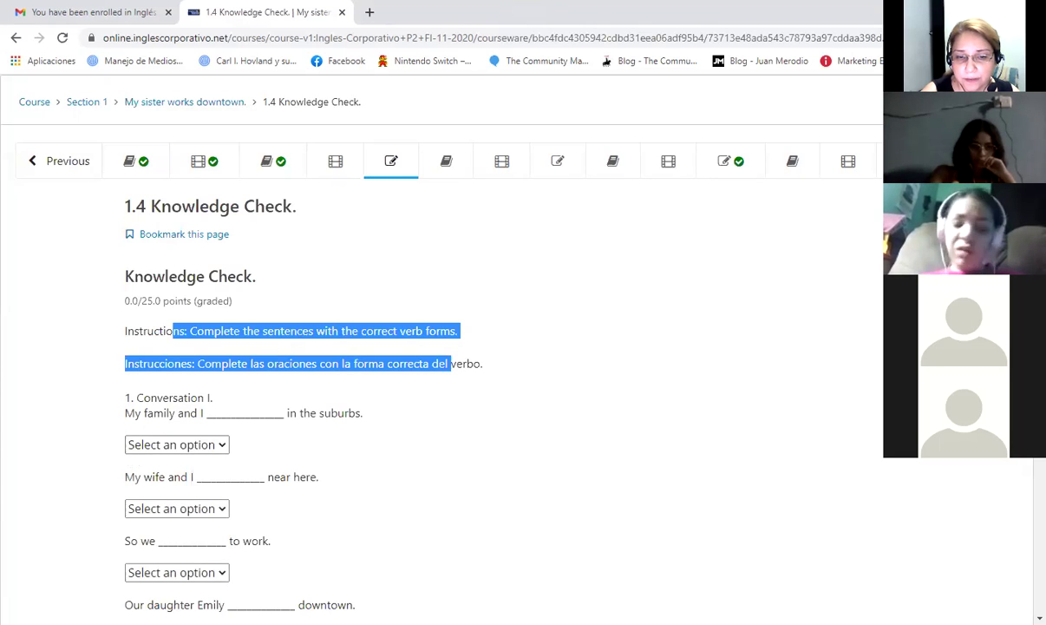
pyautogui.tripleClick(250, 331)
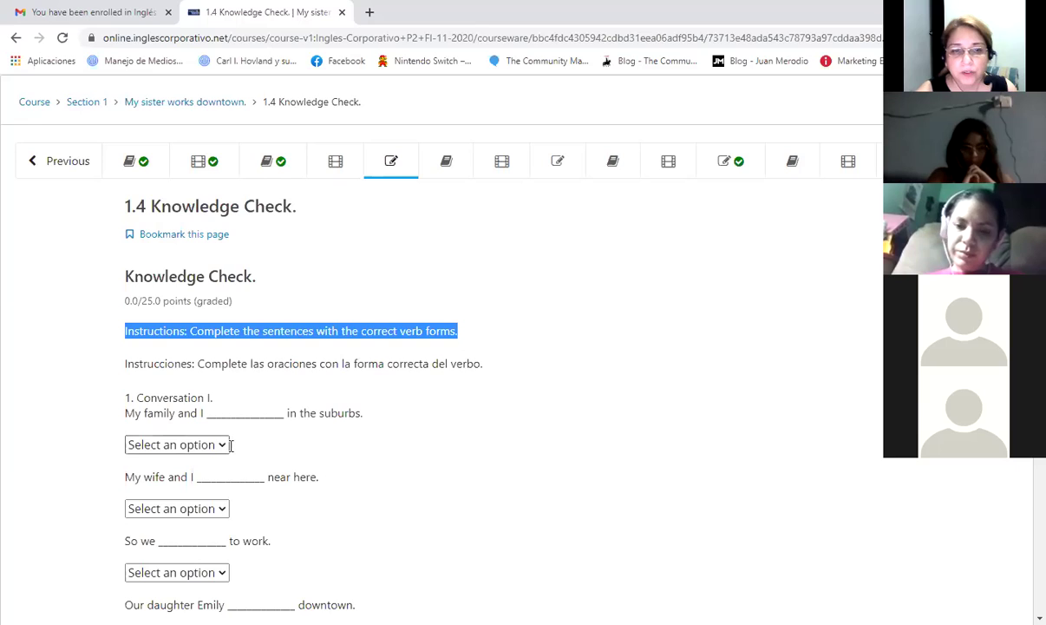
# Answer the first three Conversation I blanks with "live" for the family, "work" for the wife and I, and "walk" for we
pyautogui.scroll(-1, 241, 444)
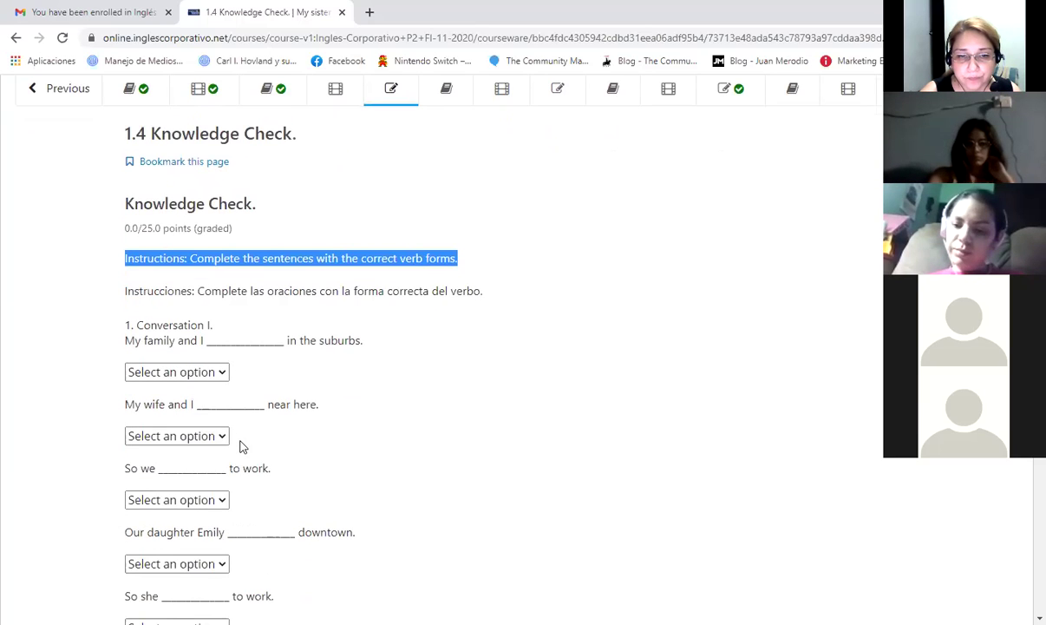
pyautogui.click(224, 373)
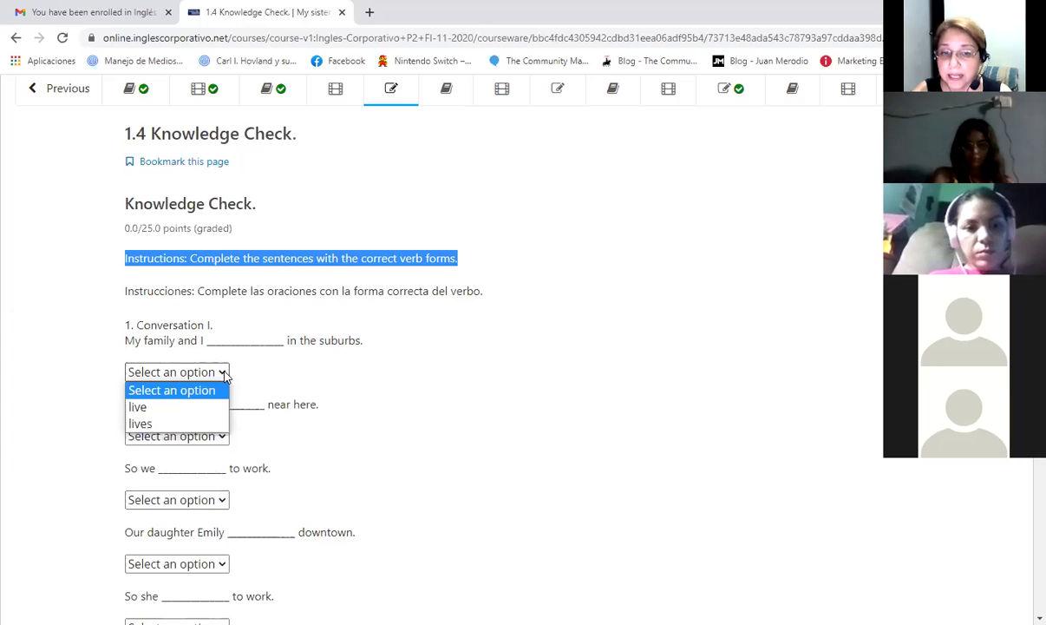
pyautogui.click(184, 408)
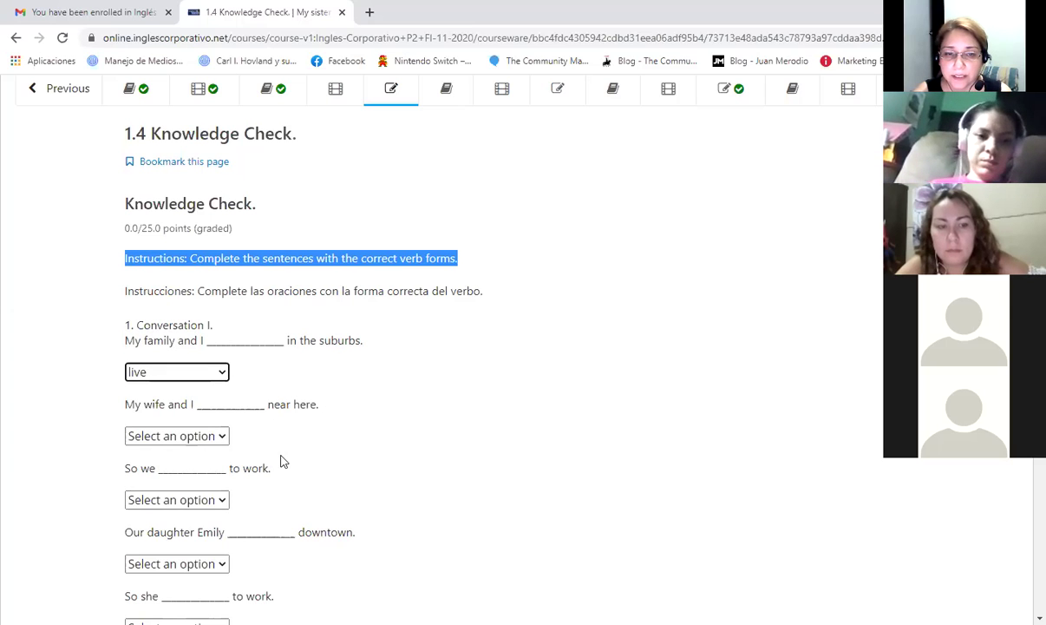
pyautogui.scroll(-1, 282, 458)
pyautogui.click(223, 366)
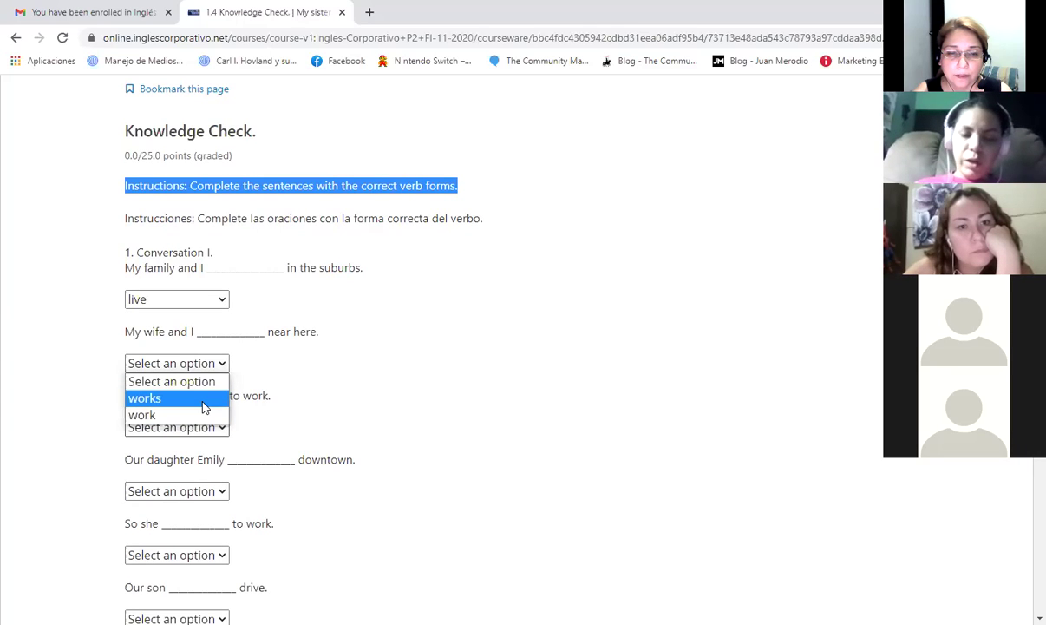
pyautogui.click(199, 418)
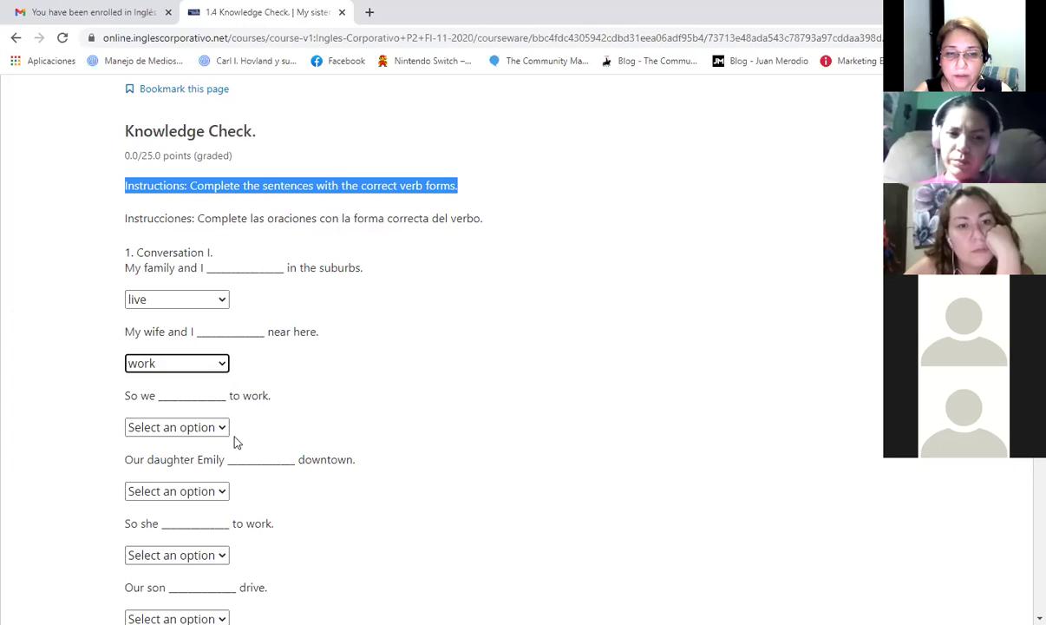
pyautogui.click(212, 427)
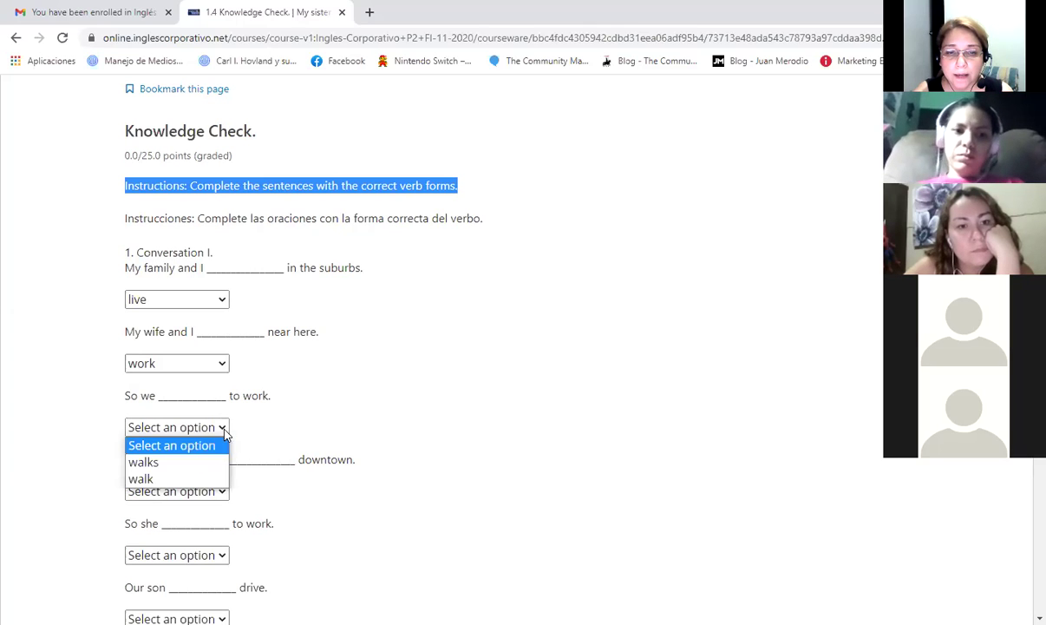
pyautogui.click(208, 479)
# Complete the Conversation I sentences about the daughter with "works" downtown and "drives" to work
pyautogui.scroll(-1, 261, 486)
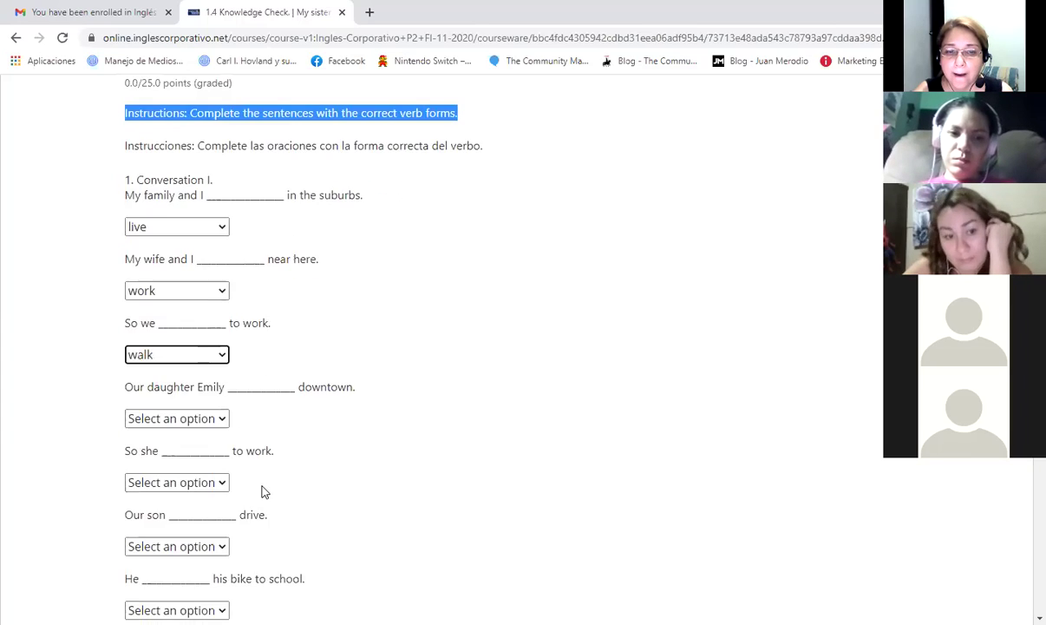
pyautogui.click(223, 420)
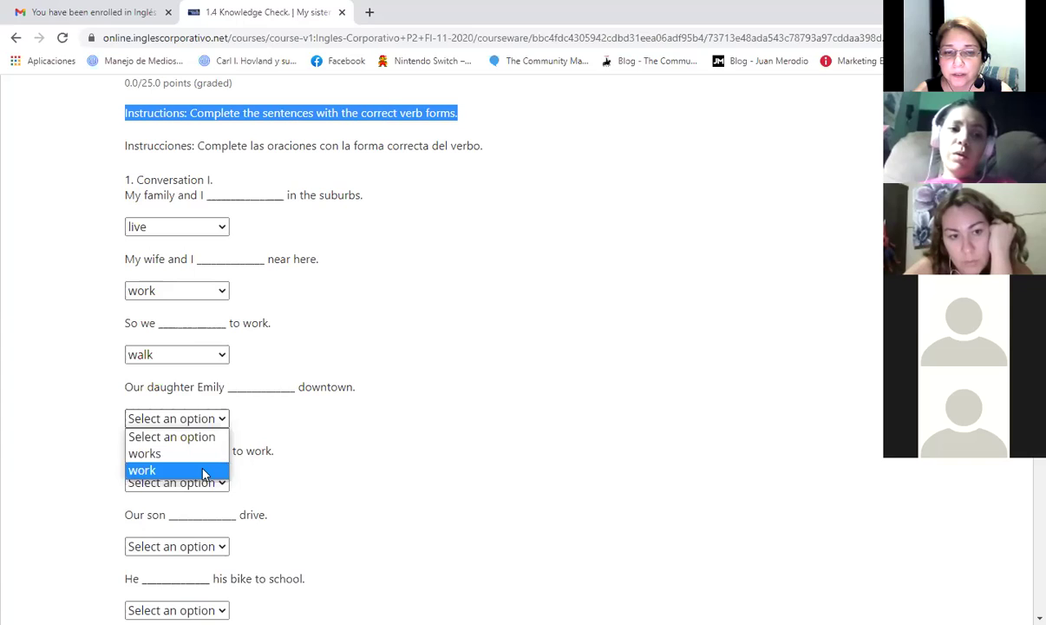
pyautogui.click(204, 457)
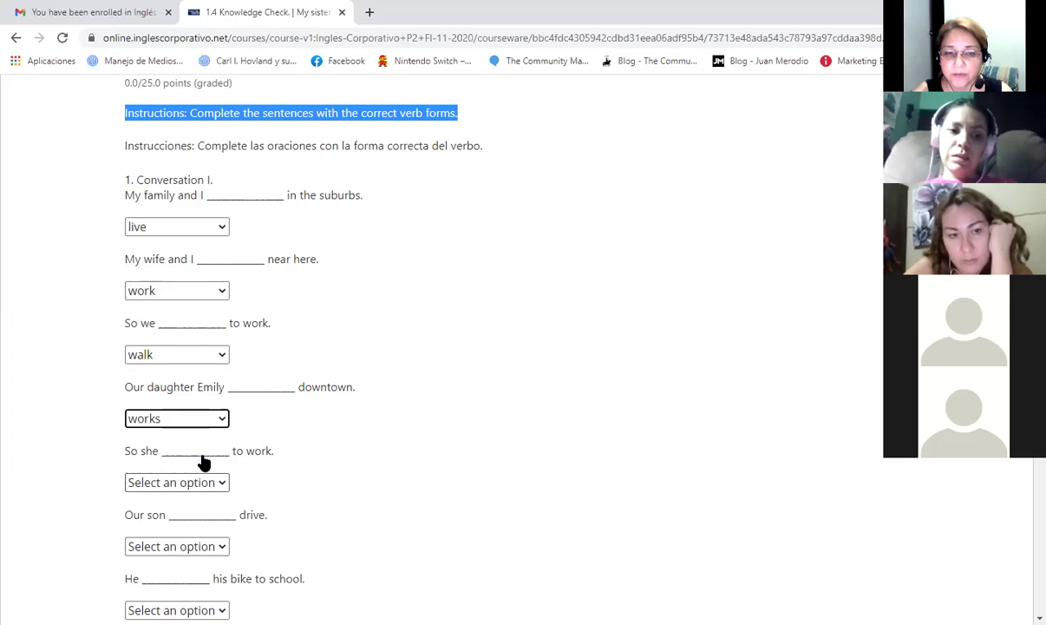
pyautogui.scroll(-1, 287, 484)
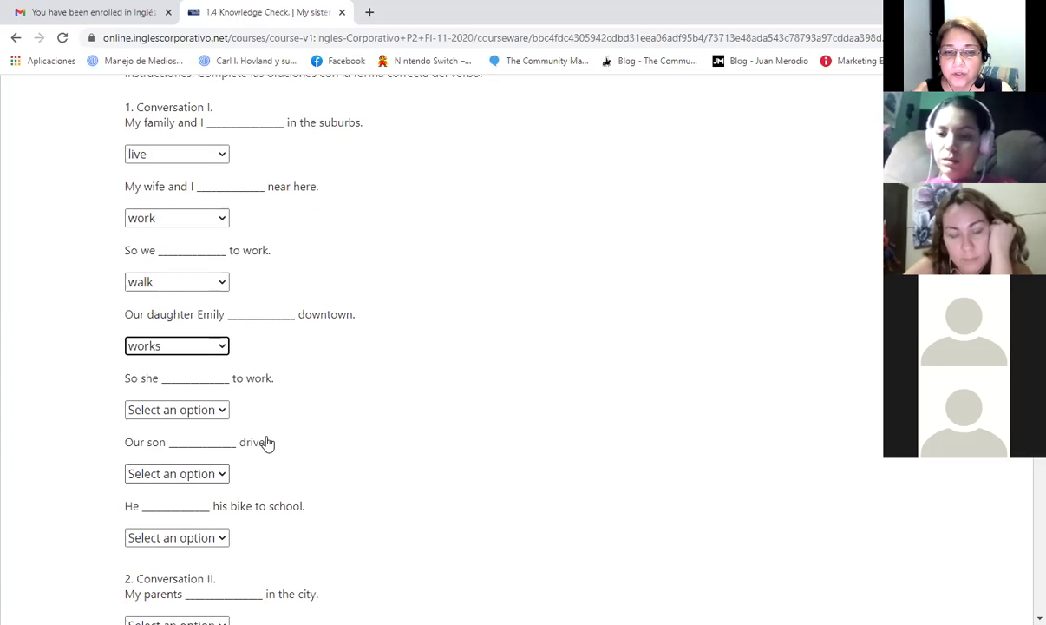
pyautogui.click(222, 410)
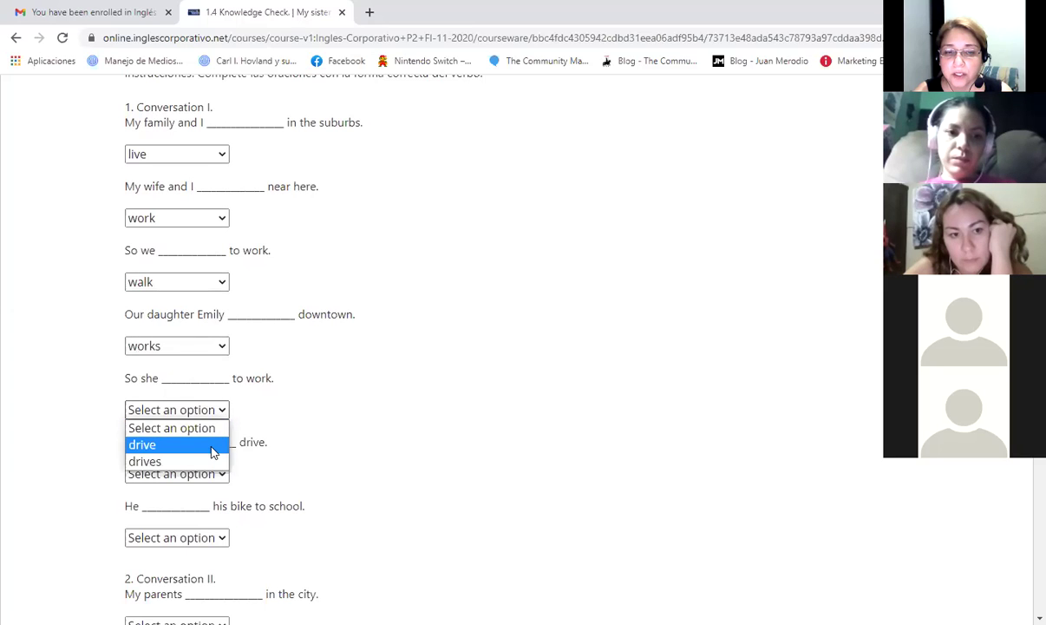
pyautogui.click(198, 467)
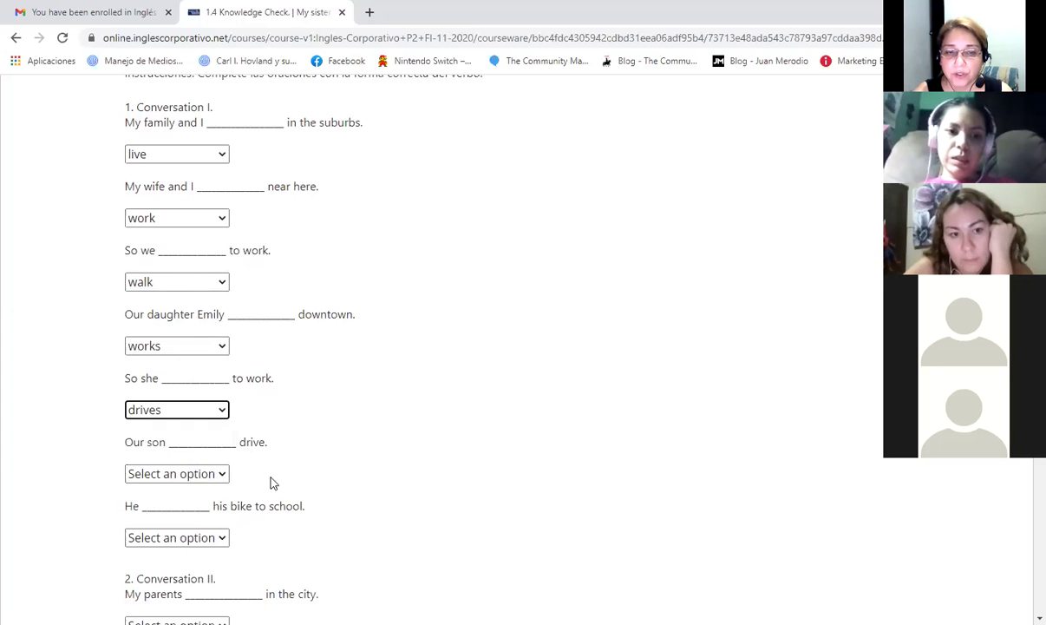
# Complete the Conversation I sentences about the son with "doesn't" drive and "rides" his bike to school
pyautogui.scroll(-2, 270, 472)
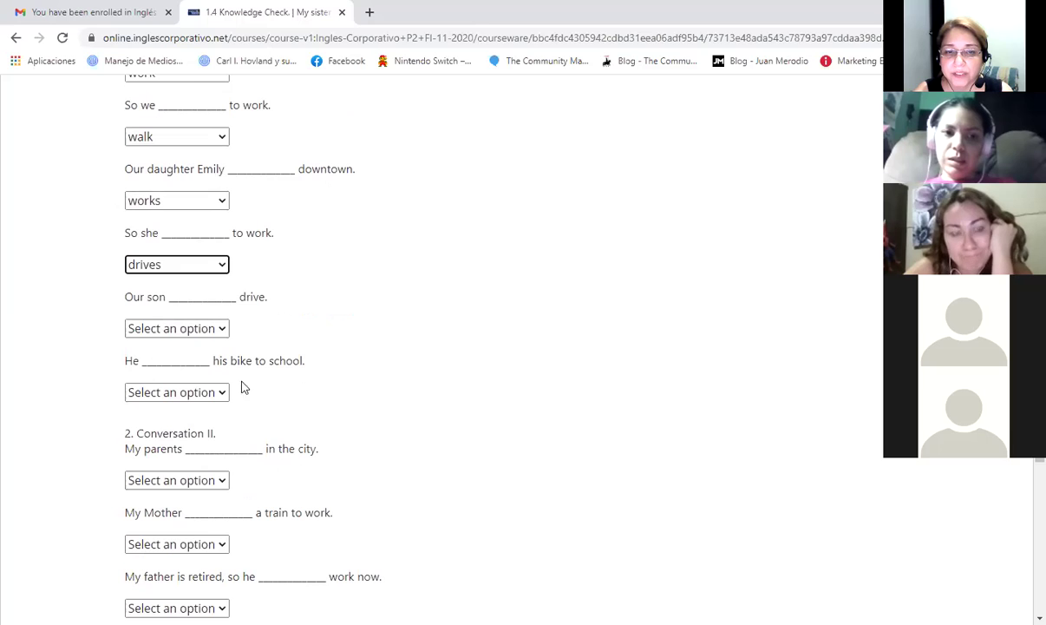
pyautogui.click(224, 328)
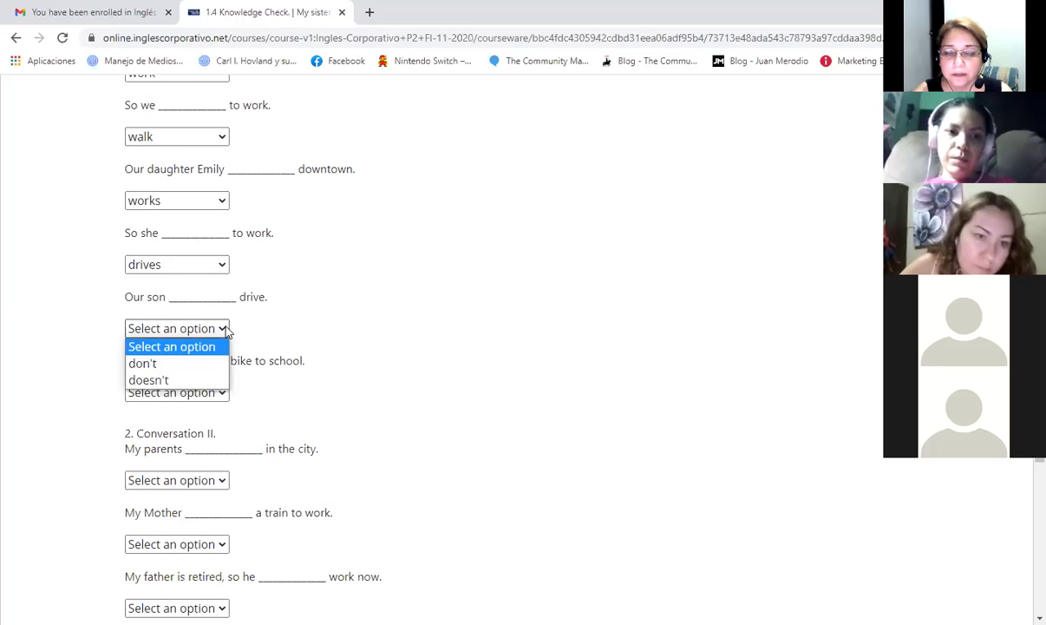
pyautogui.click(203, 388)
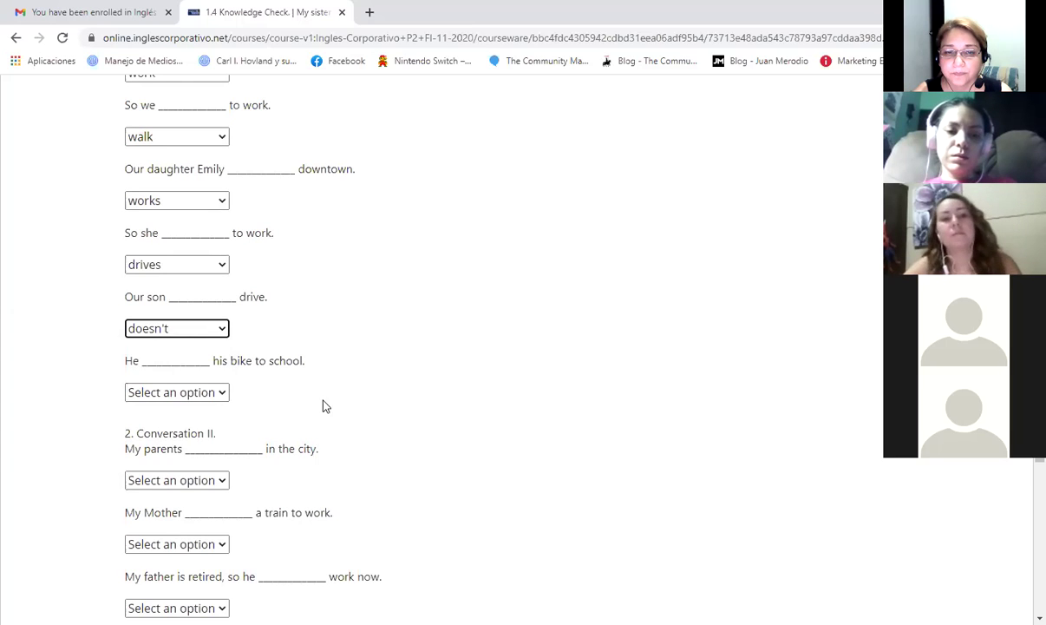
pyautogui.scroll(-1, 276, 411)
pyautogui.scroll(-1, 275, 411)
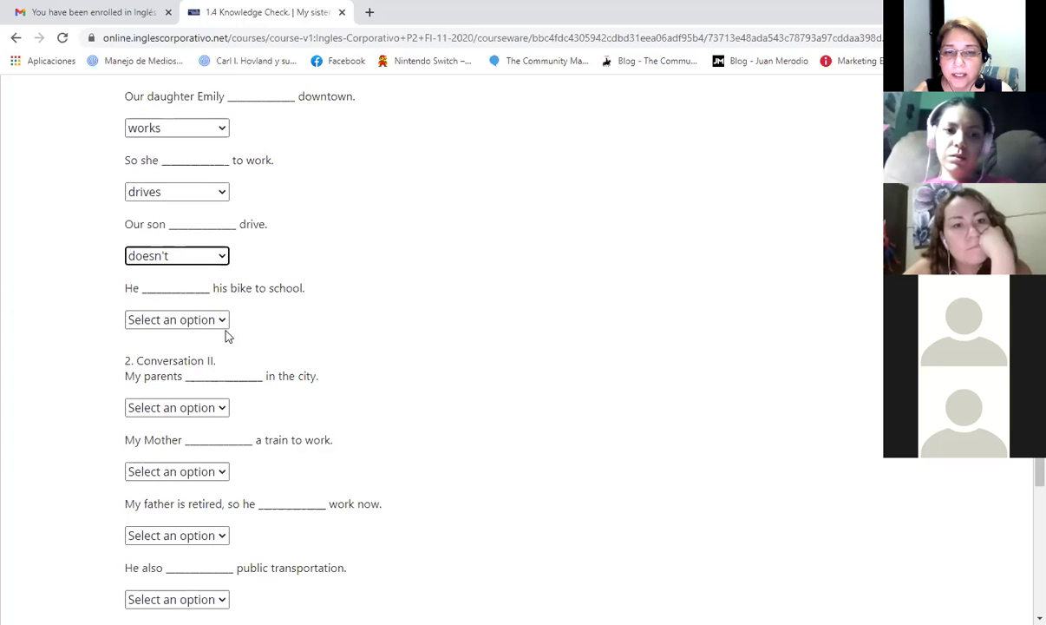
pyautogui.click(221, 321)
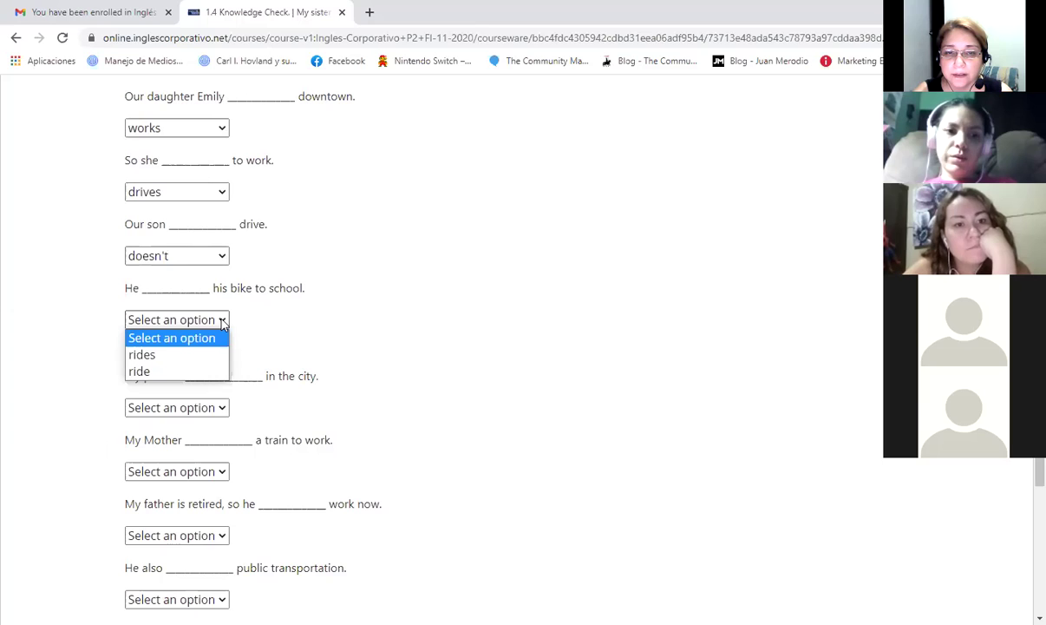
pyautogui.click(204, 355)
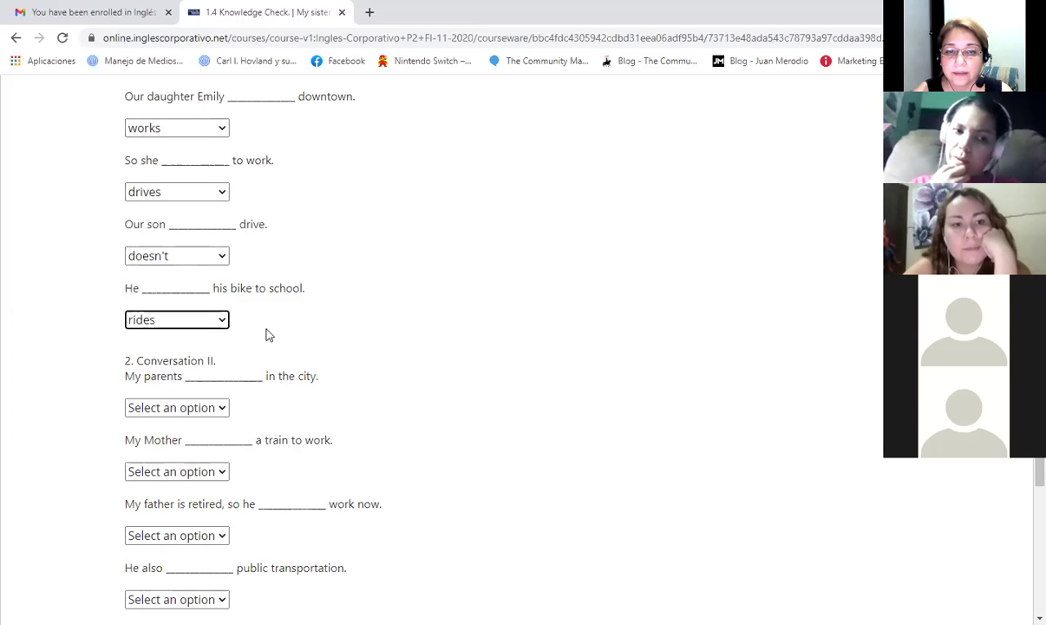
# Answer the first two Conversation II blanks with "live" for the parents and "takes" for the mother
pyautogui.scroll(-1, 257, 340)
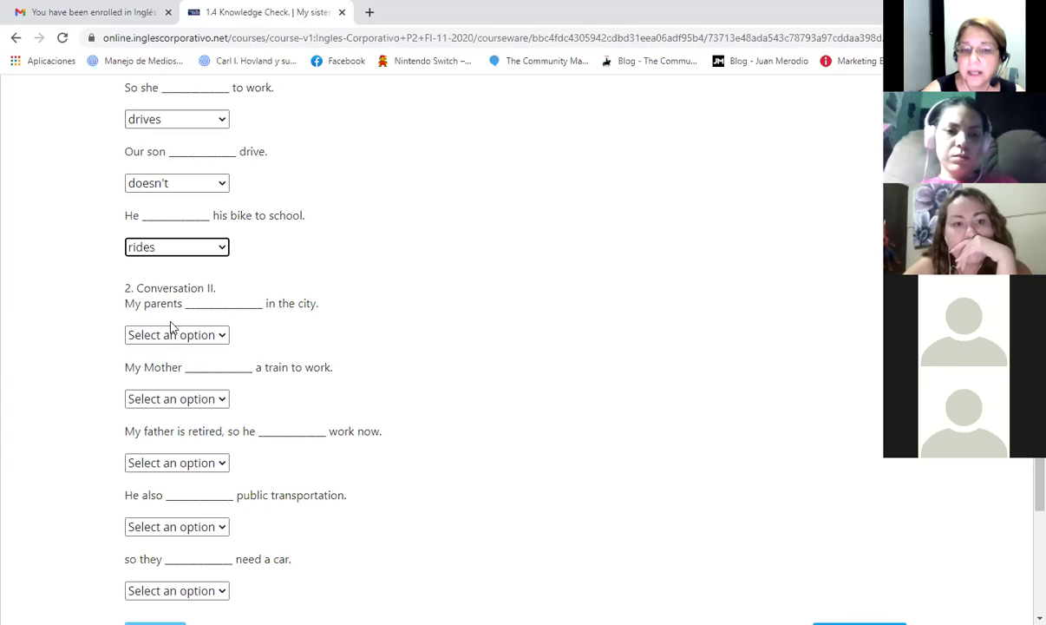
pyautogui.click(209, 333)
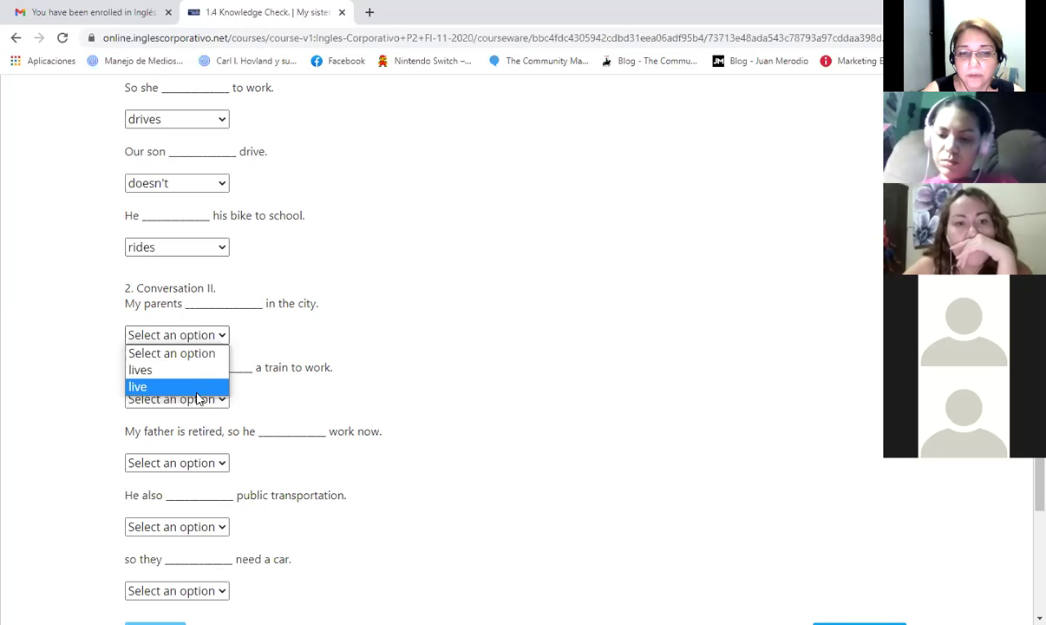
pyautogui.click(199, 387)
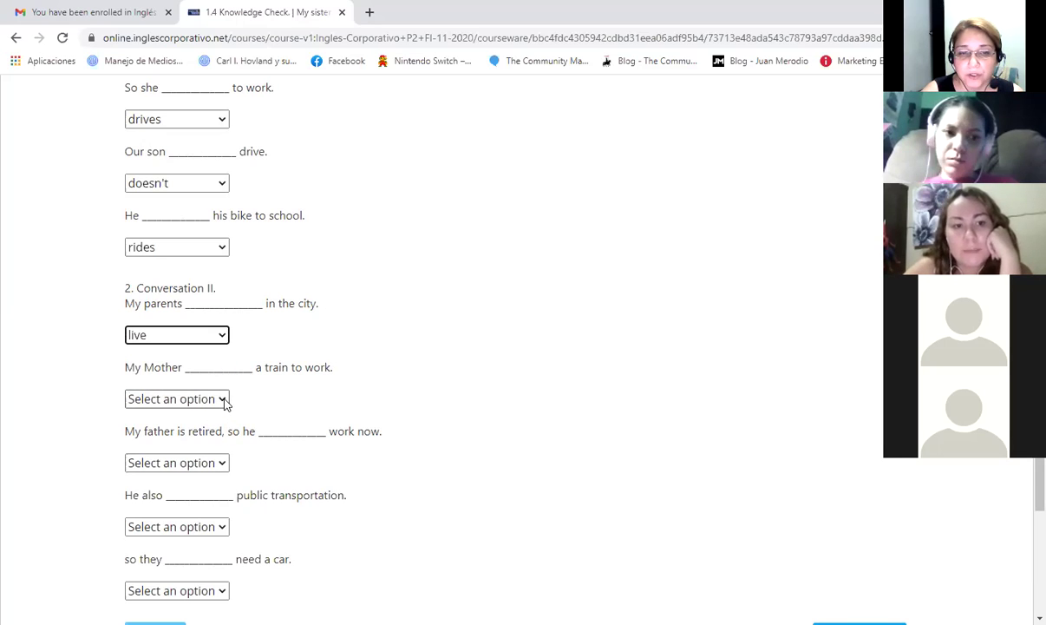
pyautogui.click(223, 400)
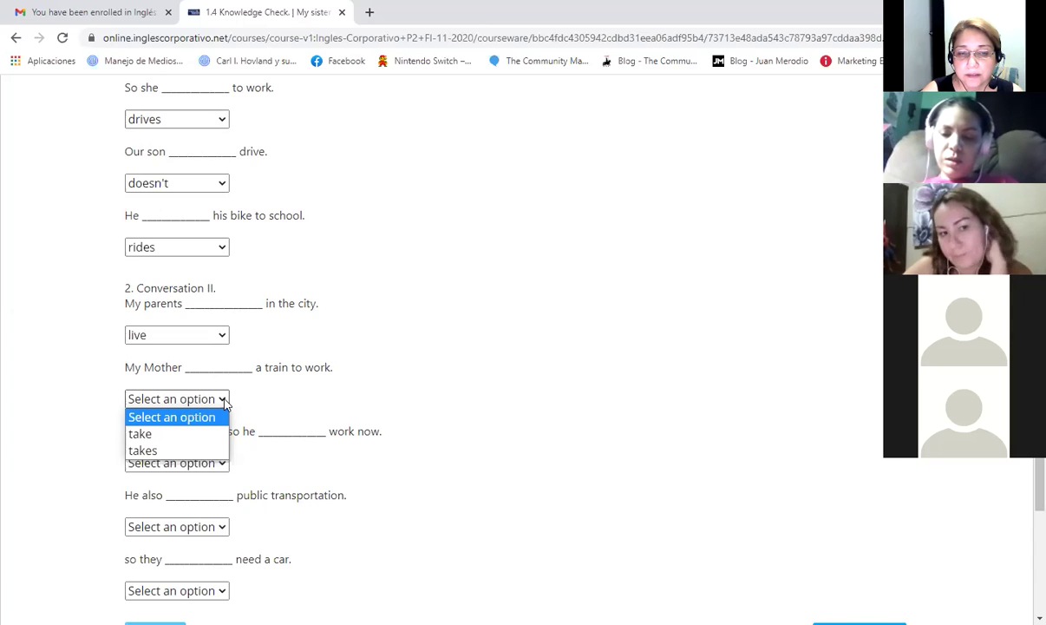
pyautogui.click(201, 450)
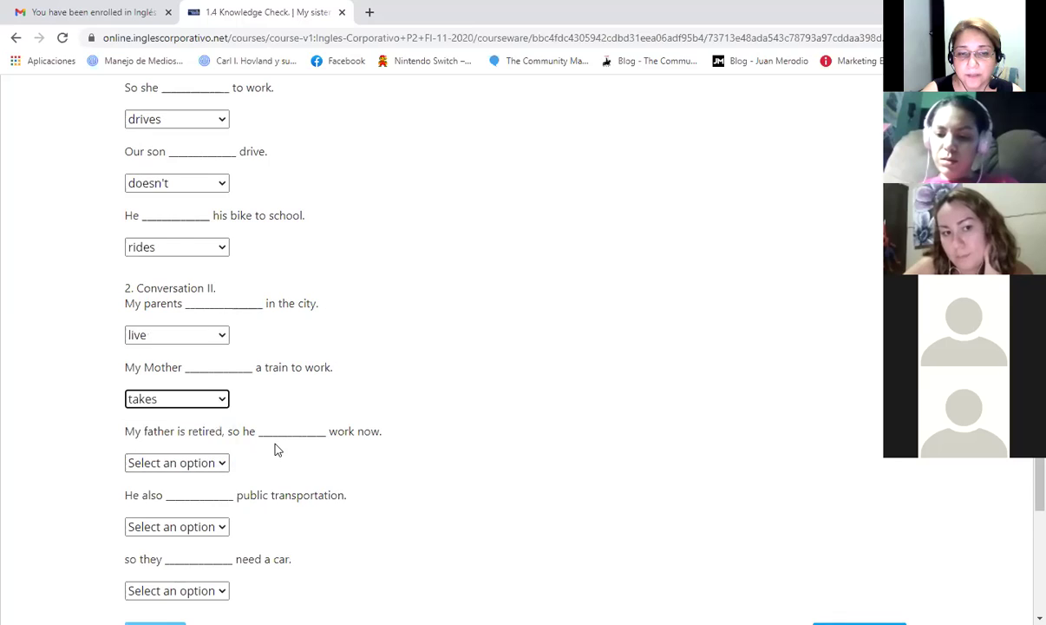
# Complete the Conversation II sentences about the father with "doesn't" work now and "uses" public transportation
pyautogui.scroll(-1, 276, 446)
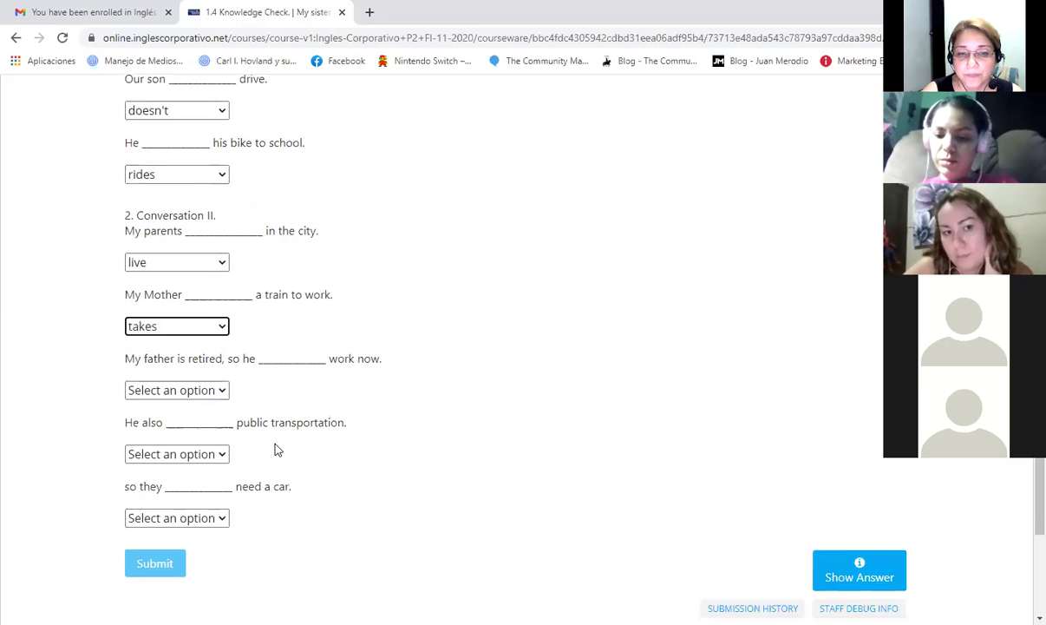
pyautogui.click(223, 392)
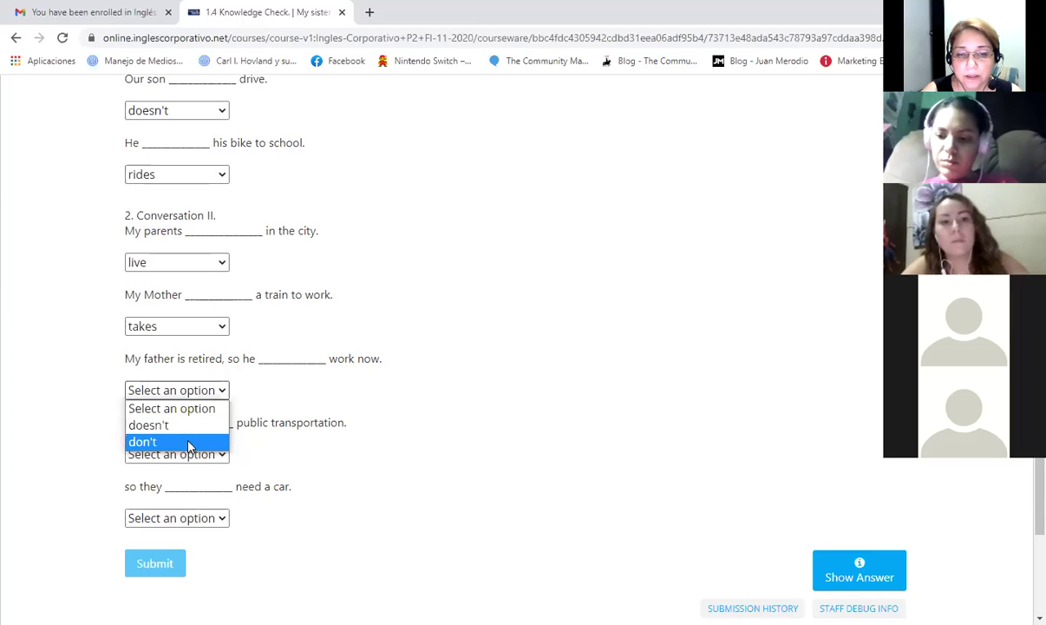
pyautogui.click(204, 426)
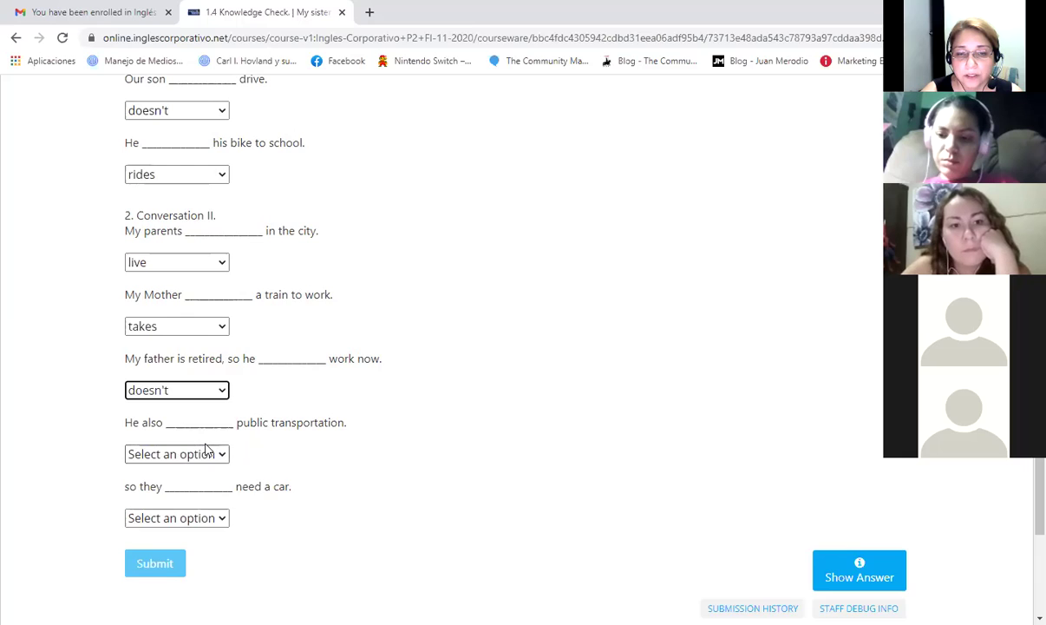
pyautogui.scroll(-2, 208, 450)
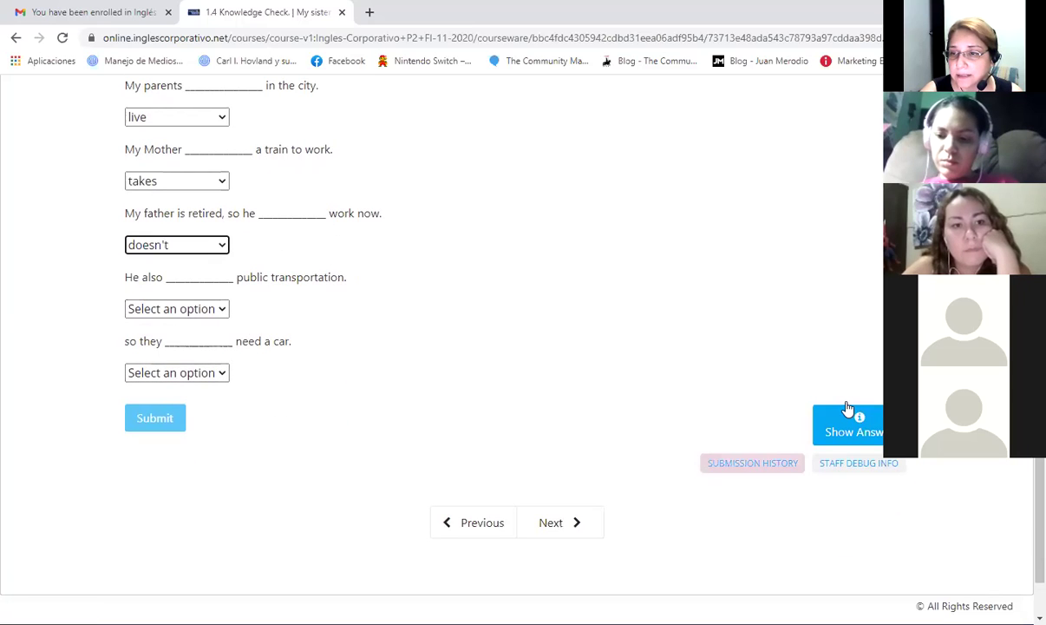
pyautogui.click(221, 310)
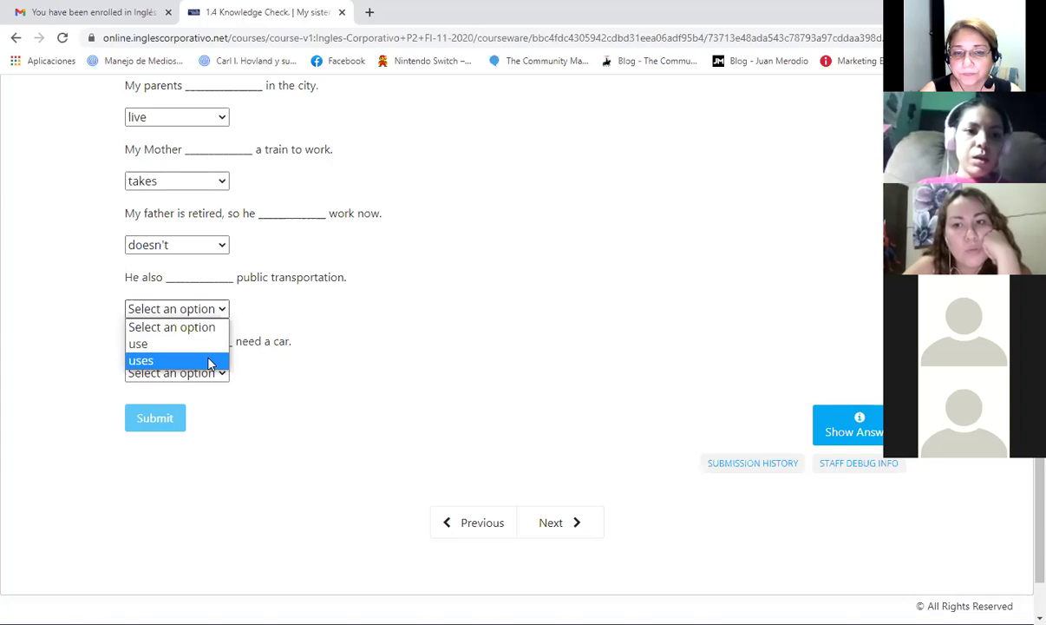
pyautogui.click(208, 361)
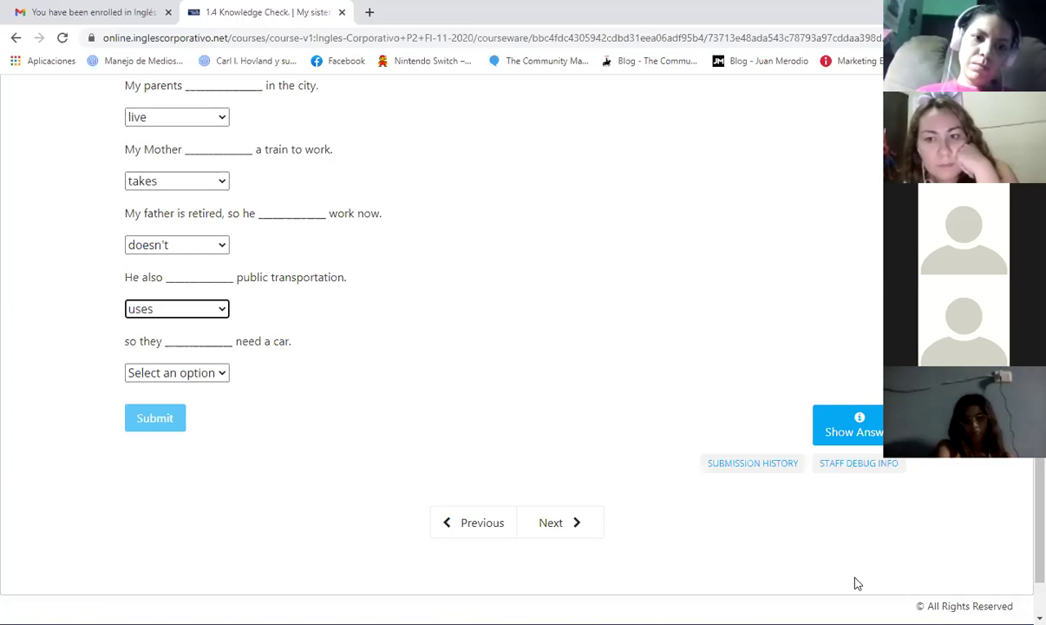
# Complete the last Conversation II sentence about needing a car with "don't" and submit the 1.4 Knowledge Check
pyautogui.click(224, 374)
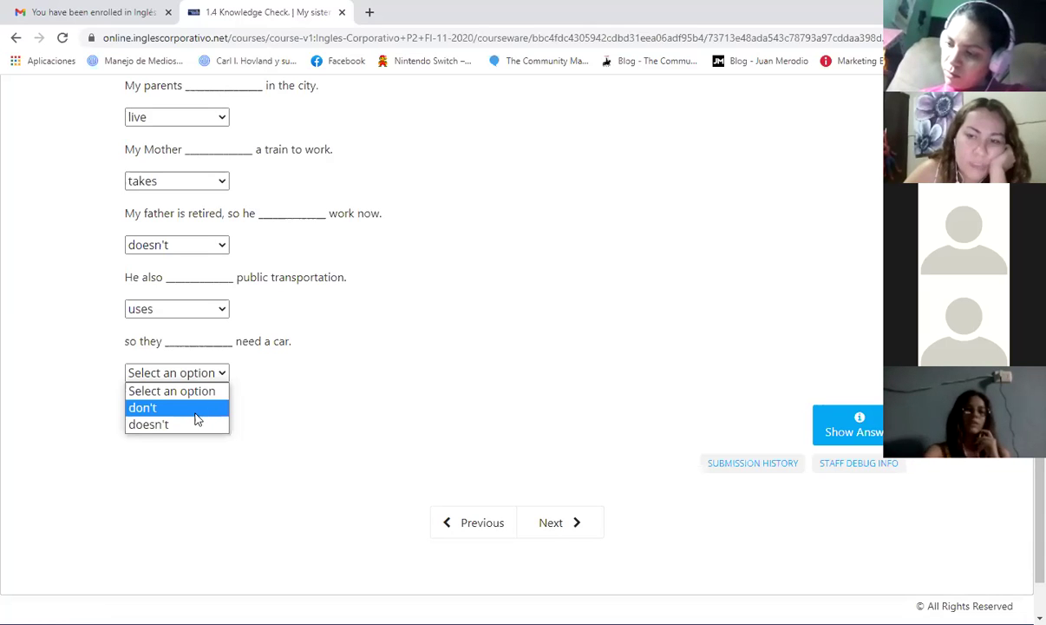
pyautogui.click(197, 419)
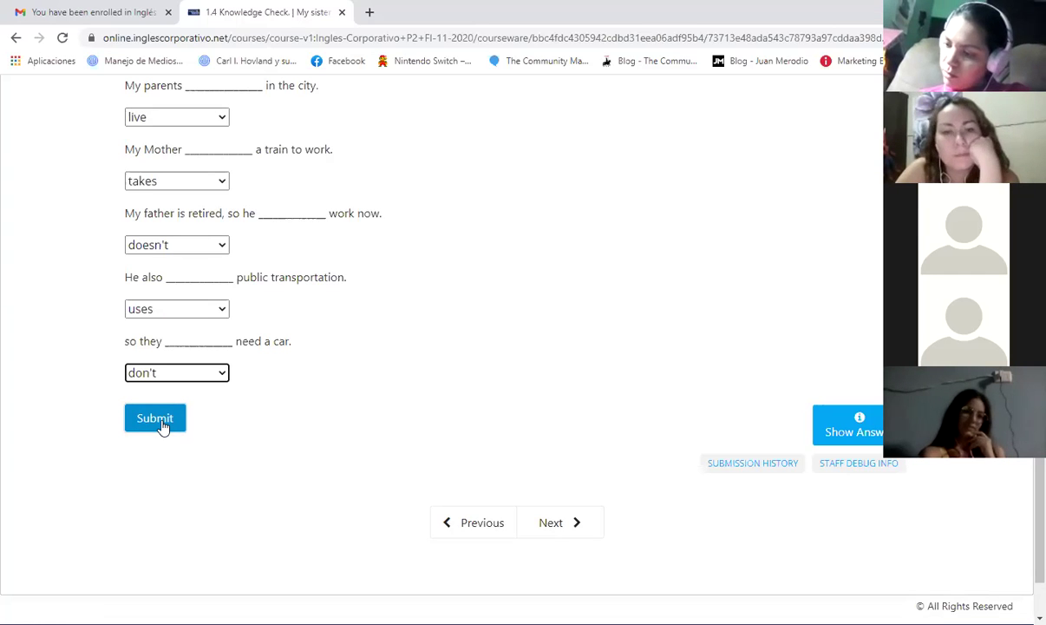
pyautogui.click(156, 419)
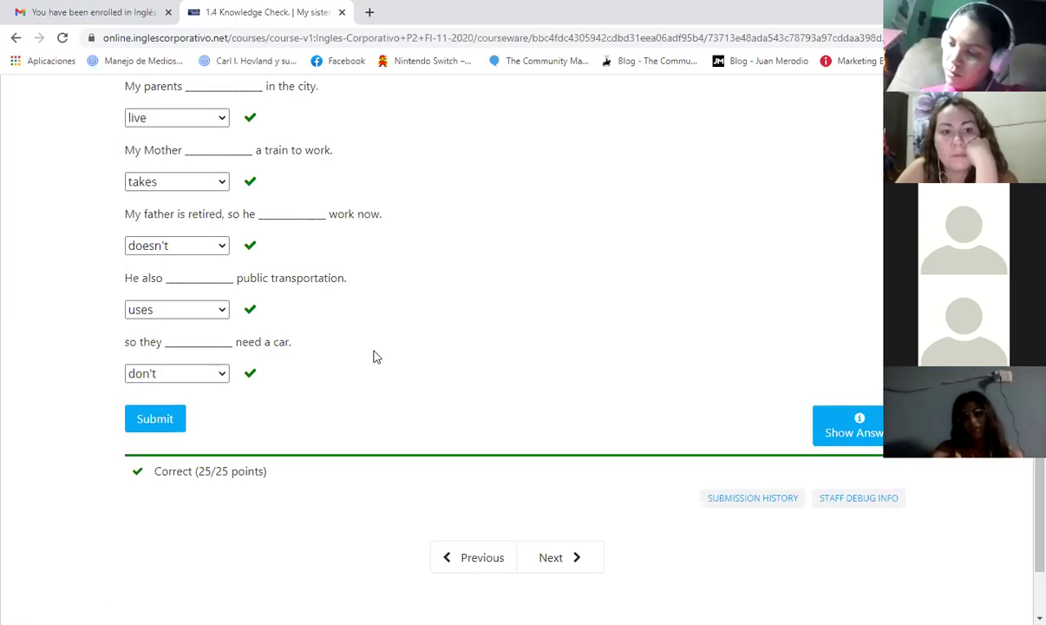
# Review the graded 1.4 answers and advance past the 1.5 Lesson Objective to the 1.6 lesson on irregular verbs
pyautogui.scroll(8, 375, 356)
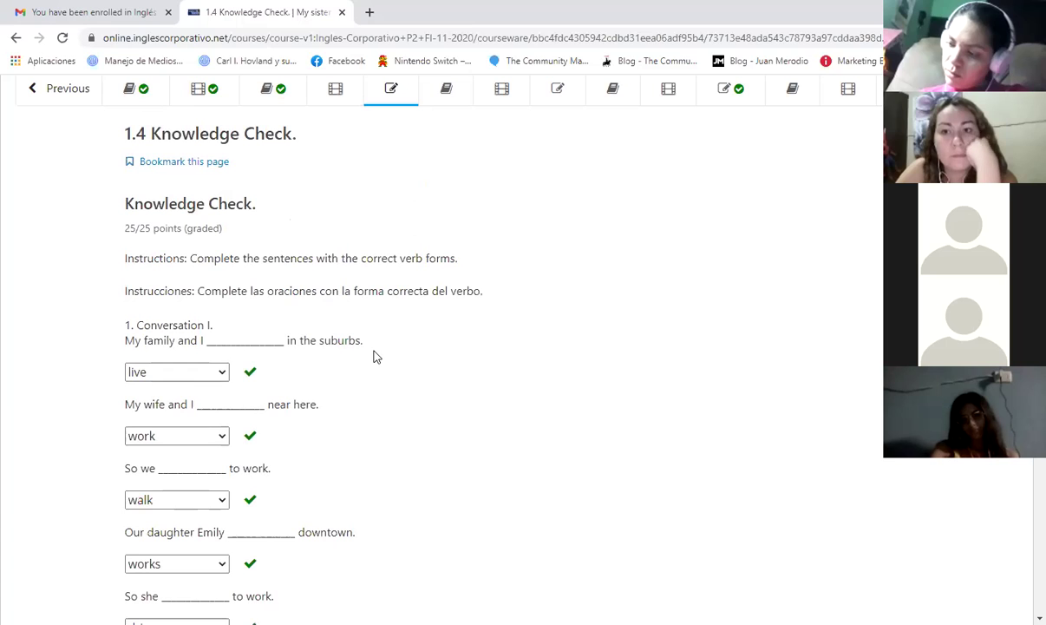
pyautogui.scroll(-1, 375, 355)
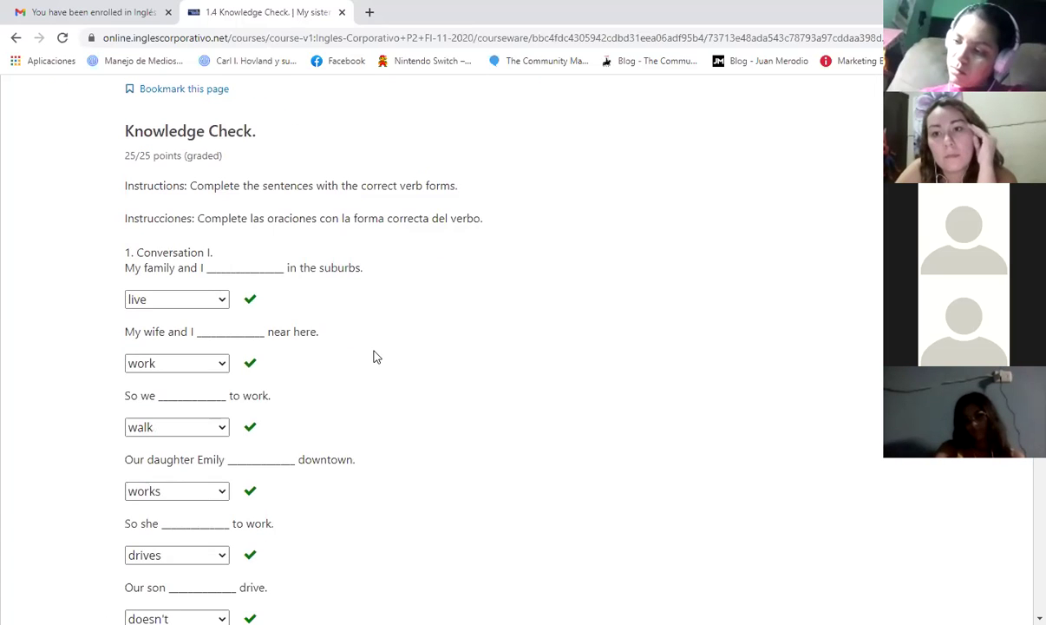
pyautogui.scroll(-3, 375, 355)
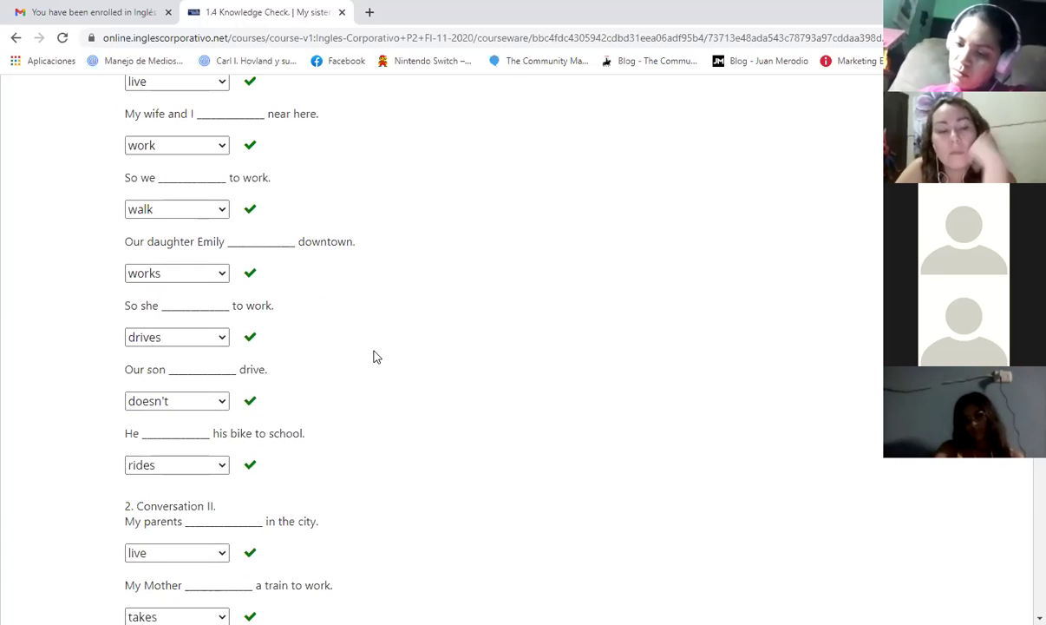
pyautogui.scroll(-4, 374, 355)
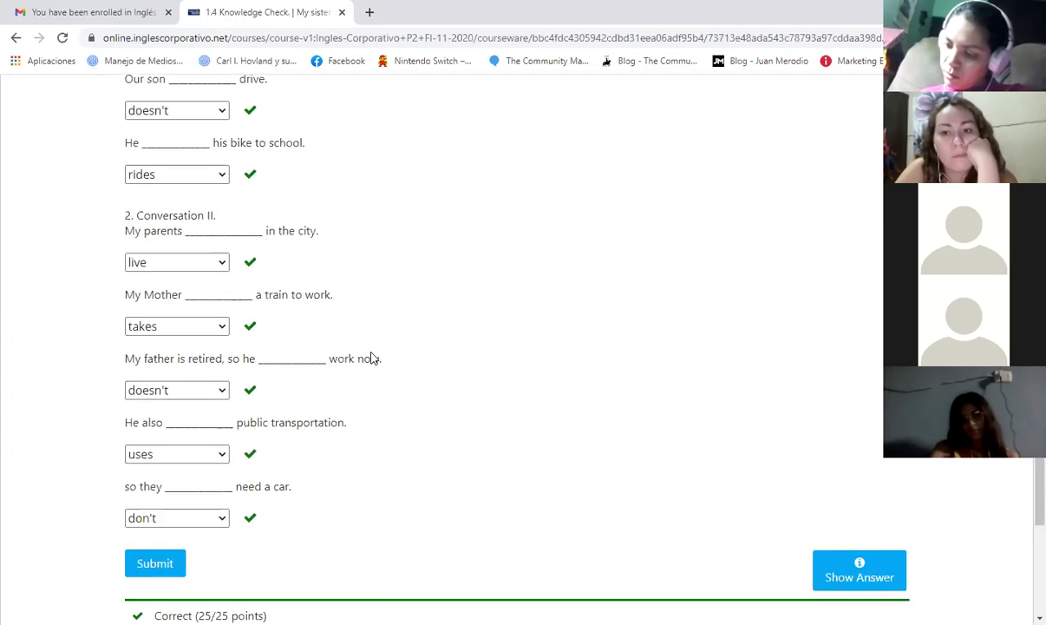
pyautogui.scroll(-4, 371, 358)
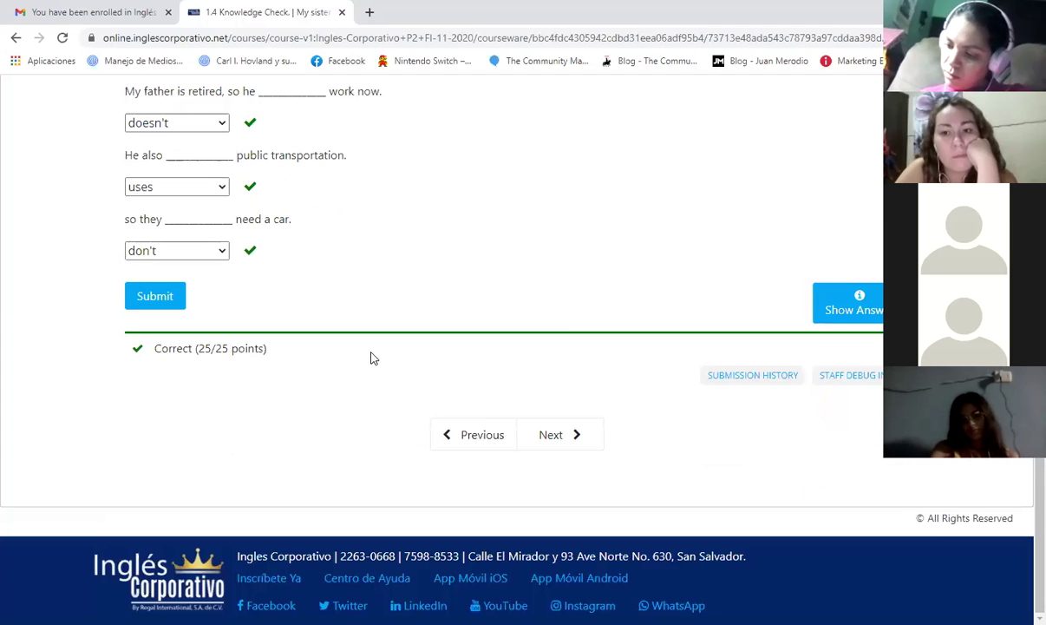
pyautogui.click(561, 433)
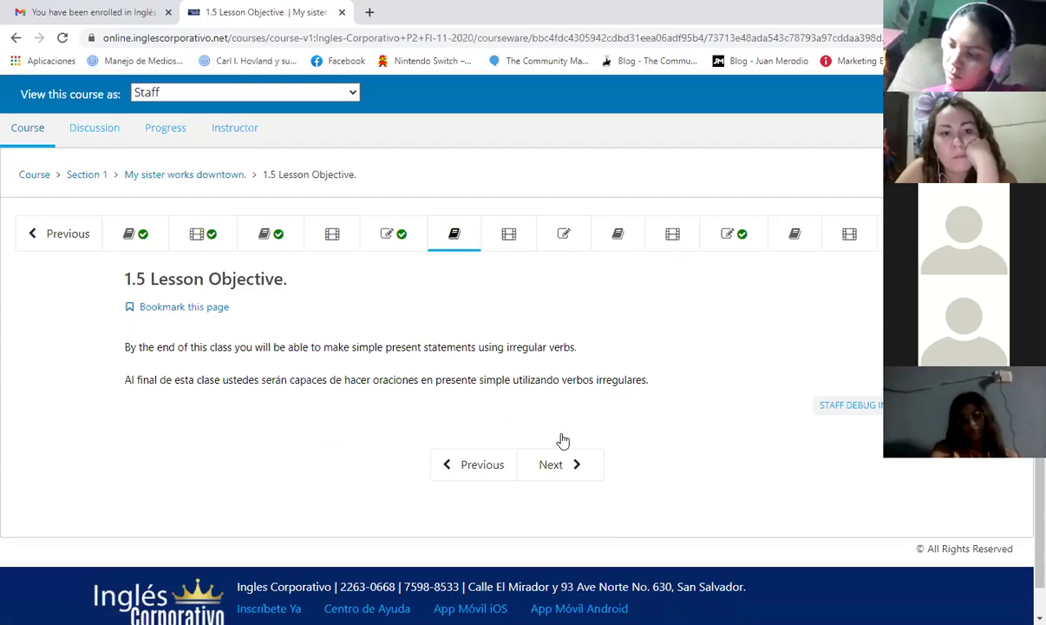
pyautogui.click(566, 462)
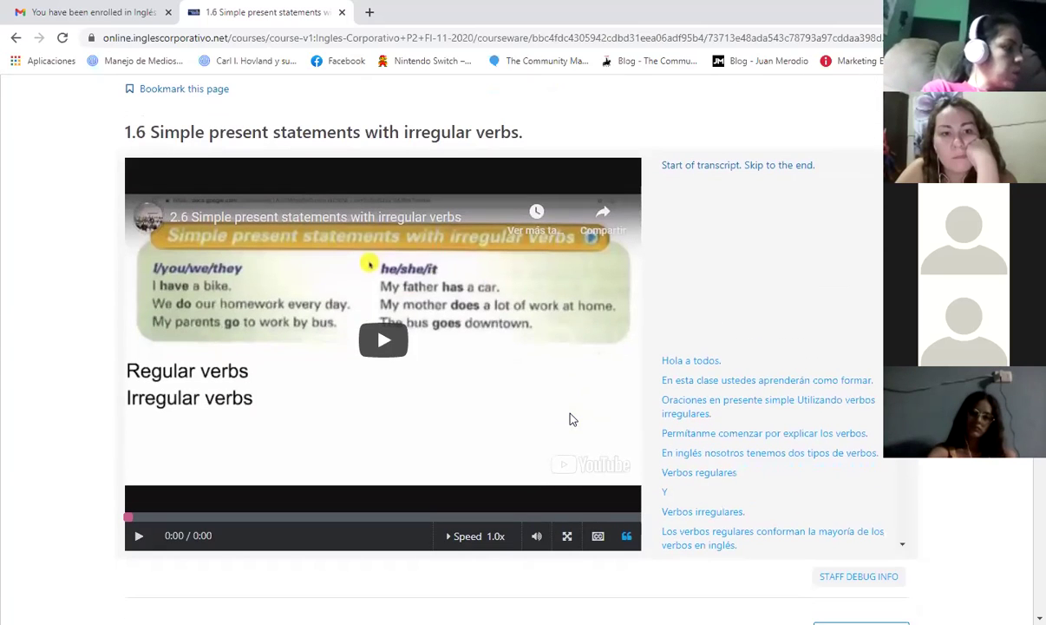
# Look through the discussion posts below the 1.6 video and continue to the 1.7 Knowledge Check
pyautogui.scroll(-5, 570, 419)
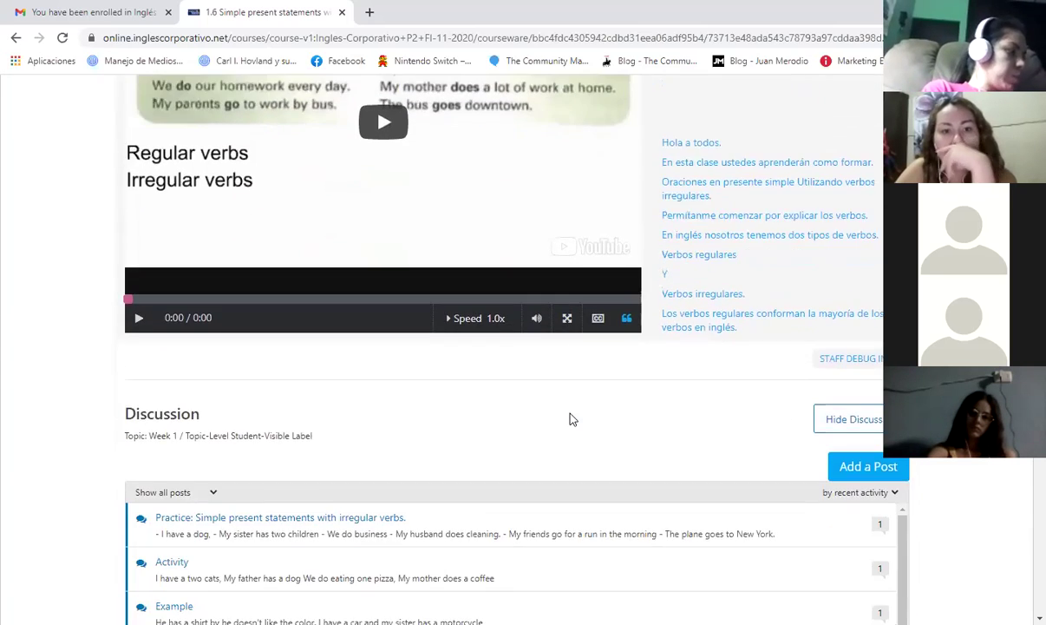
pyautogui.scroll(-5, 569, 422)
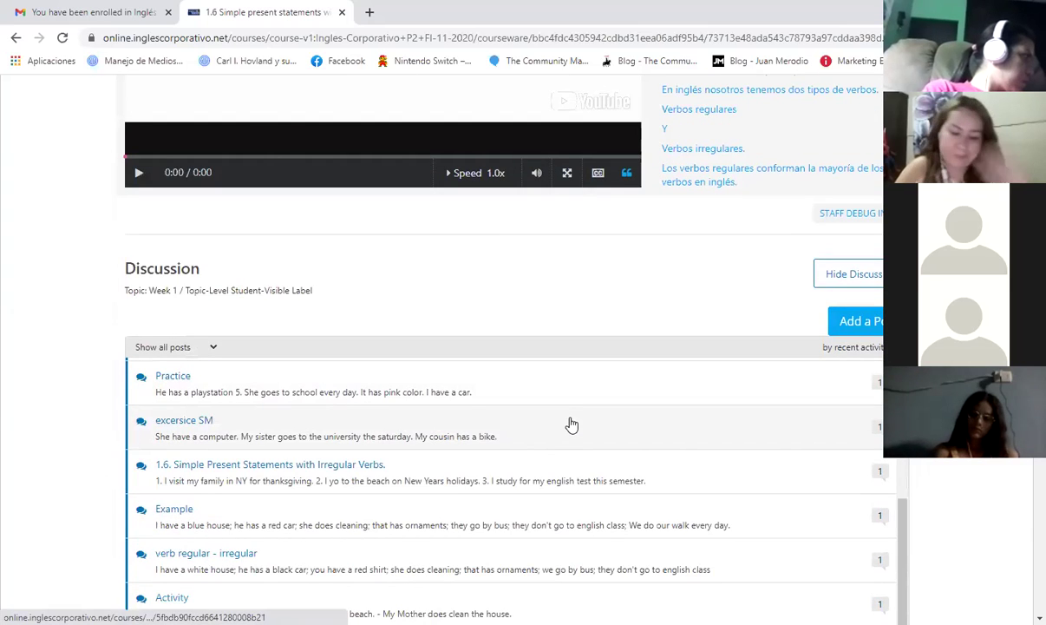
pyautogui.scroll(-3, 546, 427)
pyautogui.scroll(-3, 545, 427)
pyautogui.scroll(3, 542, 427)
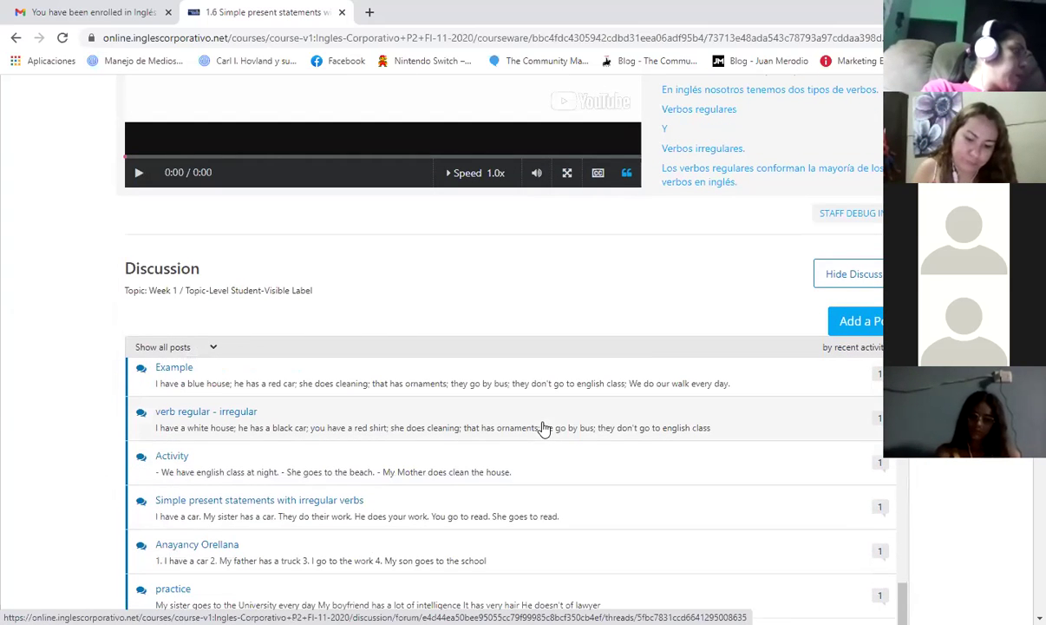
pyautogui.scroll(-1, 419, 440)
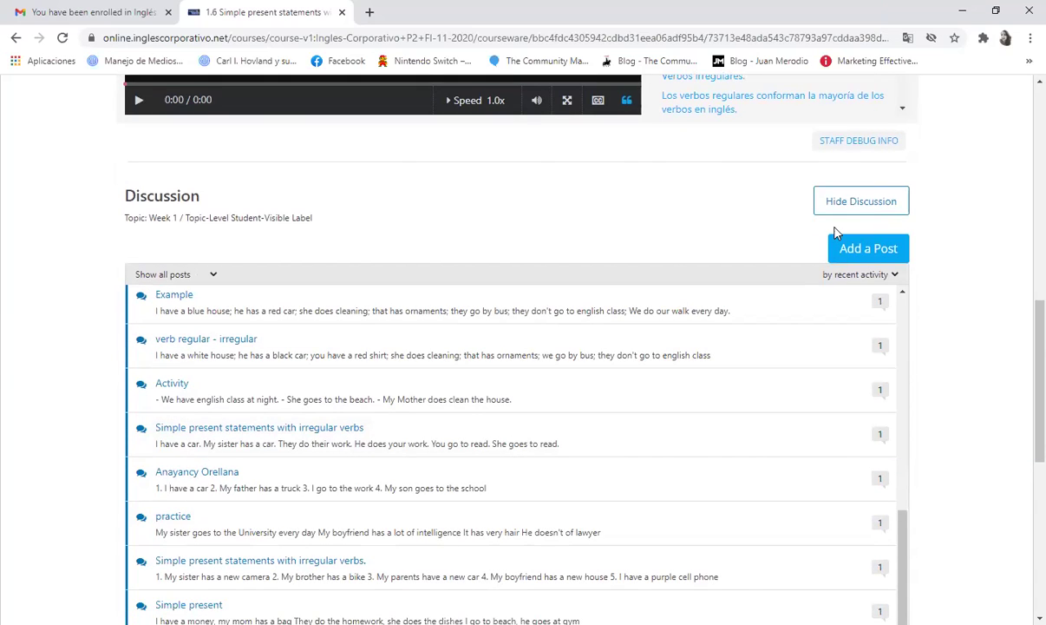
pyautogui.scroll(-7, 836, 232)
pyautogui.click(549, 437)
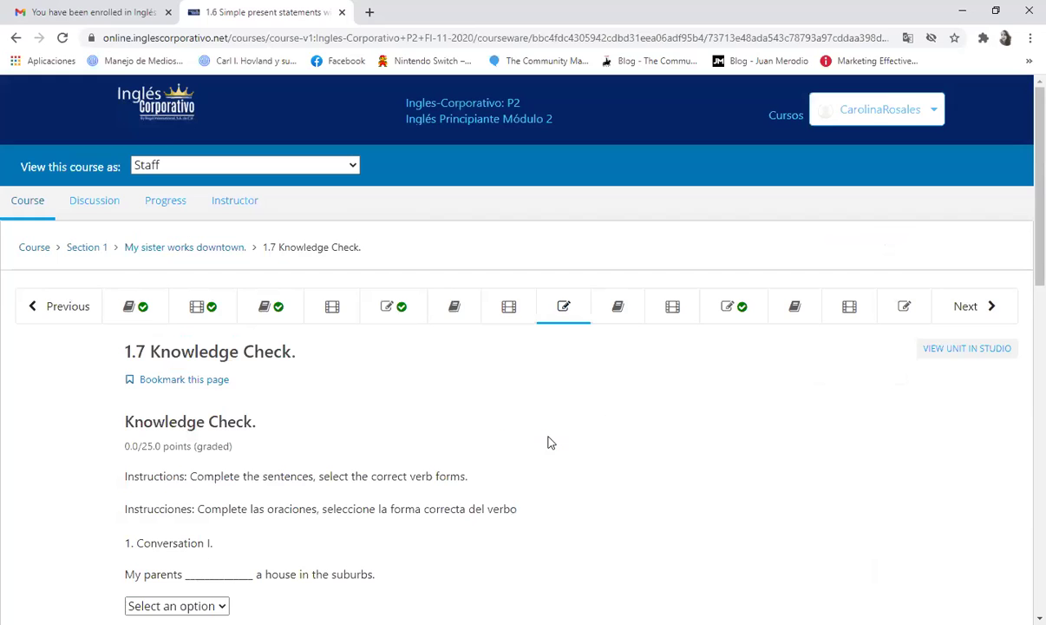
# Answer the Conversation I blanks with "have" a house, "go" downtown and "do" a lot of work
pyautogui.scroll(-4, 373, 427)
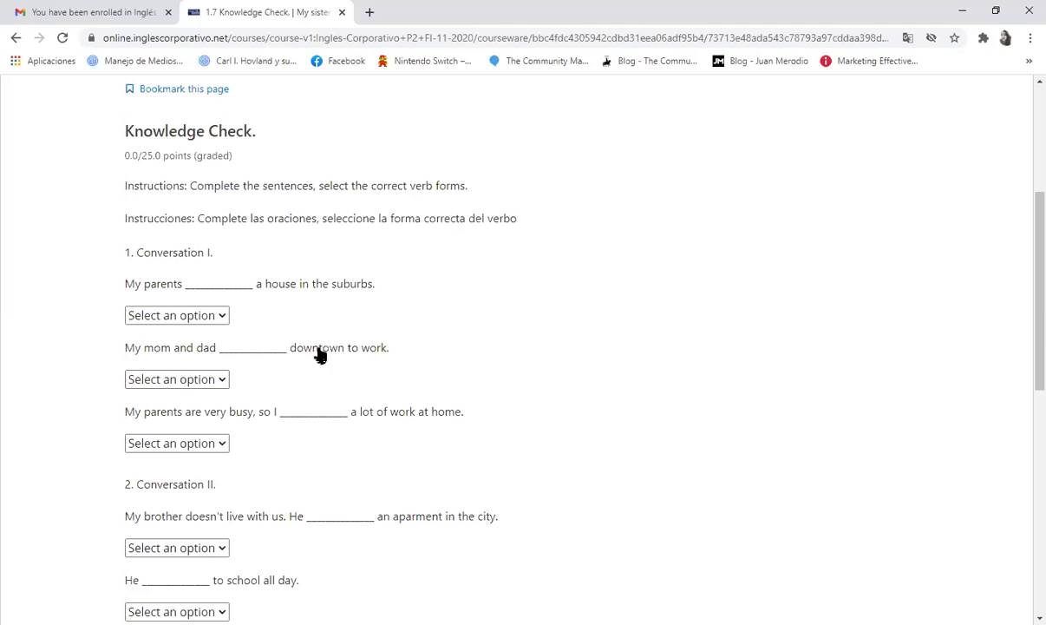
pyautogui.click(219, 315)
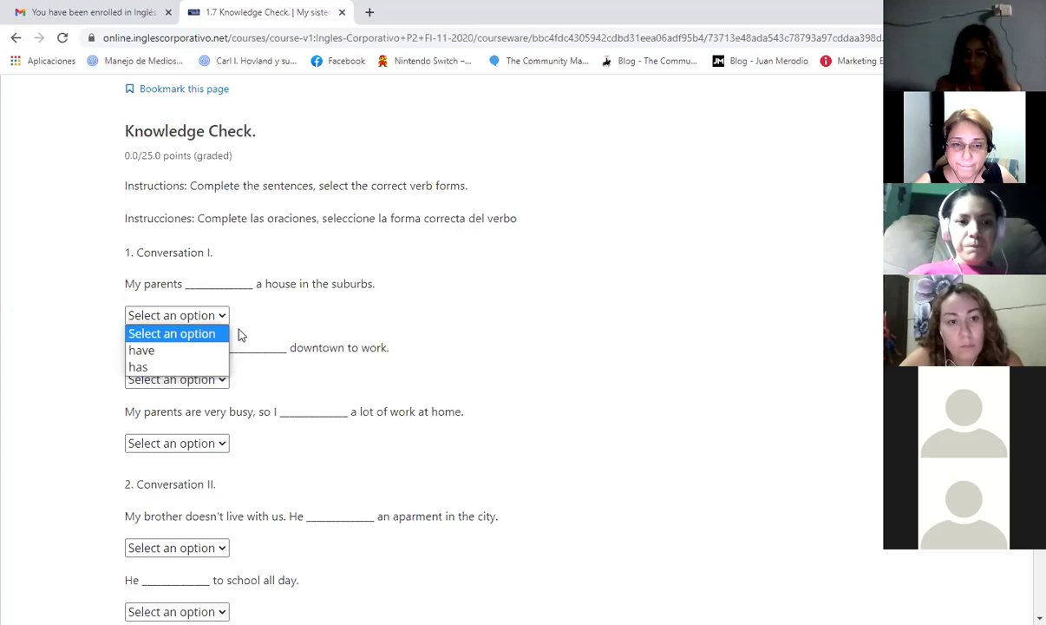
pyautogui.click(176, 352)
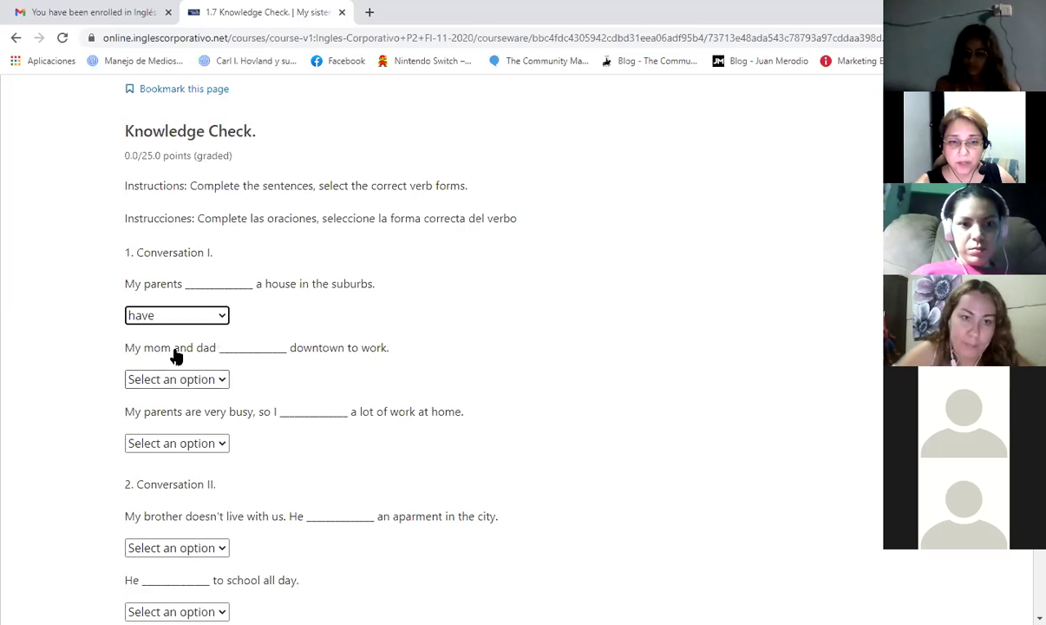
pyautogui.click(224, 385)
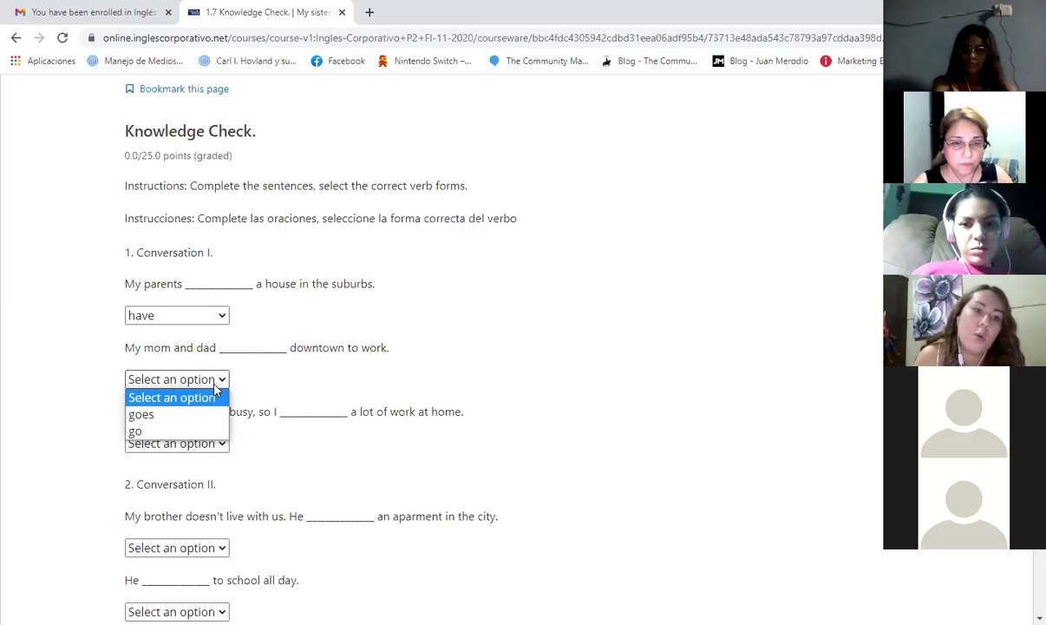
pyautogui.click(185, 433)
pyautogui.scroll(-1, 186, 434)
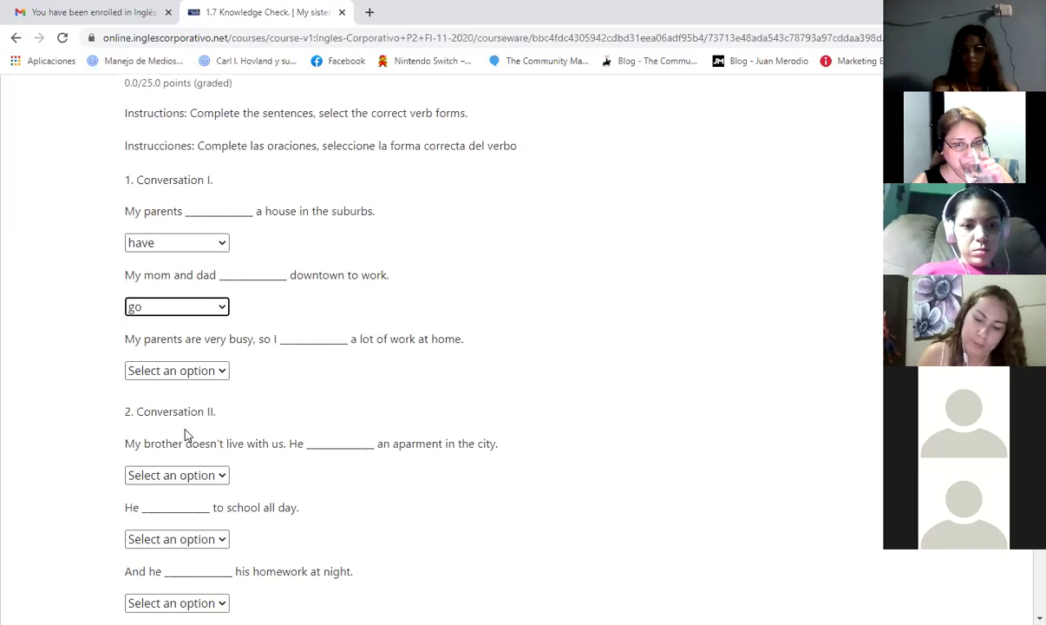
pyautogui.click(224, 373)
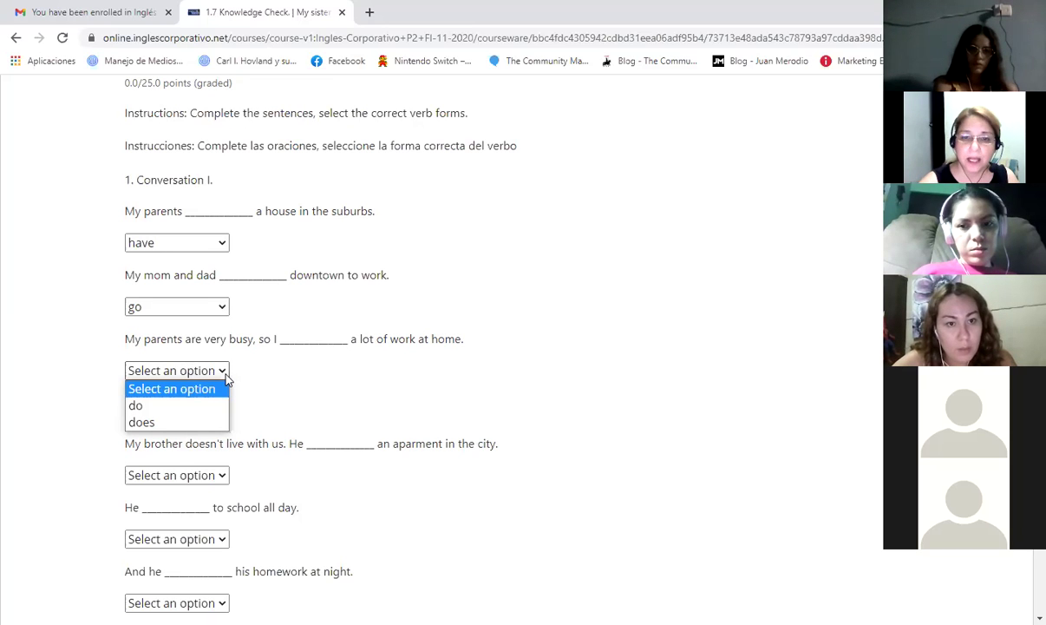
pyautogui.click(134, 406)
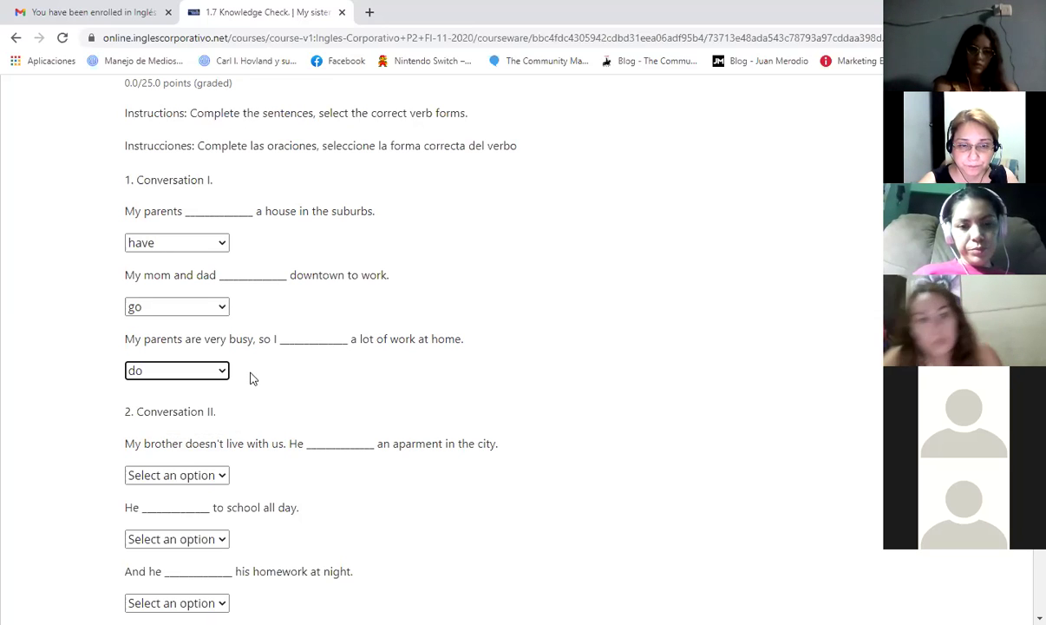
# Complete the Conversation II sentences about the brother with "has" an apartment, "goes" to school and "does" his homework
pyautogui.scroll(-2, 250, 376)
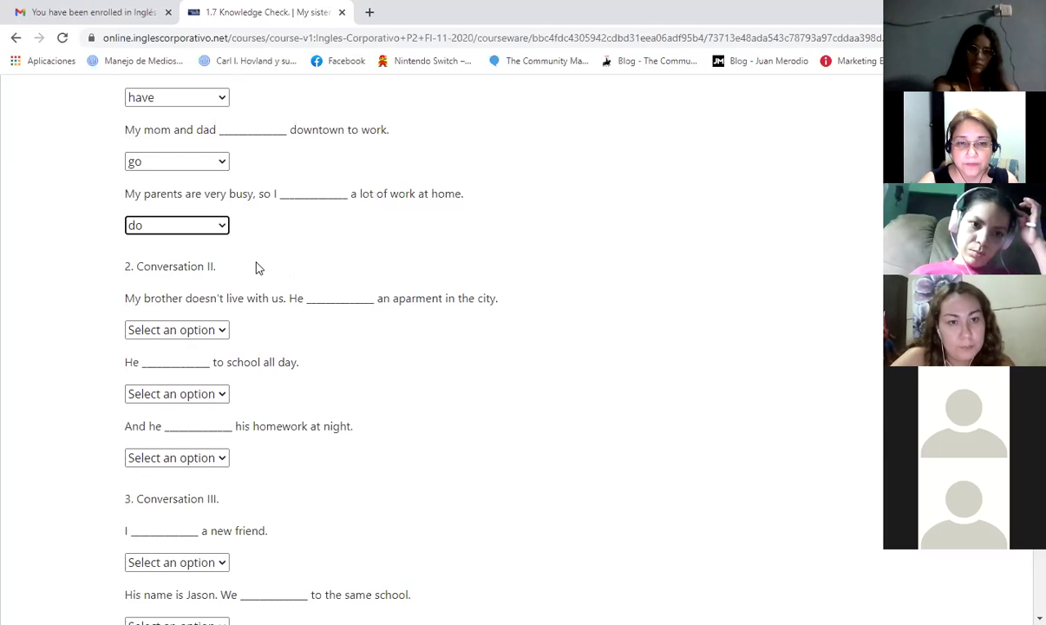
pyautogui.scroll(-2, 256, 269)
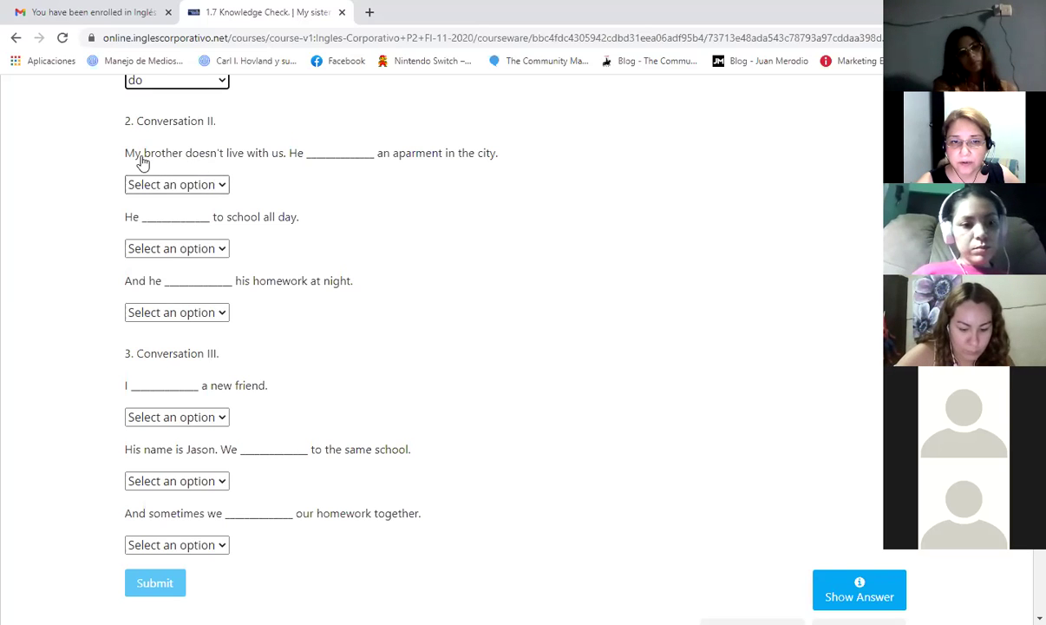
pyautogui.click(223, 185)
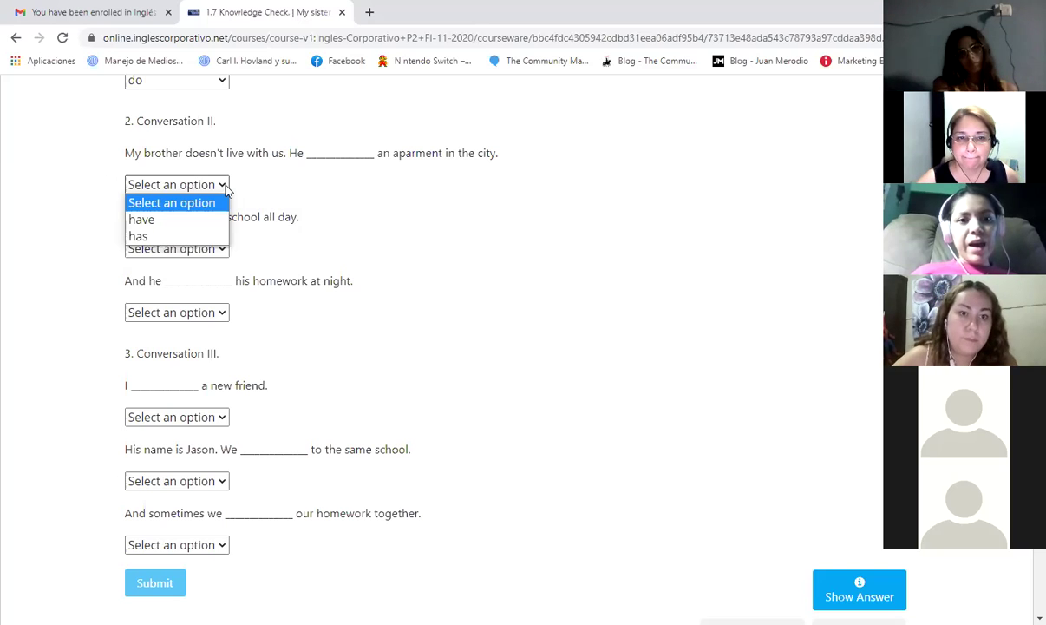
pyautogui.click(158, 238)
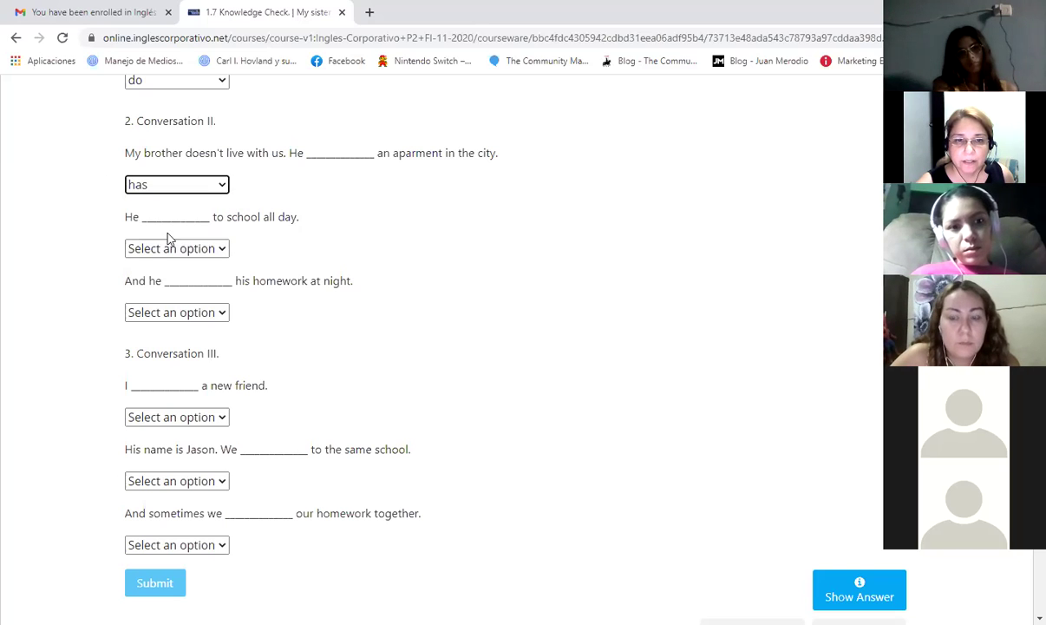
pyautogui.click(222, 249)
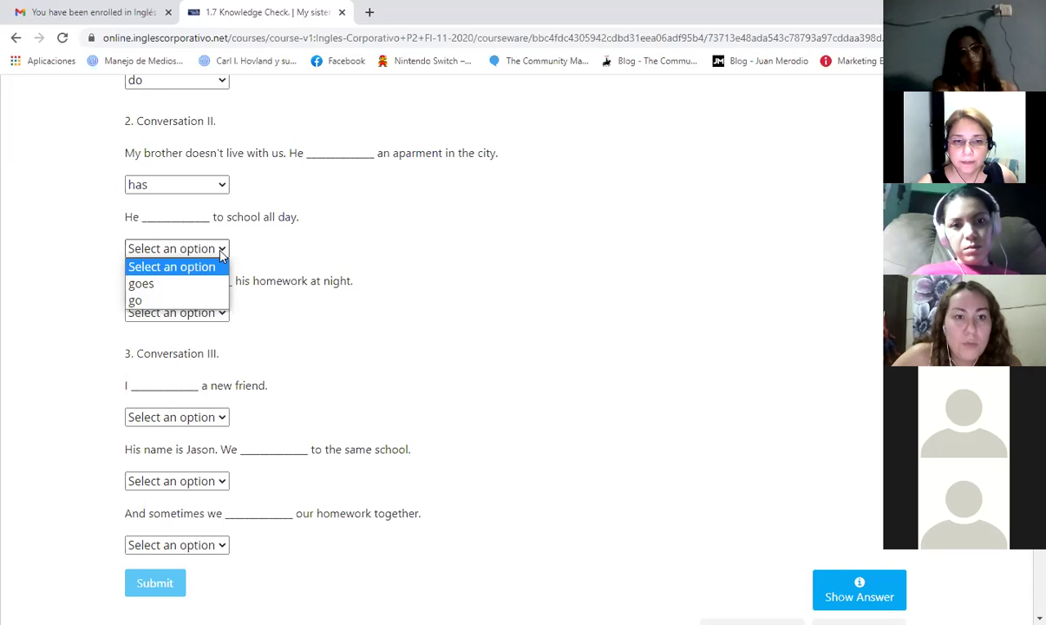
pyautogui.click(152, 291)
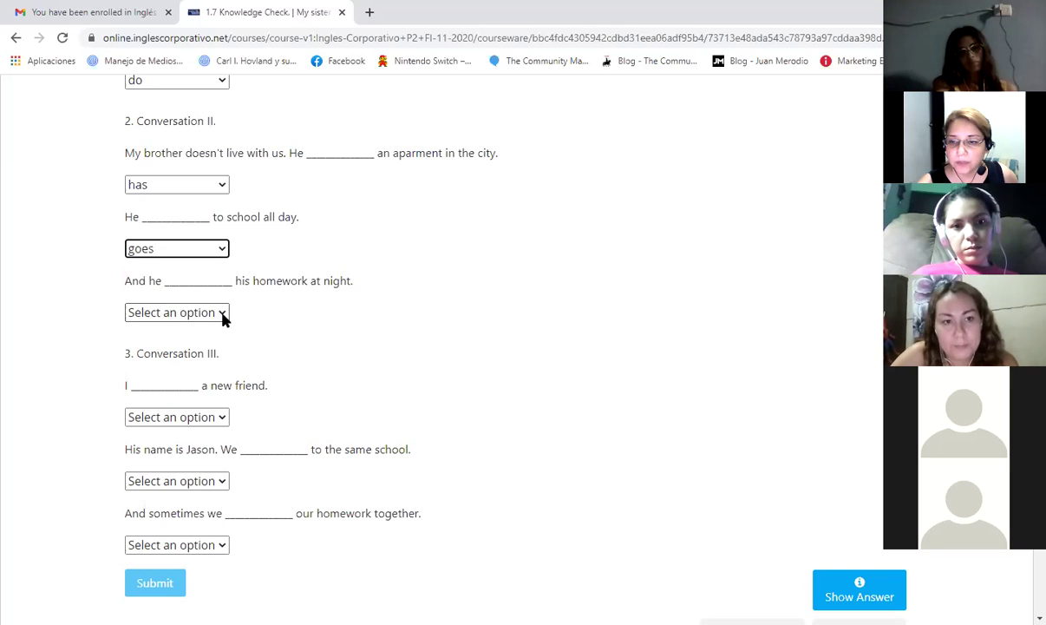
pyautogui.click(223, 318)
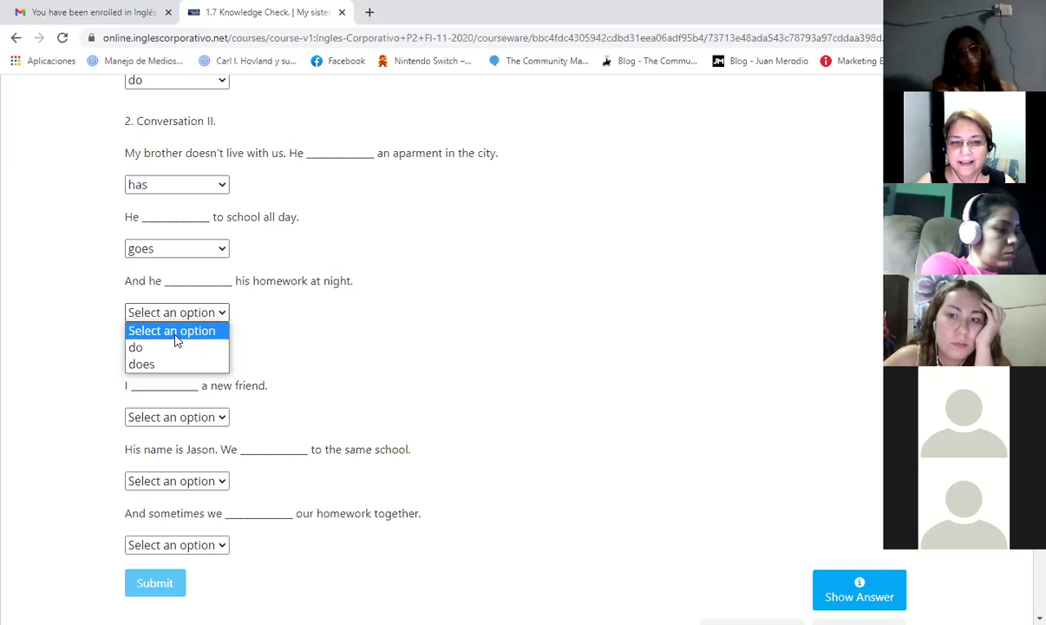
pyautogui.click(163, 364)
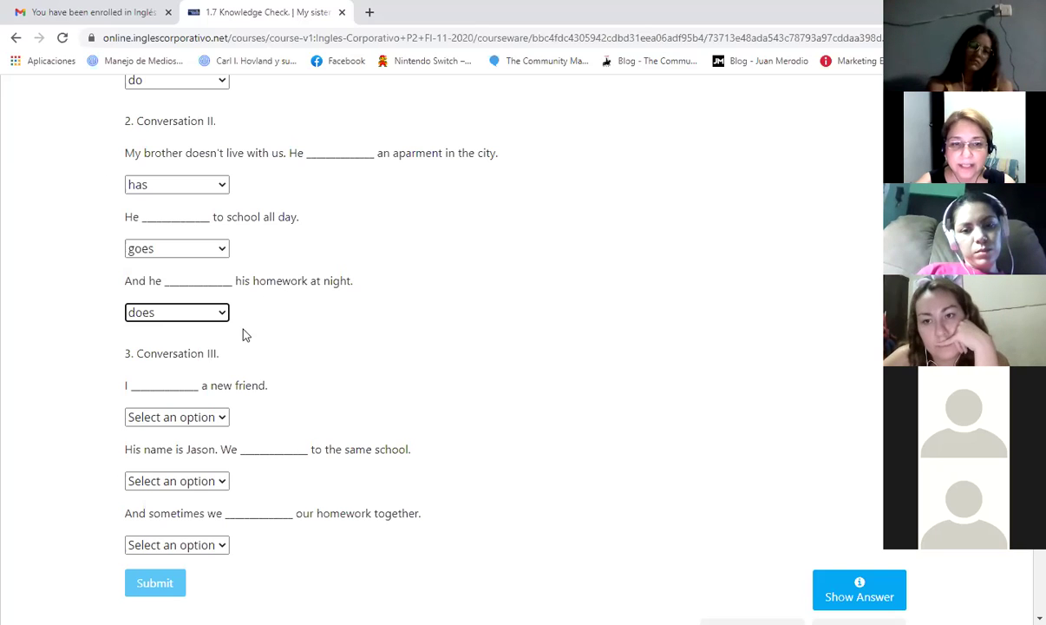
# Answer the Conversation III blanks with "have" a new friend, "go" to the same school and "do" our homework, and submit the 1.7 check
pyautogui.scroll(-1, 250, 334)
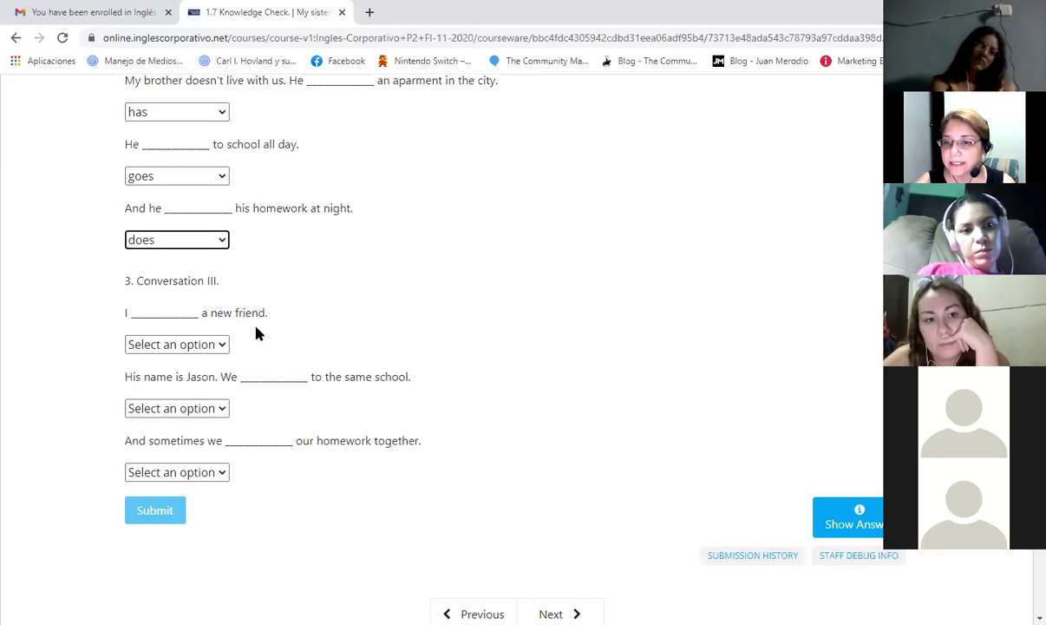
pyautogui.click(221, 347)
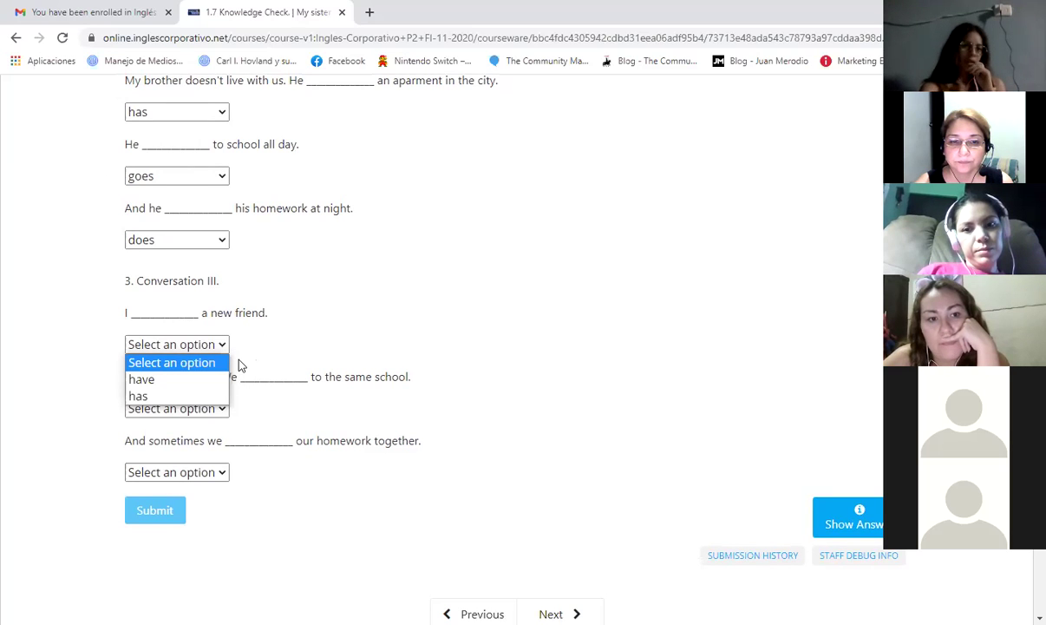
pyautogui.click(160, 381)
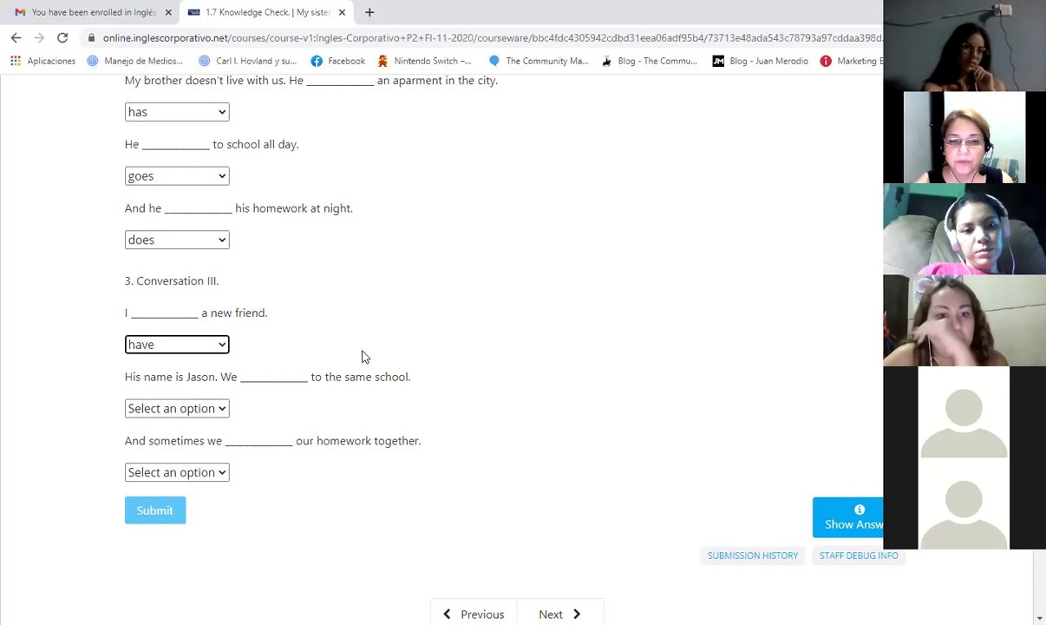
pyautogui.scroll(-1, 363, 356)
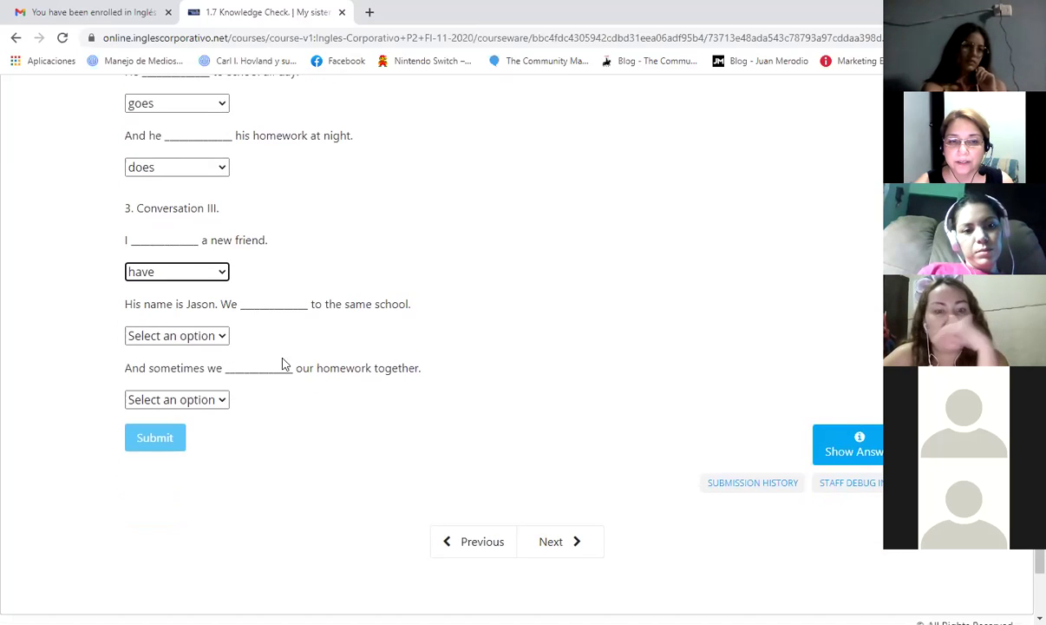
pyautogui.click(222, 342)
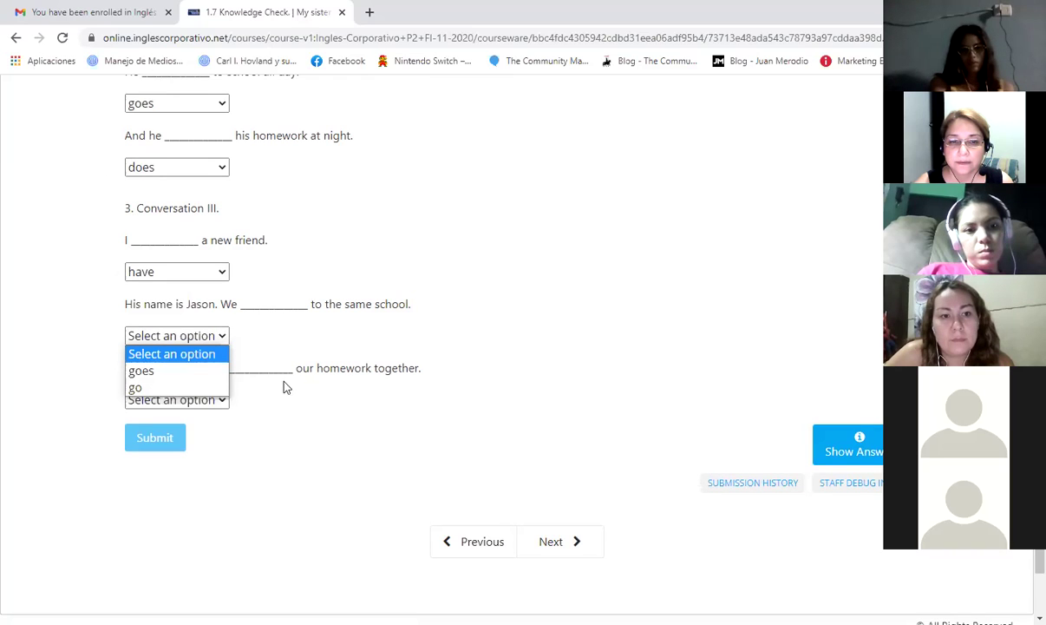
pyautogui.click(189, 388)
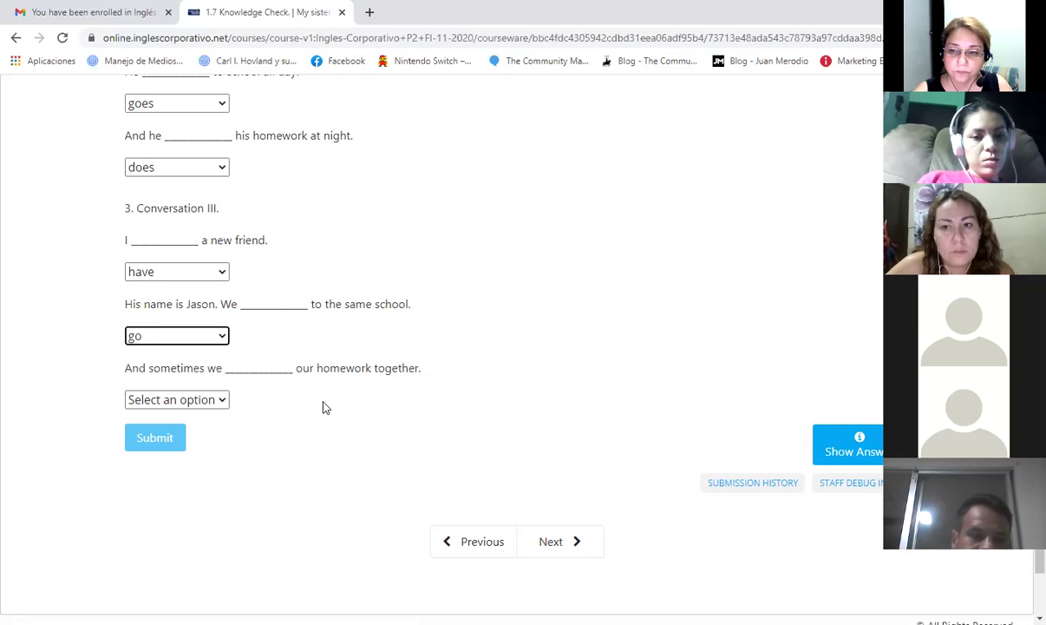
pyautogui.click(224, 404)
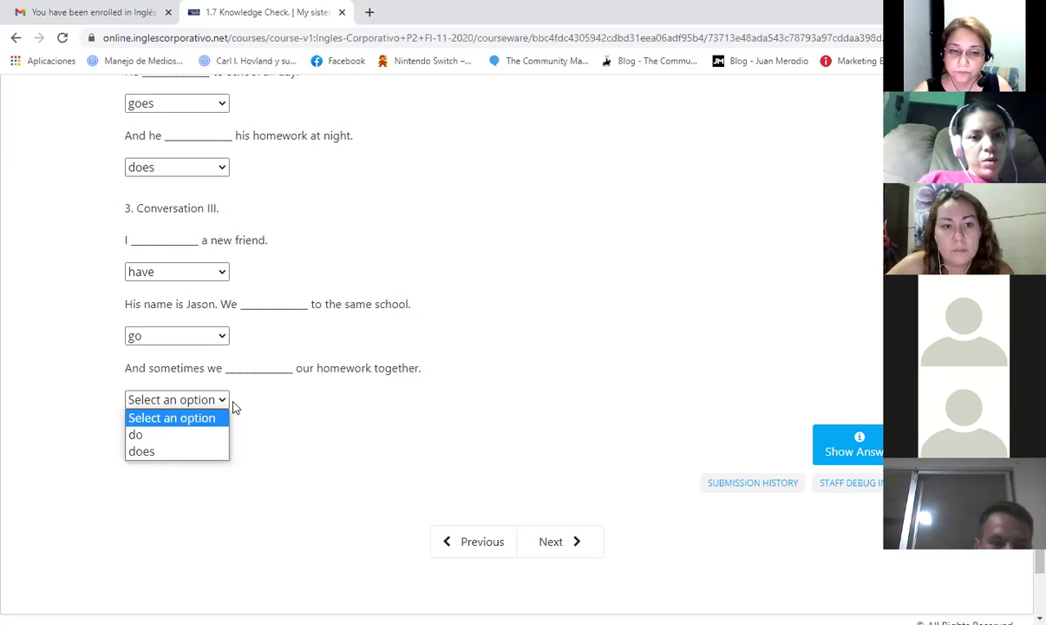
pyautogui.click(185, 443)
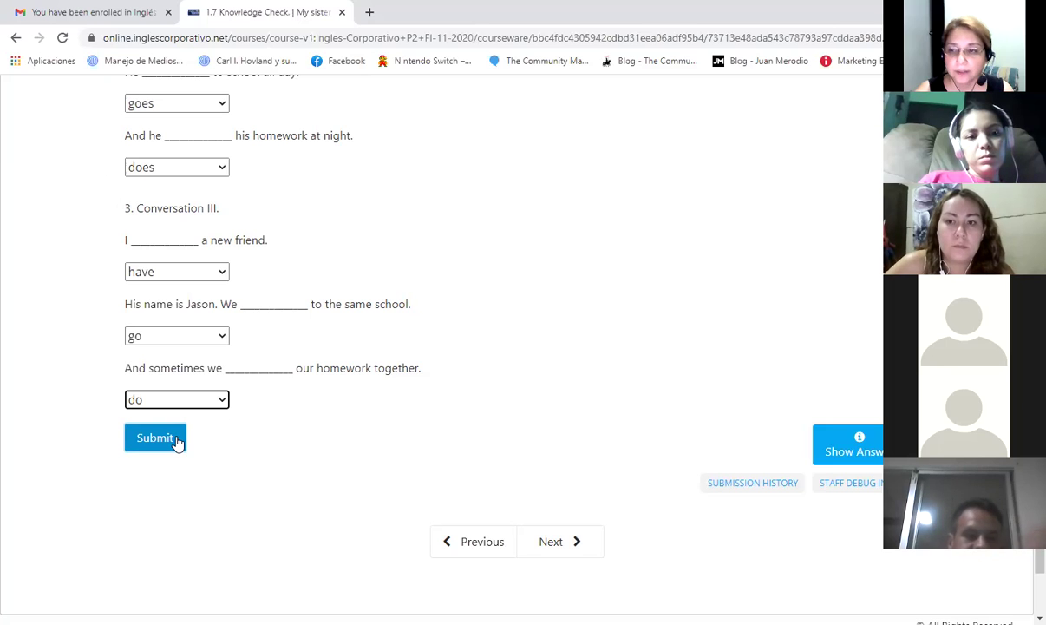
pyautogui.click(178, 441)
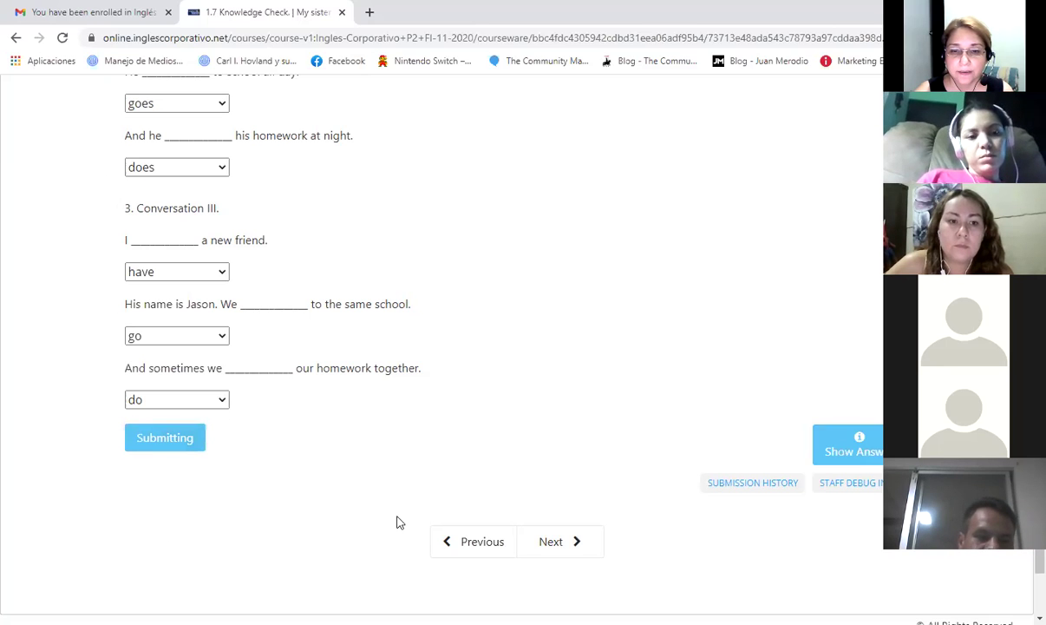
# Review the graded 1.7 answers and advance past the 1.8 Lesson Objective to the 1.9 lesson on simple present questions
pyautogui.scroll(8, 382, 496)
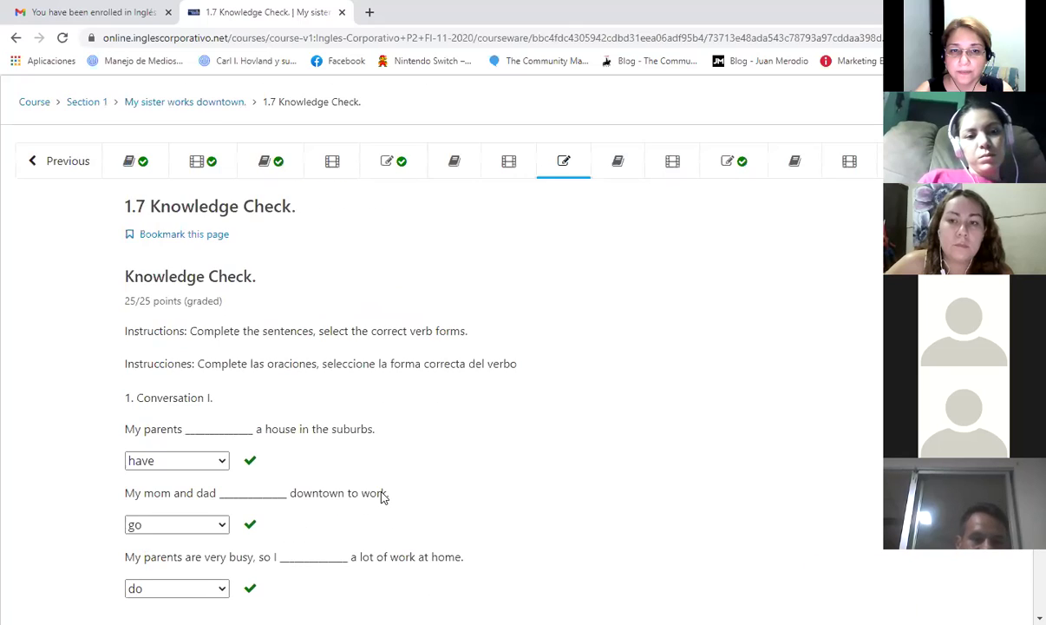
pyautogui.scroll(-3, 383, 499)
pyautogui.scroll(-7, 383, 499)
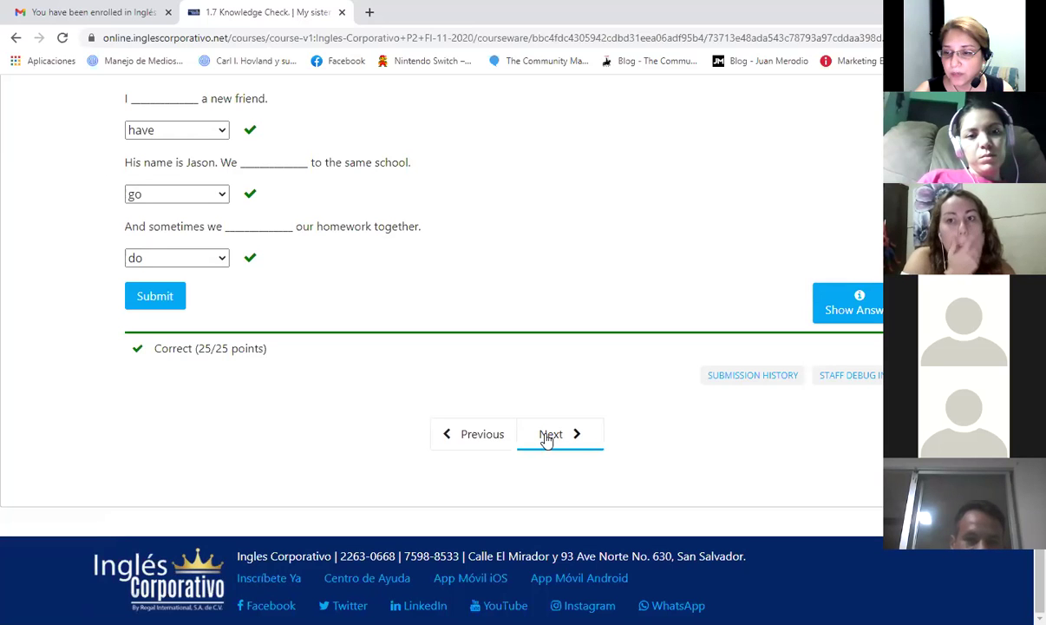
pyautogui.click(548, 436)
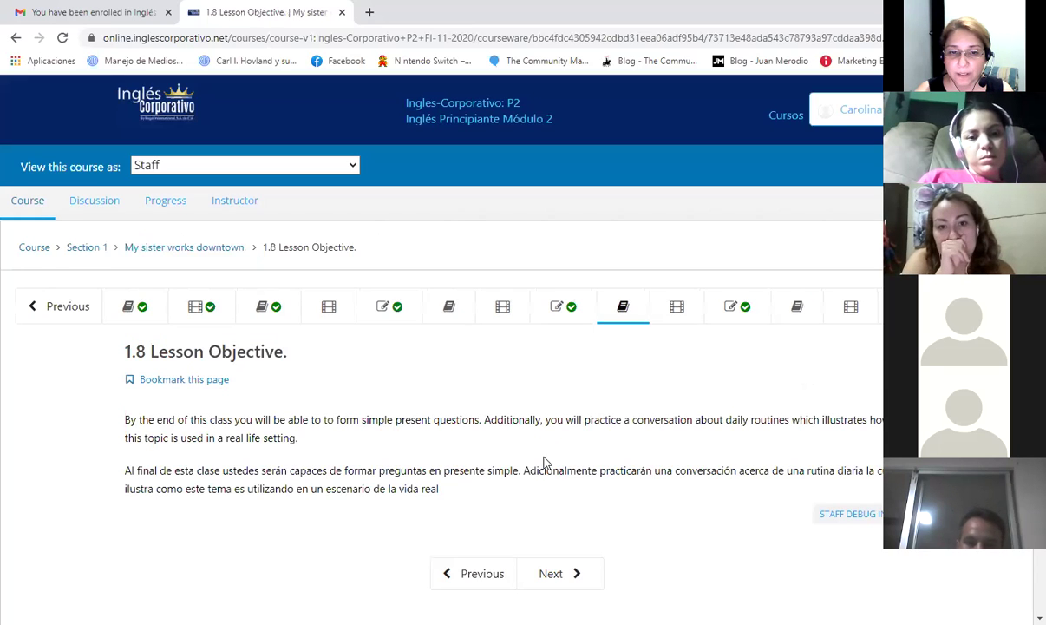
pyautogui.scroll(-3, 605, 521)
pyautogui.click(579, 435)
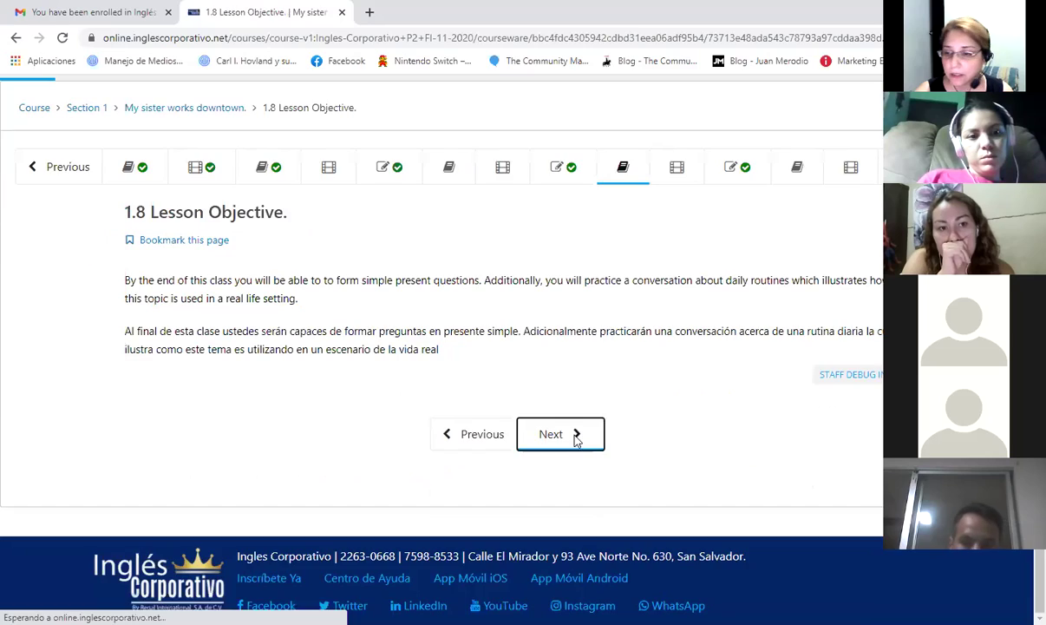
# Look through the discussion posts below the 1.9 video and continue to the 1.10 Knowledge Check
pyautogui.scroll(-7, 564, 439)
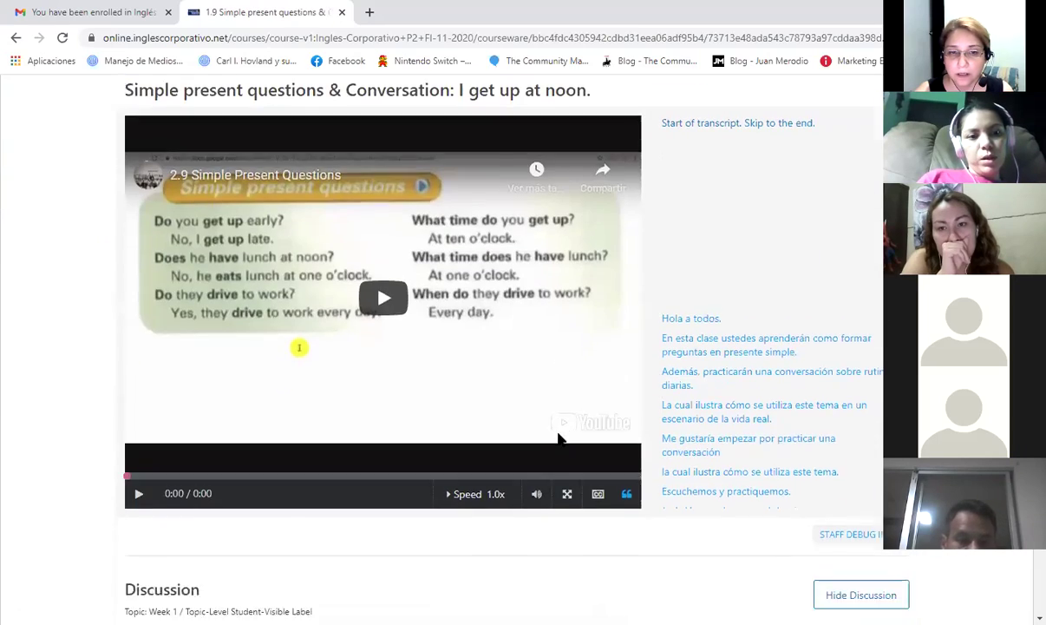
pyautogui.scroll(-7, 555, 466)
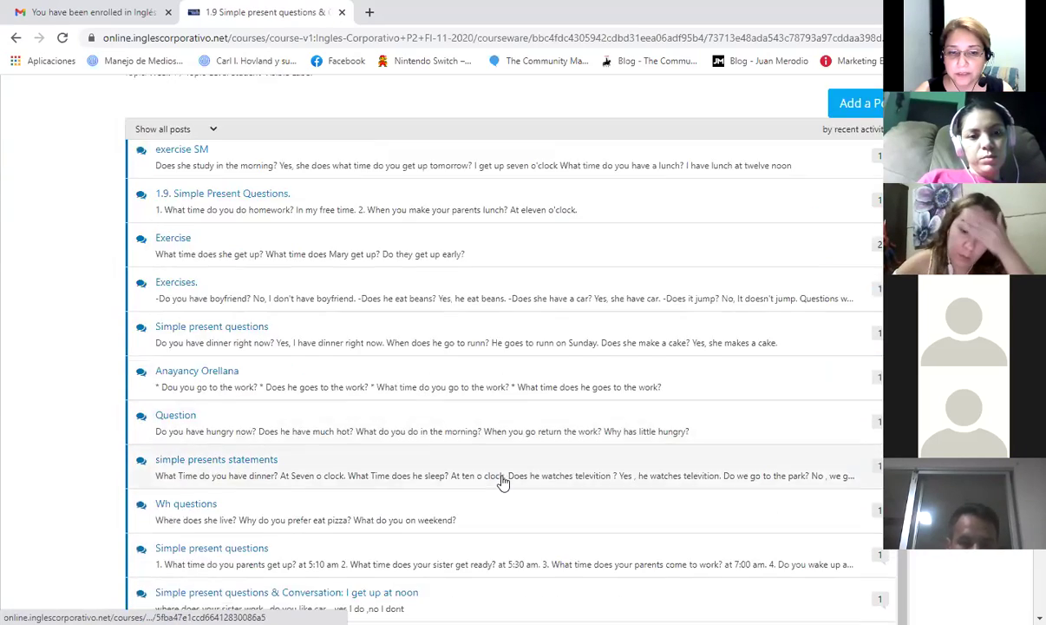
pyautogui.click(556, 439)
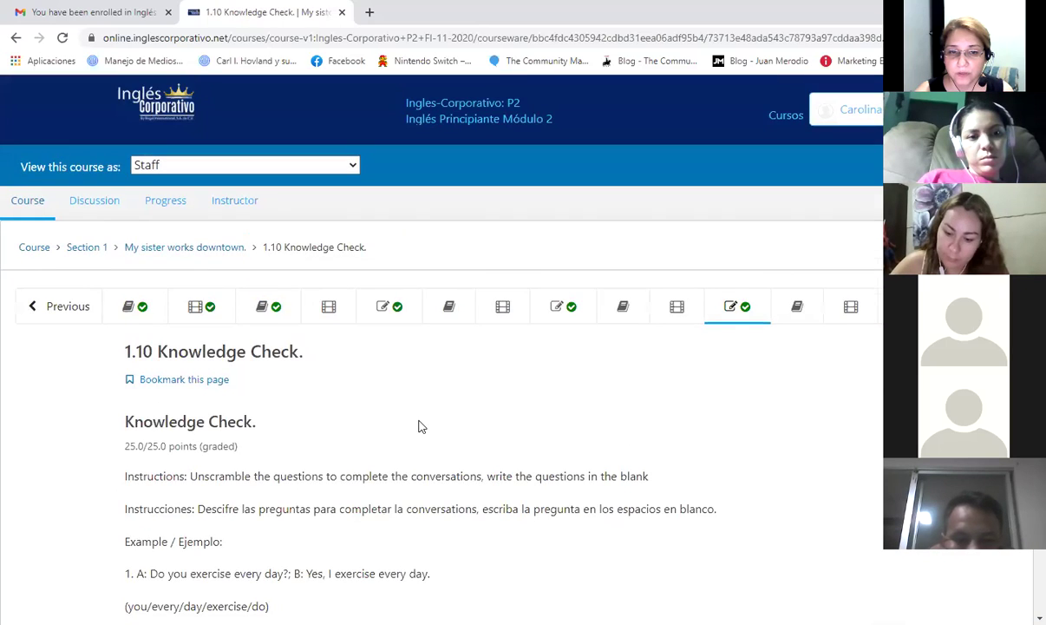
# Look over the 1.10 Knowledge Check and highlight its English instructions about unscrambling the questions while reading them with the example
pyautogui.scroll(-5, 419, 426)
pyautogui.scroll(2, 418, 426)
pyautogui.scroll(3, 418, 426)
pyautogui.scroll(-2, 418, 426)
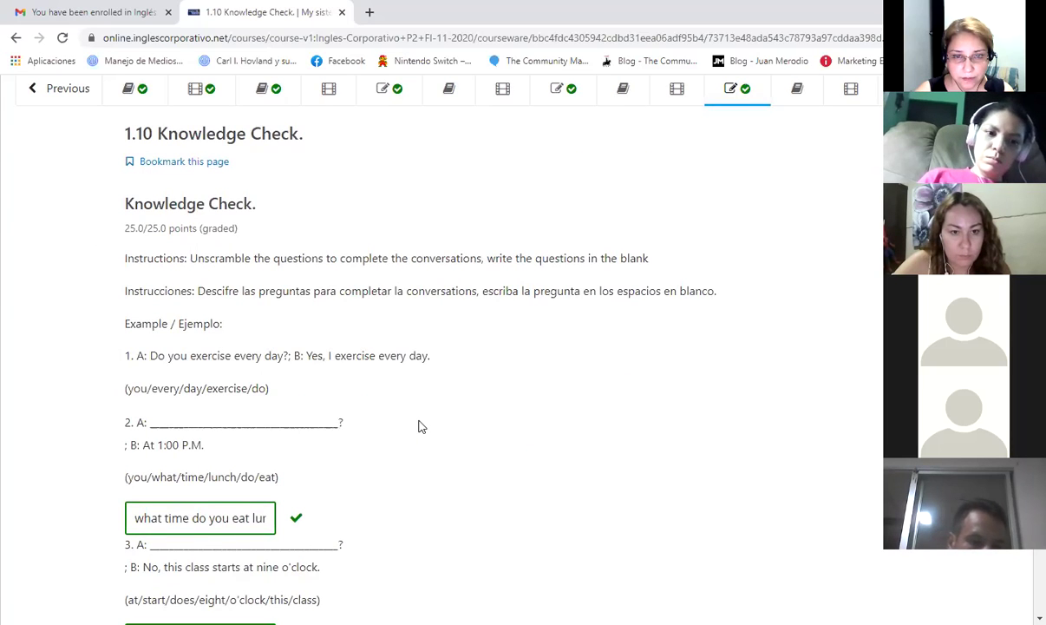
pyautogui.scroll(-7, 418, 426)
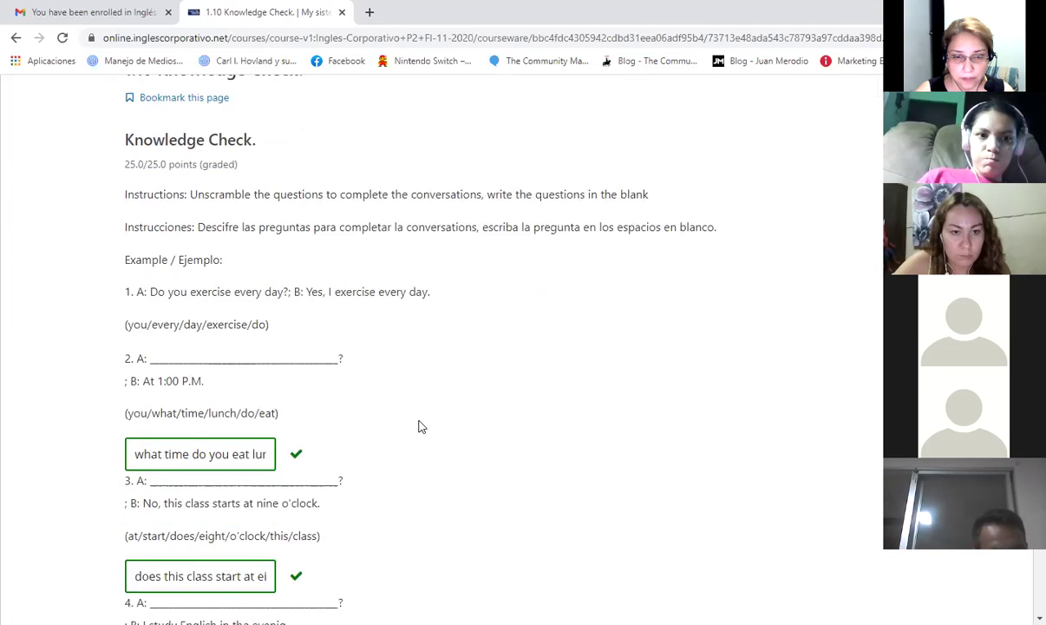
pyautogui.scroll(7, 418, 426)
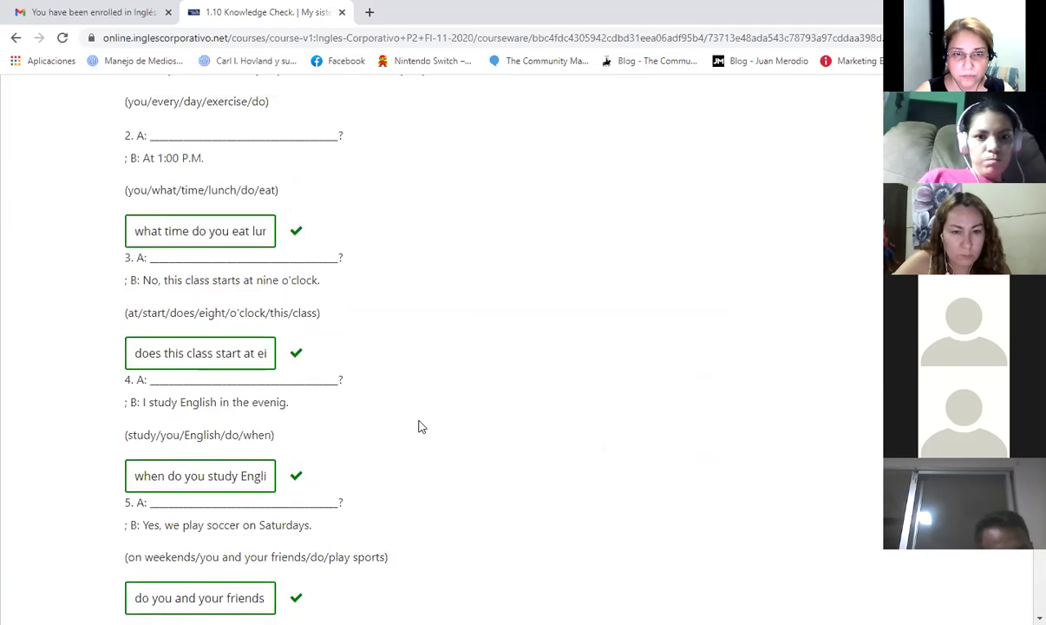
pyautogui.scroll(-2, 414, 430)
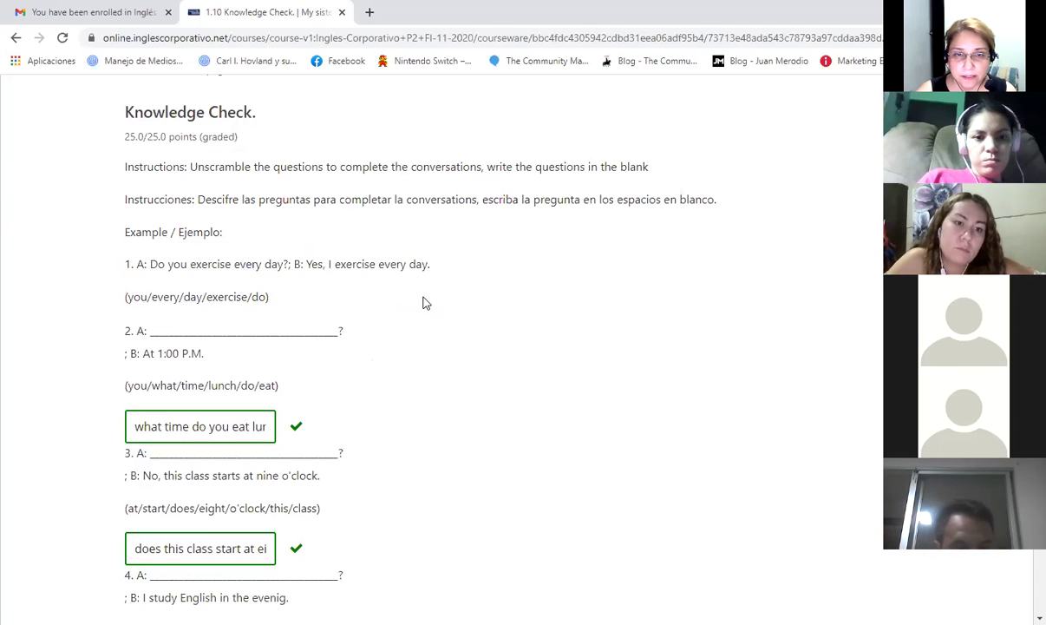
pyautogui.tripleClick(416, 166)
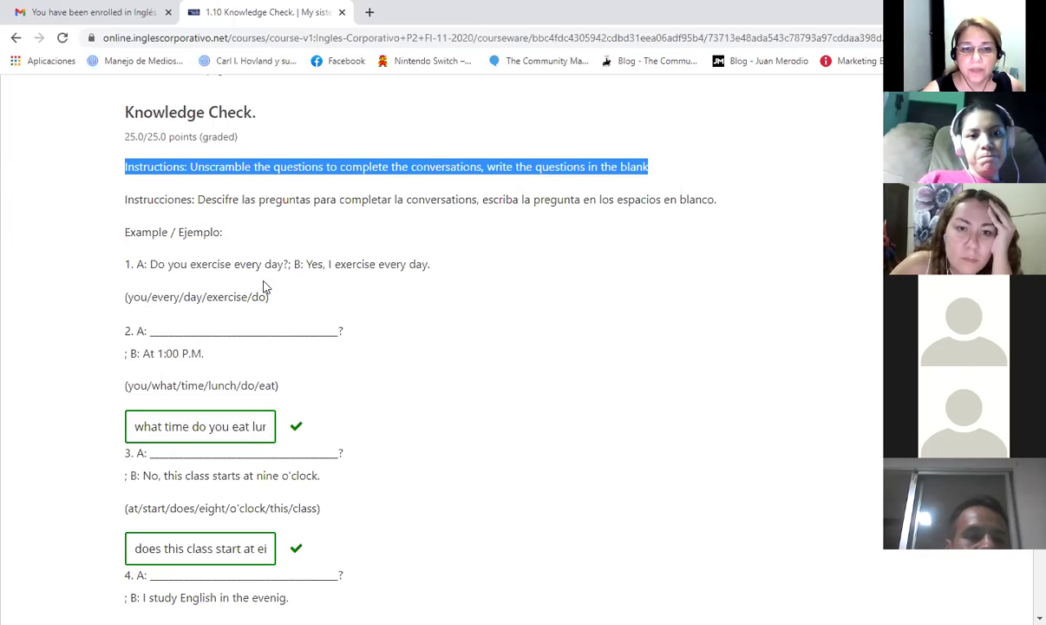
pyautogui.click(184, 332)
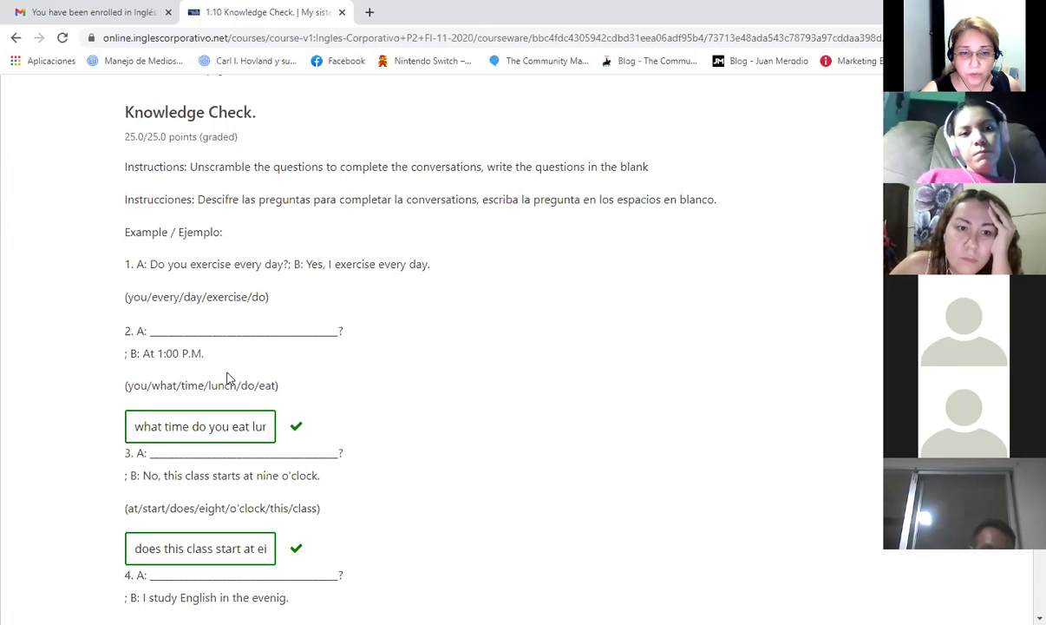
# Examine question 2 and its answer, highlighting the scrambled words "you/what/time/lunch/do/eat"
pyautogui.scroll(-3, 285, 423)
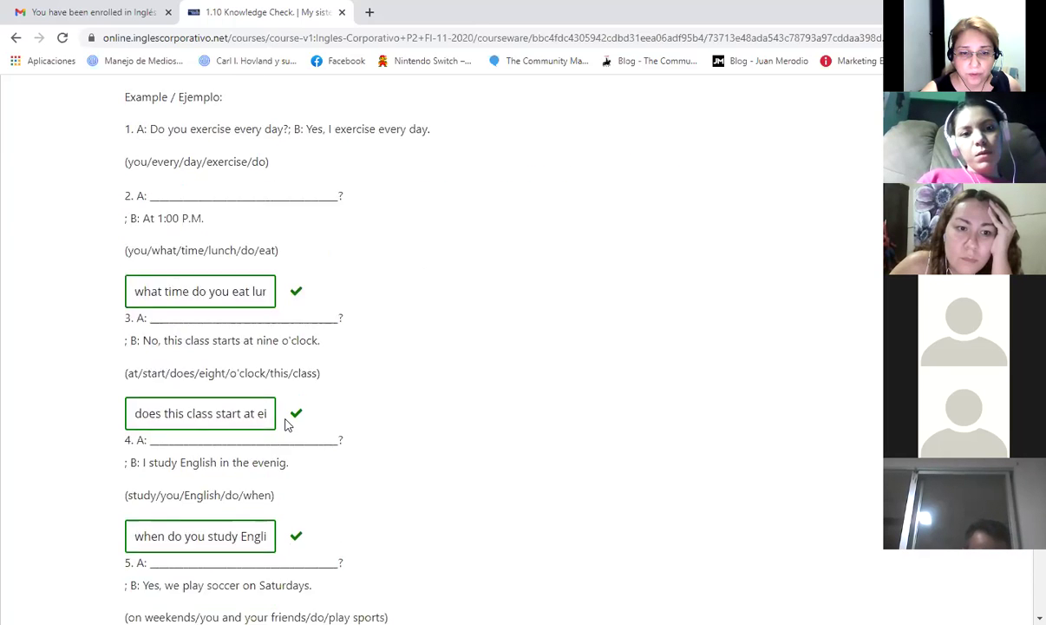
pyautogui.scroll(3, 284, 423)
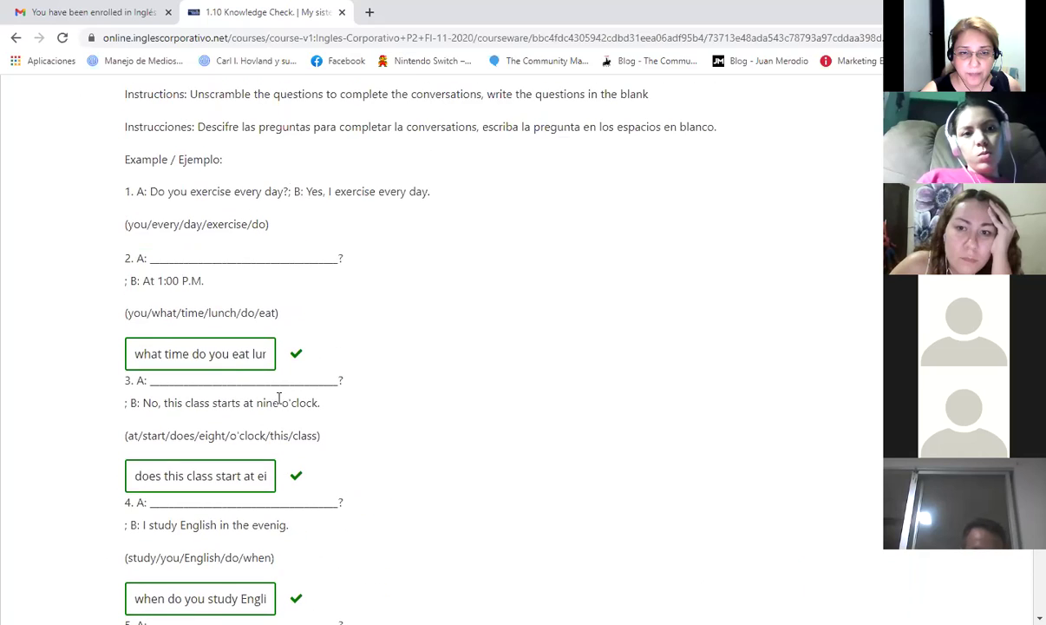
pyautogui.click(222, 356)
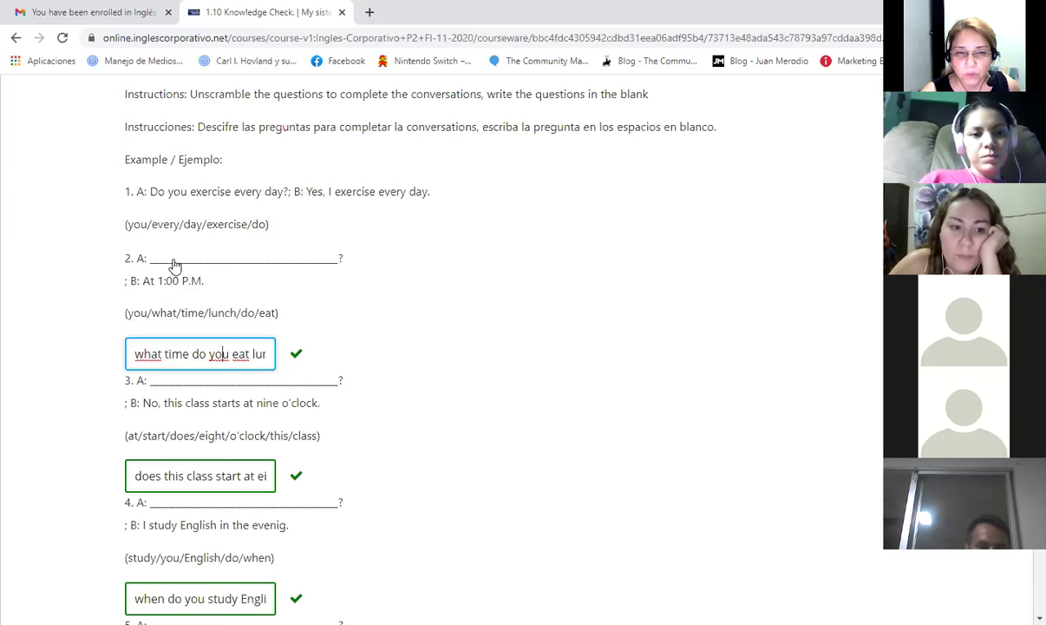
pyautogui.moveTo(132, 311); pyautogui.dragTo(262, 326)
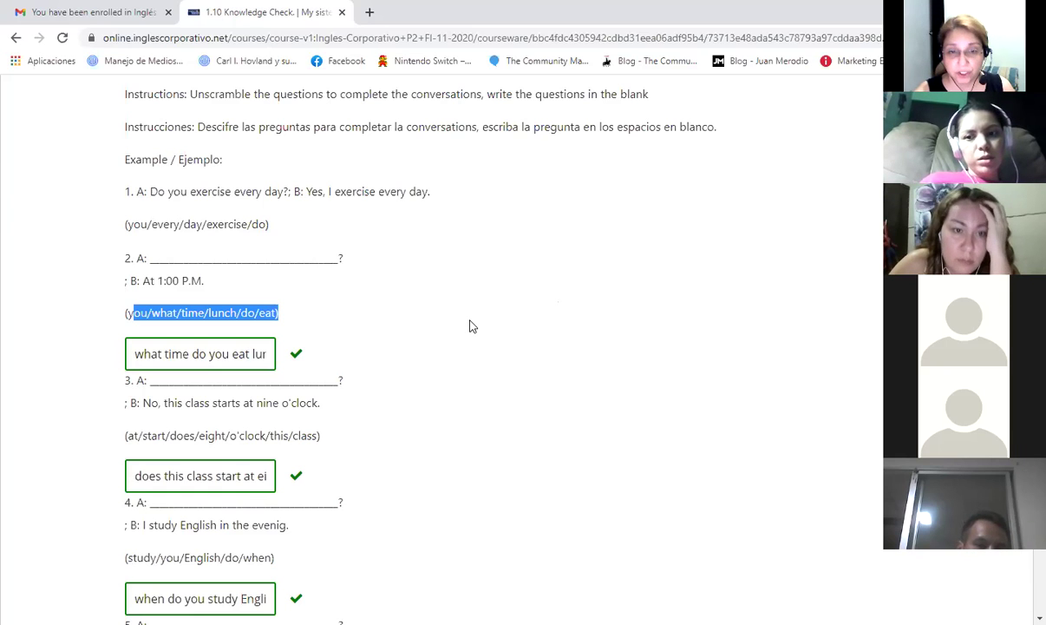
# Highlight question 3's scrambled words "at/start/does/eight/o'clock/this/class" and compare the item with question 2
pyautogui.scroll(-1, 471, 326)
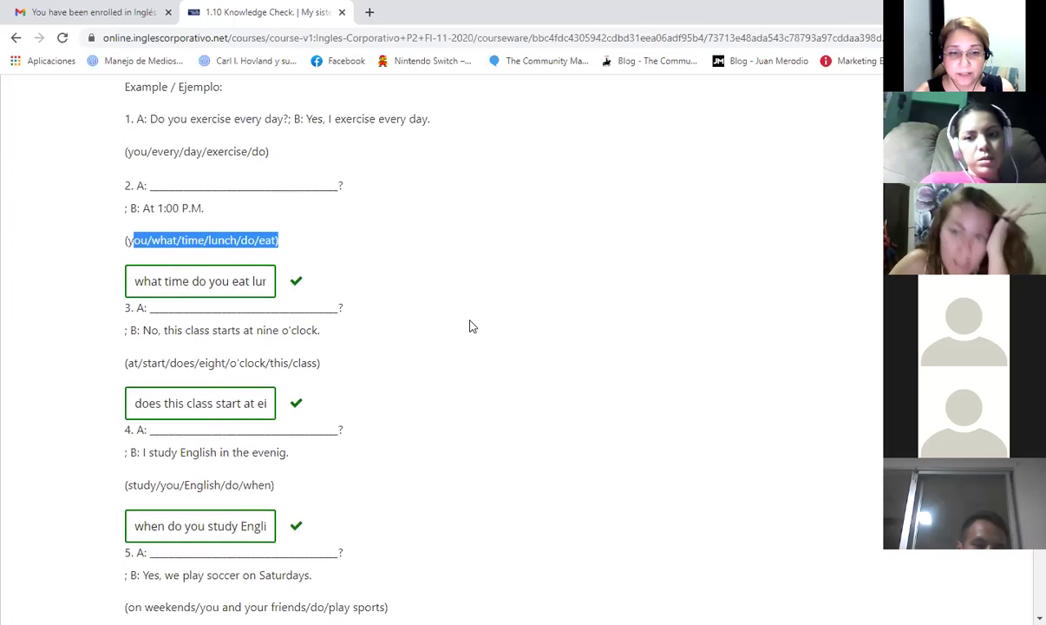
pyautogui.scroll(-1, 471, 326)
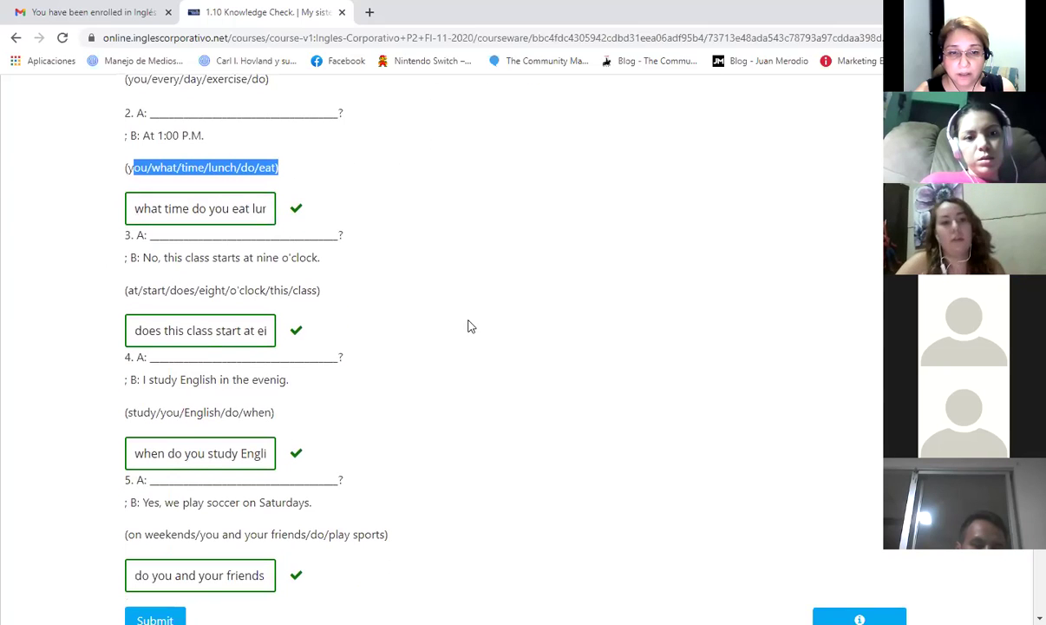
pyautogui.tripleClick(208, 289)
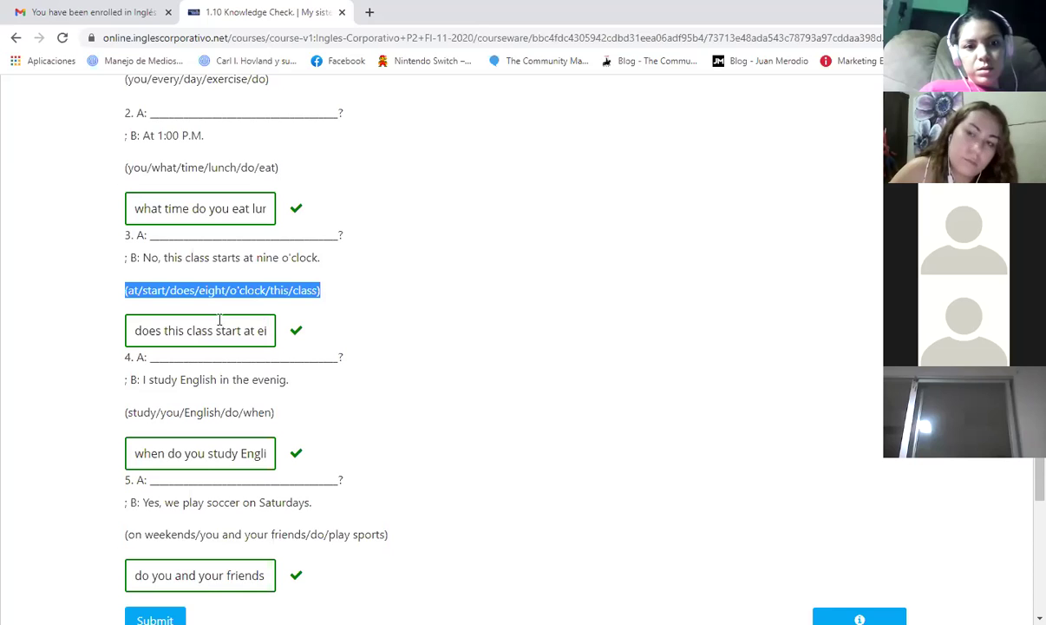
pyautogui.scroll(1, 244, 180)
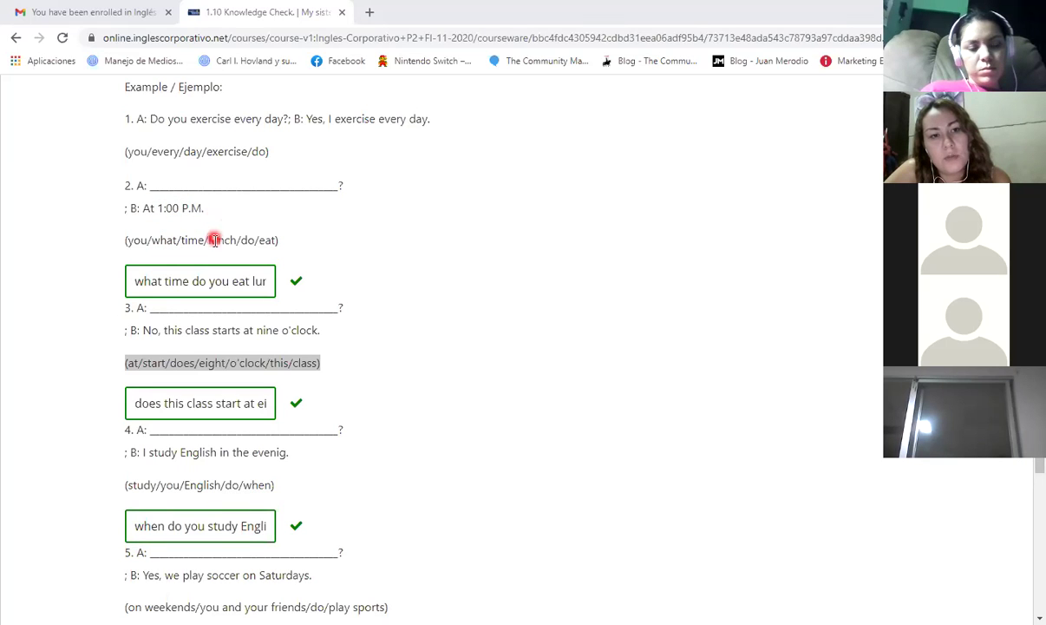
pyautogui.scroll(-1, 209, 247)
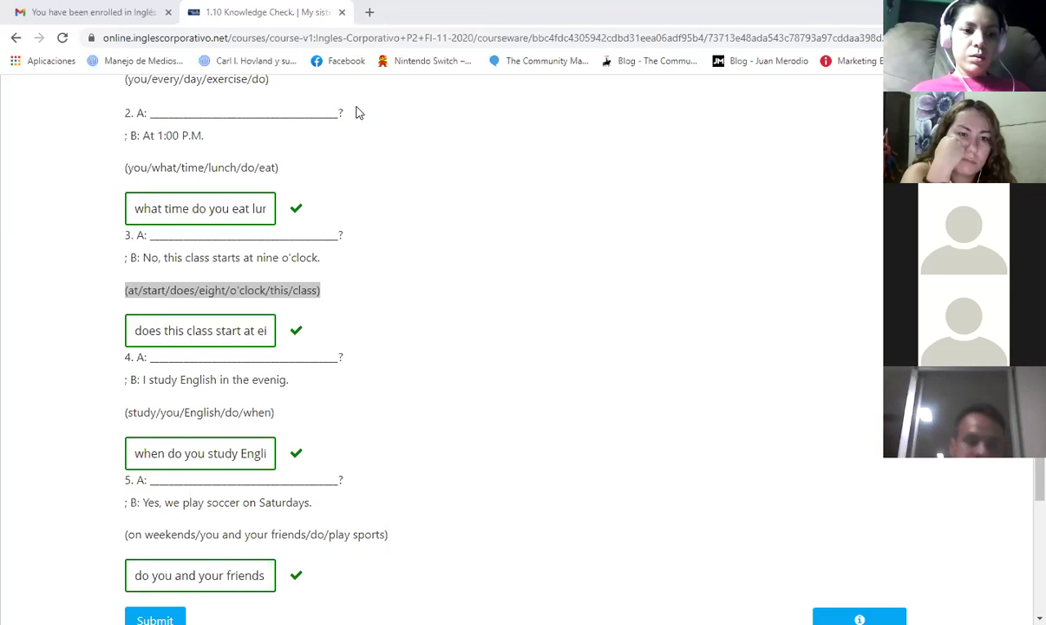
# Highlight the scrambled words of question 4 and then of question 5, "on weekends/you and your friends/do/play sports", to read them
pyautogui.tripleClick(185, 410)
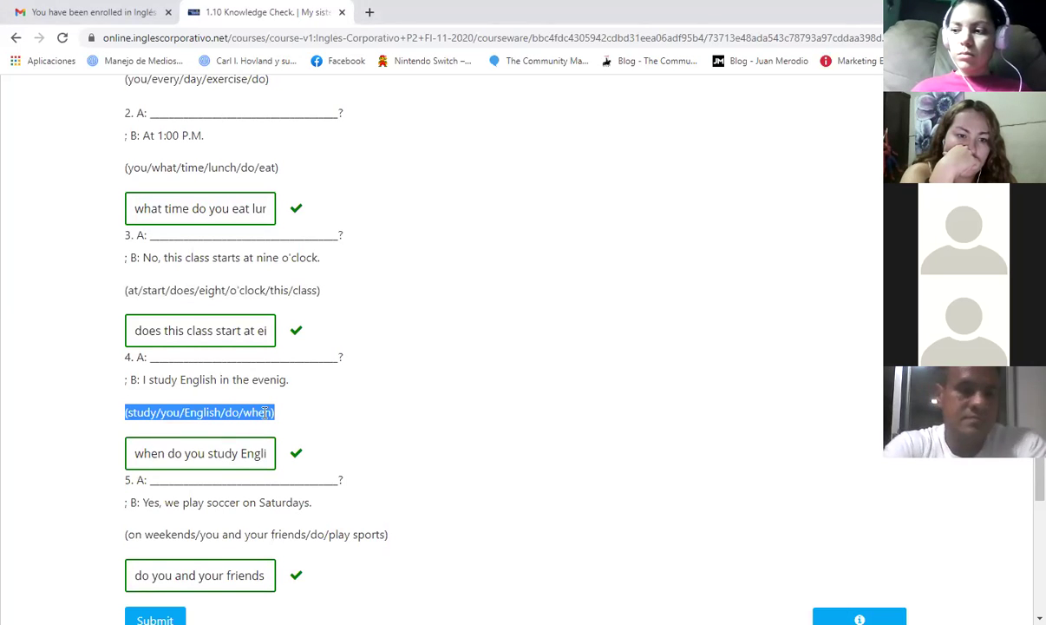
pyautogui.scroll(-1, 265, 412)
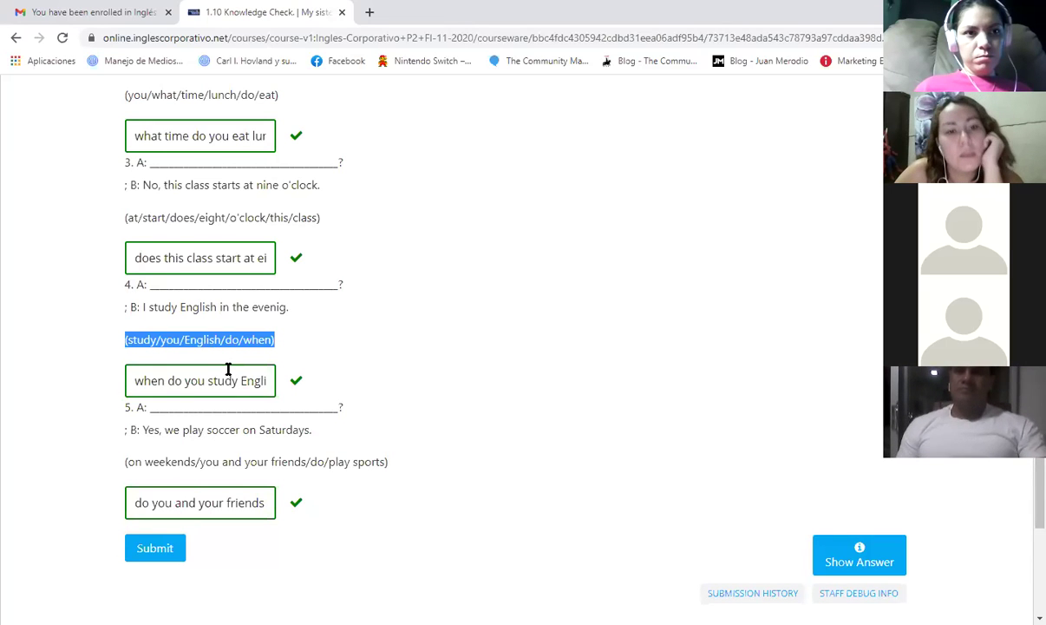
pyautogui.scroll(-1, 228, 369)
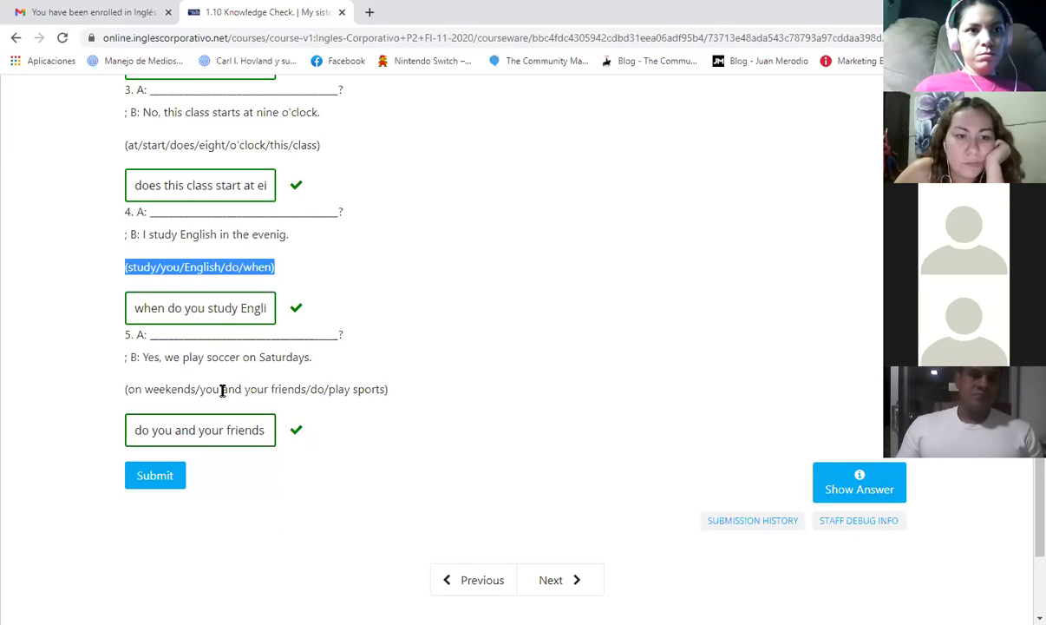
pyautogui.doubleClick(223, 389)
pyautogui.tripleClick(223, 390)
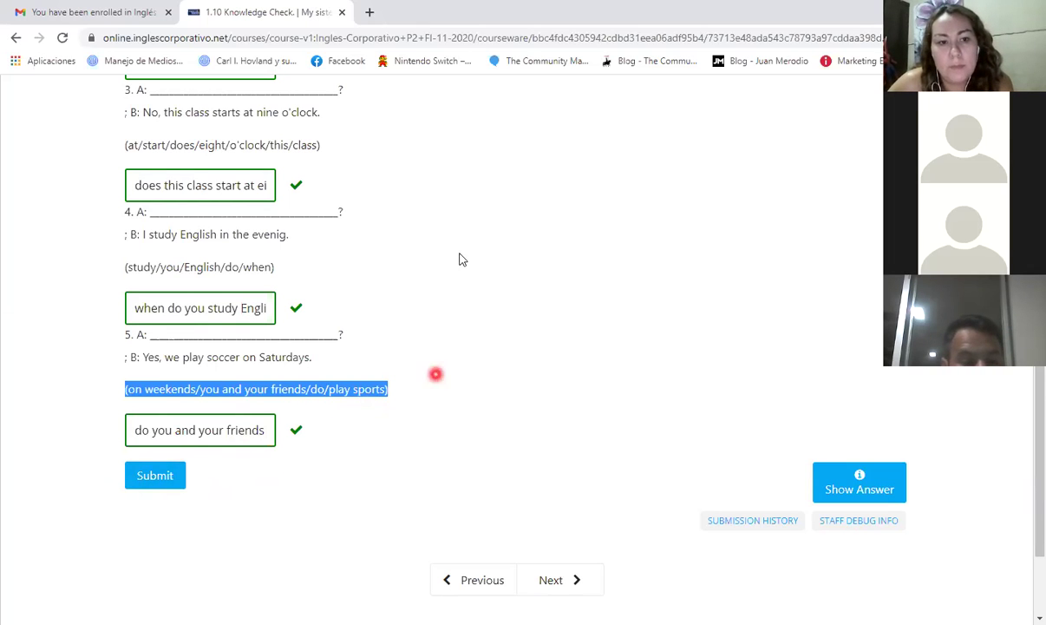
# Finish looking over the 1.10 Knowledge Check, and advance past the 1.11 Lesson Objective to the 1.12 Reading page
pyautogui.scroll(-1, 475, 492)
pyautogui.scroll(-1, 476, 492)
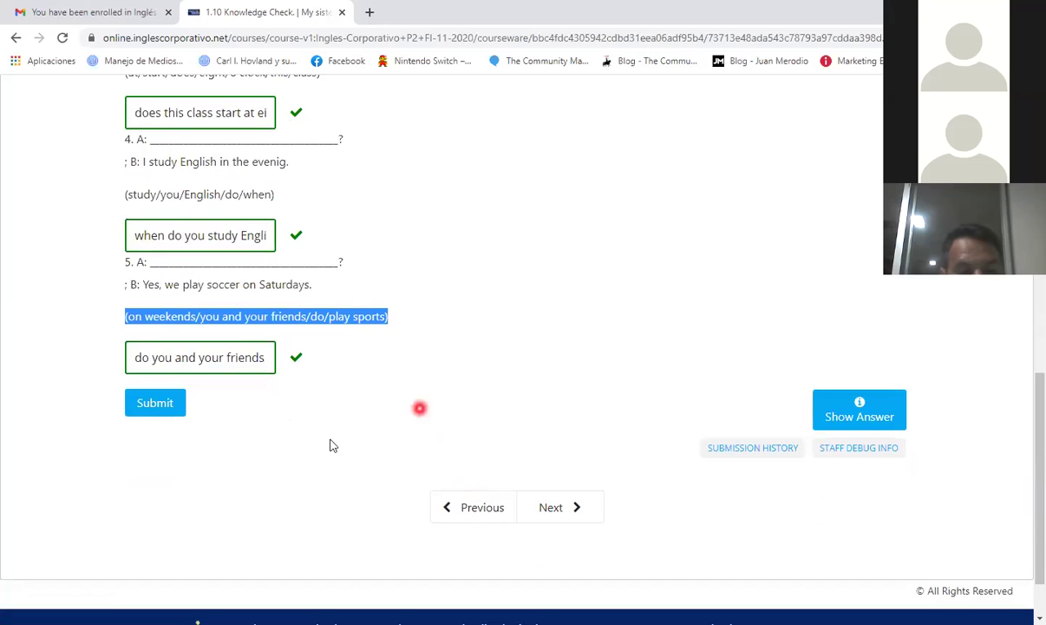
pyautogui.scroll(2, 304, 451)
pyautogui.scroll(6, 304, 452)
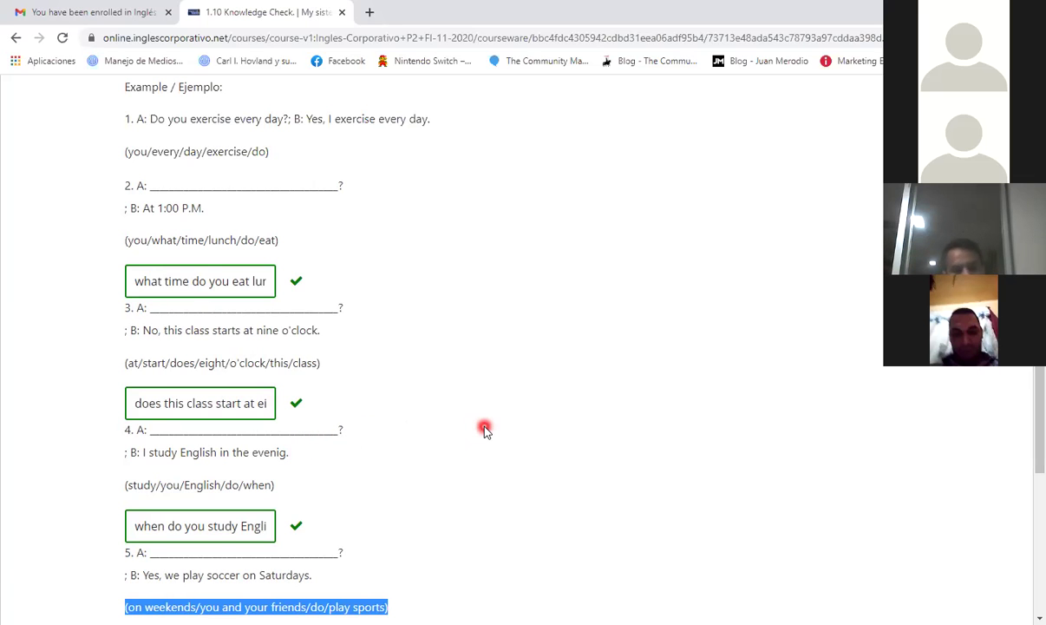
pyautogui.scroll(-4, 484, 431)
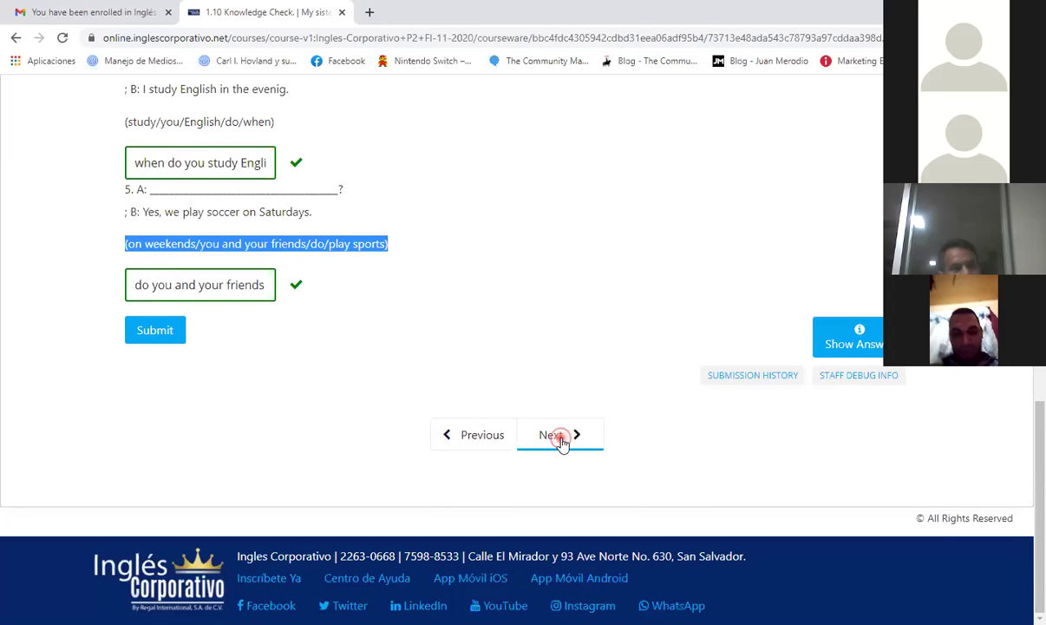
pyautogui.click(562, 443)
pyautogui.scroll(-2, 541, 439)
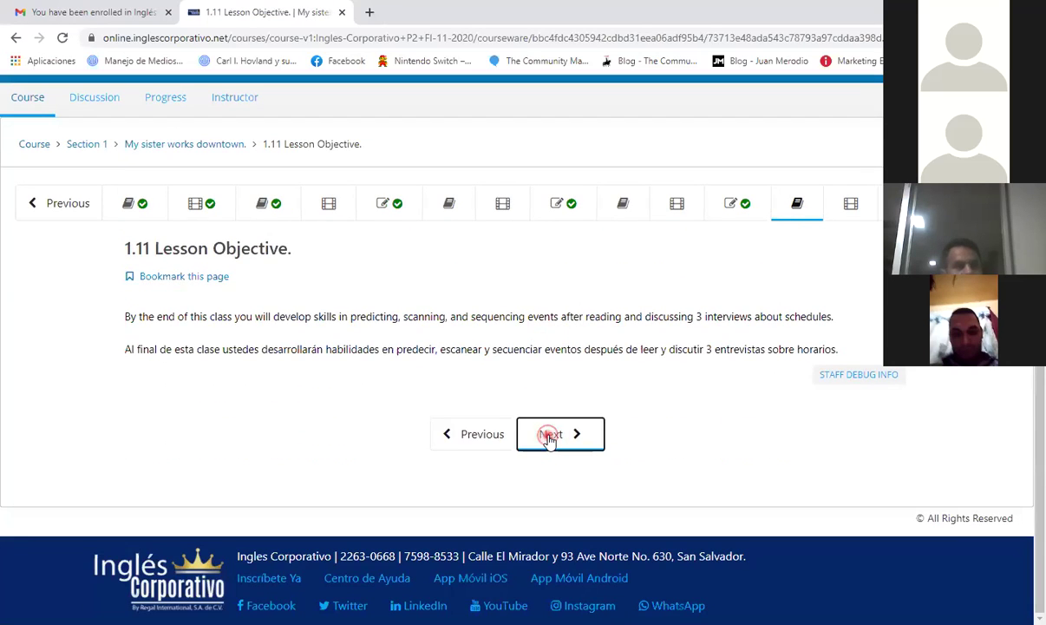
pyautogui.click(549, 436)
pyautogui.scroll(-1, 548, 440)
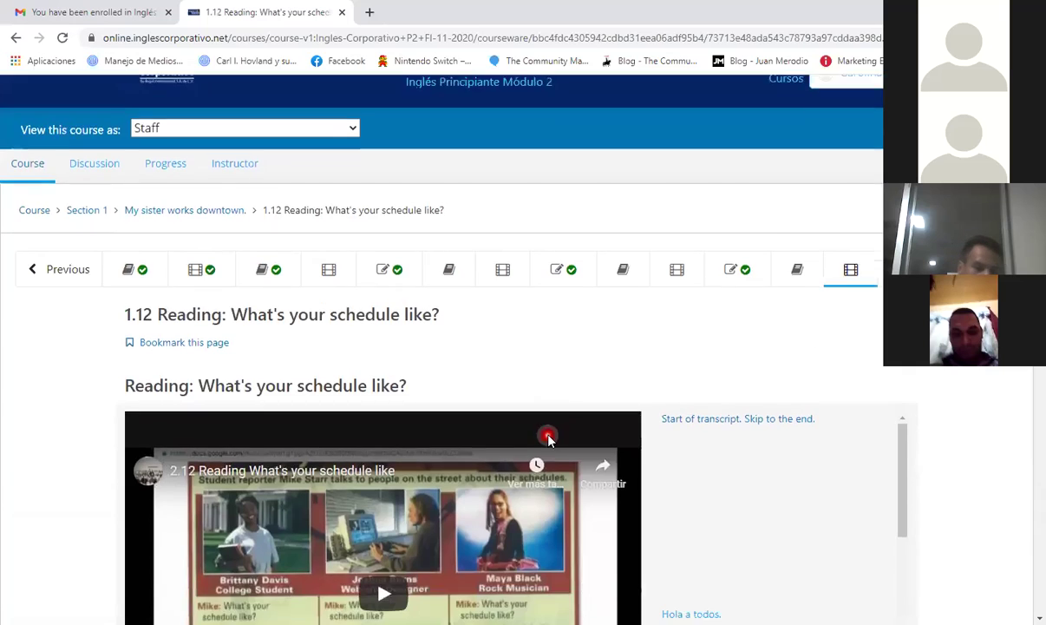
# Look over the 1.12 "What's your schedule like?" reading video and the discussion posts below it
pyautogui.scroll(-4, 548, 440)
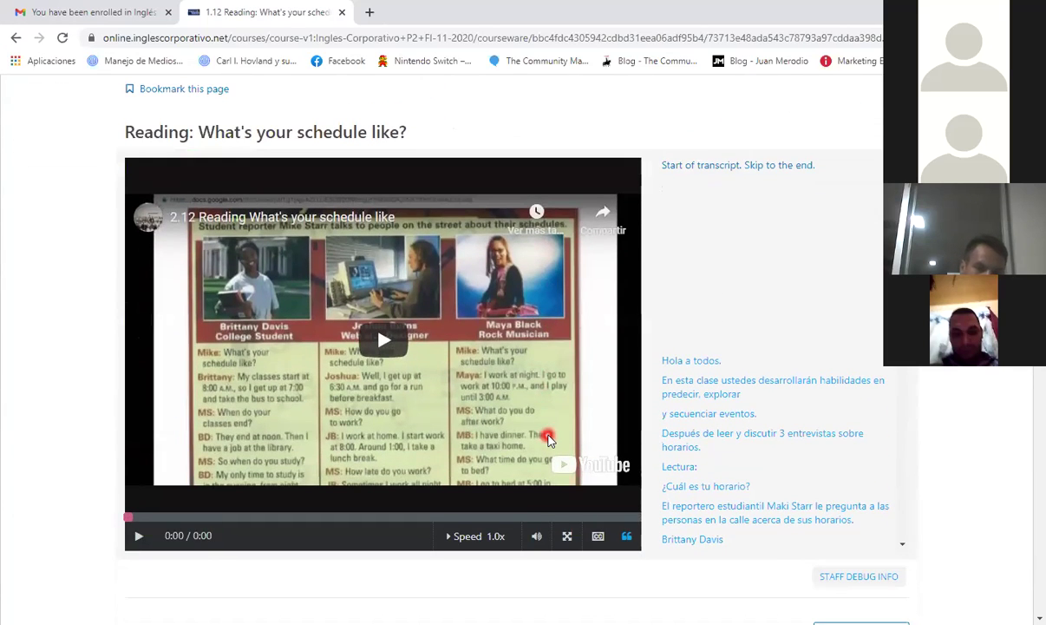
pyautogui.scroll(-3, 548, 439)
pyautogui.scroll(5, 547, 436)
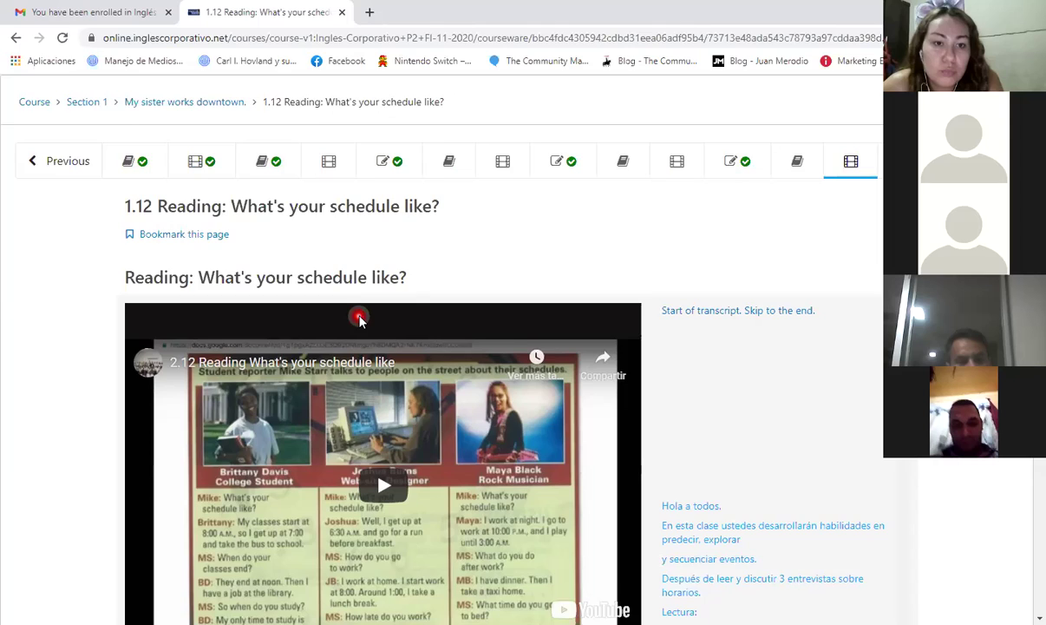
pyautogui.scroll(-2, 360, 312)
pyautogui.scroll(-10, 373, 321)
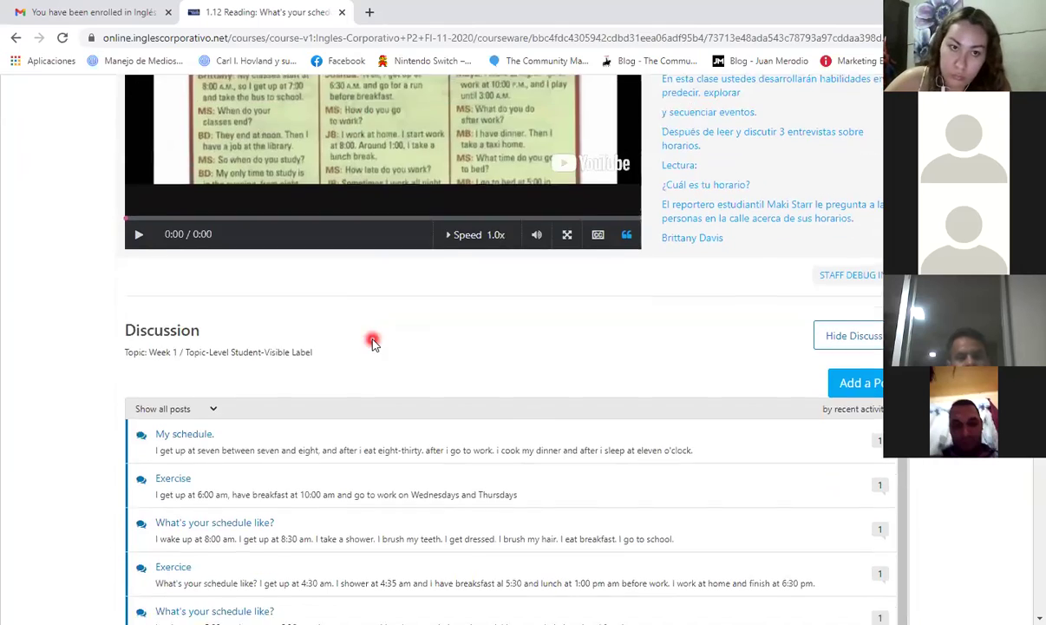
pyautogui.scroll(-2, 388, 344)
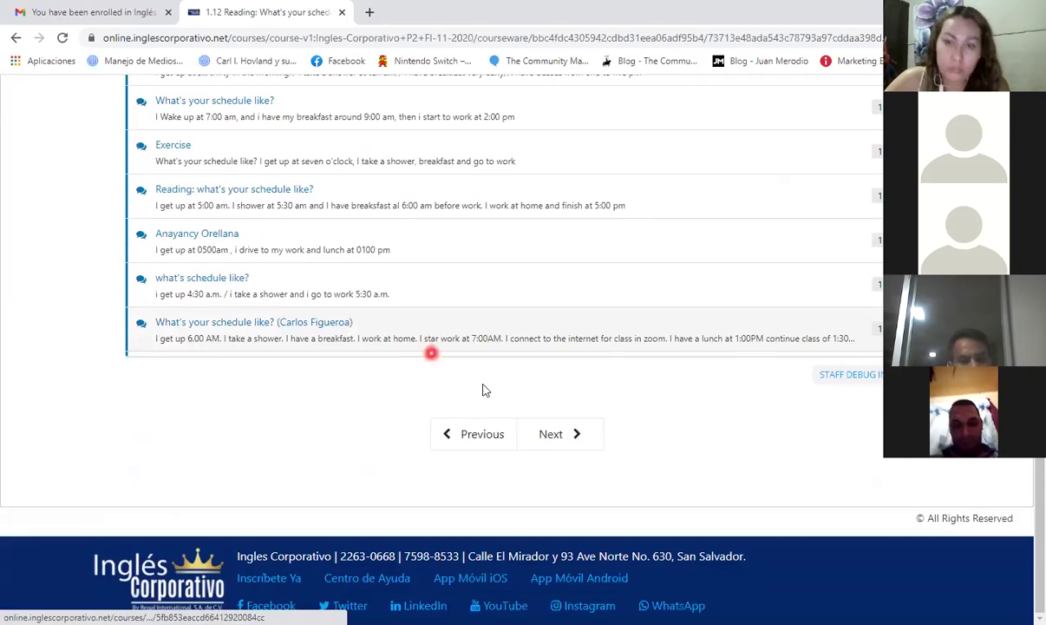
# Advance to the 1.13 Knowledge Check and highlight its English instructions about numbering the activities from 1 to 5
pyautogui.click(552, 438)
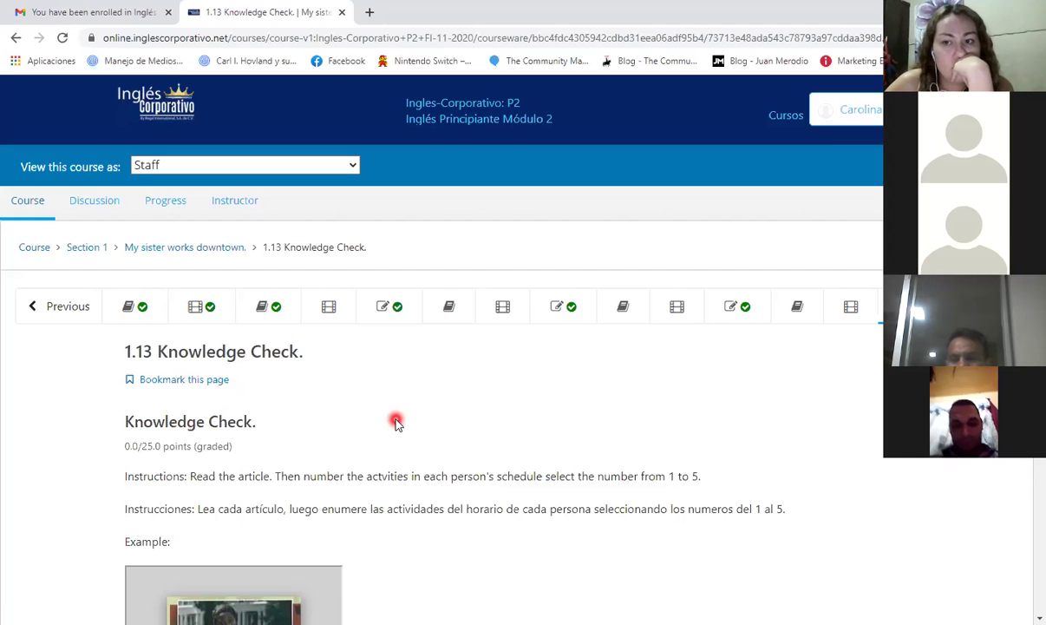
pyautogui.scroll(-4, 396, 422)
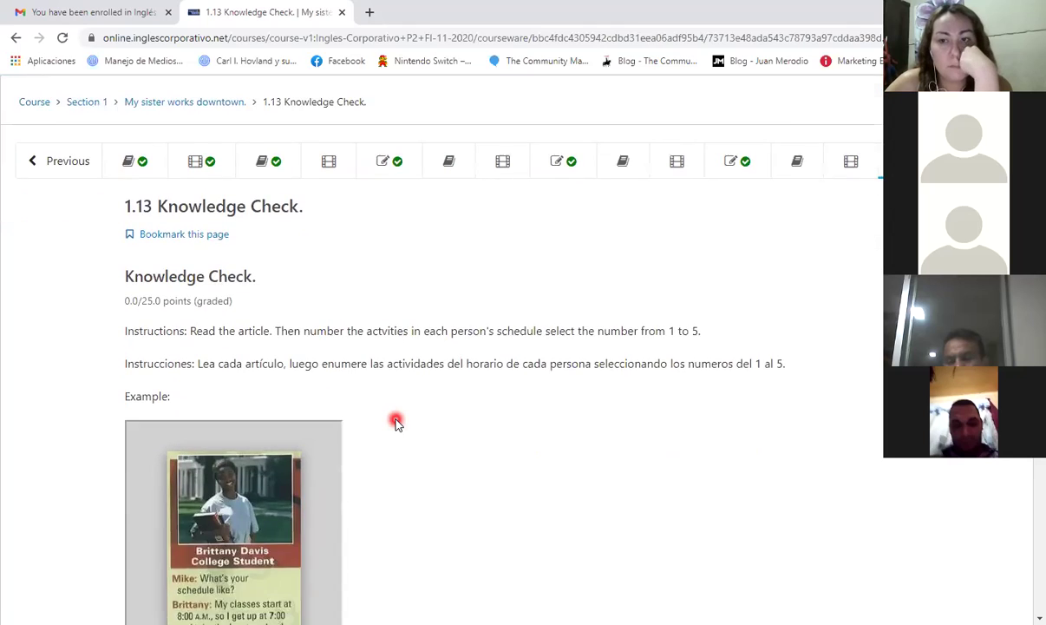
pyautogui.scroll(-4, 396, 422)
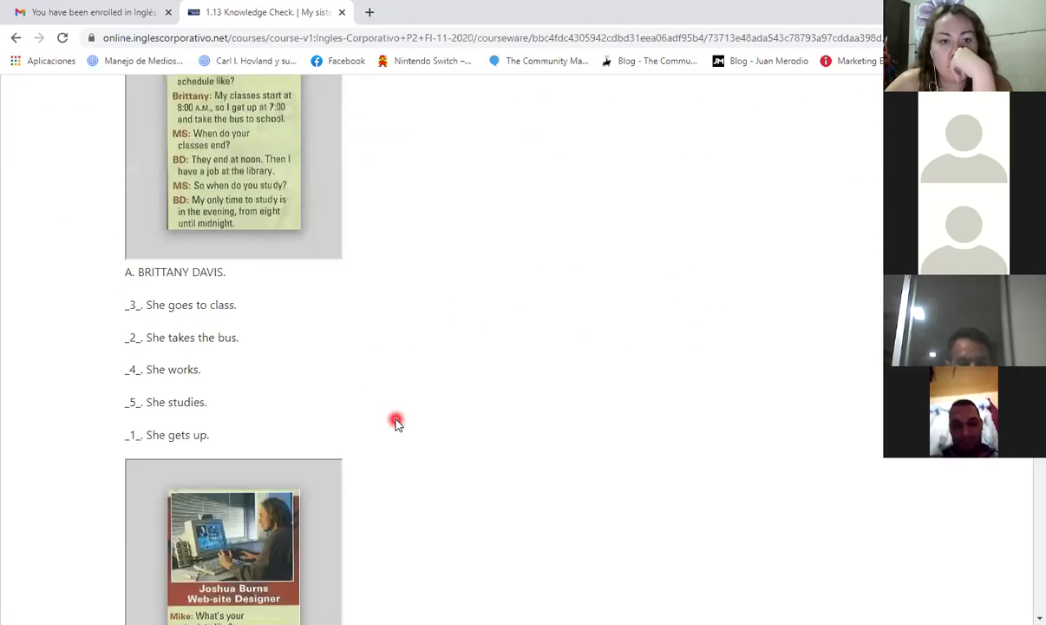
pyautogui.scroll(6, 395, 422)
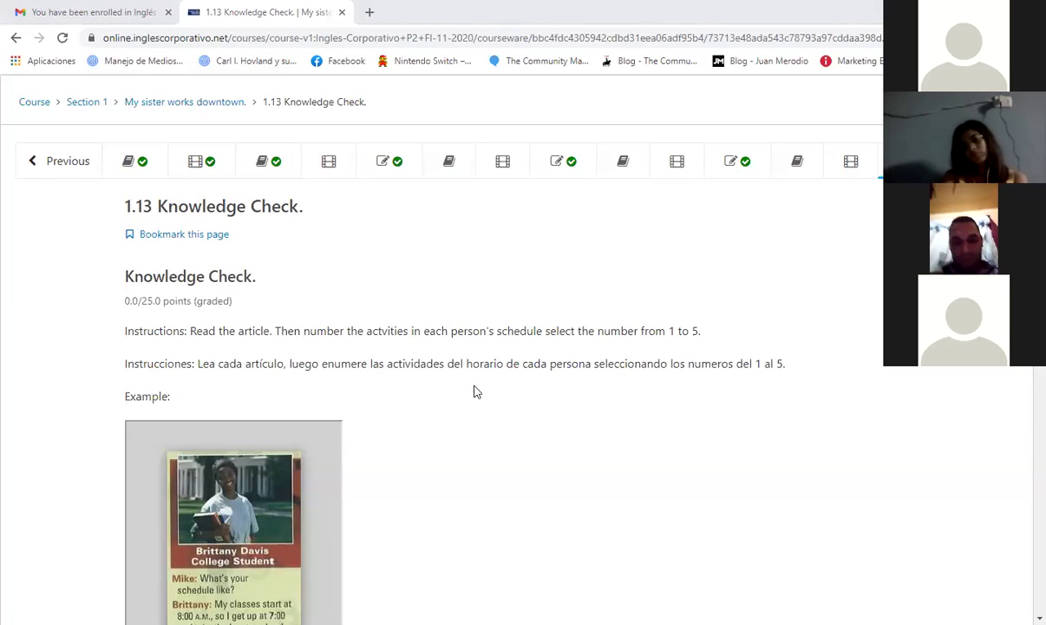
pyautogui.tripleClick(442, 330)
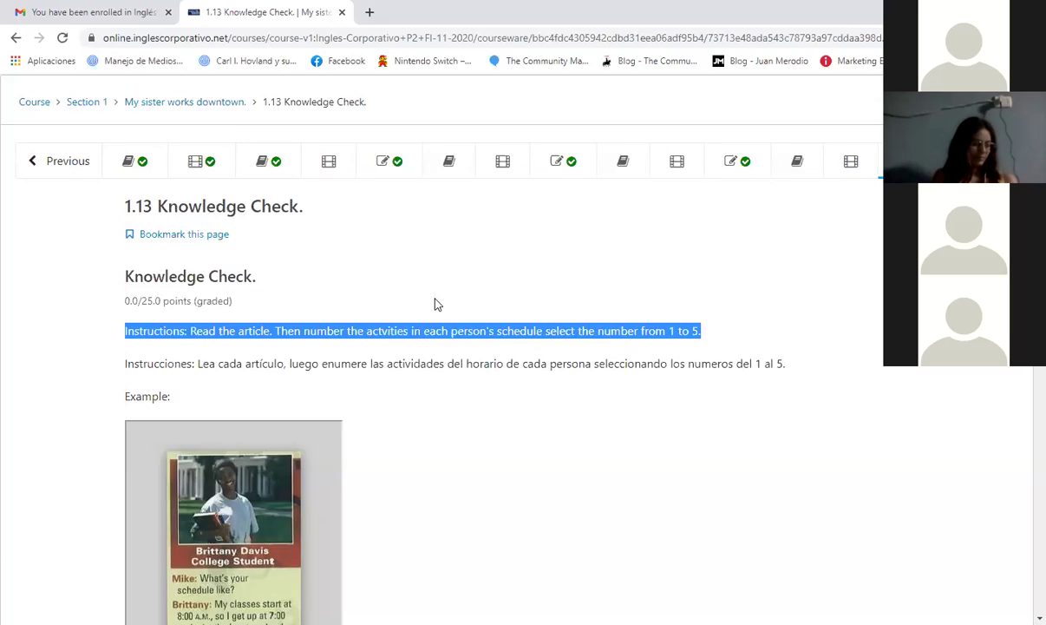
# Examine the example interview with the college student and compare it with her numbered activities in section A
pyautogui.scroll(-3, 436, 304)
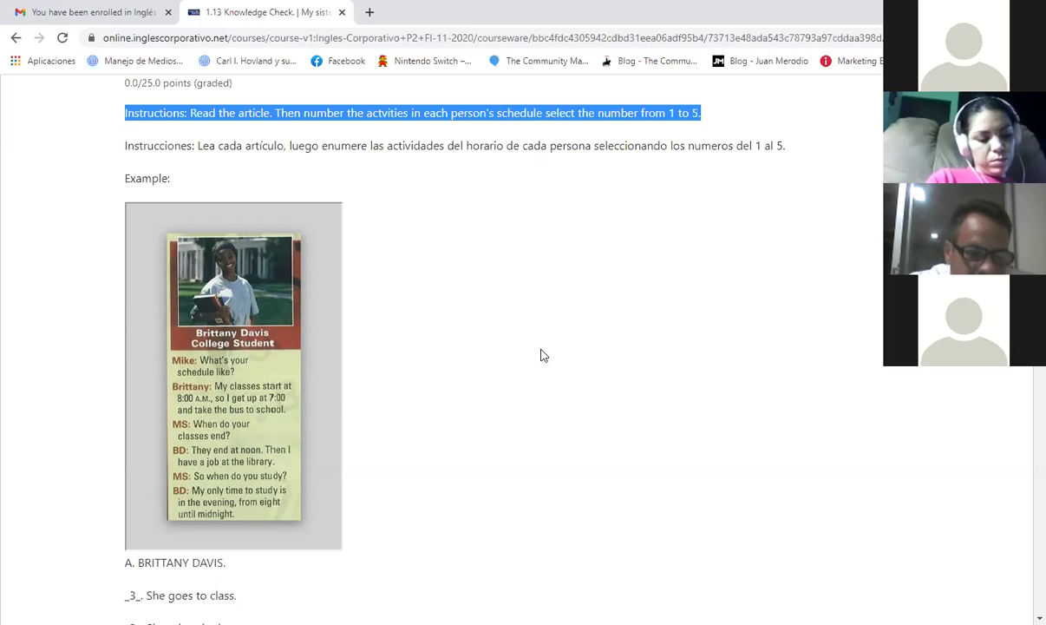
pyautogui.moveTo(292, 414)
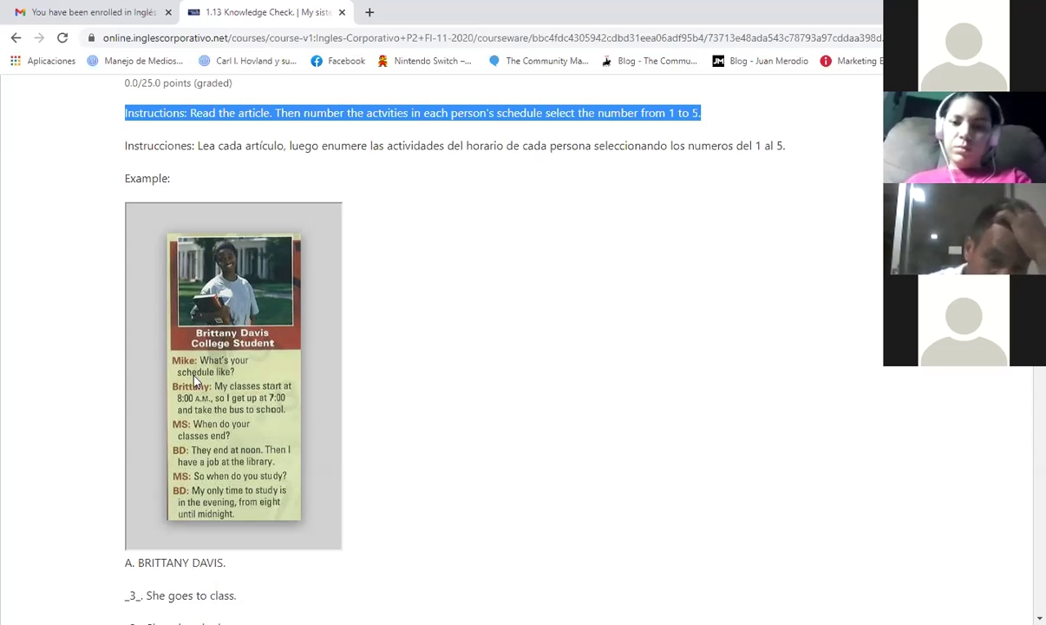
pyautogui.moveTo(202, 382)
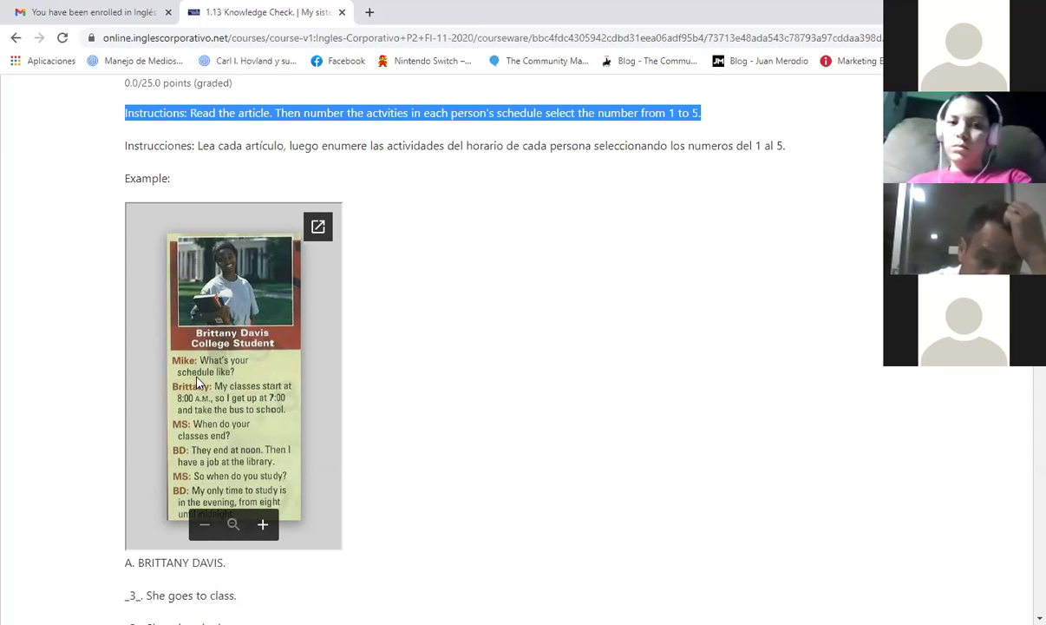
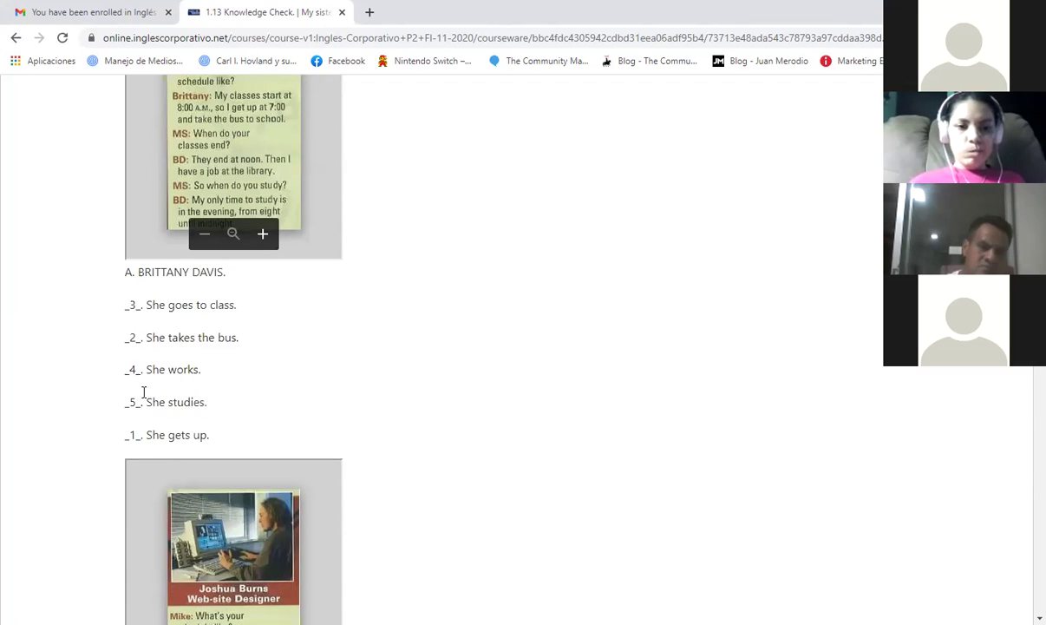
pyautogui.scroll(5, 217, 415)
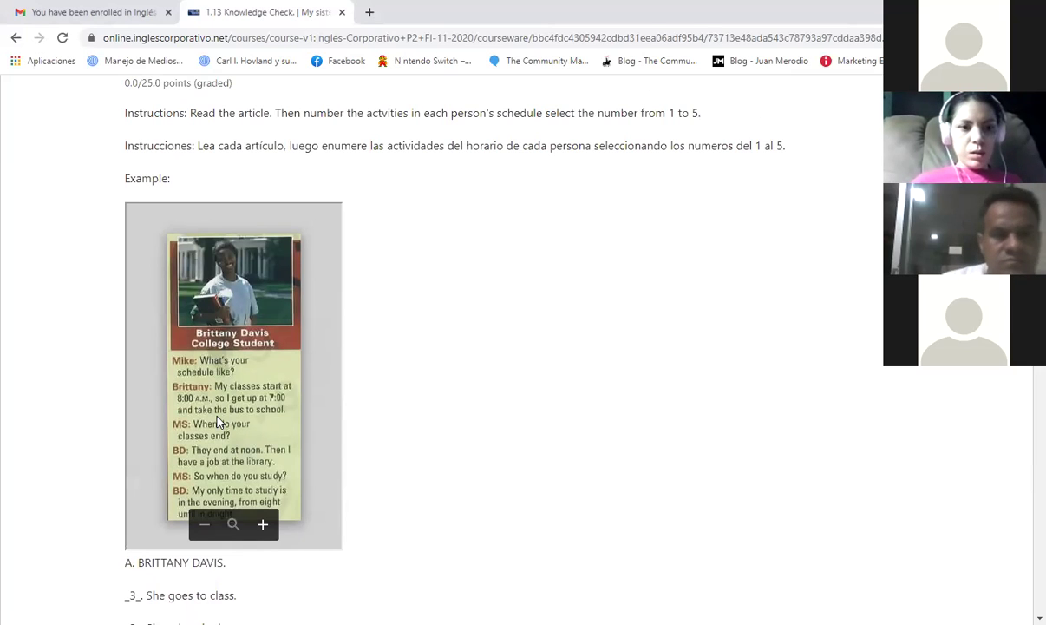
pyautogui.scroll(-2, 217, 423)
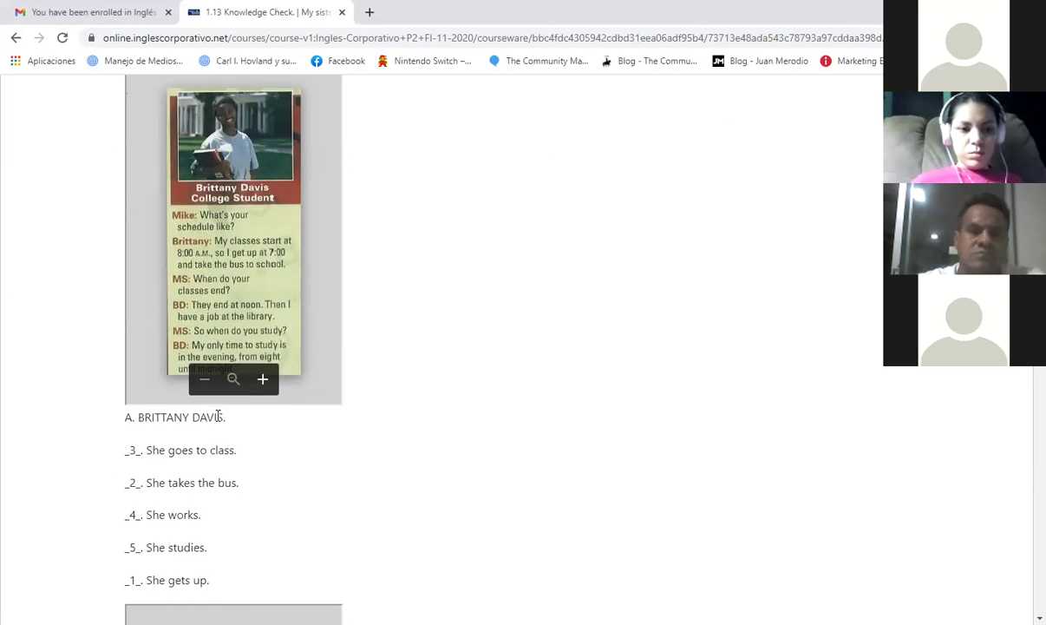
pyautogui.scroll(-4, 139, 475)
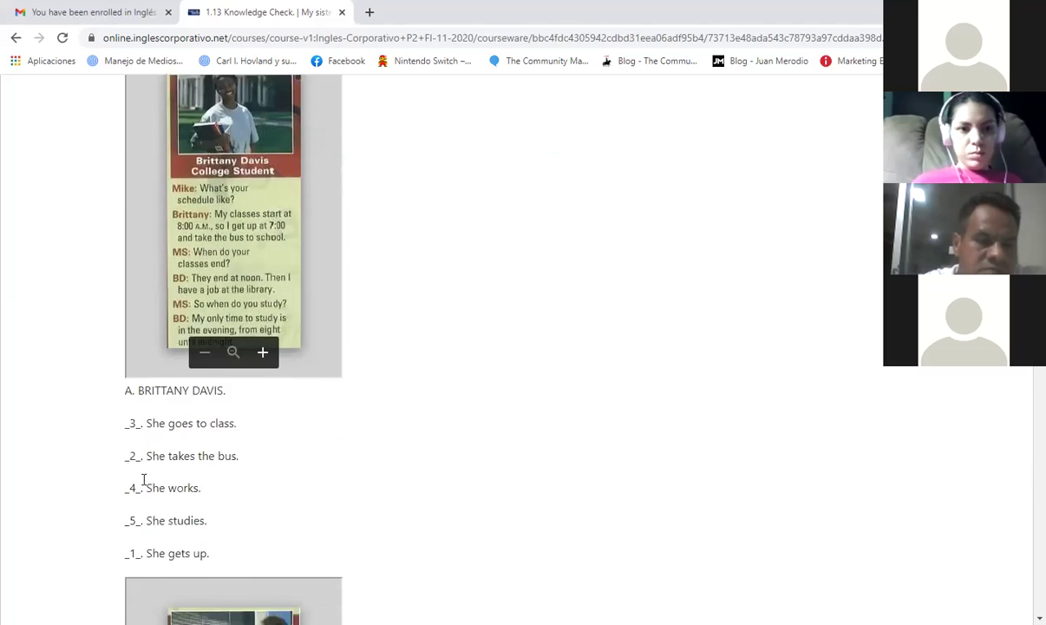
pyautogui.scroll(-4, 144, 486)
pyautogui.scroll(1, 144, 486)
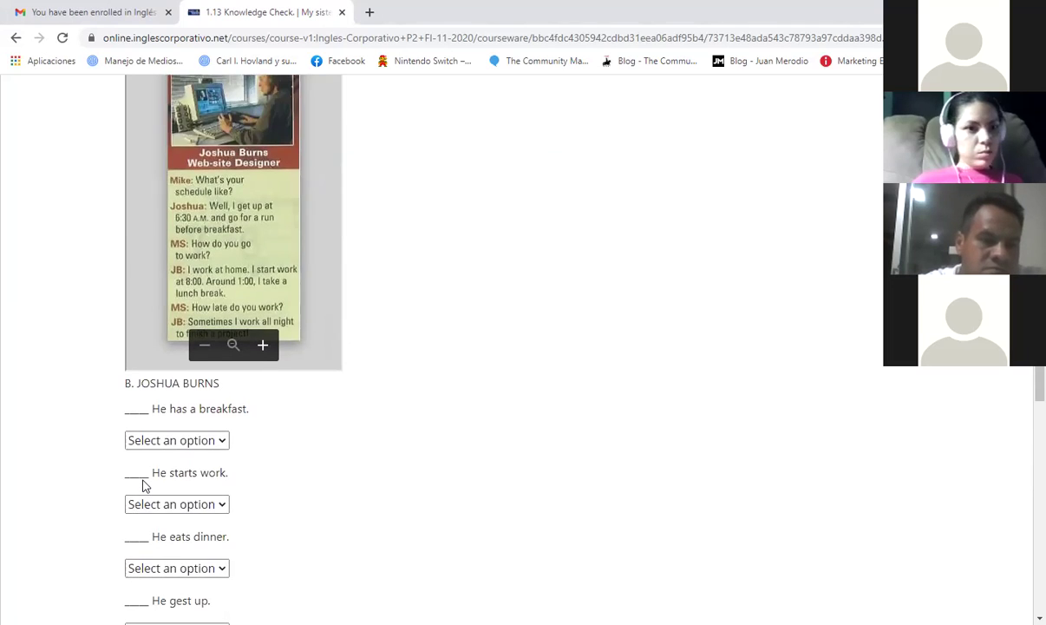
pyautogui.scroll(7, 144, 486)
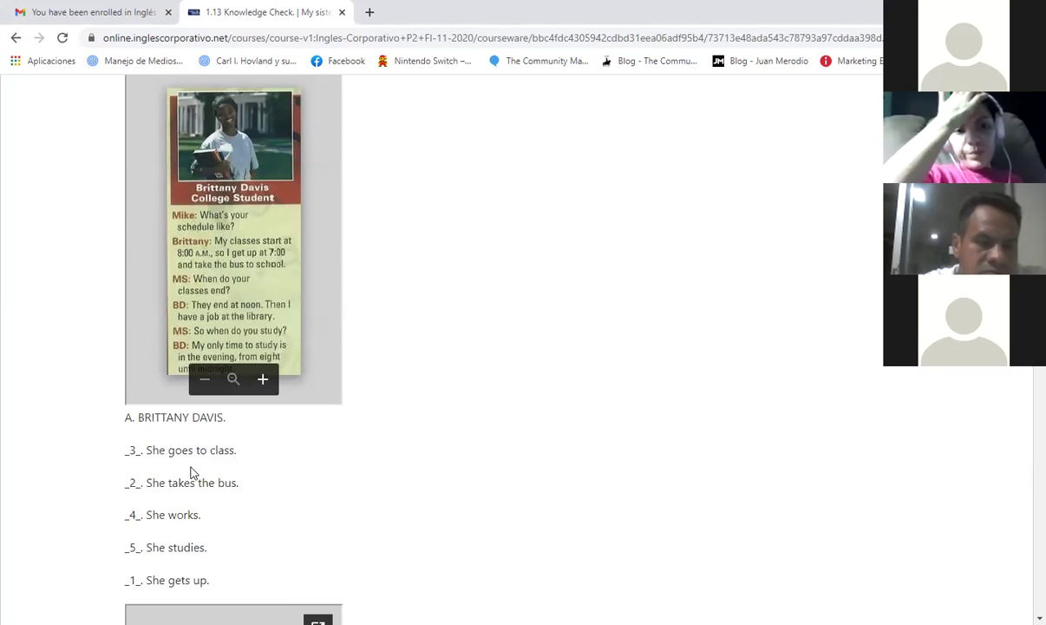
# Inspect the web-site designer's interview image above section B and try enlarging it within the page
pyautogui.scroll(-1, 192, 473)
pyautogui.scroll(-2, 192, 472)
pyautogui.scroll(-3, 192, 473)
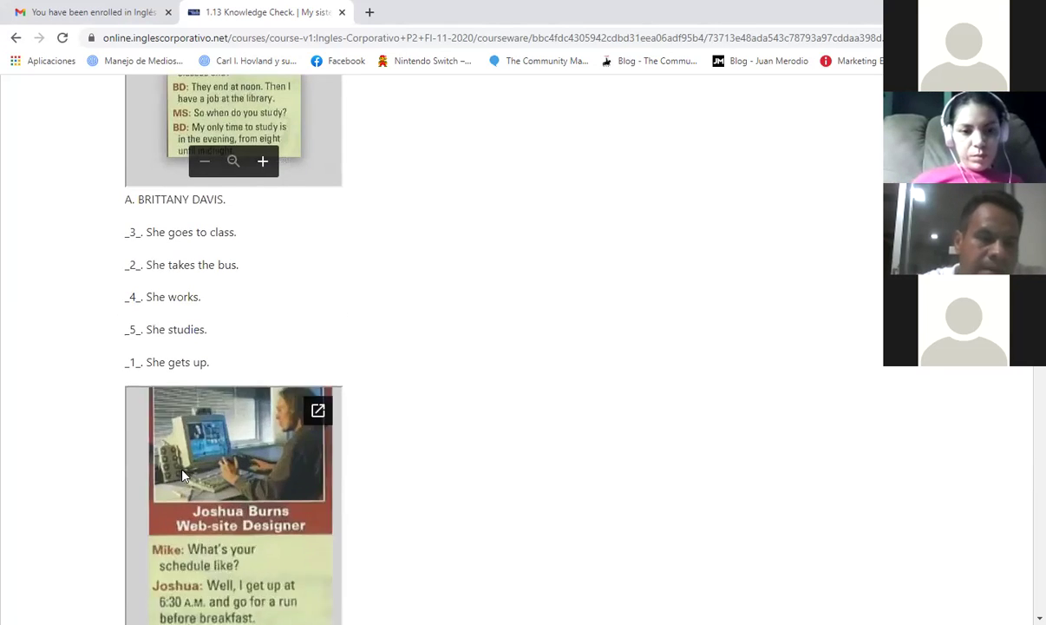
pyautogui.click(182, 475)
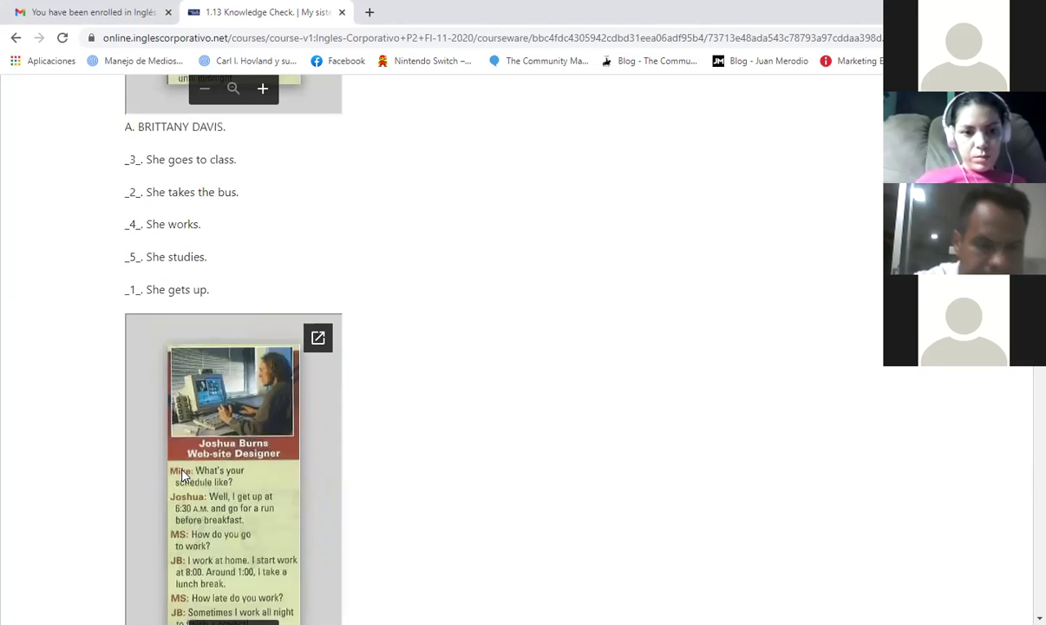
pyautogui.scroll(-1, 183, 486)
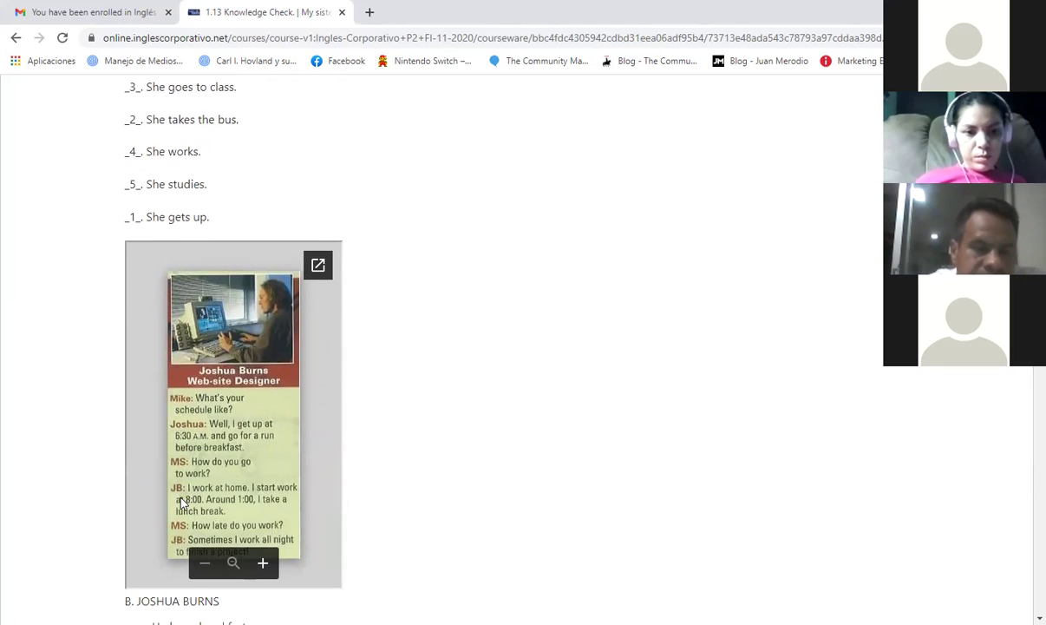
pyautogui.scroll(1, 206, 496)
pyautogui.scroll(-3, 207, 496)
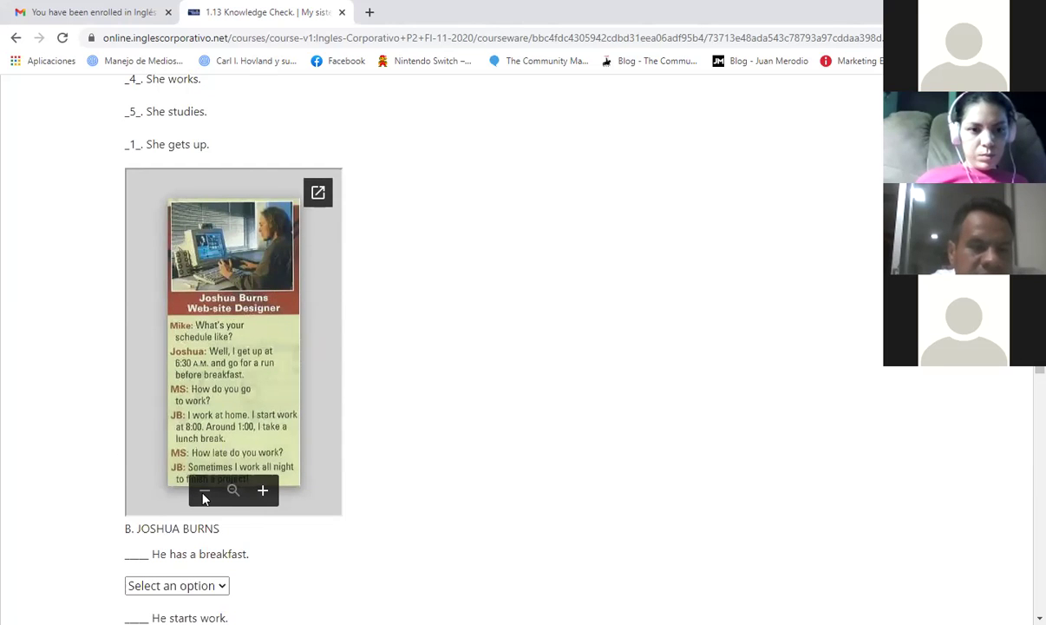
pyautogui.click(263, 491)
pyautogui.scroll(-4, 221, 396)
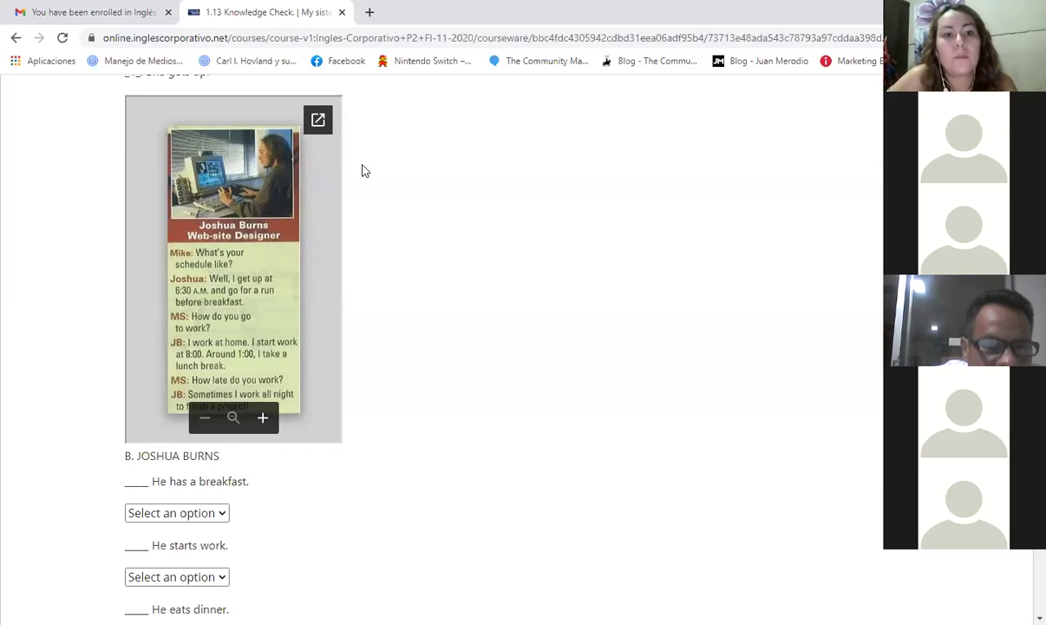
# Open the web-site designer's interview image in its own tab and enlarge the browser zoom two levels to read it
pyautogui.click(318, 123)
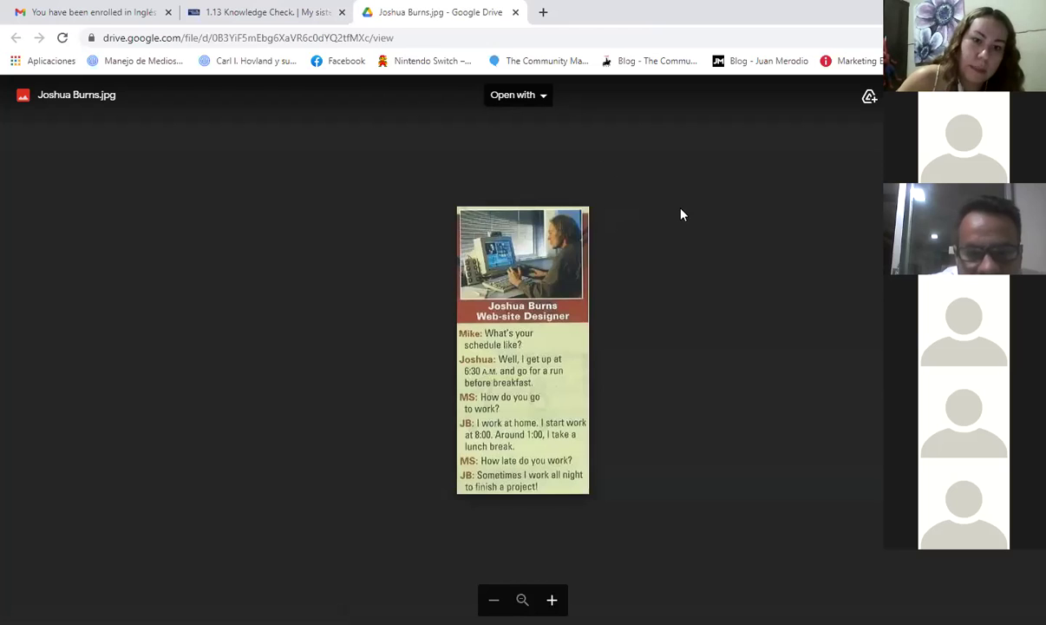
pyautogui.click(1032, 37)
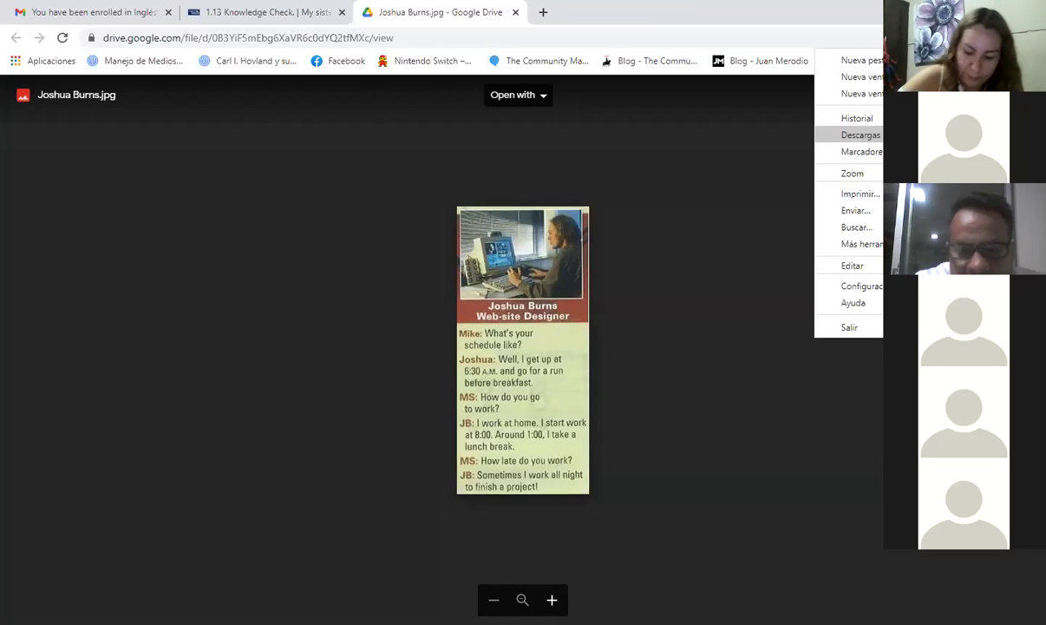
pyautogui.hotkey('ctrl', '+')
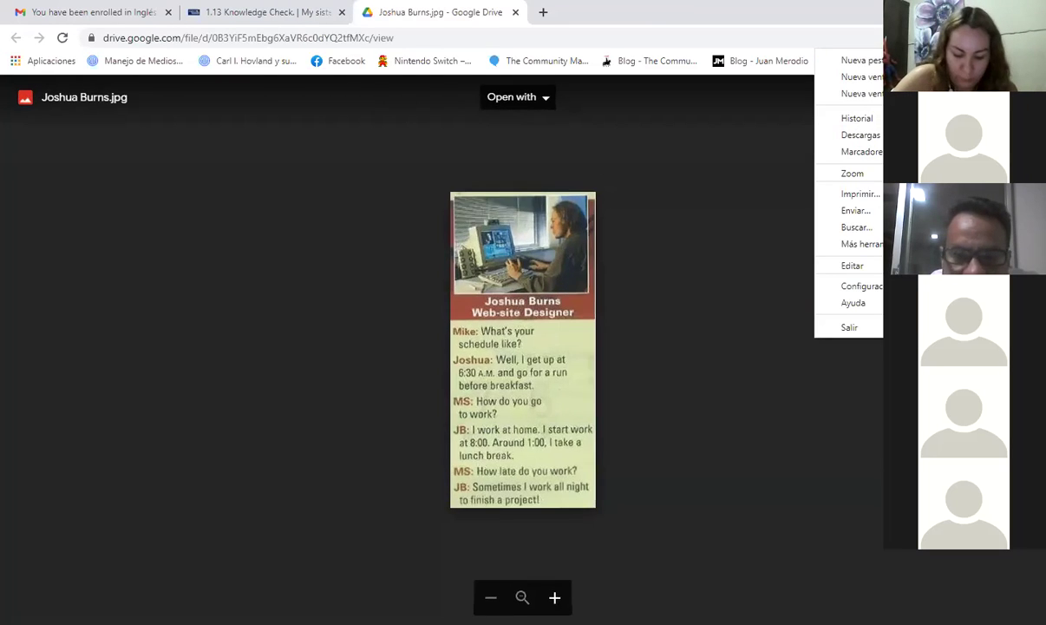
pyautogui.hotkey('ctrl', '+')
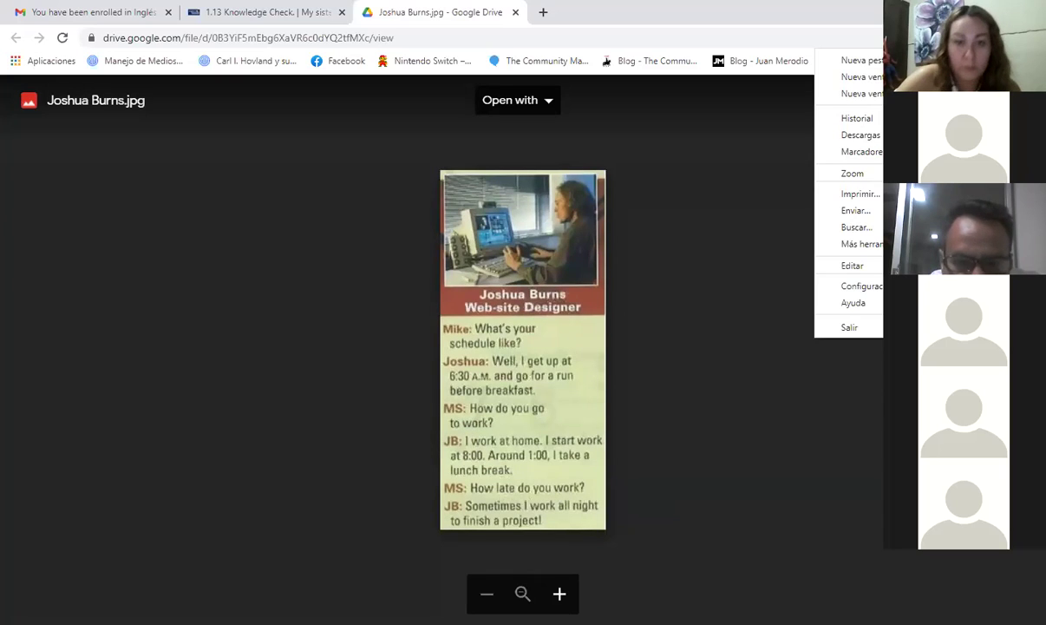
pyautogui.click(789, 8)
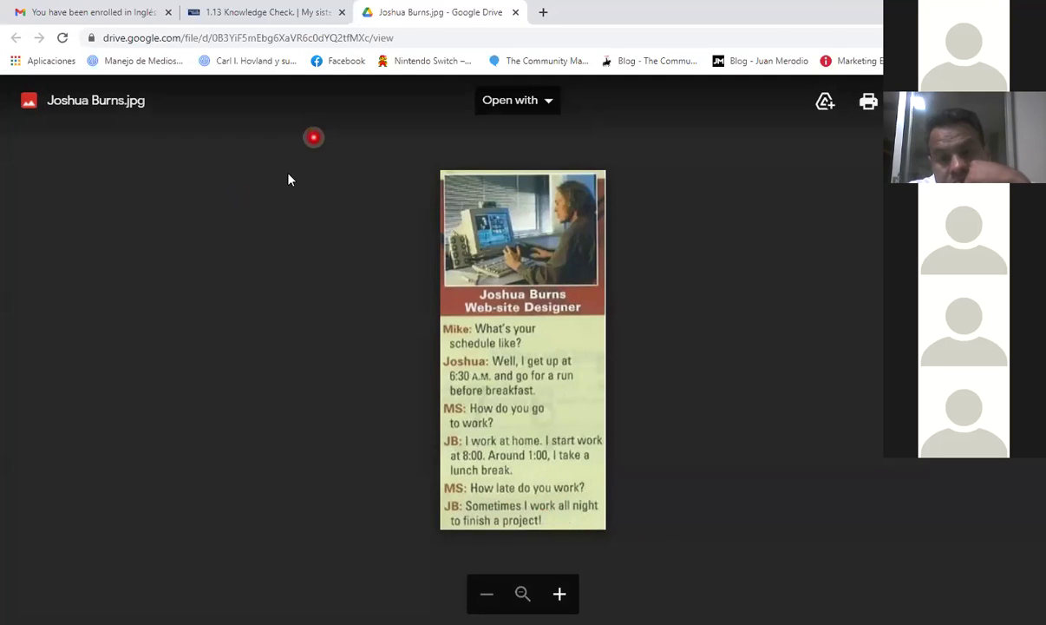
# Return to the 1.13 Knowledge Check and review the section B activities alongside the web-site designer's interview
pyautogui.click(294, 14)
pyautogui.scroll(-3, 260, 425)
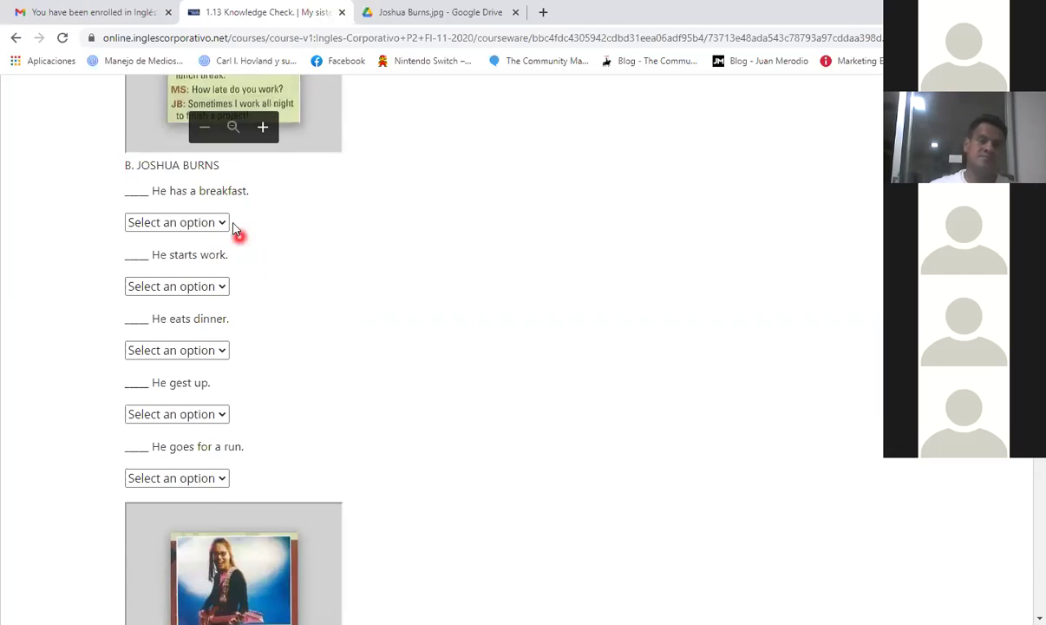
pyautogui.scroll(2, 233, 224)
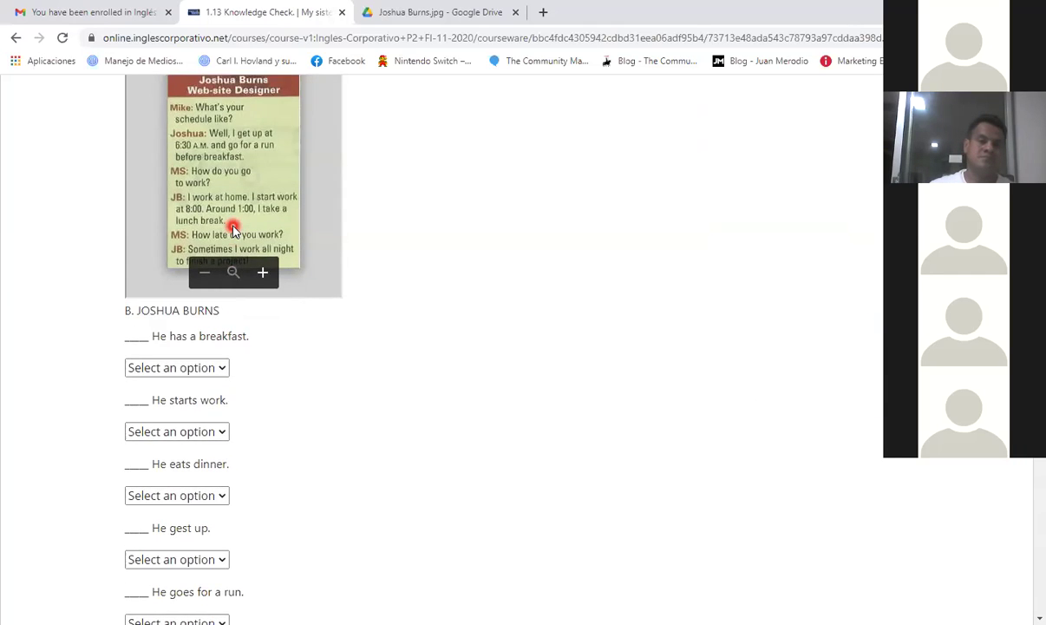
# Number the "He gest up" activity in section B as 1, based on the web-site designer's interview
pyautogui.scroll(-1, 232, 261)
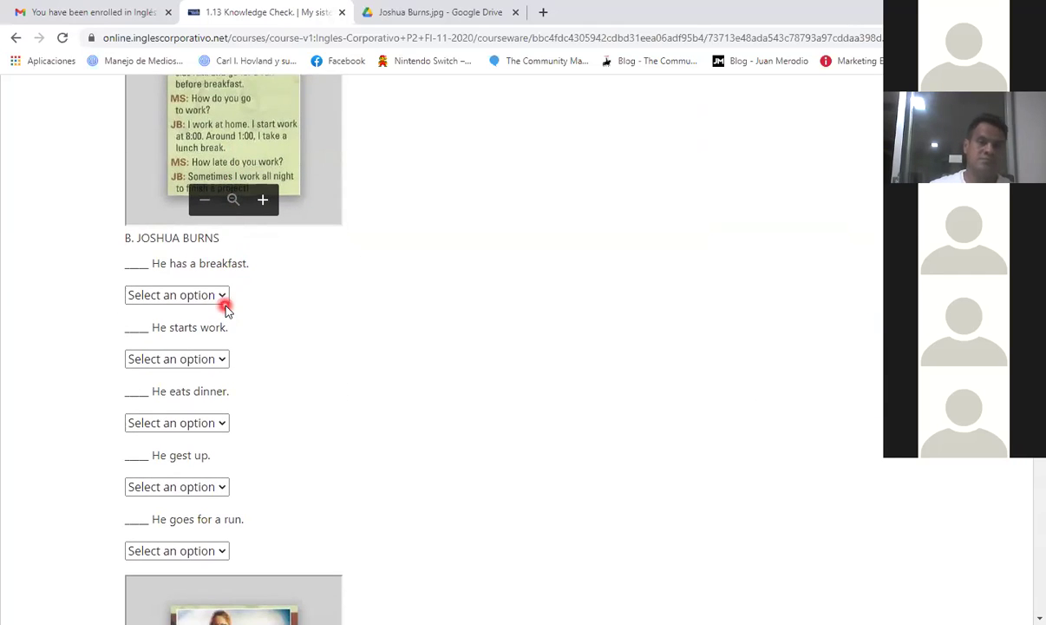
pyautogui.click(224, 296)
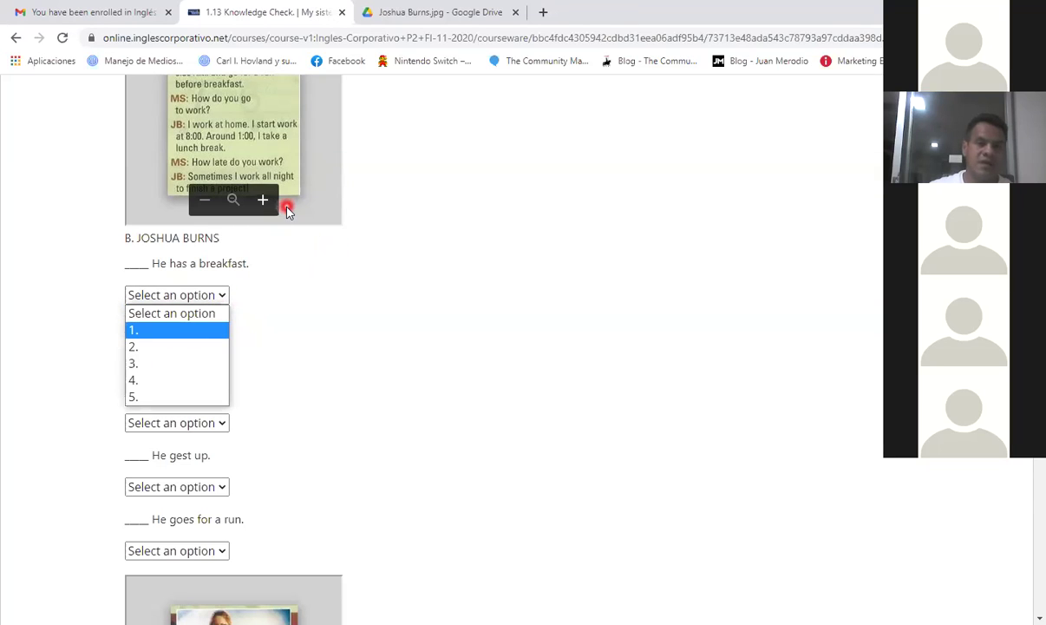
pyautogui.scroll(2, 130, 287)
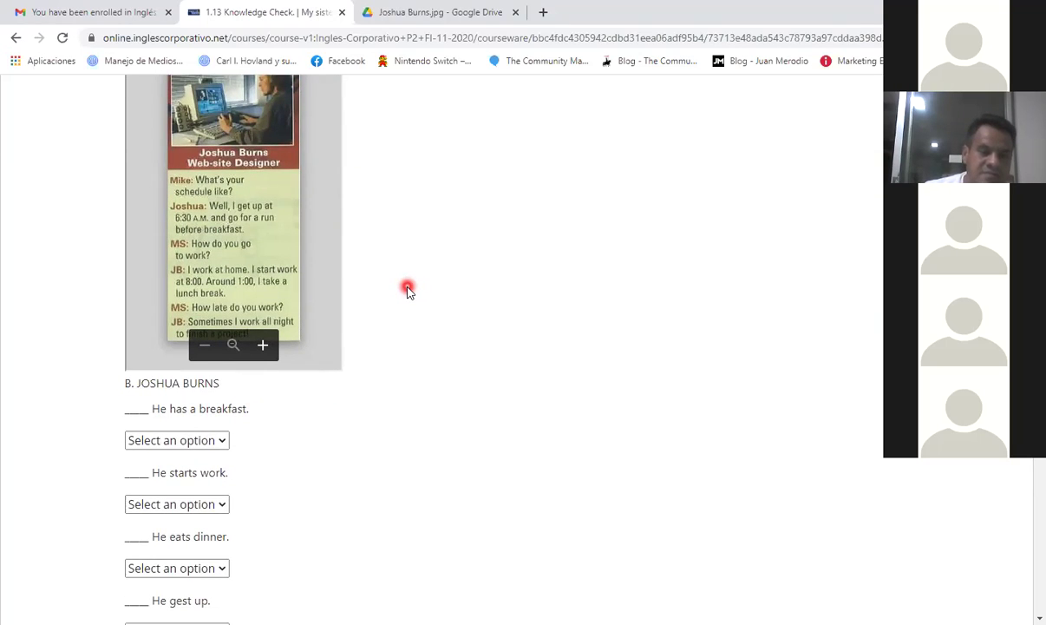
pyautogui.scroll(-1, 408, 290)
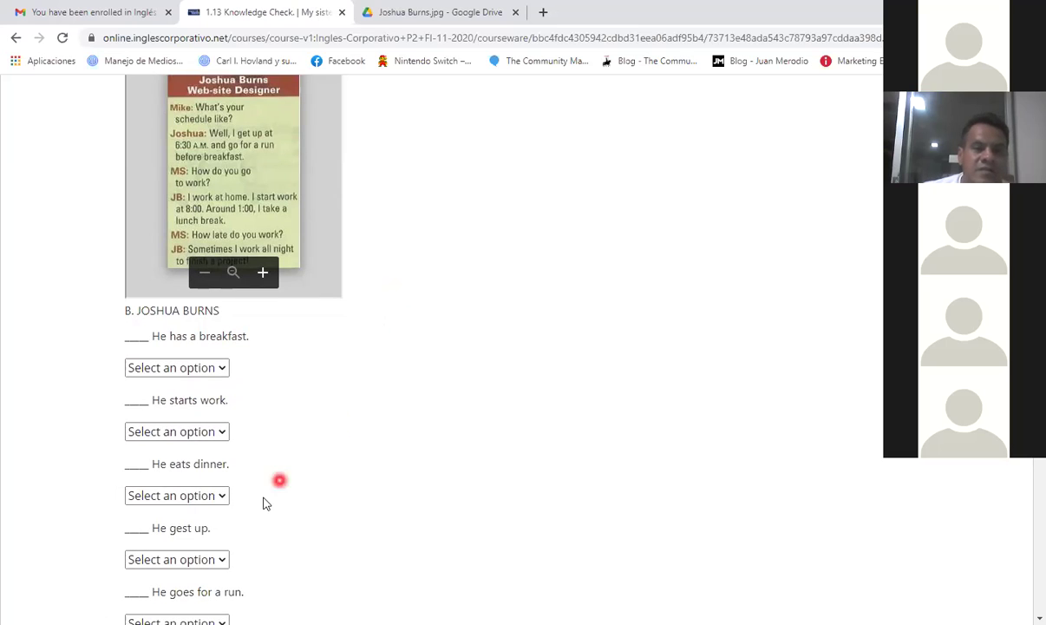
pyautogui.click(222, 558)
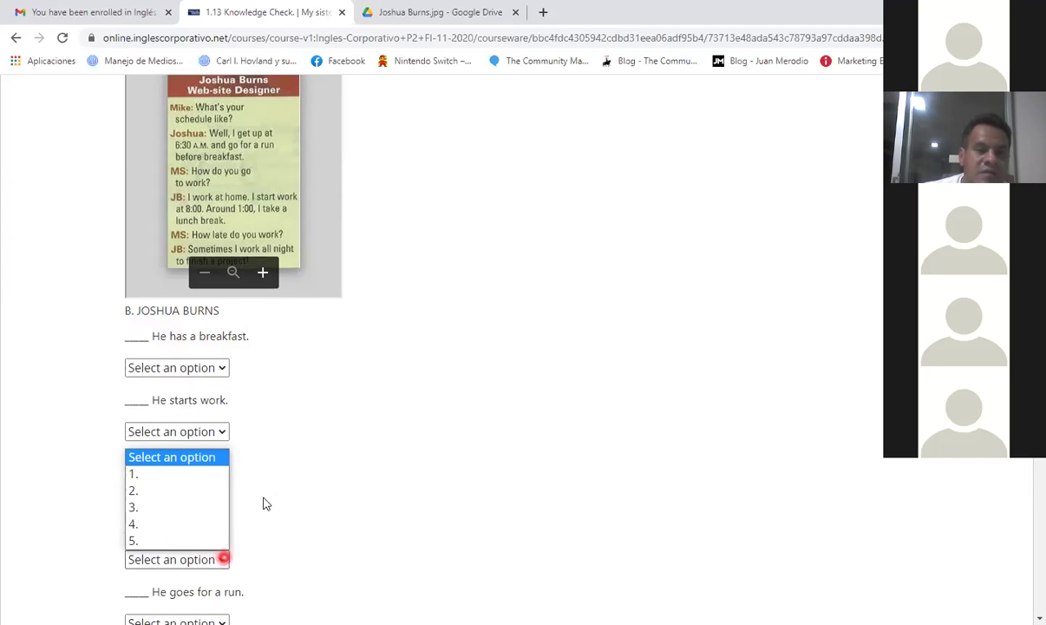
pyautogui.click(185, 476)
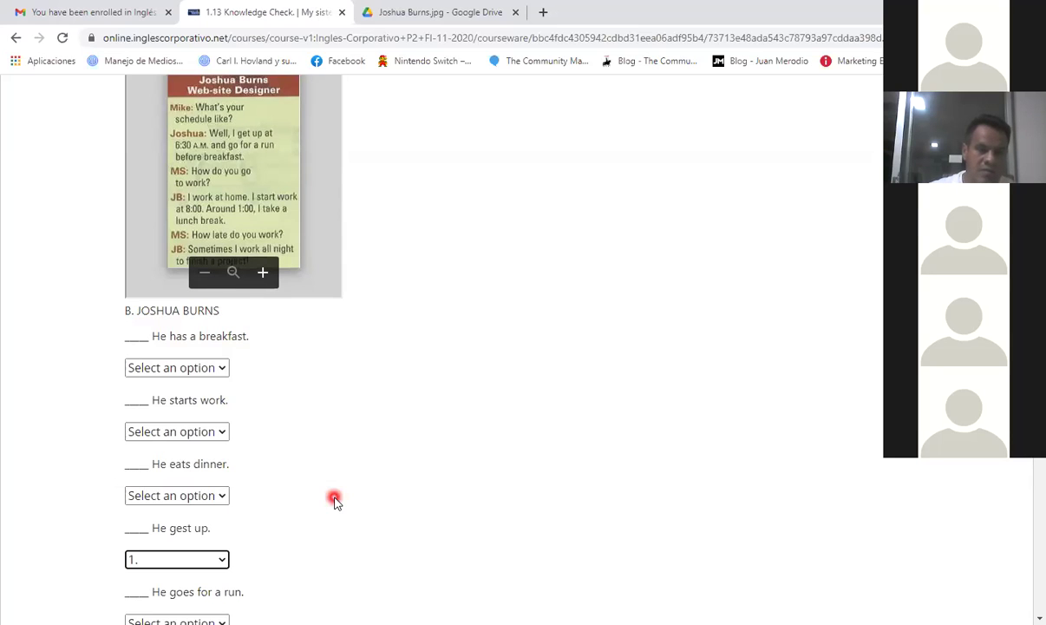
# Number "He has a breakfast" as 2 and "He goes for a run" as 3 in section B
pyautogui.scroll(-1, 335, 501)
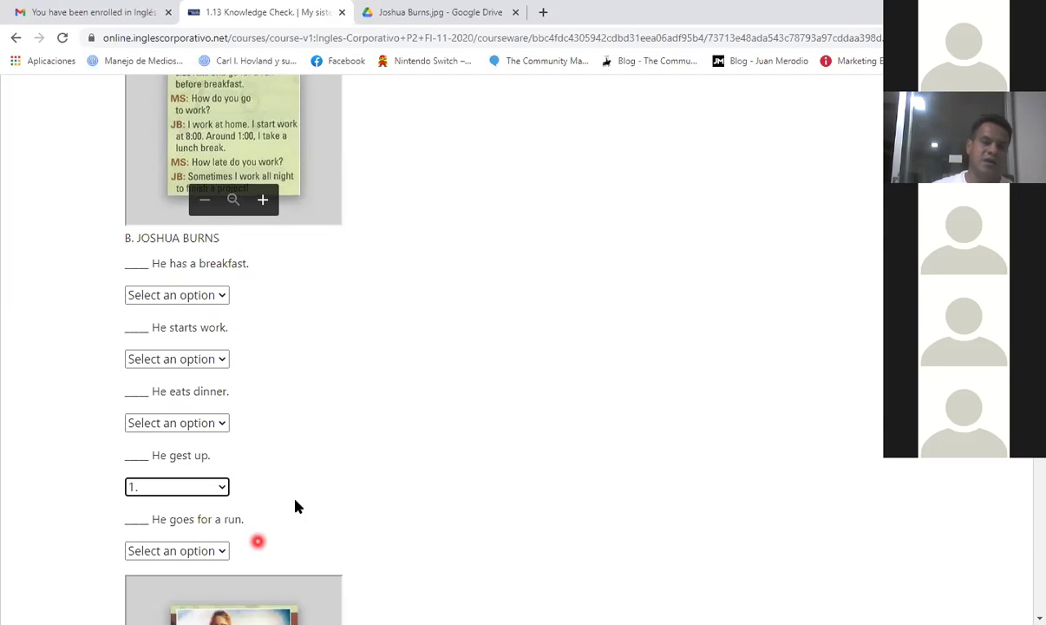
pyautogui.scroll(1, 295, 505)
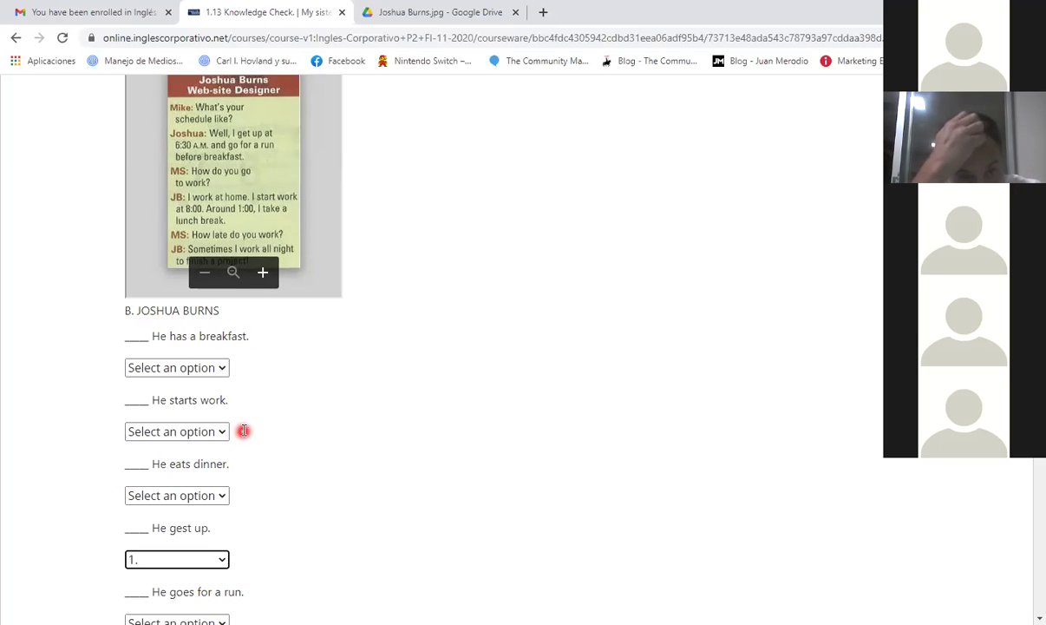
pyautogui.click(214, 368)
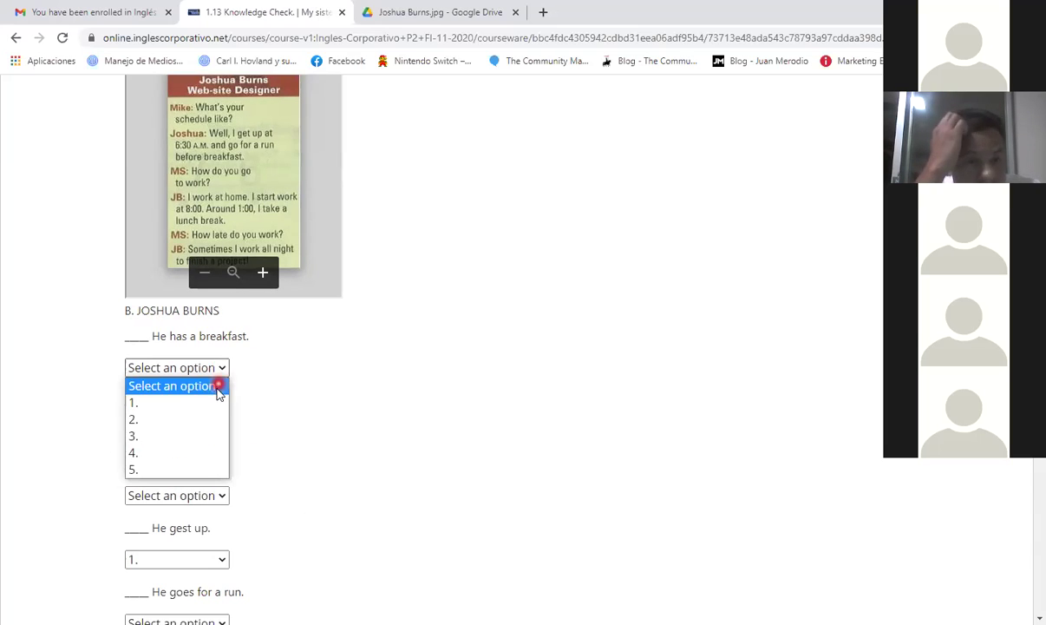
pyautogui.click(189, 421)
pyautogui.scroll(-1, 436, 478)
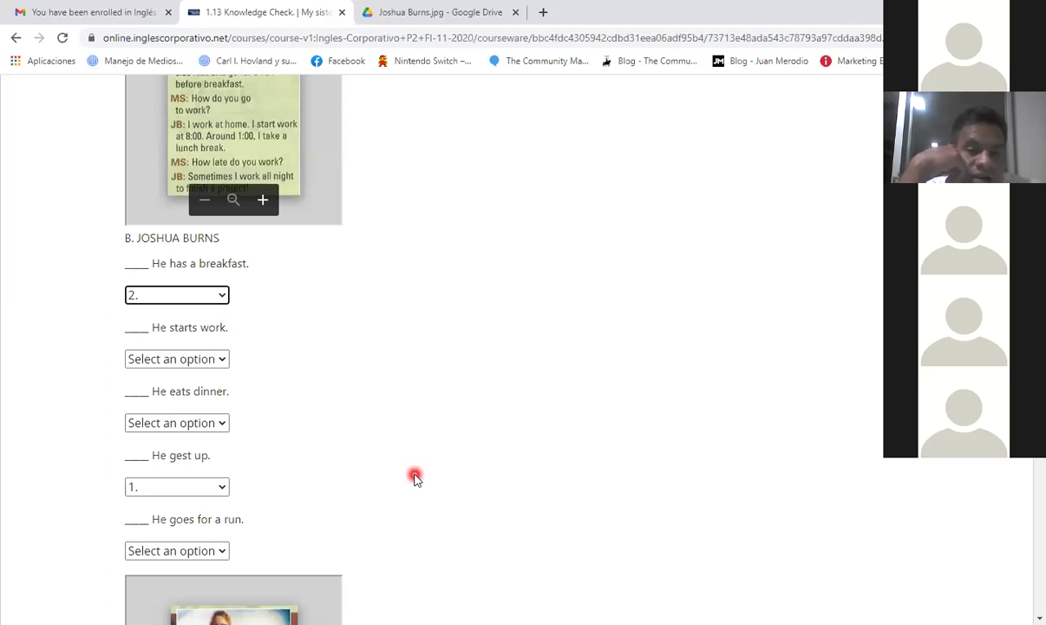
pyautogui.click(222, 550)
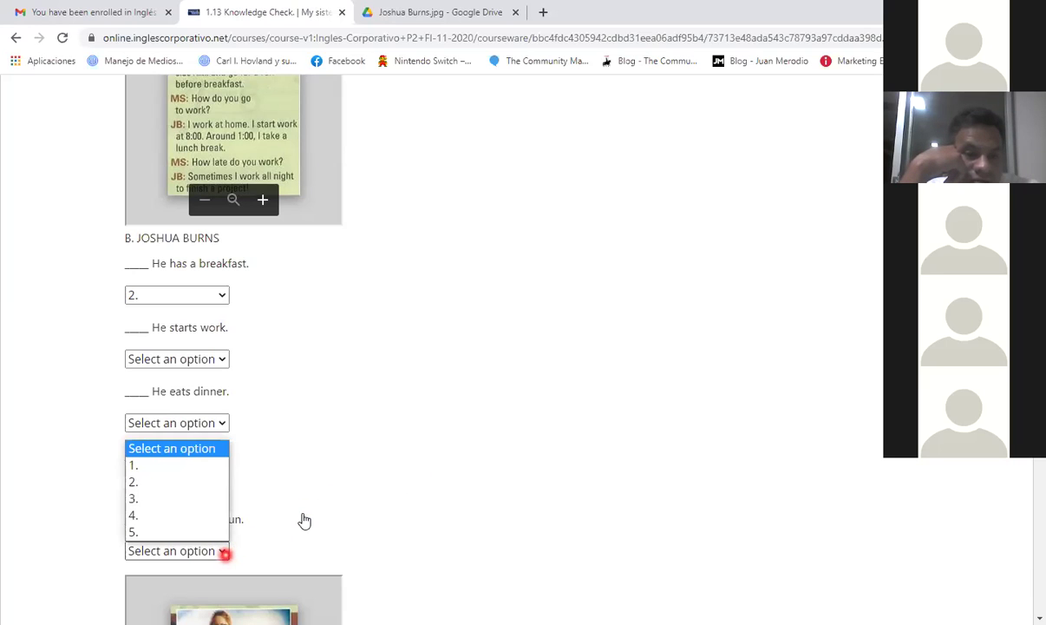
pyautogui.click(201, 498)
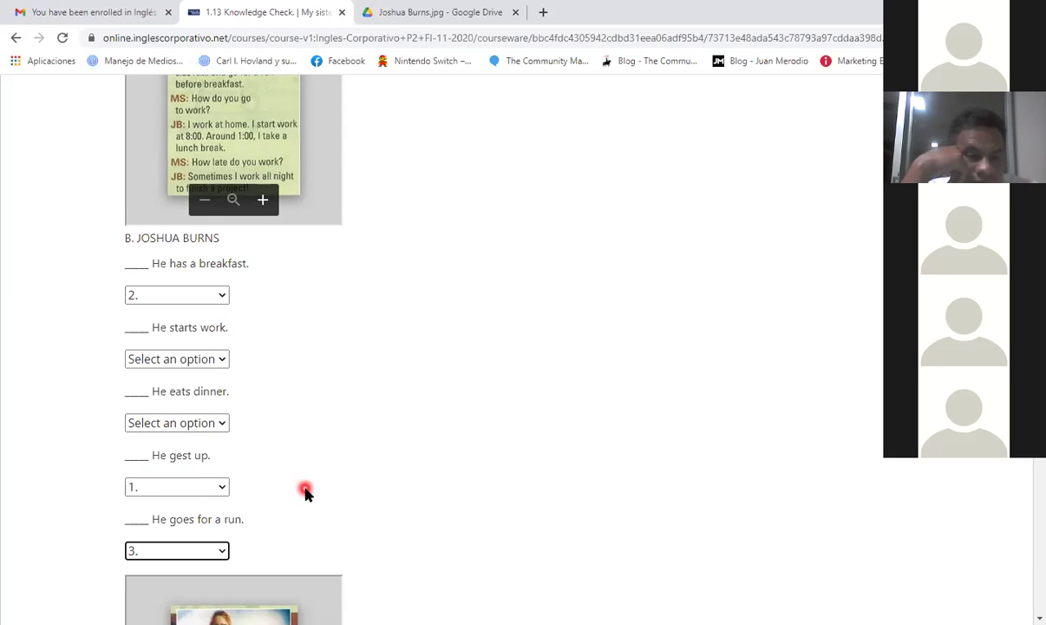
# Number "He starts work" as 4 and "He eats dinner" as 5 to complete section B
pyautogui.scroll(1, 305, 491)
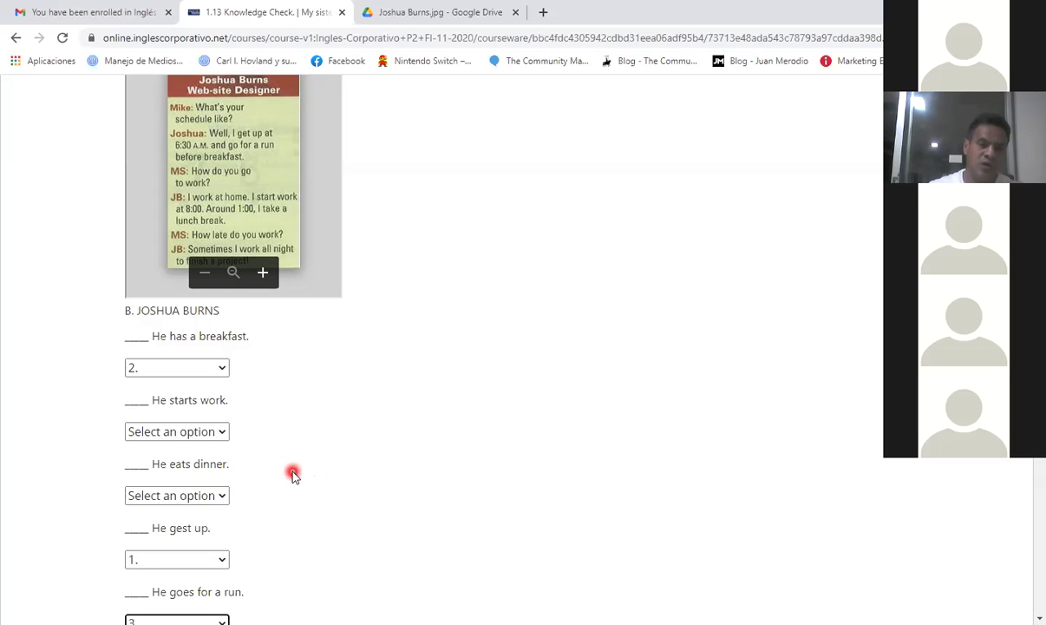
pyautogui.click(228, 429)
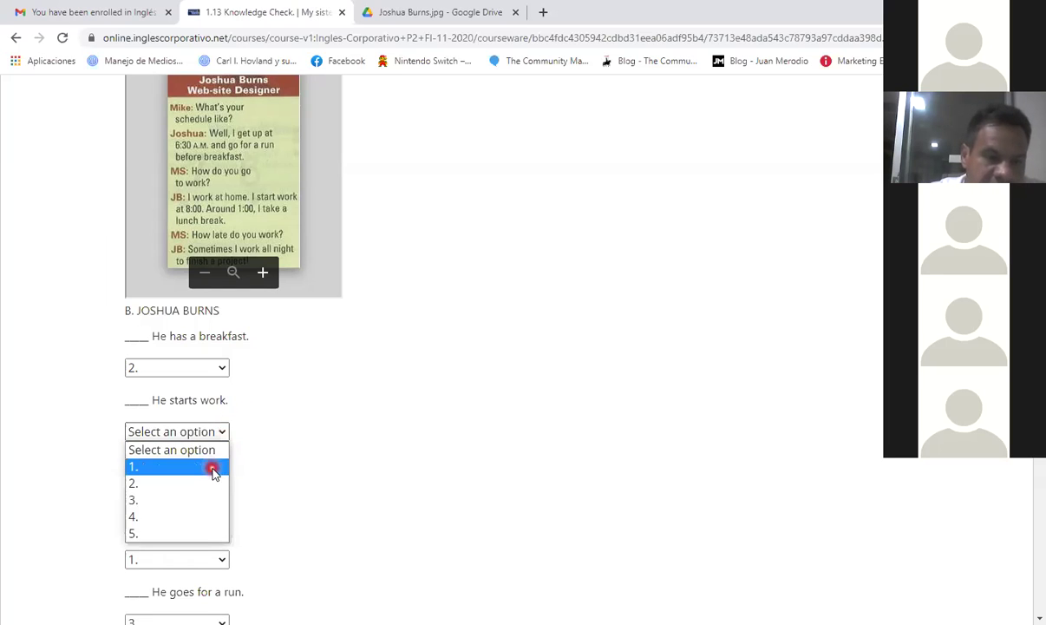
pyautogui.click(208, 512)
pyautogui.click(224, 496)
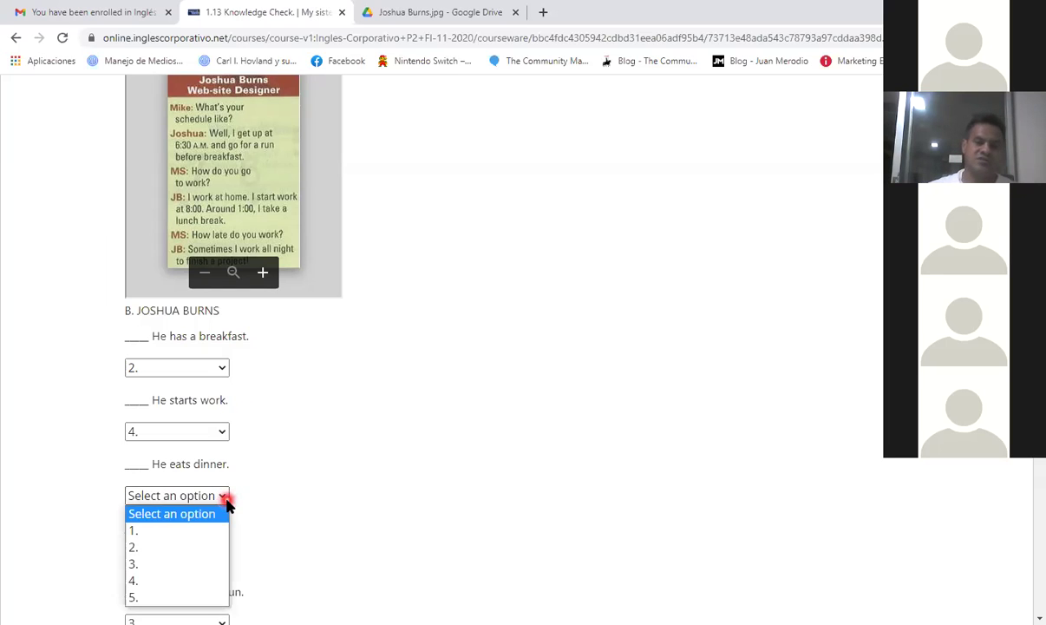
pyautogui.click(189, 596)
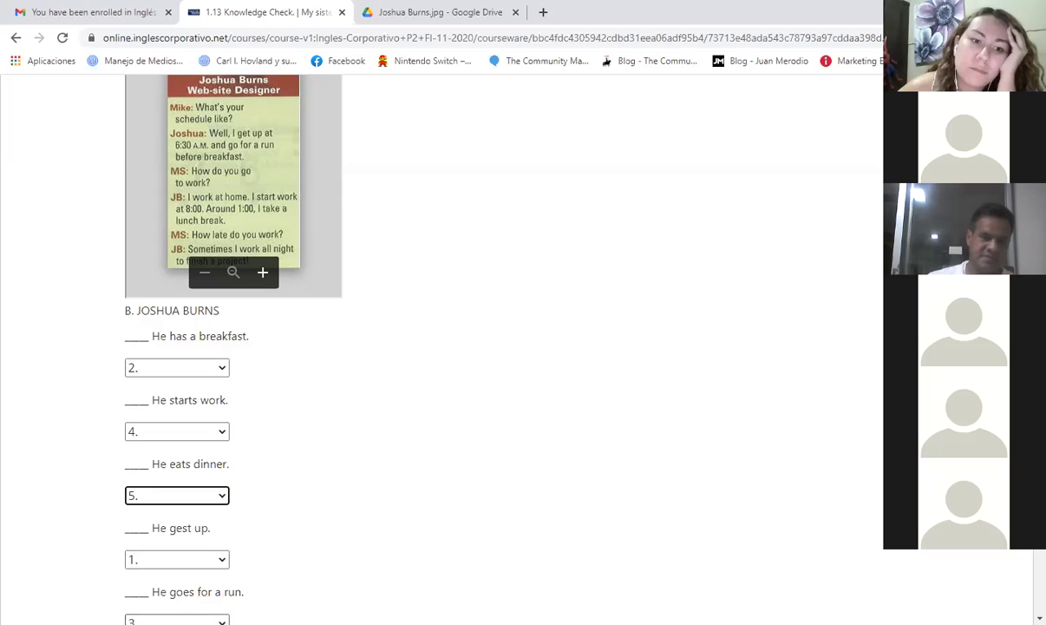
# Review the numbered section B activities and look over the rock musician's interview and activities in section C
pyautogui.scroll(-4, 326, 513)
pyautogui.scroll(-3, 326, 513)
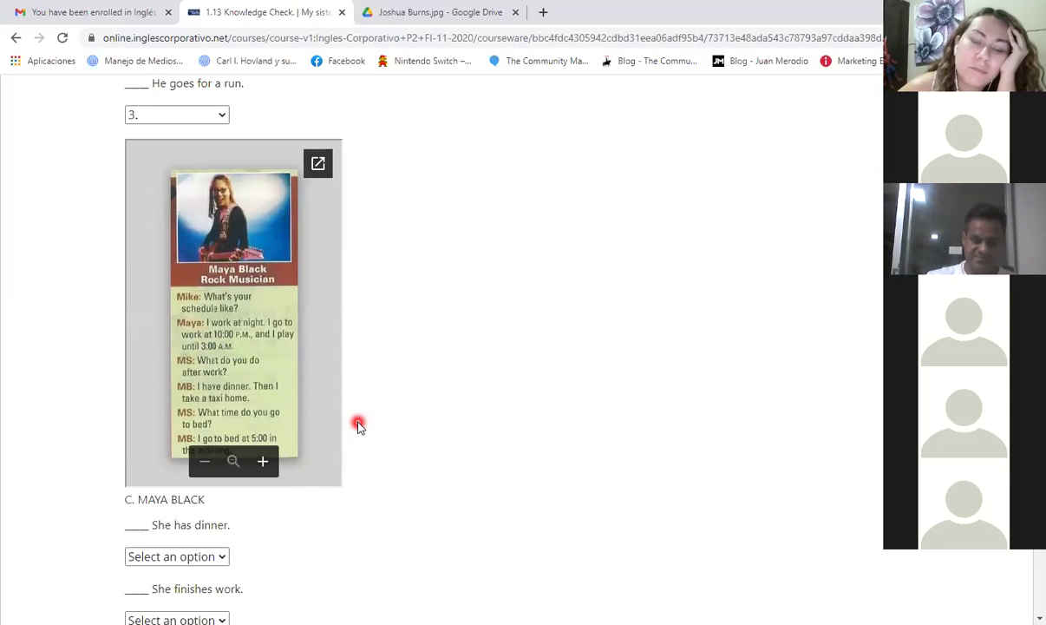
pyautogui.scroll(1, 358, 425)
pyautogui.scroll(1, 358, 425)
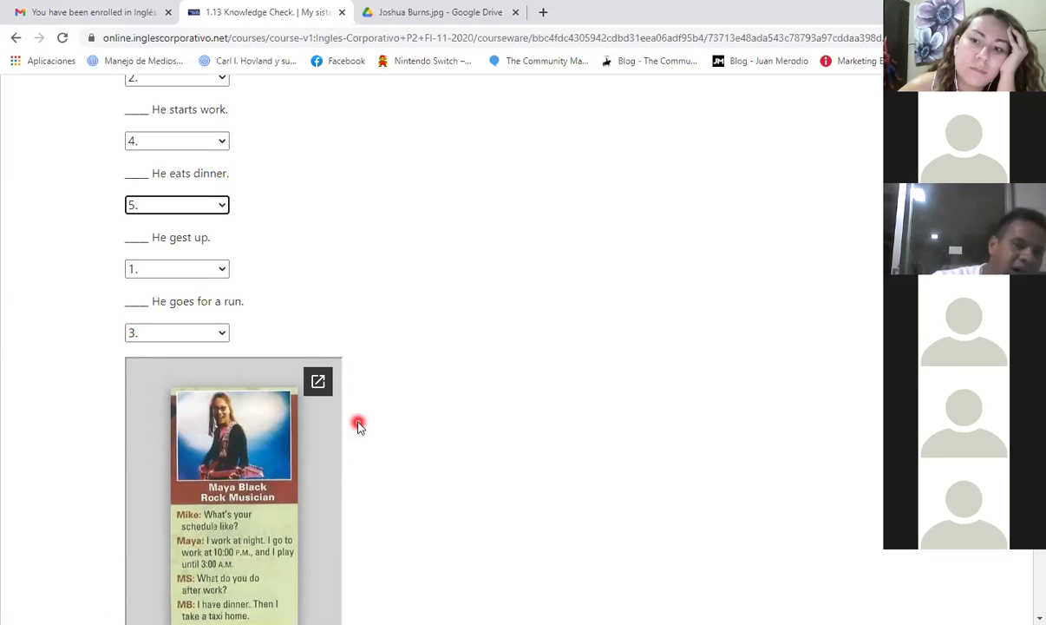
pyautogui.scroll(2, 359, 425)
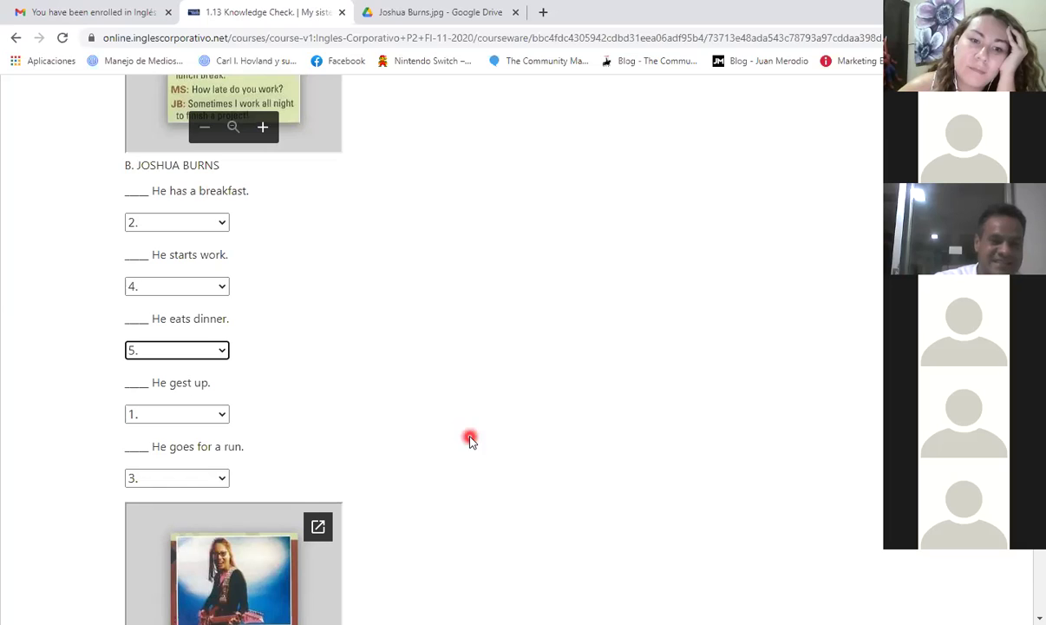
pyautogui.scroll(-4, 470, 440)
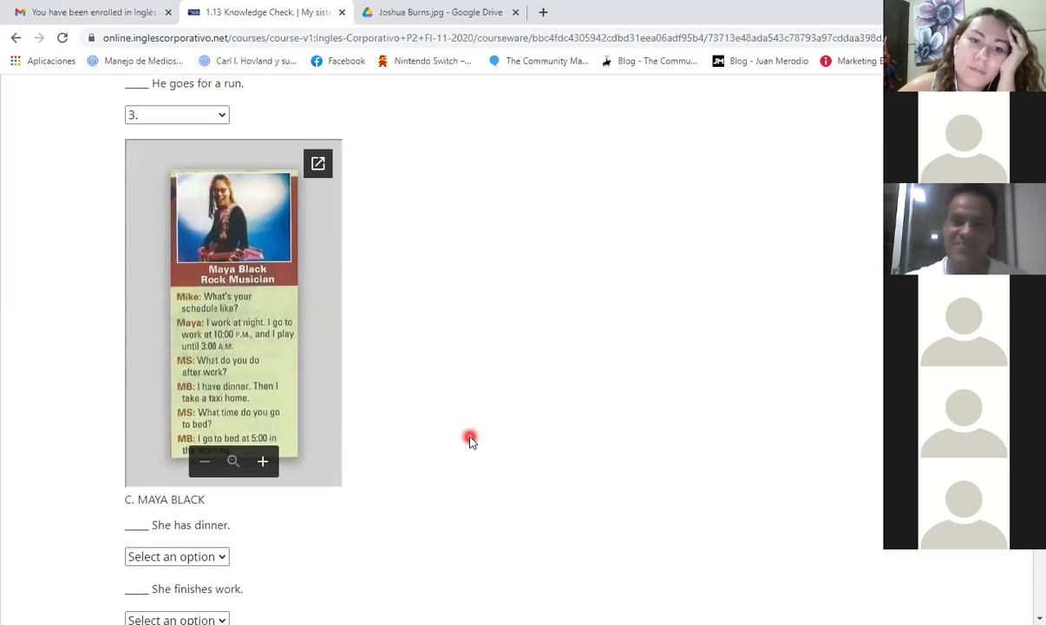
pyautogui.scroll(-1, 470, 439)
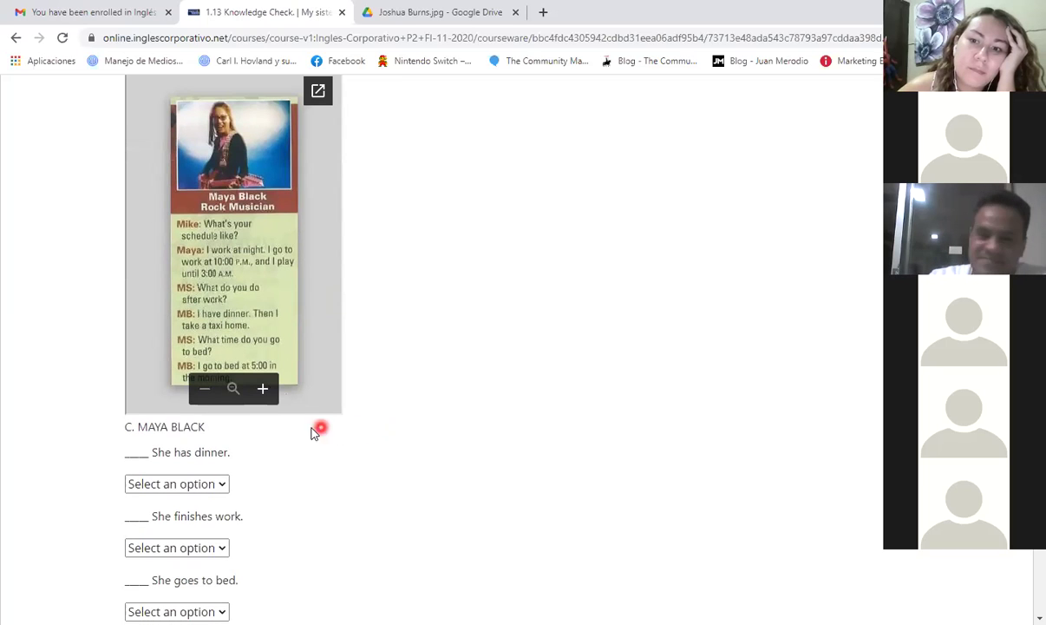
# Enlarge the rock musician's interview within the page, open the image in its own tab and raise the browser zoom one level
pyautogui.scroll(3, 300, 215)
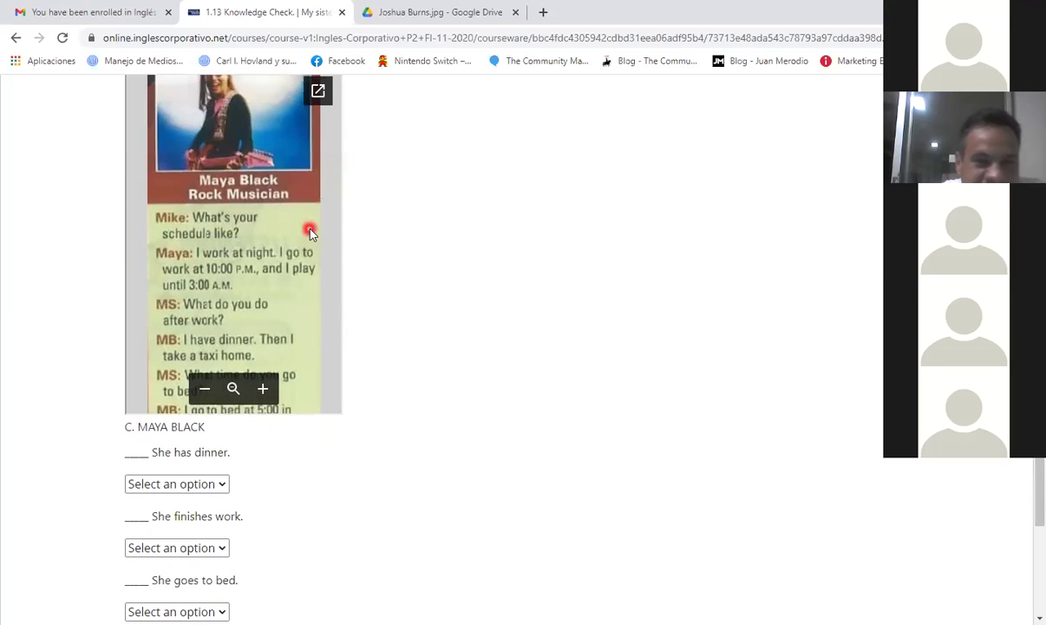
pyautogui.scroll(1, 430, 295)
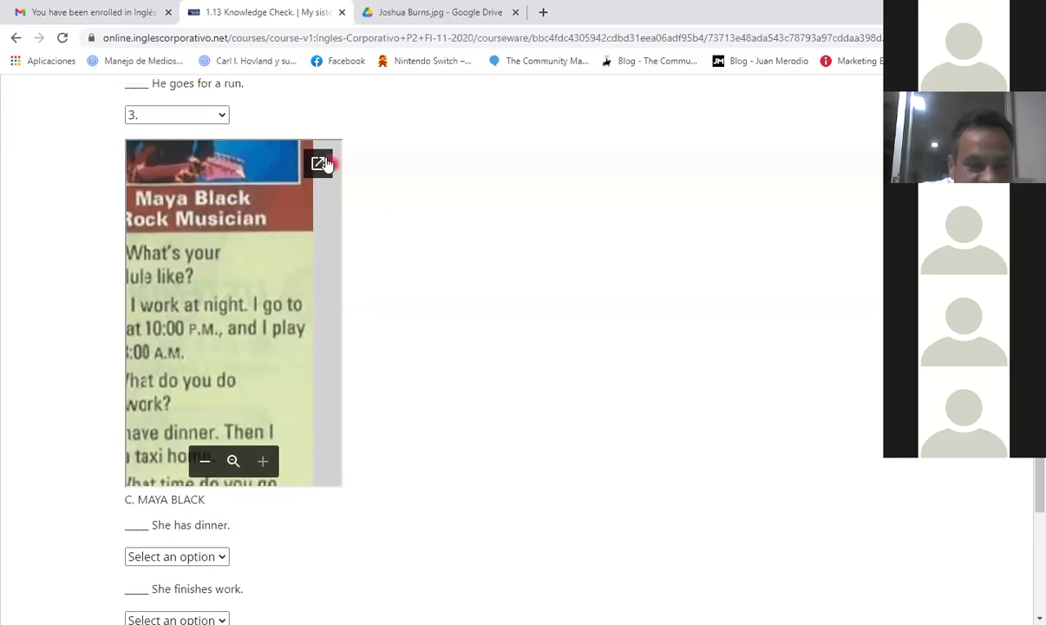
pyautogui.click(315, 157)
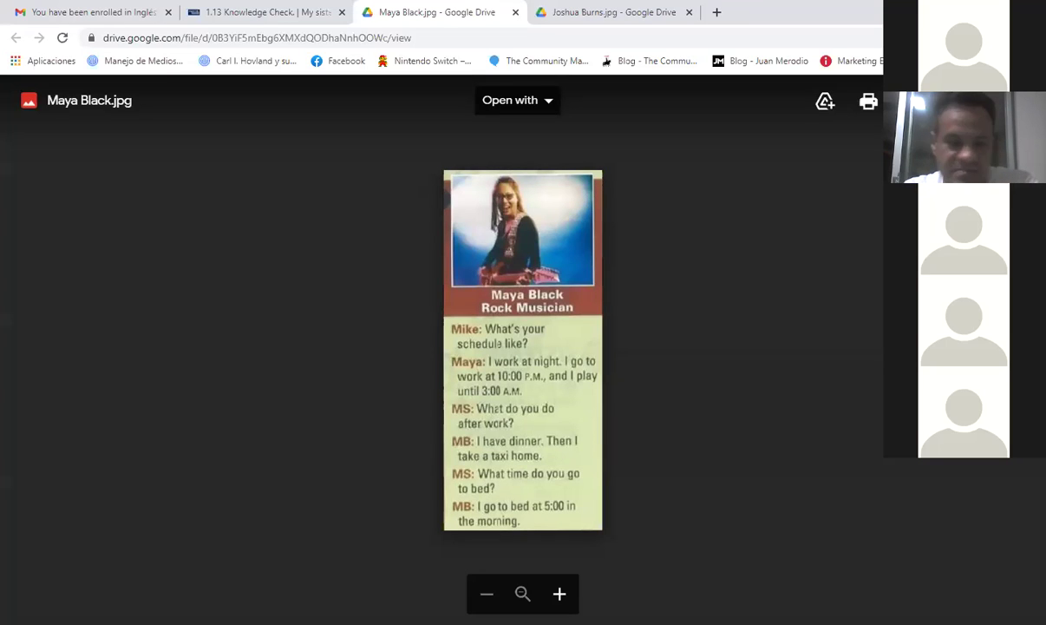
pyautogui.hotkey('alt', 'f')
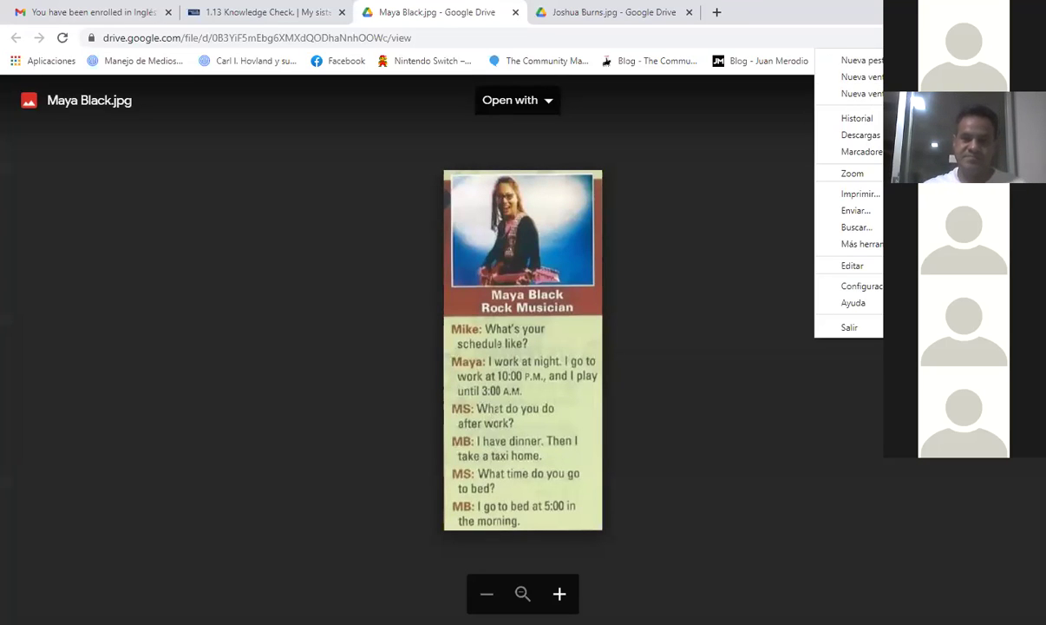
pyautogui.hotkey('ctrl', '+')
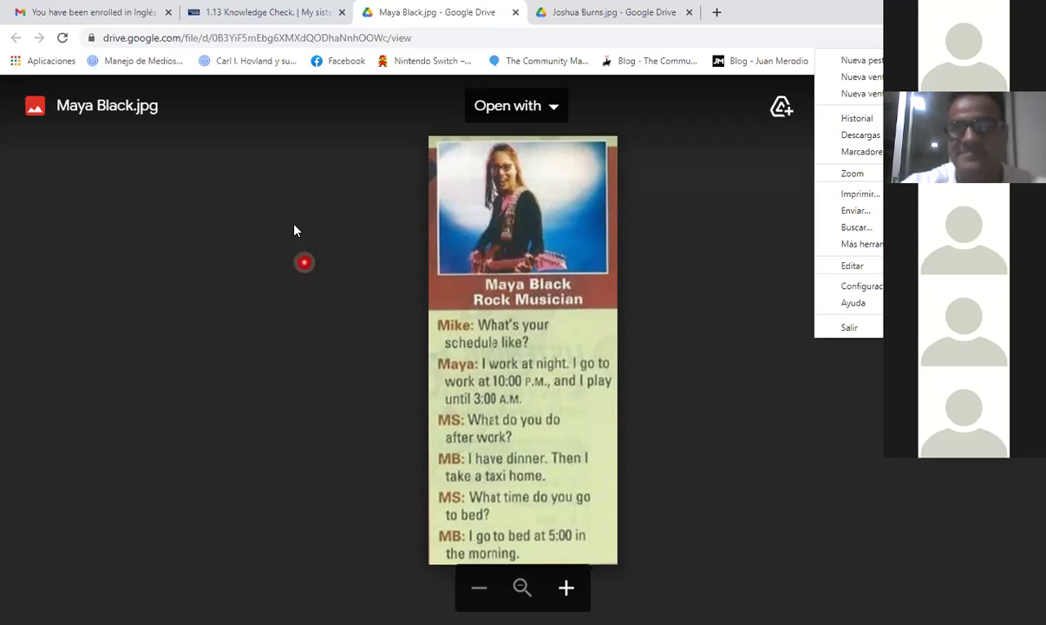
# Return to the 1.13 Knowledge Check, shrink the embedded interview image back to full view and review the section C activities
pyautogui.click(252, 13)
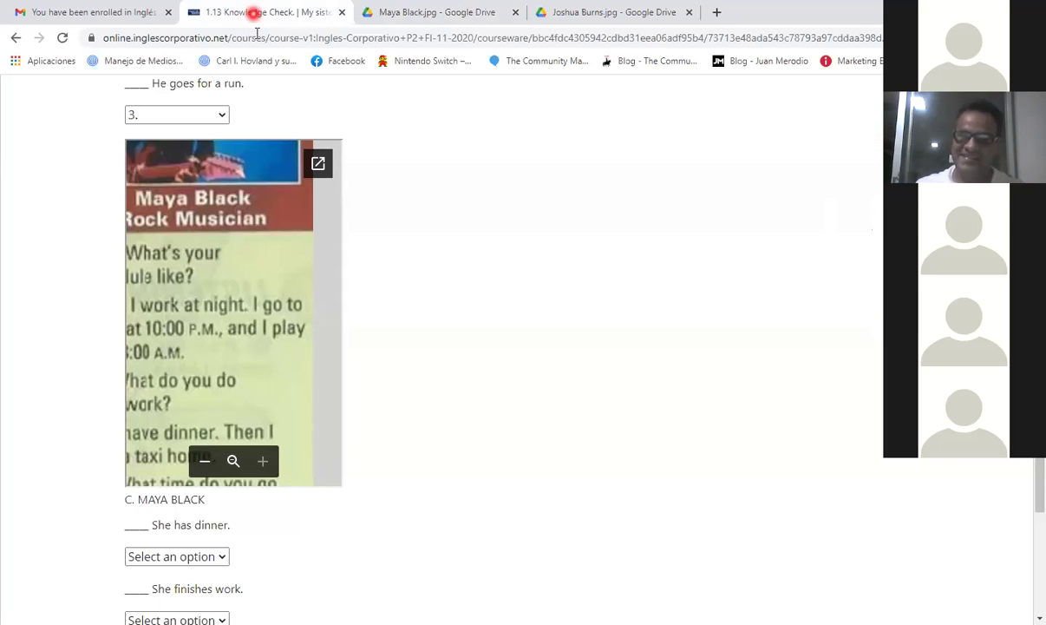
pyautogui.scroll(-1, 257, 350)
pyautogui.click(212, 386)
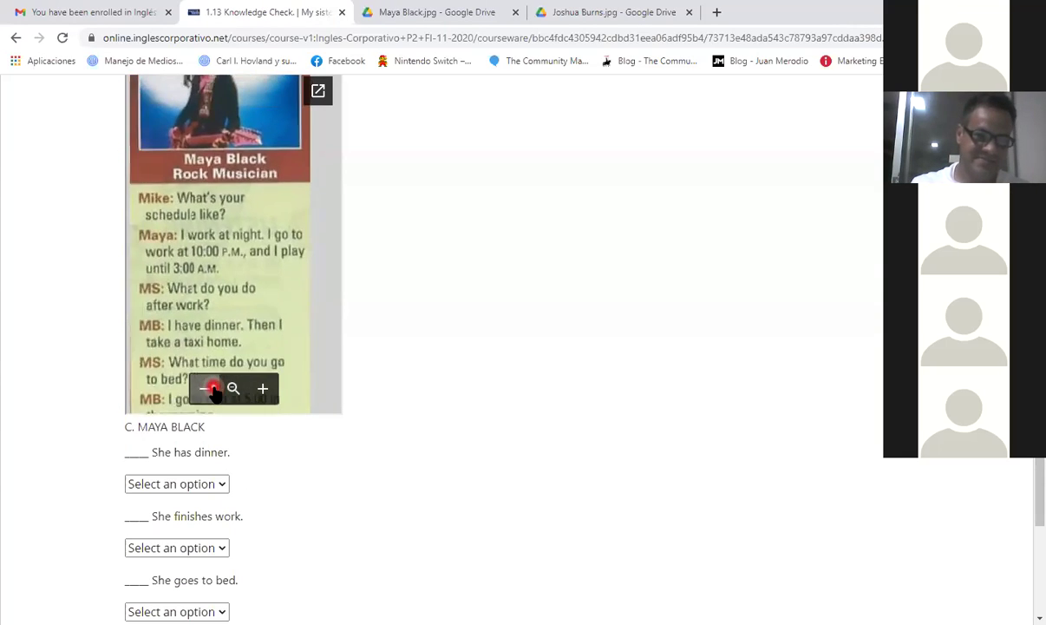
pyautogui.scroll(-3, 320, 353)
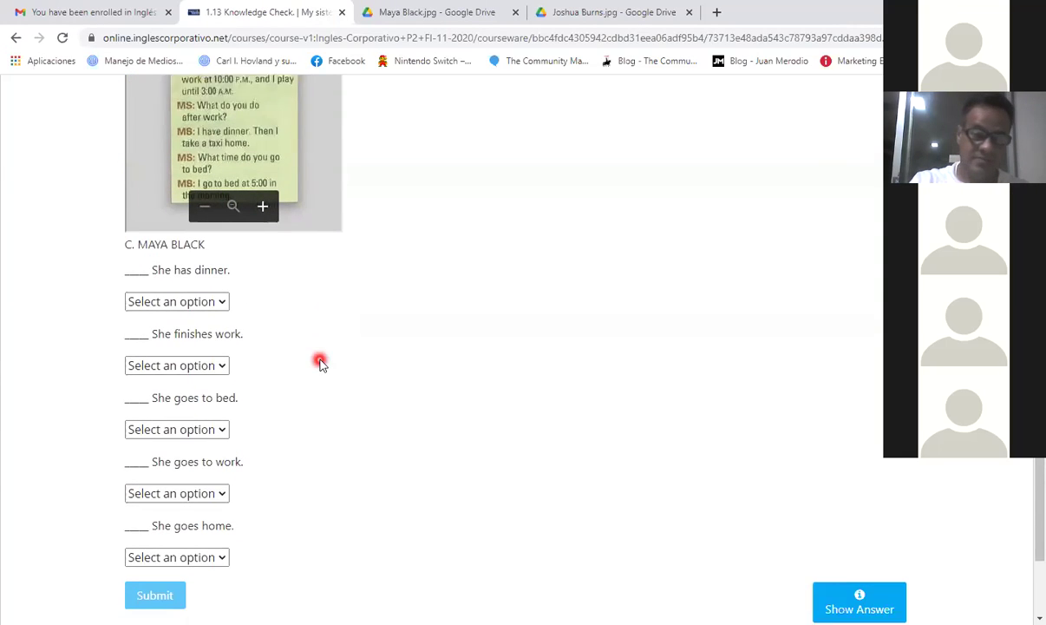
pyautogui.scroll(-1, 320, 362)
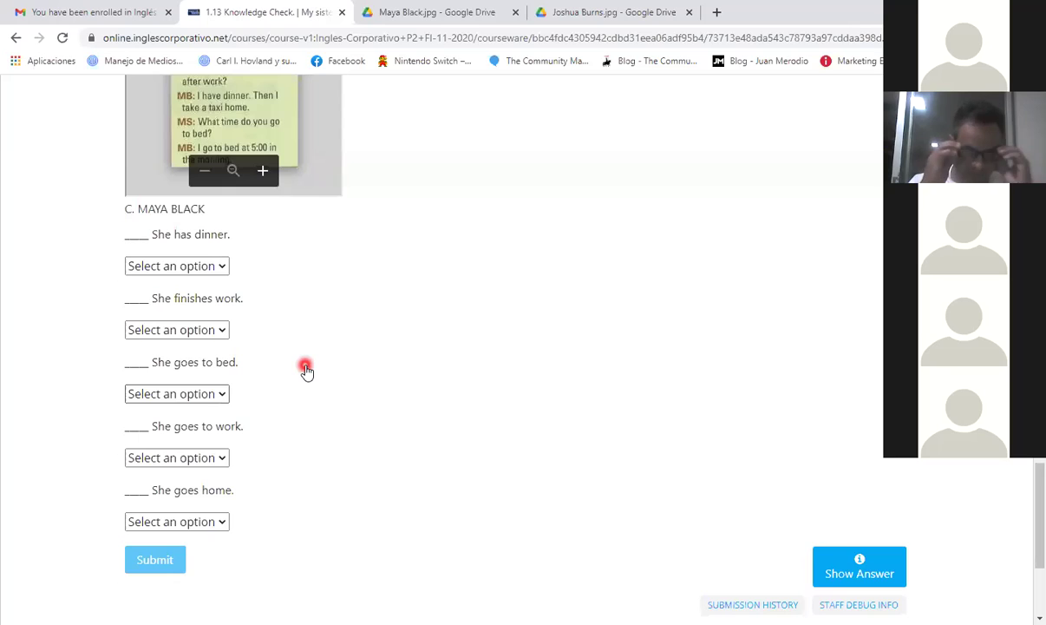
# Number the "She goes to work" activity in section C as 1, based on the rock musician's interview
pyautogui.scroll(3, 306, 369)
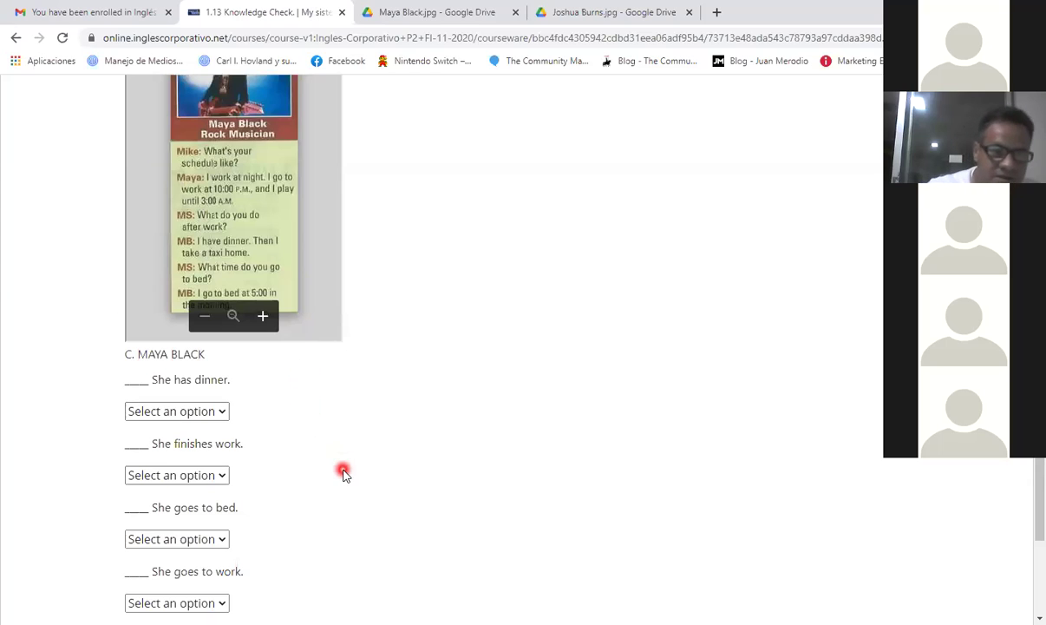
pyautogui.scroll(-2, 344, 472)
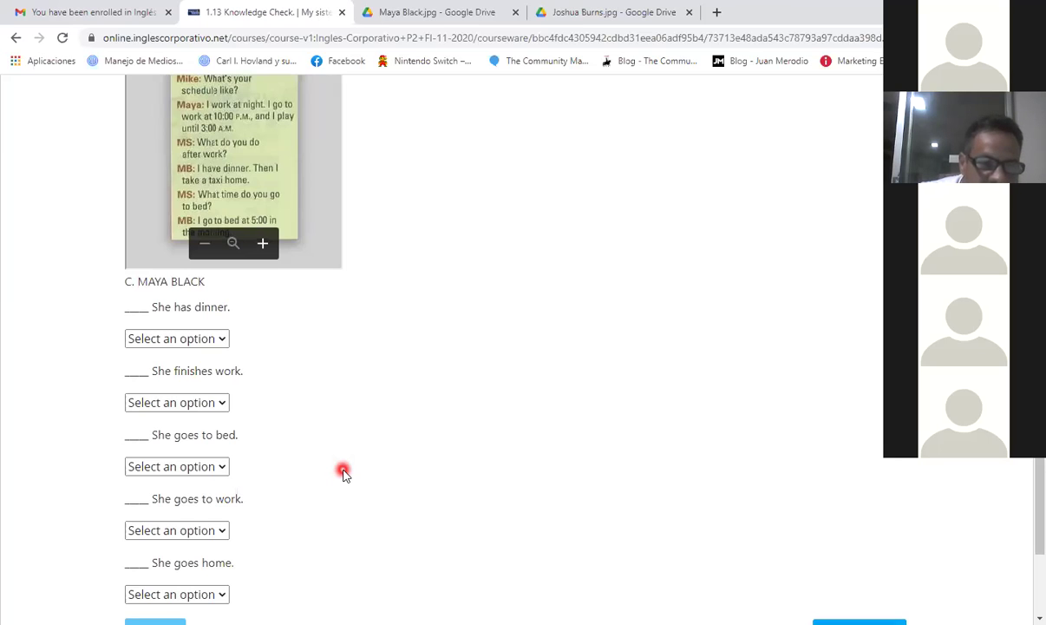
pyautogui.scroll(-2, 295, 429)
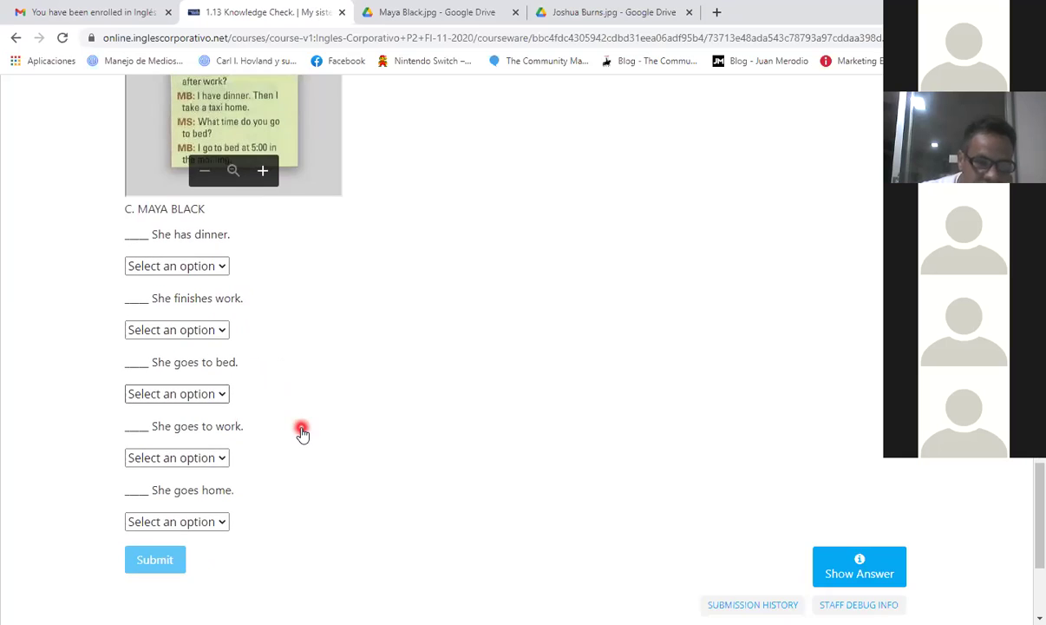
pyautogui.click(222, 458)
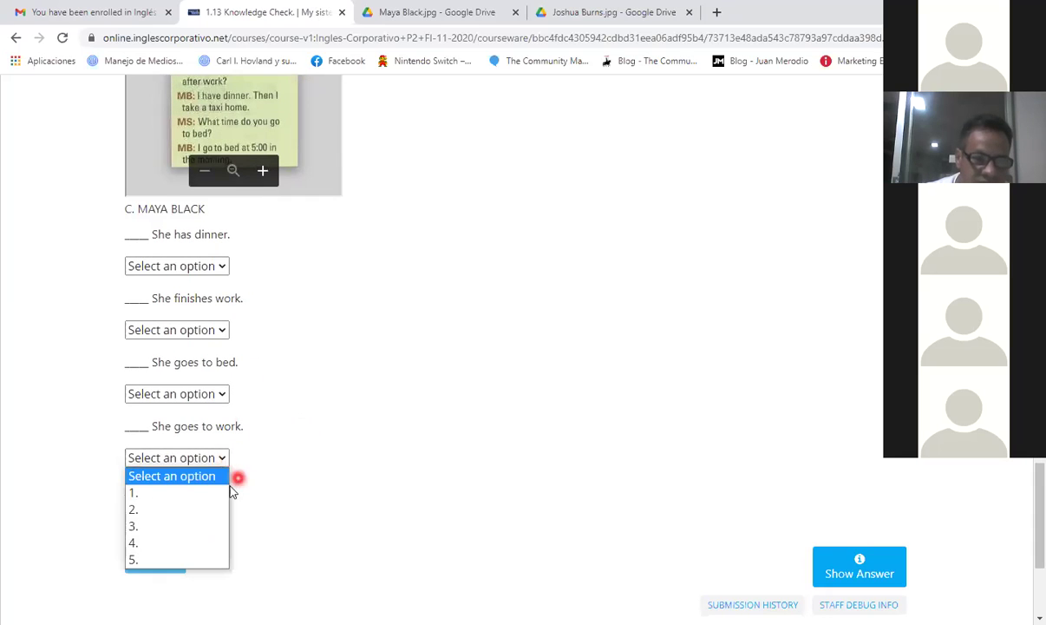
pyautogui.click(189, 497)
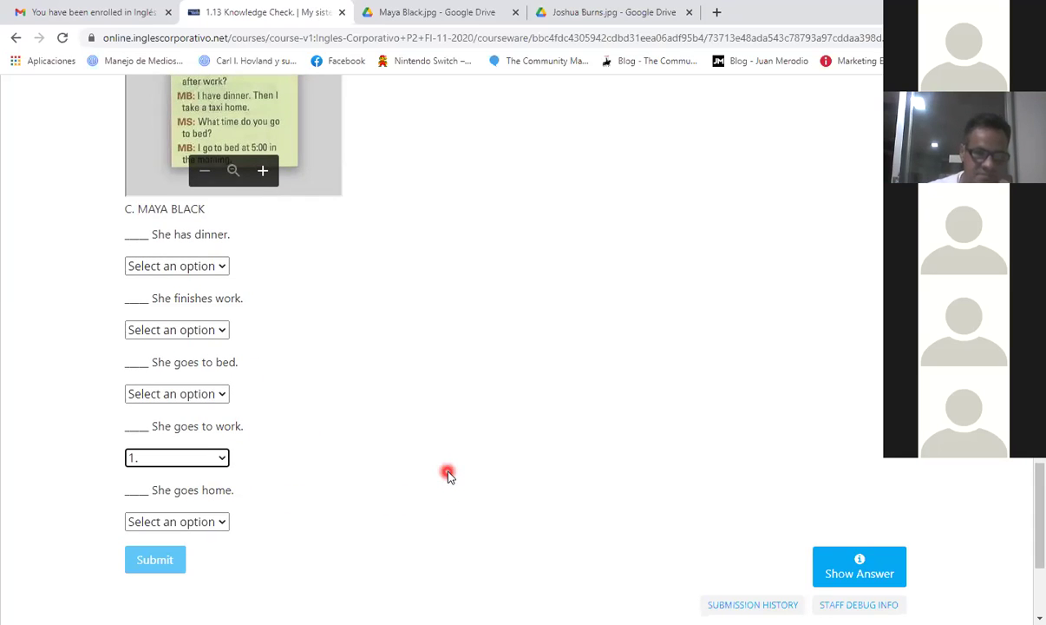
# Number "She has dinner" as 2 and "She finishes work" as 3 among the section C activities
pyautogui.scroll(2, 448, 475)
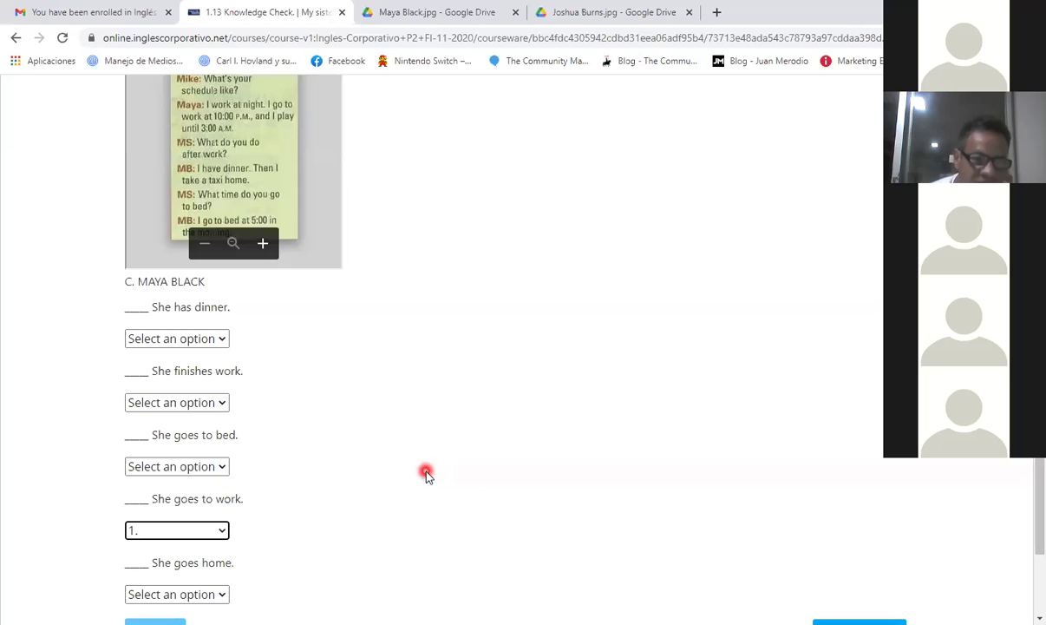
pyautogui.click(221, 340)
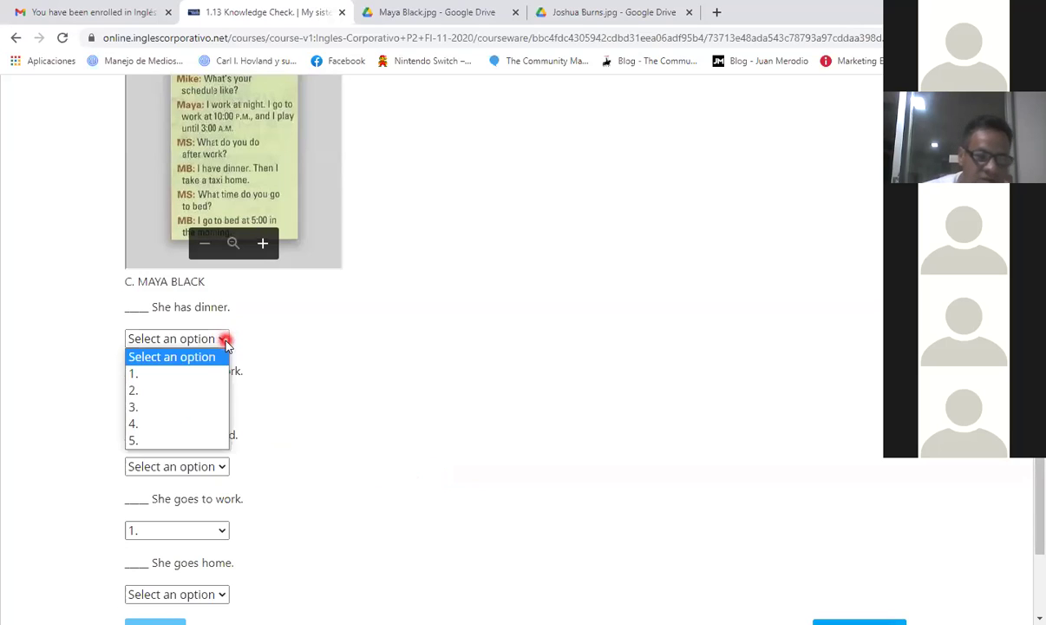
pyautogui.click(193, 391)
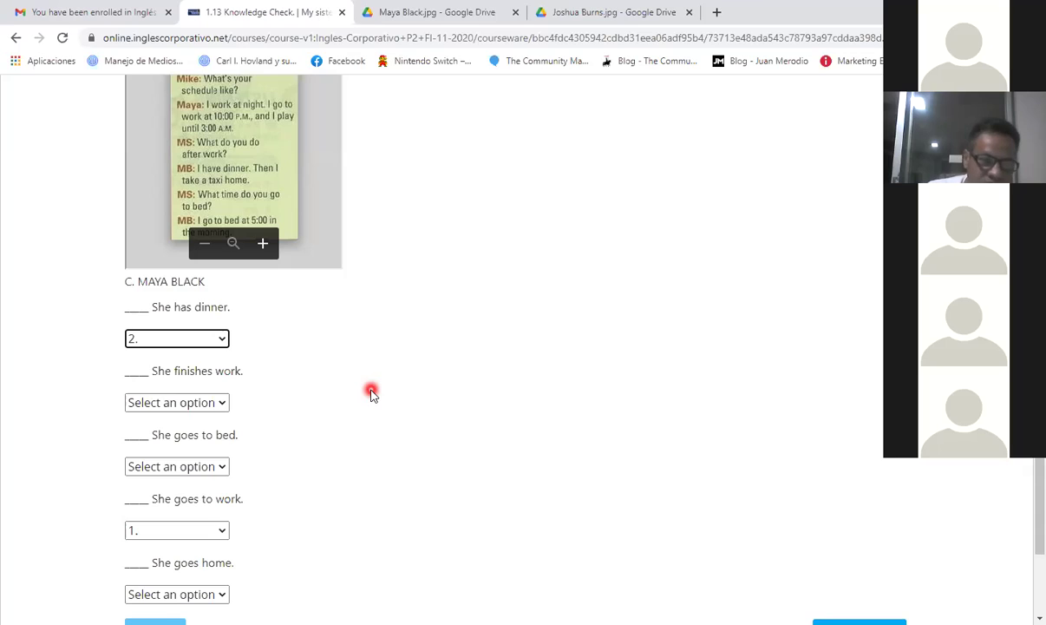
pyautogui.click(216, 402)
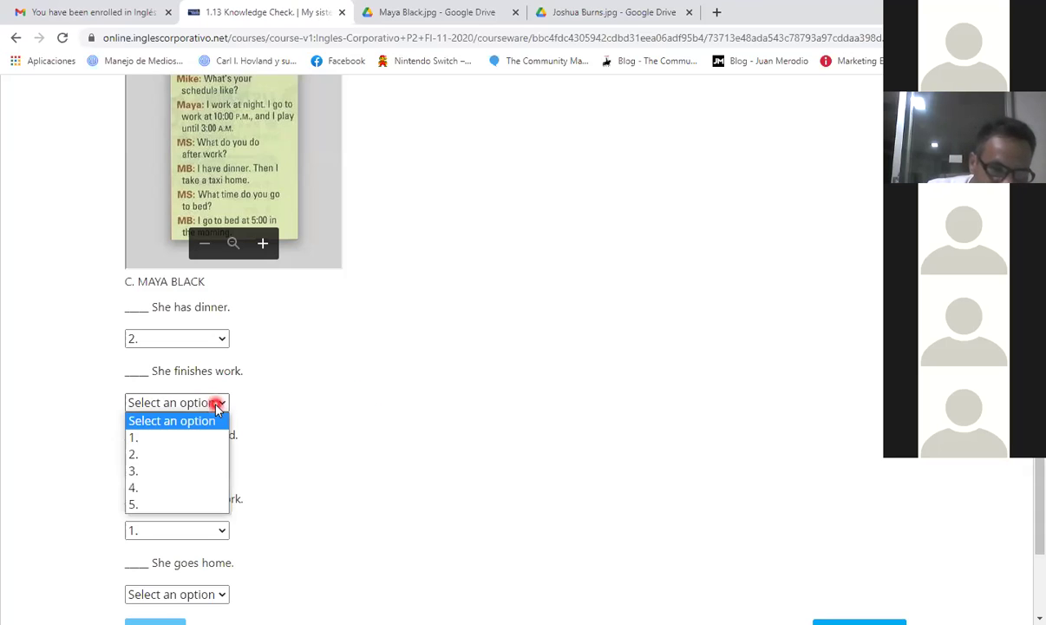
pyautogui.click(177, 471)
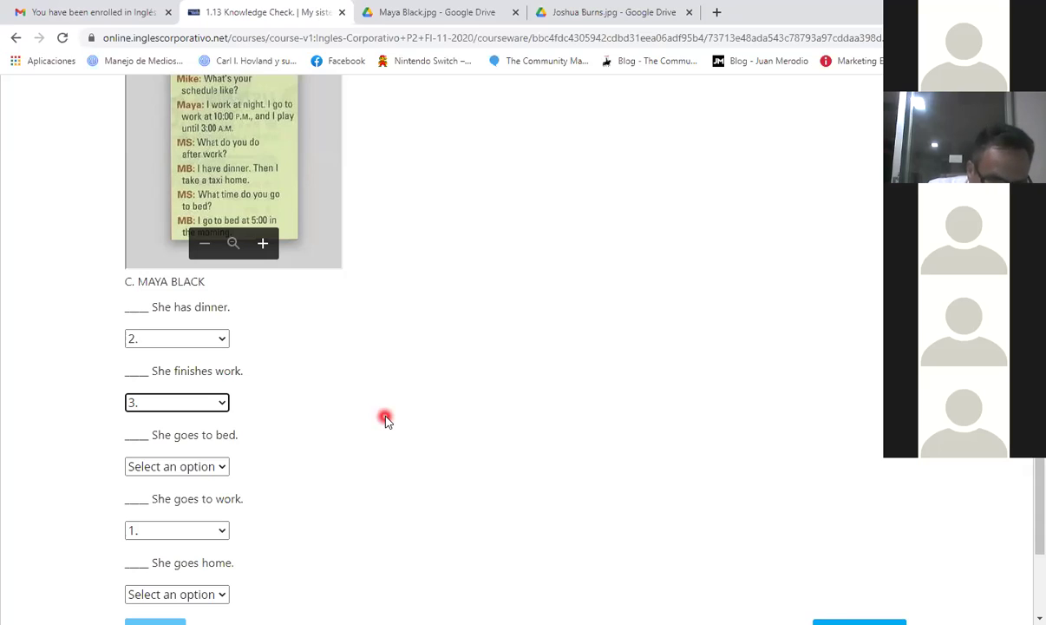
# Number "She goes home" as 4 and "She goes to bed" as 5 in section C, and submit the answers
pyautogui.scroll(-2, 386, 419)
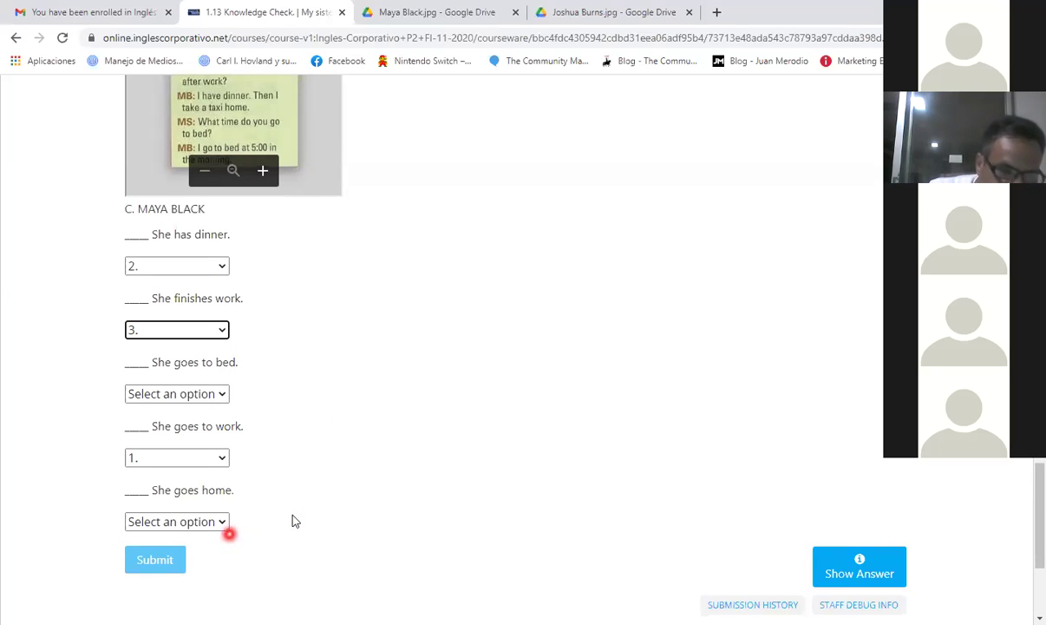
pyautogui.click(224, 524)
pyautogui.click(204, 488)
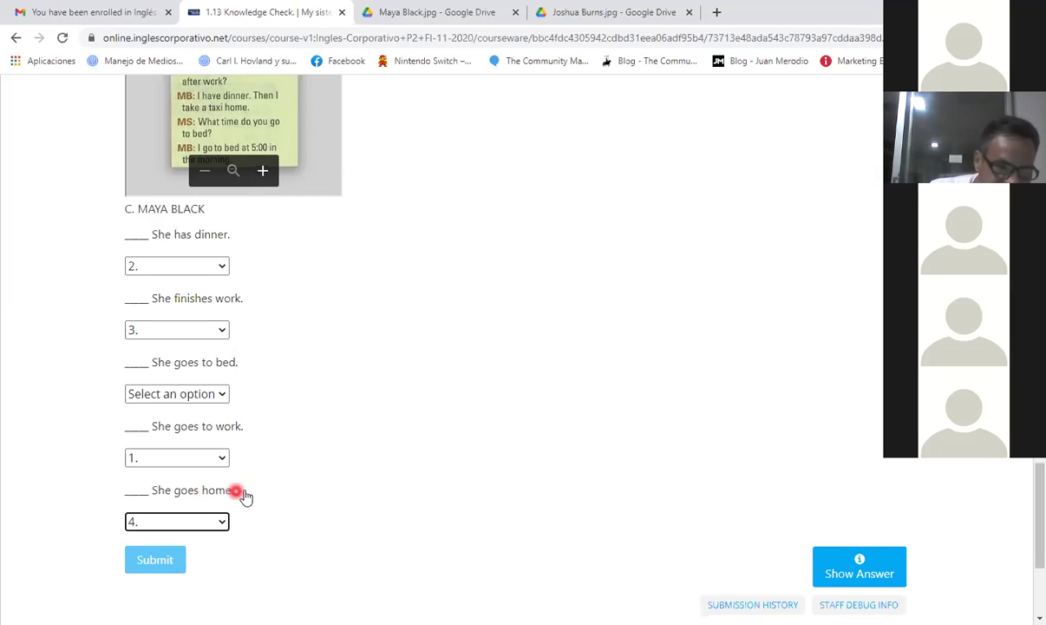
pyautogui.click(228, 392)
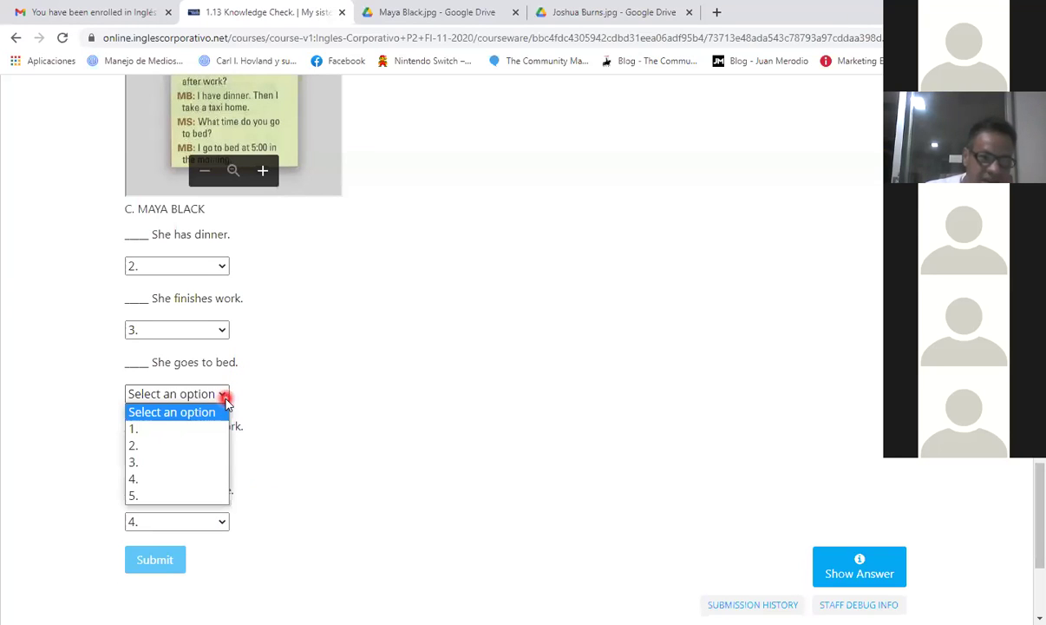
pyautogui.click(208, 493)
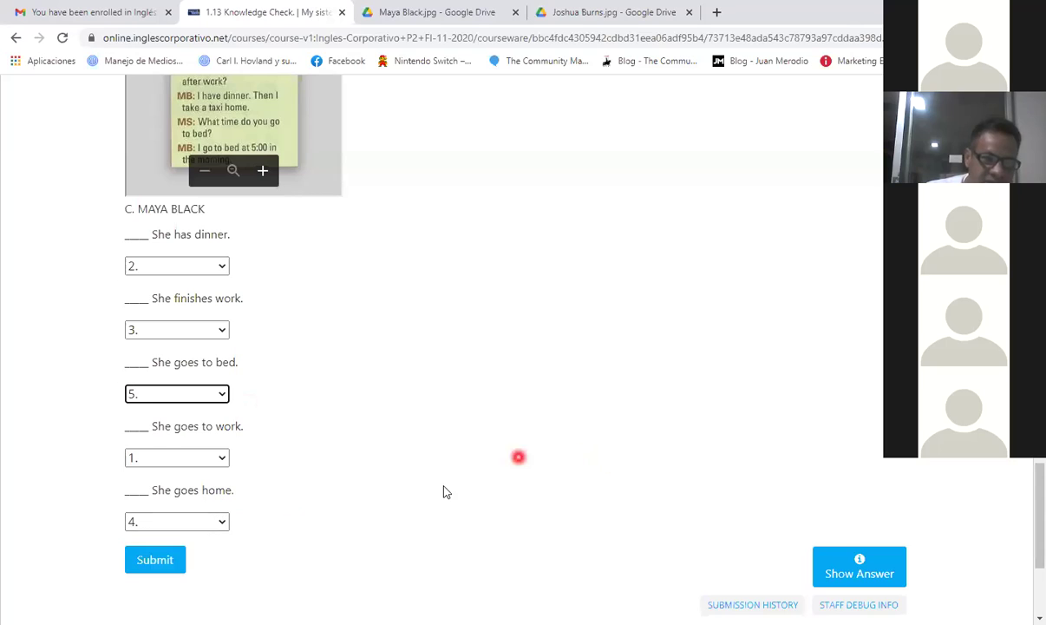
pyautogui.click(172, 563)
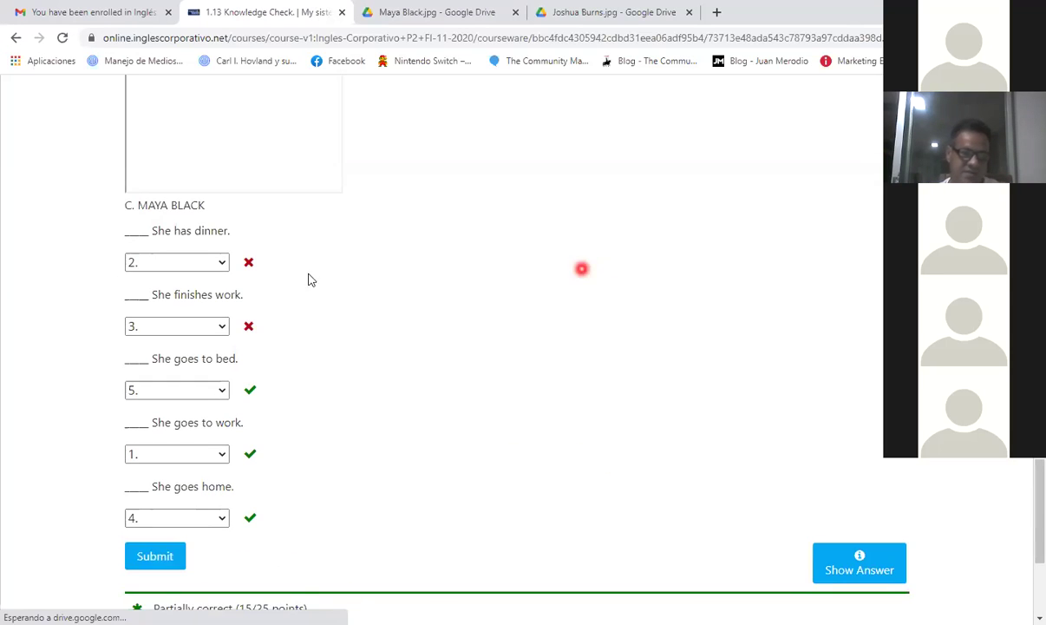
# Correct section C by setting "She has dinner" to 3 and "She finishes work" to 2, and resubmit the answers
pyautogui.scroll(1, 385, 355)
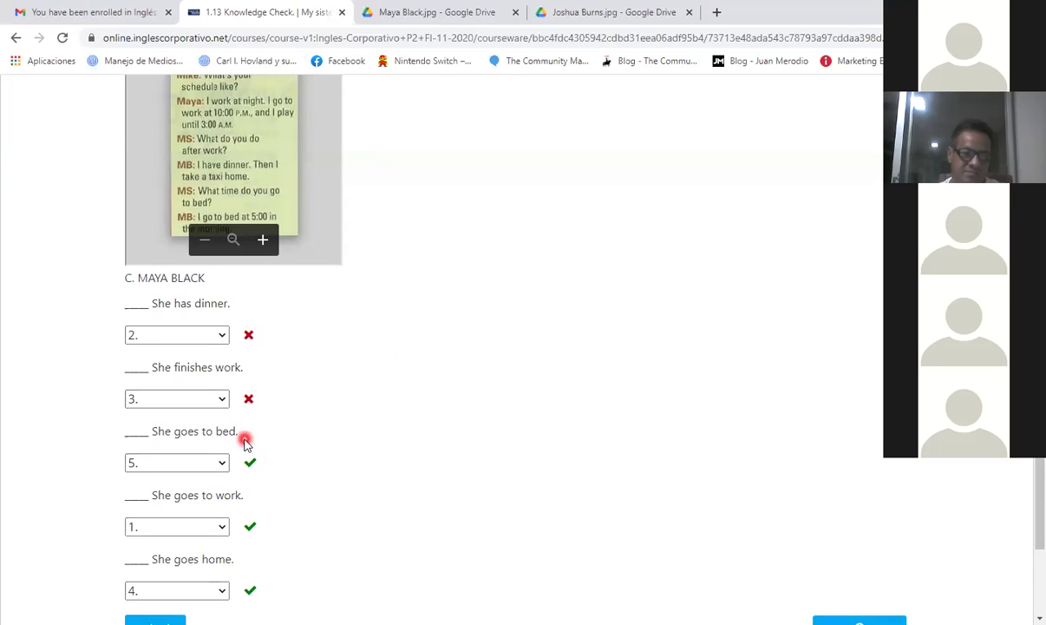
pyautogui.click(223, 338)
pyautogui.click(210, 402)
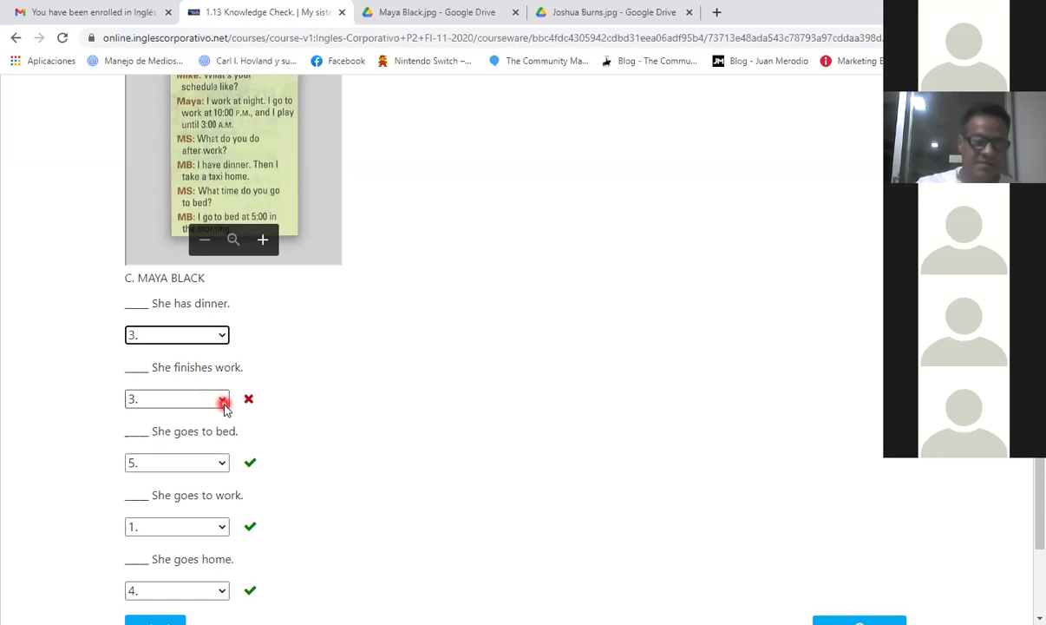
pyautogui.click(223, 401)
pyautogui.click(196, 444)
pyautogui.scroll(-2, 198, 476)
pyautogui.click(160, 490)
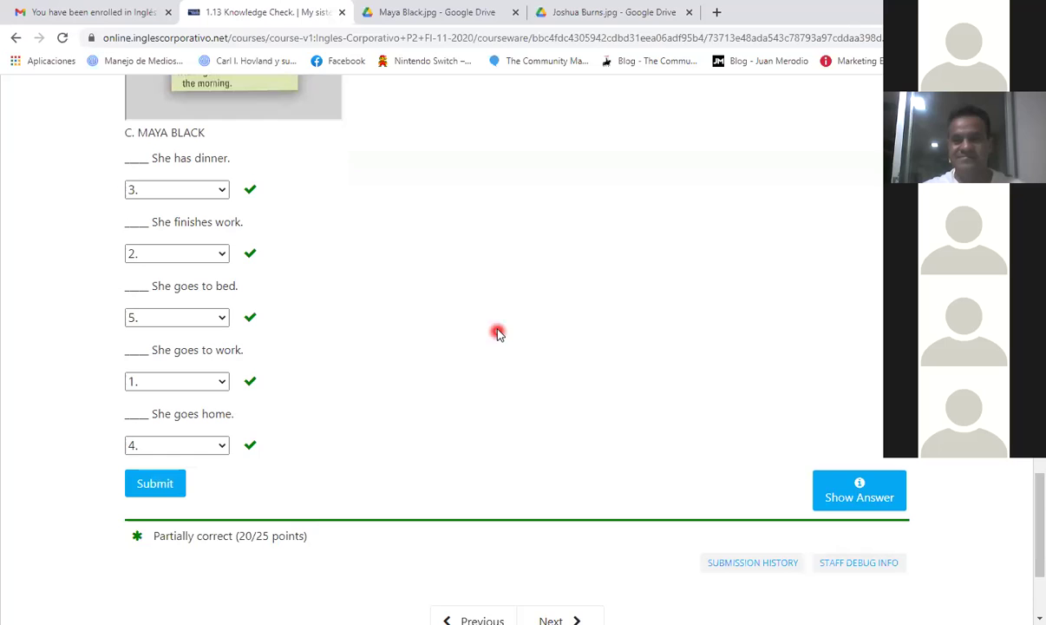
# Correct section B by setting "He has a breakfast" to 3 and "He goes for a run" to 2, and resubmit the answers
pyautogui.scroll(-2, 573, 292)
pyautogui.scroll(2, 586, 366)
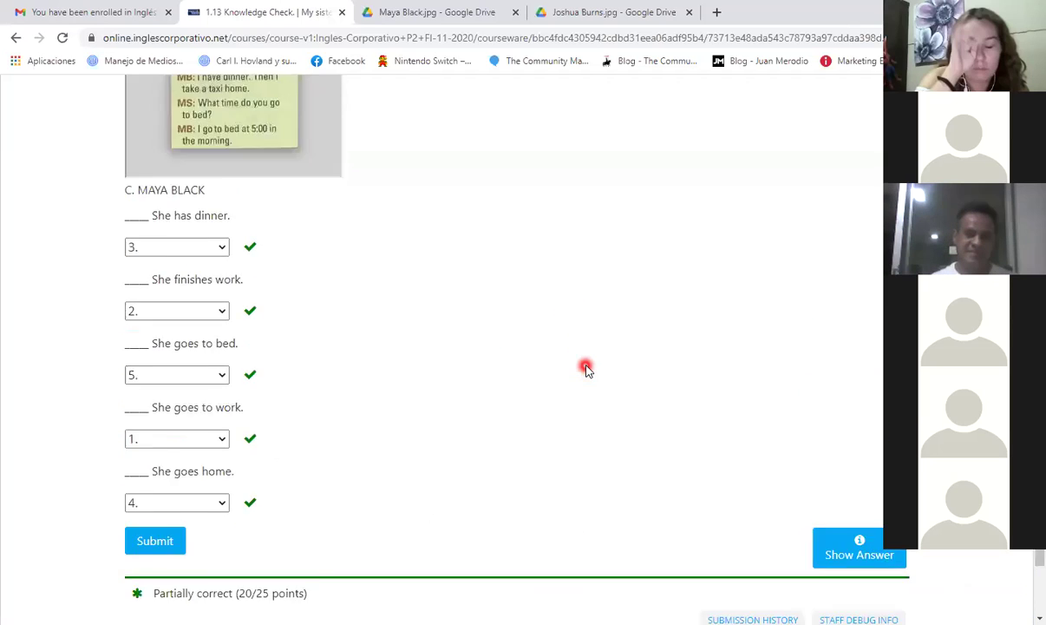
pyautogui.scroll(8, 587, 368)
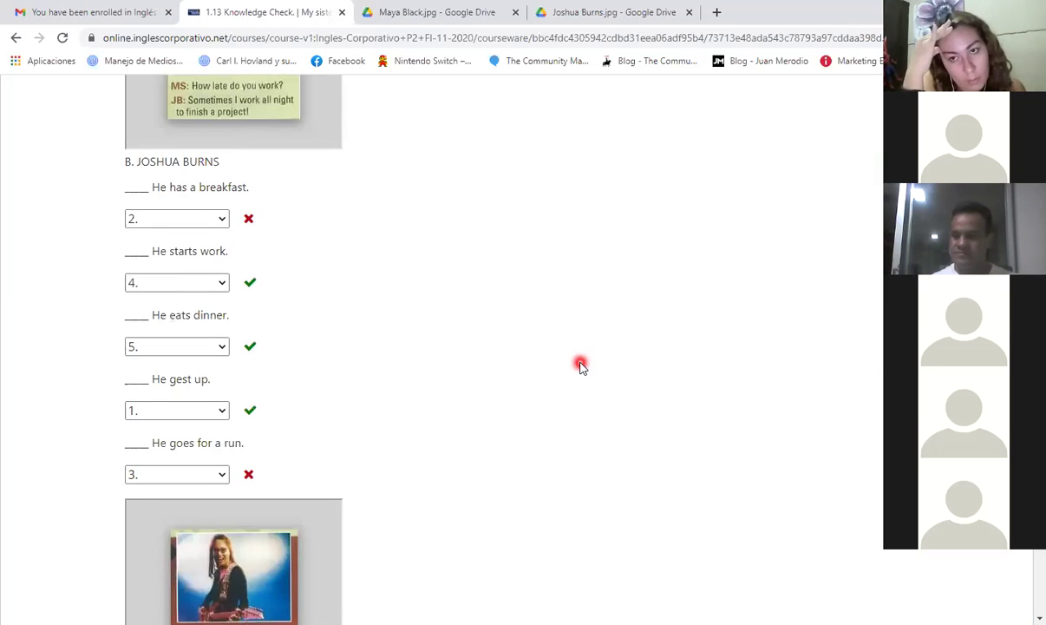
pyautogui.click(223, 221)
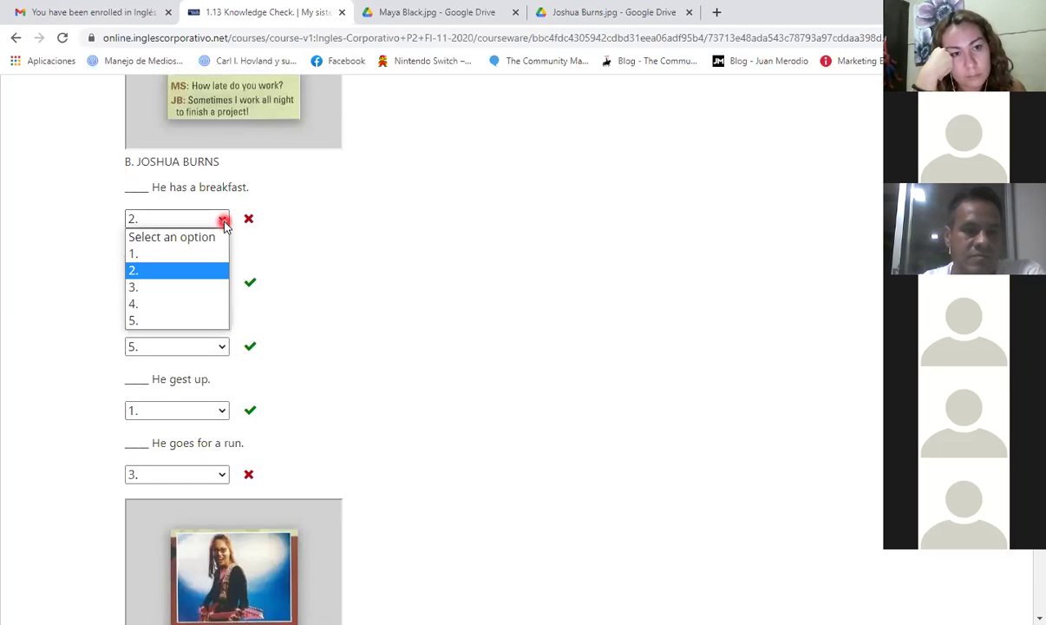
pyautogui.click(199, 286)
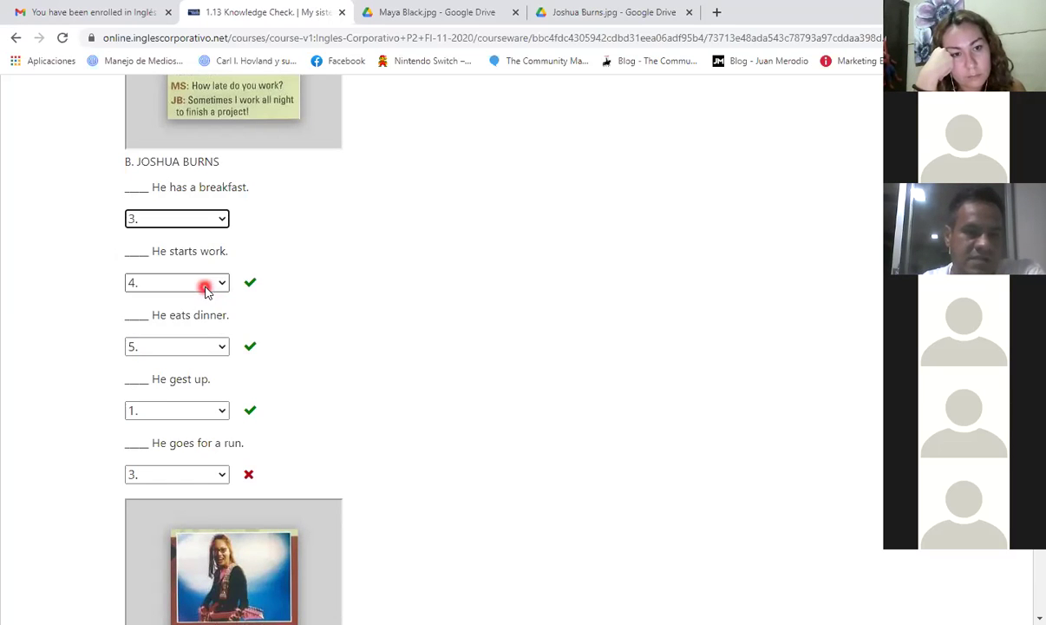
pyautogui.click(208, 478)
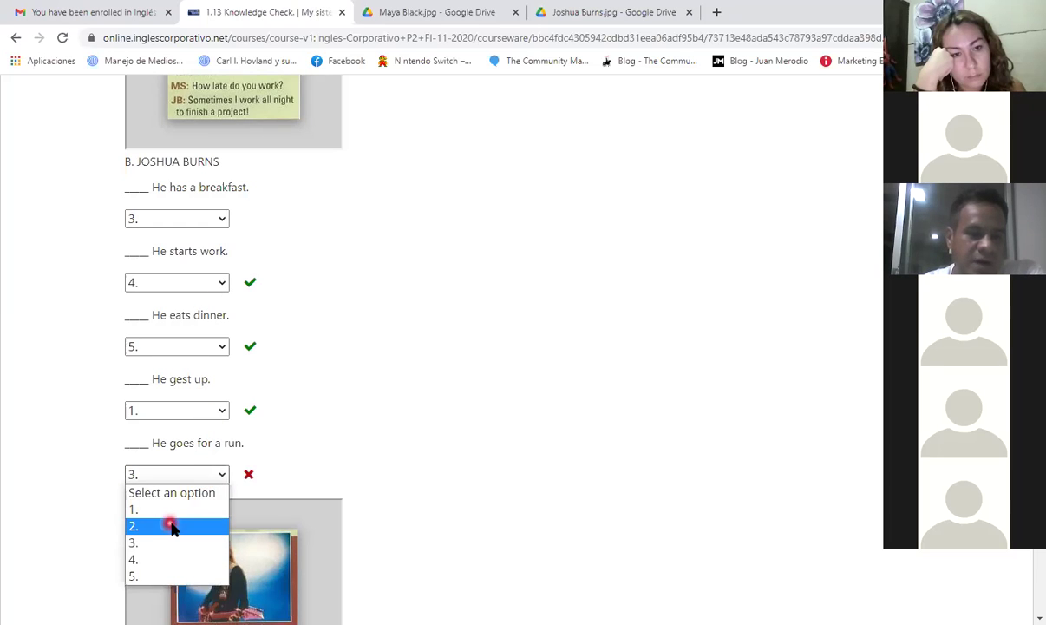
pyautogui.click(170, 524)
pyautogui.scroll(-8, 234, 486)
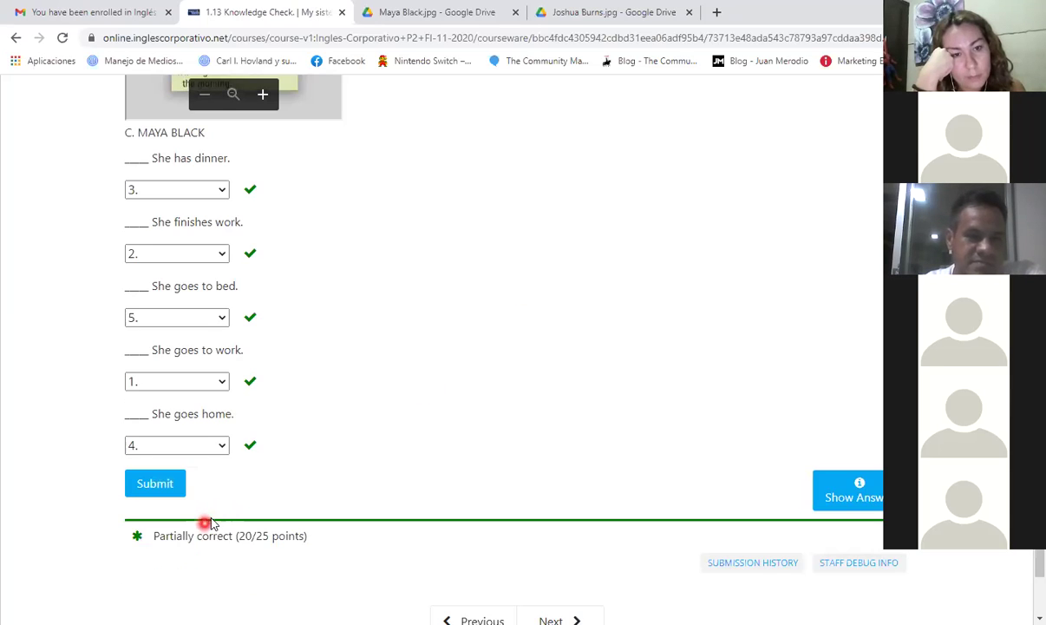
pyautogui.click(161, 486)
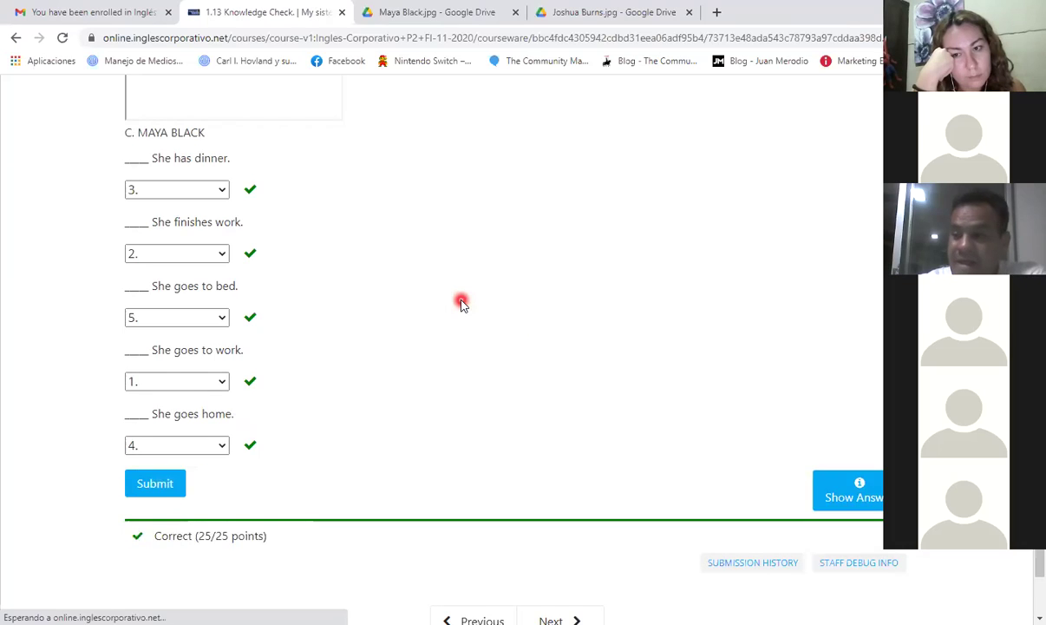
# Review the graded answers in sections B and C and the overall score of the 1.13 Knowledge Check
pyautogui.scroll(10, 461, 304)
pyautogui.scroll(2, 460, 305)
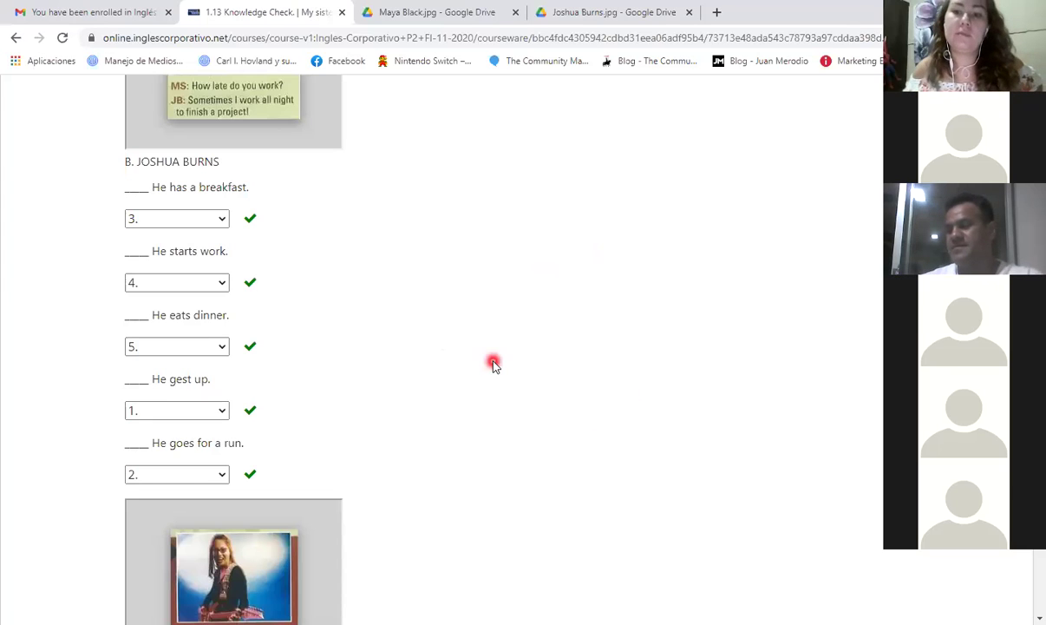
pyautogui.scroll(-3, 323, 260)
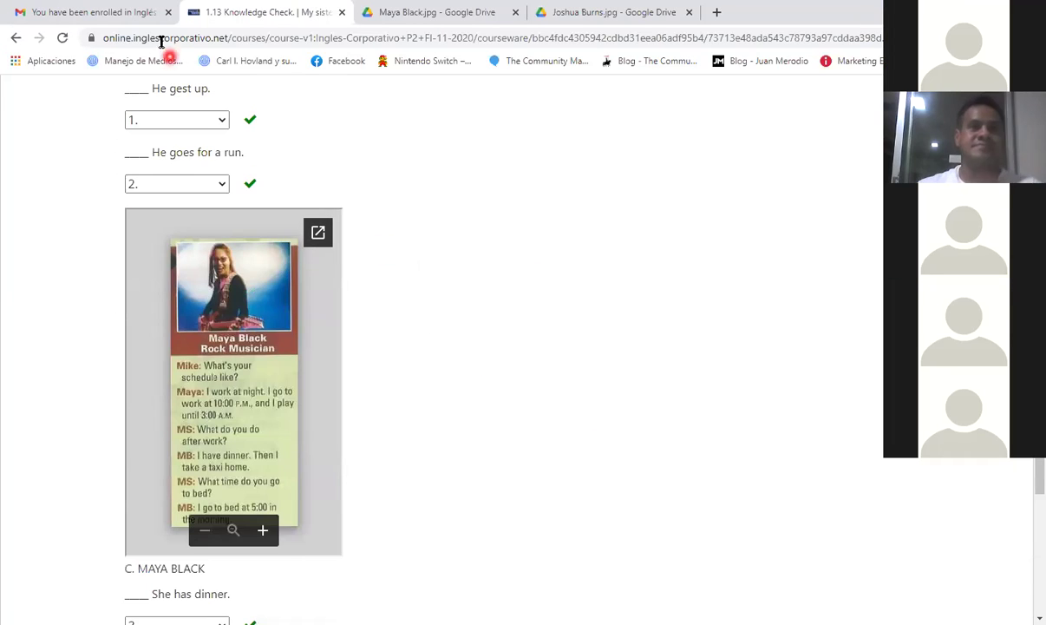
pyautogui.scroll(5, 425, 243)
pyautogui.scroll(-11, 475, 307)
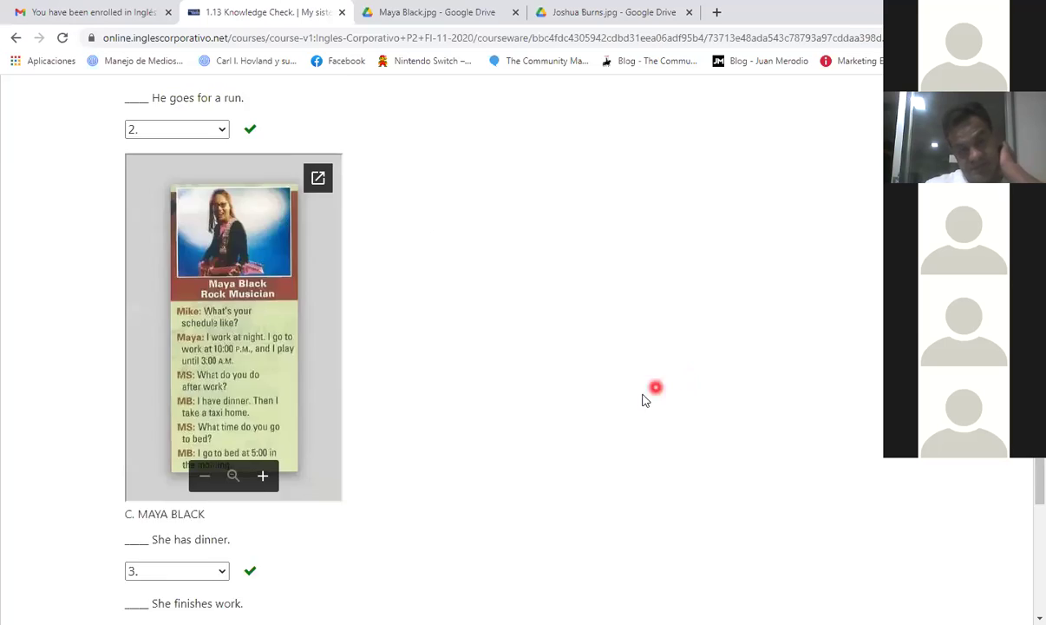
pyautogui.scroll(1, 550, 419)
pyautogui.scroll(1, 545, 442)
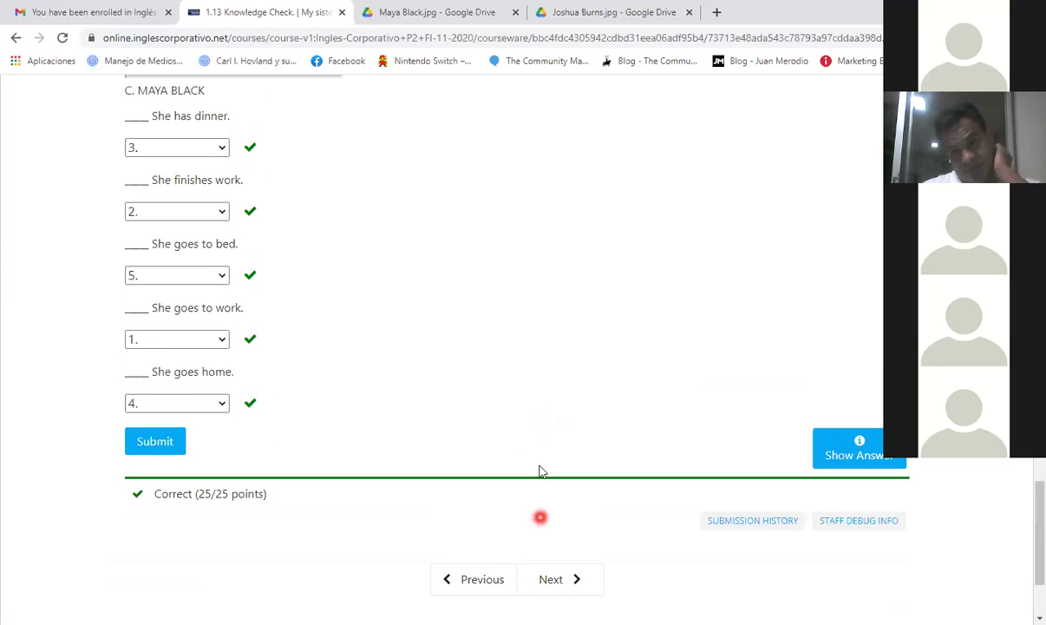
pyautogui.scroll(-2, 542, 469)
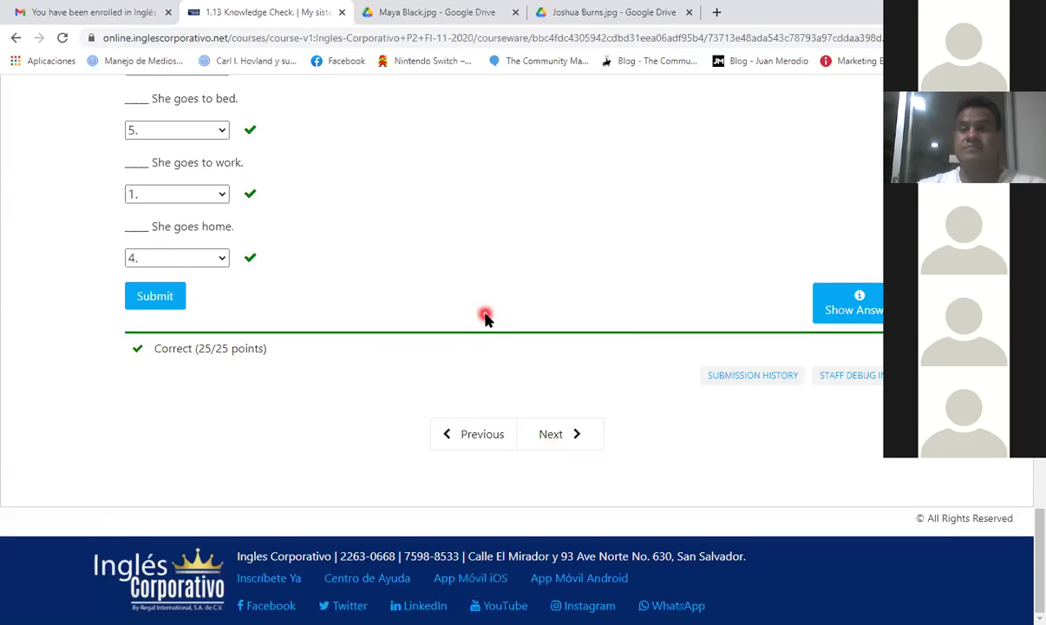
pyautogui.scroll(12, 469, 326)
# Return to the course outline and expand the Midterm exam under Section 3
pyautogui.click(16, 37)
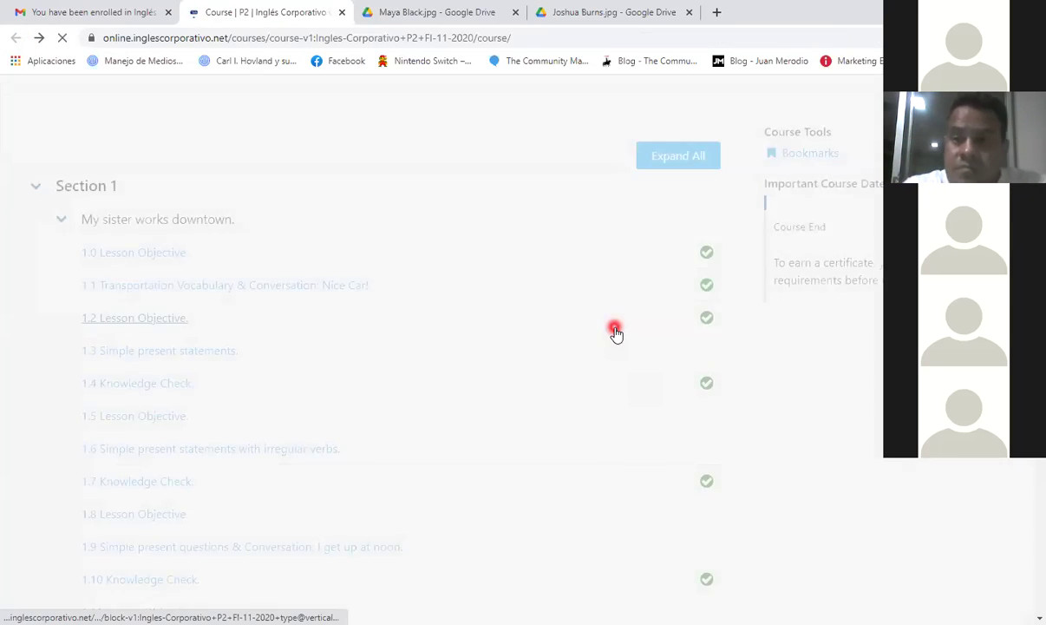
pyautogui.scroll(-3, 395, 326)
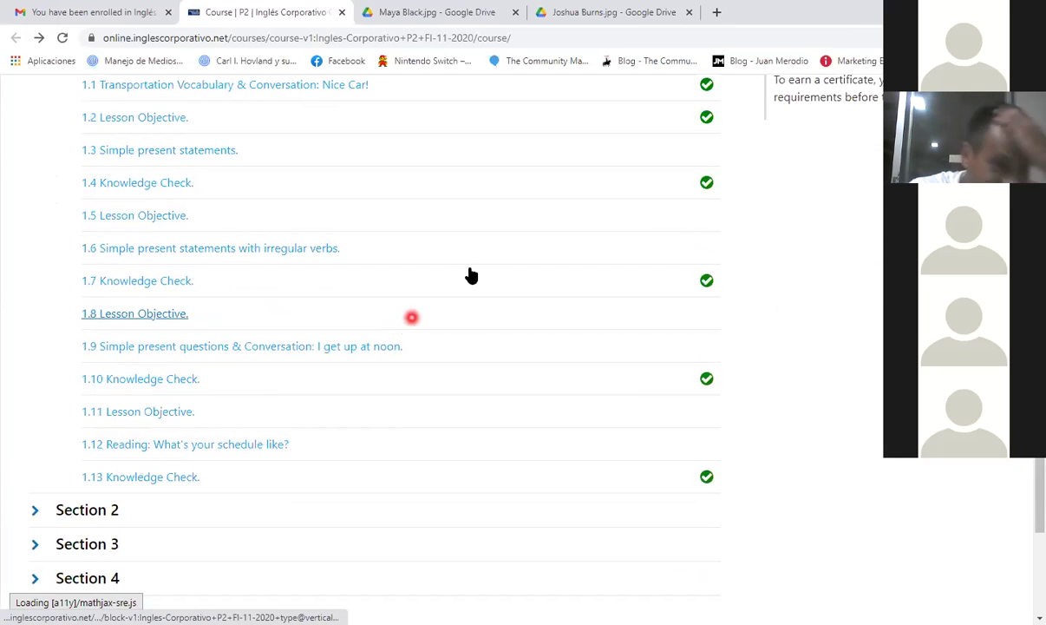
pyautogui.scroll(-2, 257, 392)
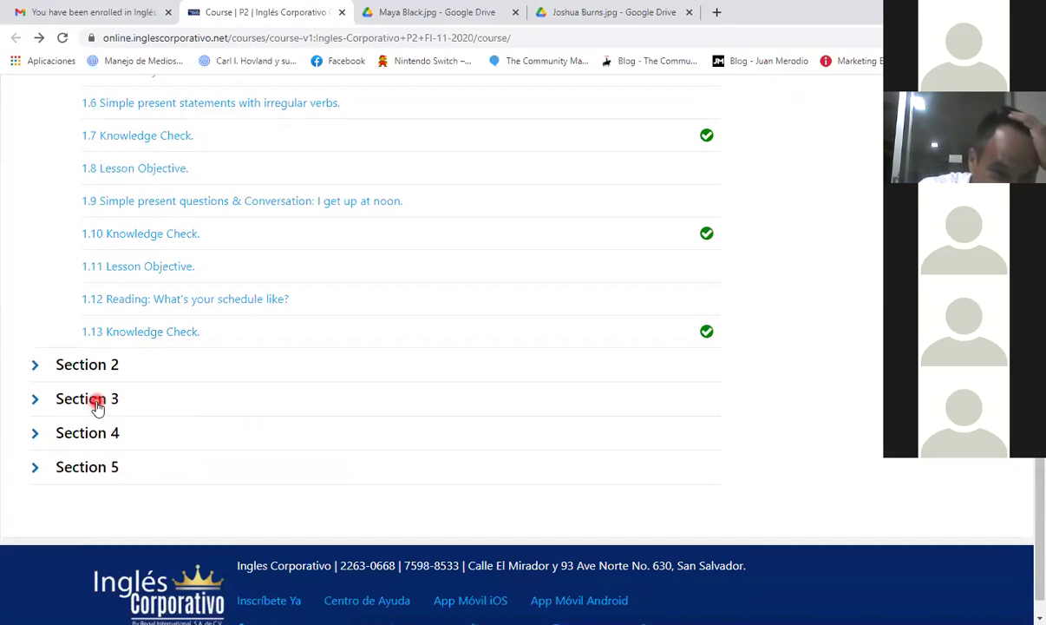
pyautogui.click(97, 402)
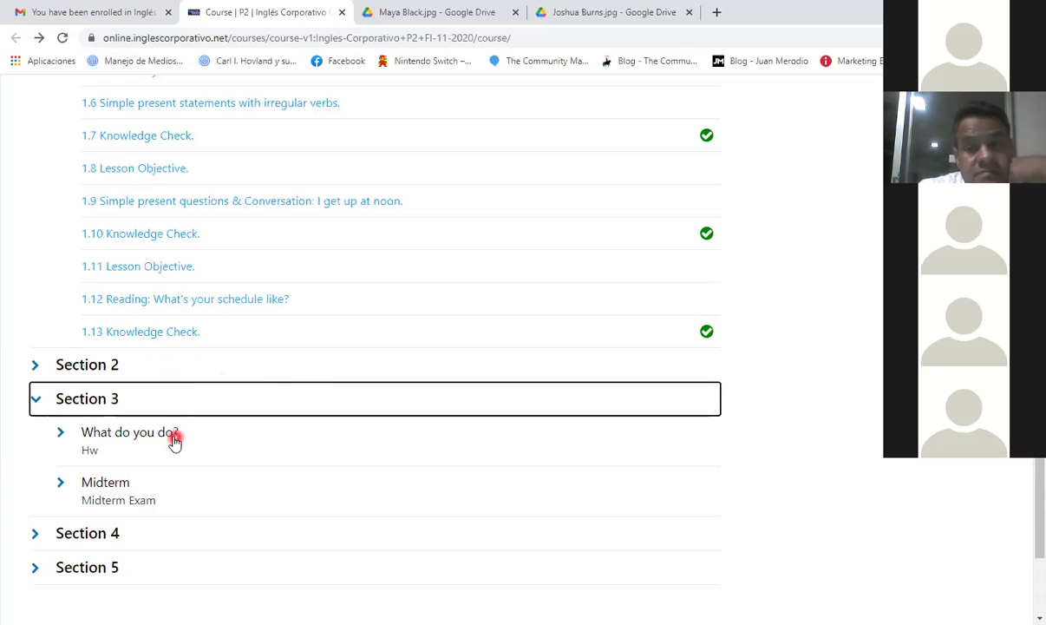
pyautogui.click(107, 491)
pyautogui.scroll(-2, 215, 490)
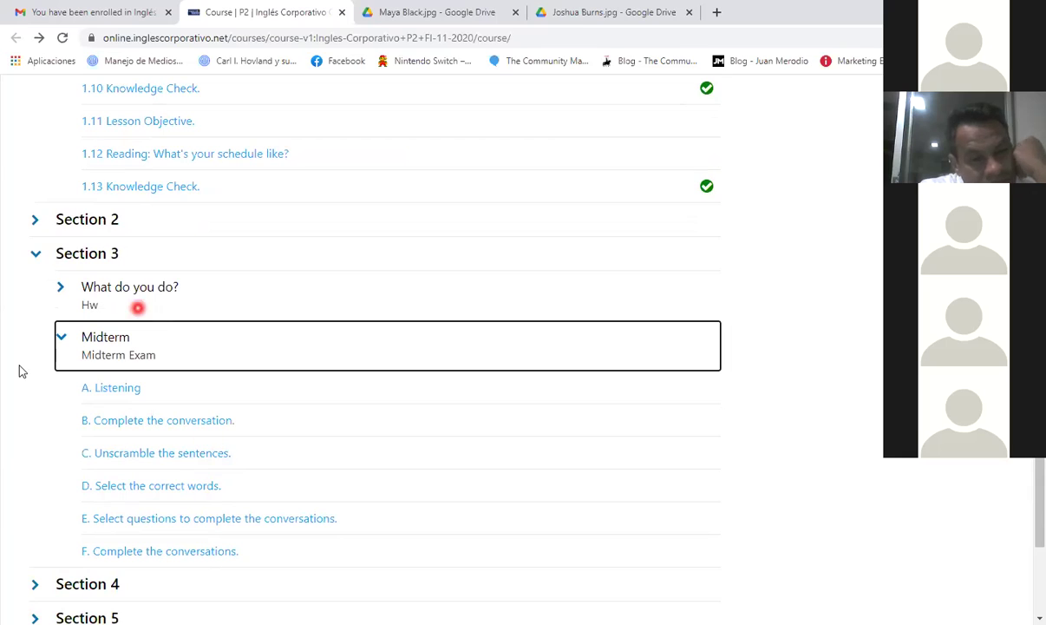
# Open the Midterm's "A. Listening" exercise and close the two tabs holding the interview images
pyautogui.click(123, 392)
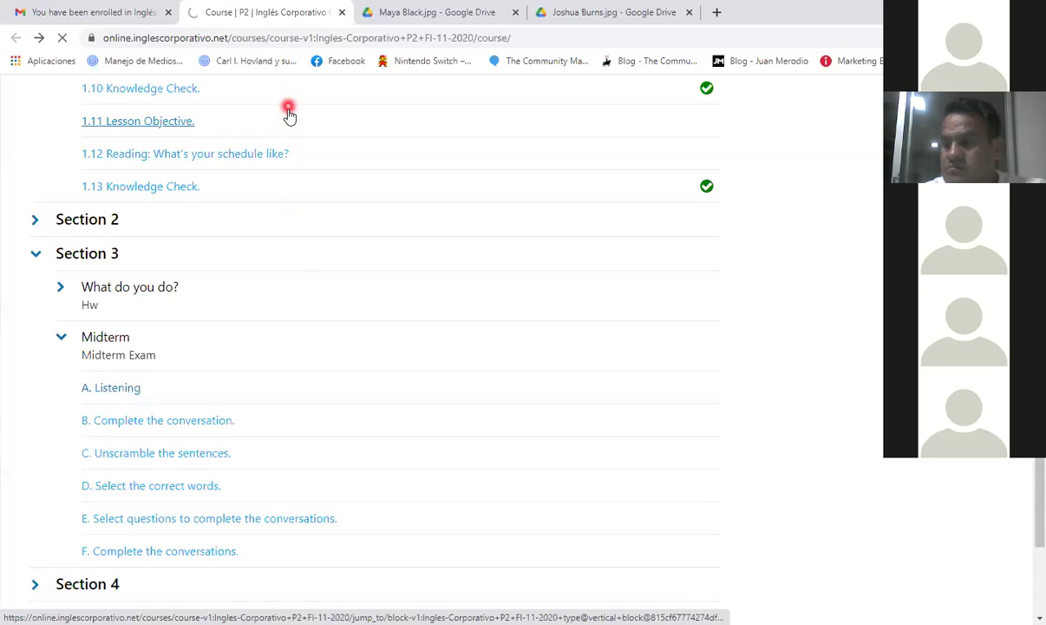
pyautogui.click(128, 396)
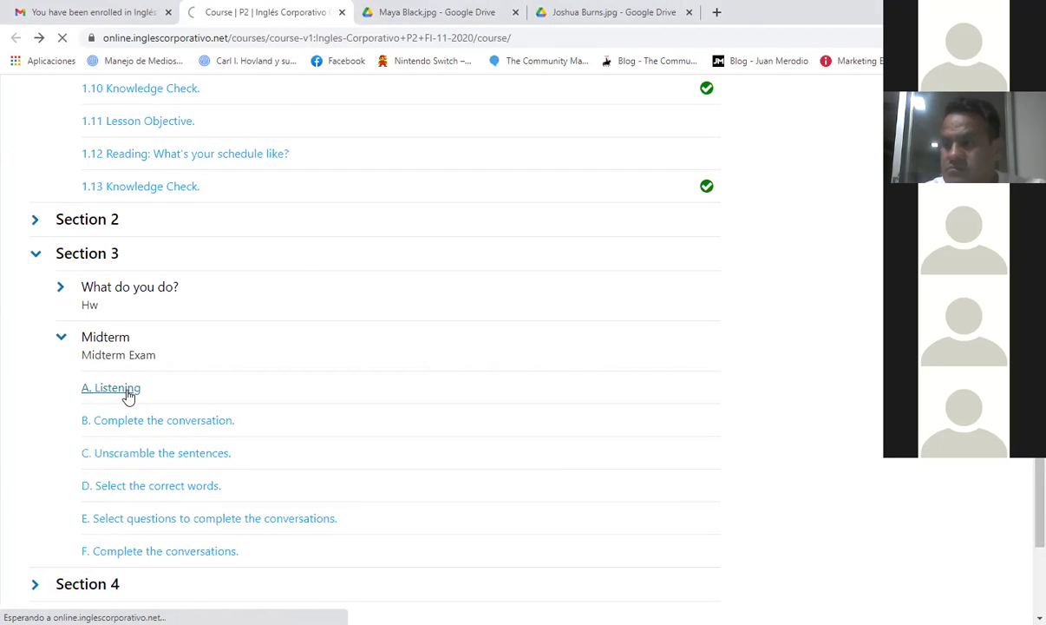
pyautogui.click(130, 392)
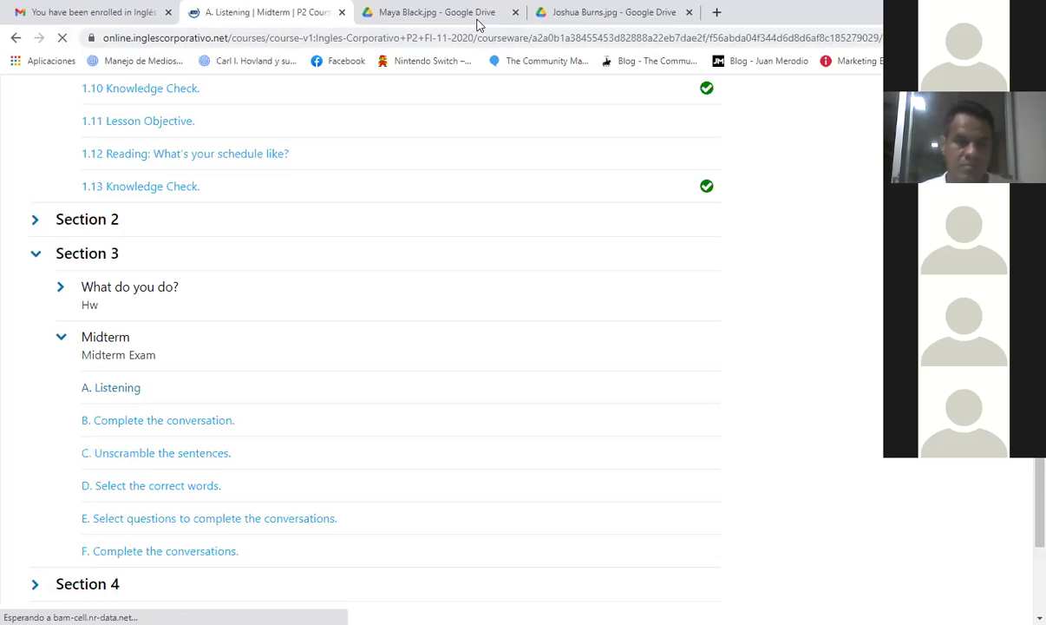
pyautogui.click(513, 14)
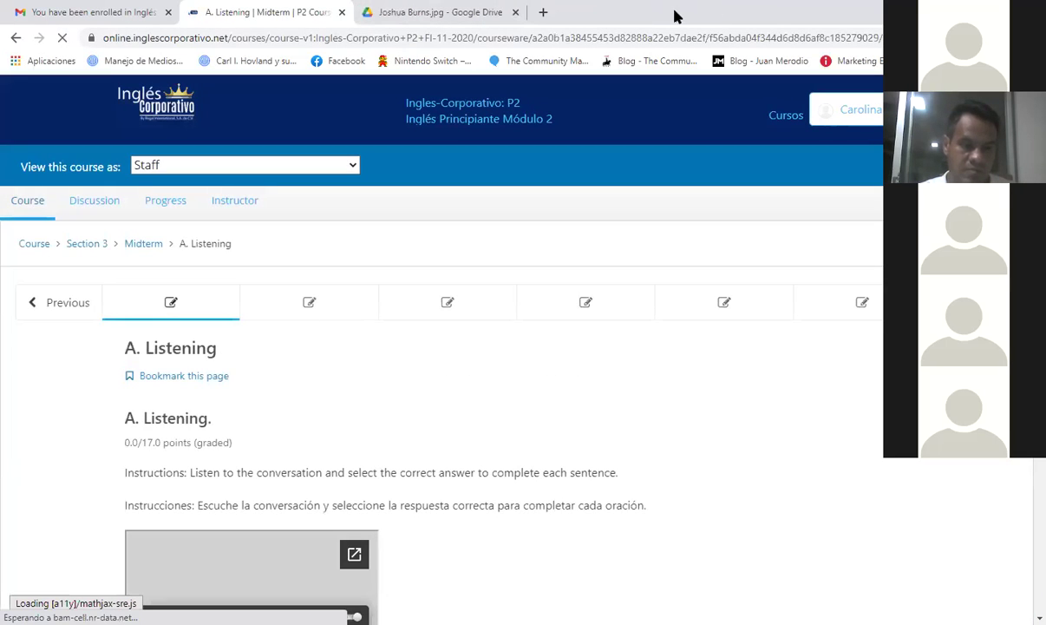
pyautogui.click(457, 12)
pyautogui.scroll(-1, 411, 455)
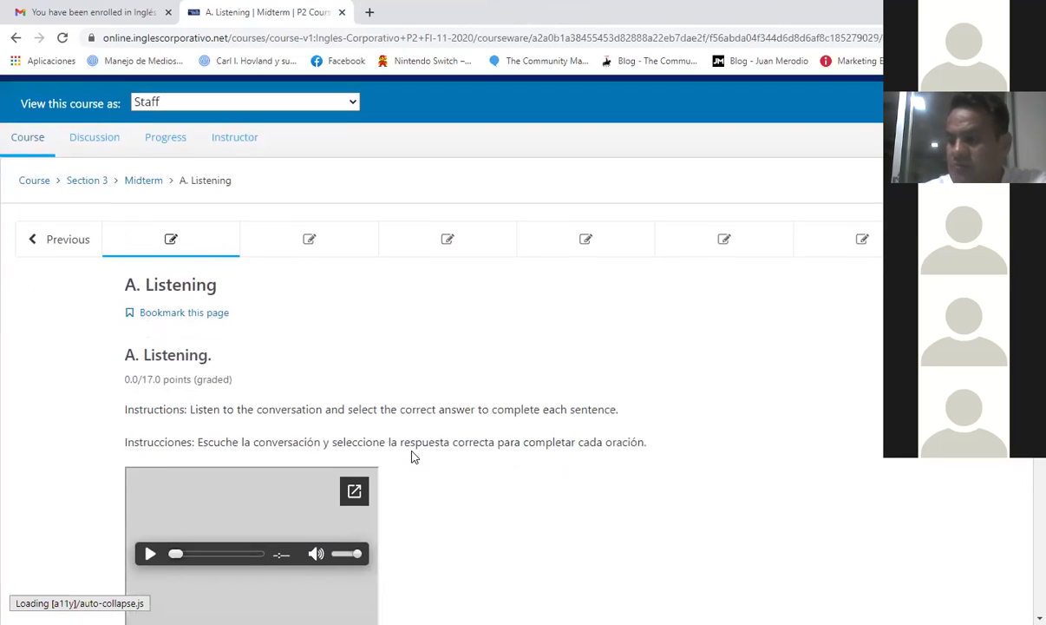
# Read the instructions and the three multiple-choice questions of the A. Listening exercise
pyautogui.scroll(-3, 413, 451)
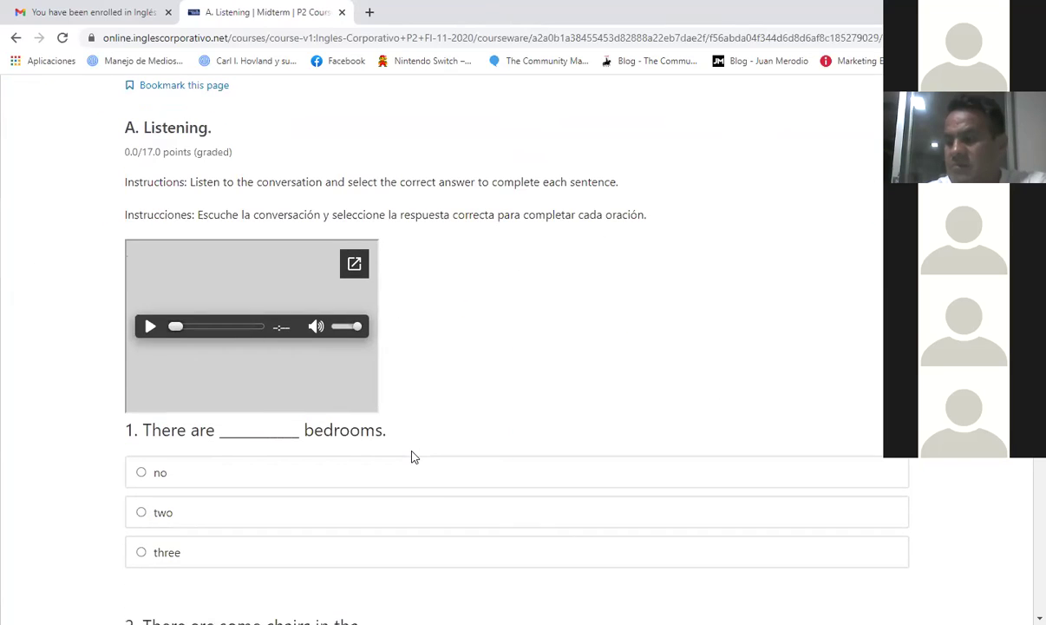
pyautogui.scroll(-1, 410, 446)
pyautogui.scroll(-2, 411, 448)
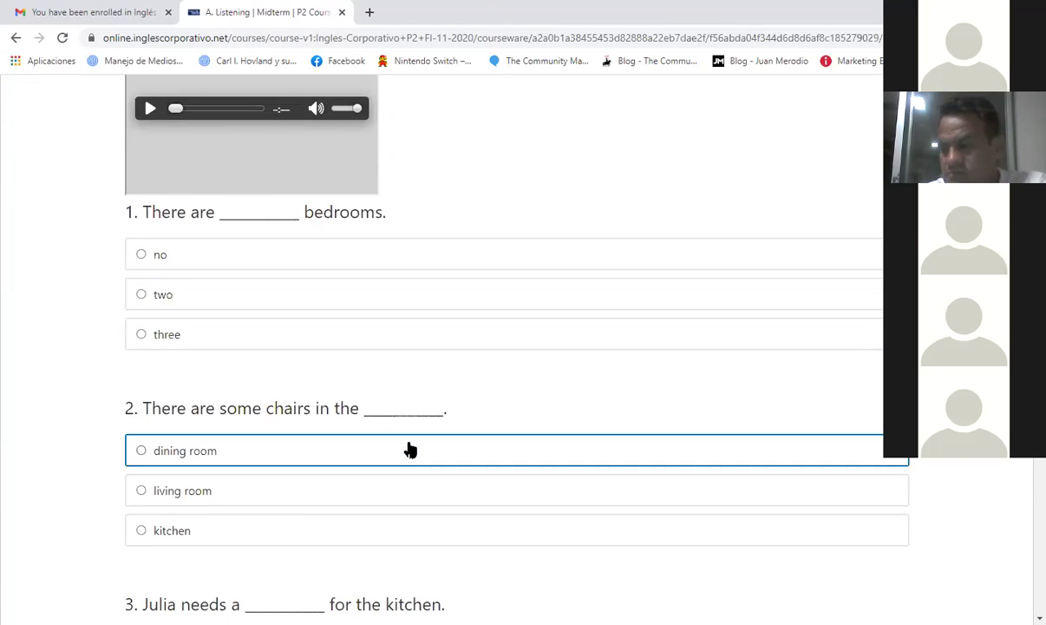
pyautogui.scroll(3, 411, 449)
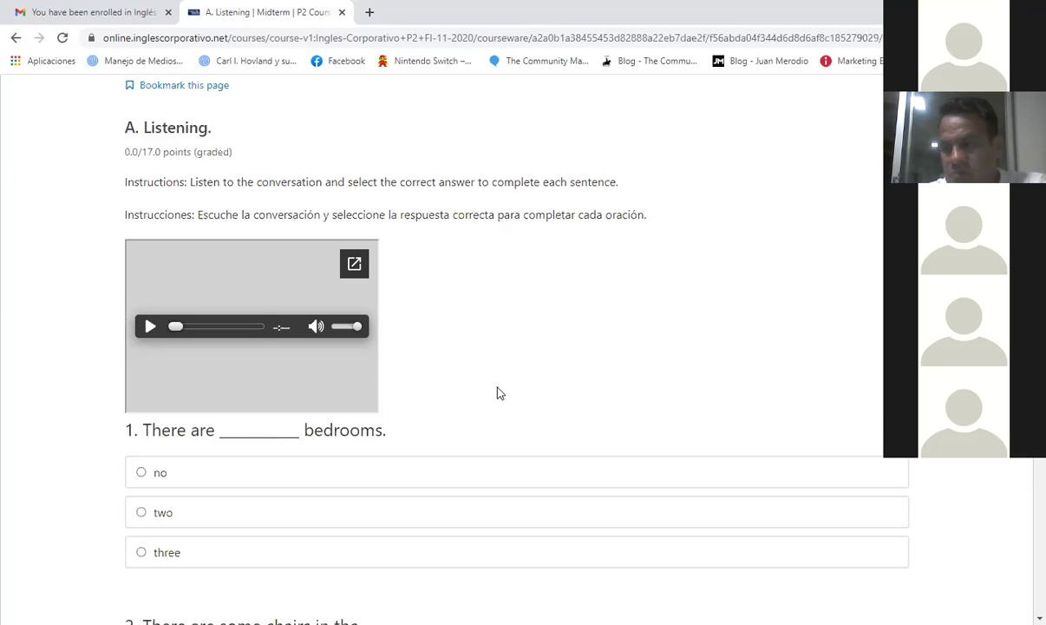
pyautogui.scroll(-1, 499, 393)
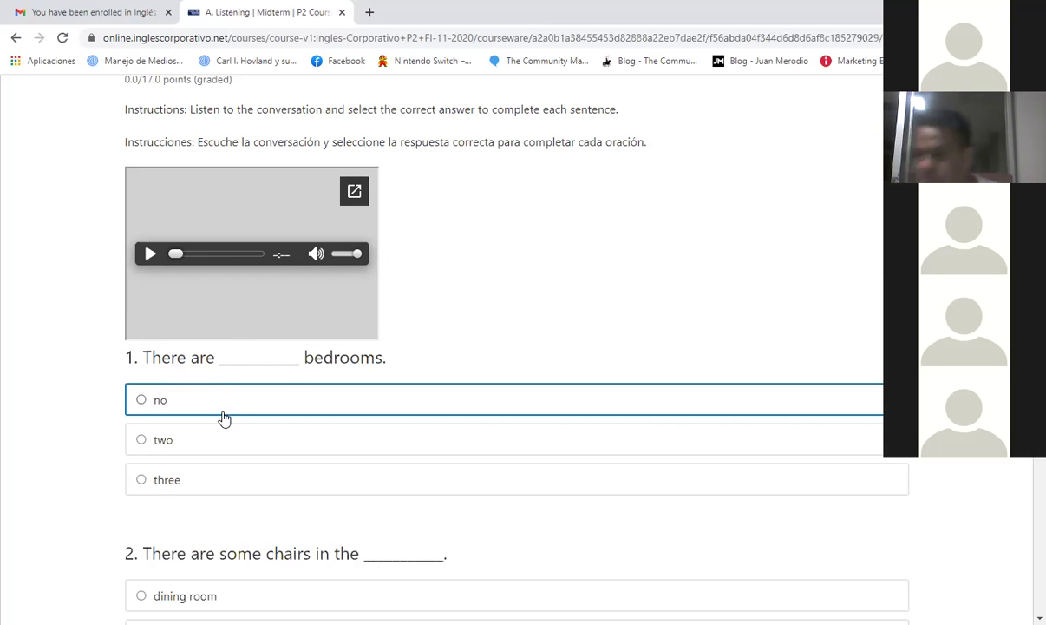
pyautogui.scroll(-1, 224, 418)
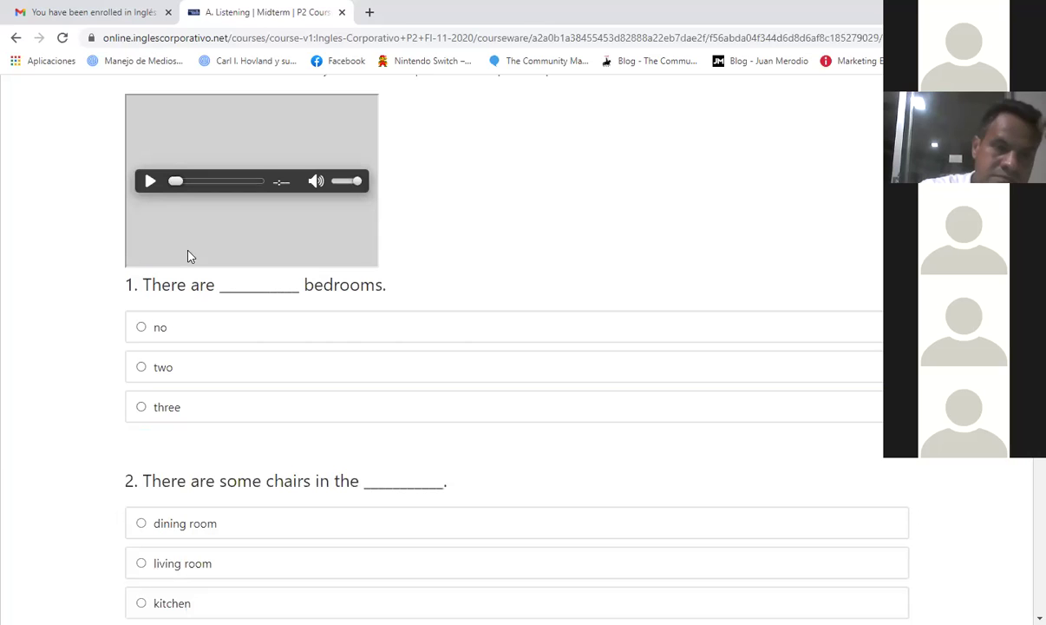
pyautogui.scroll(-1, 218, 517)
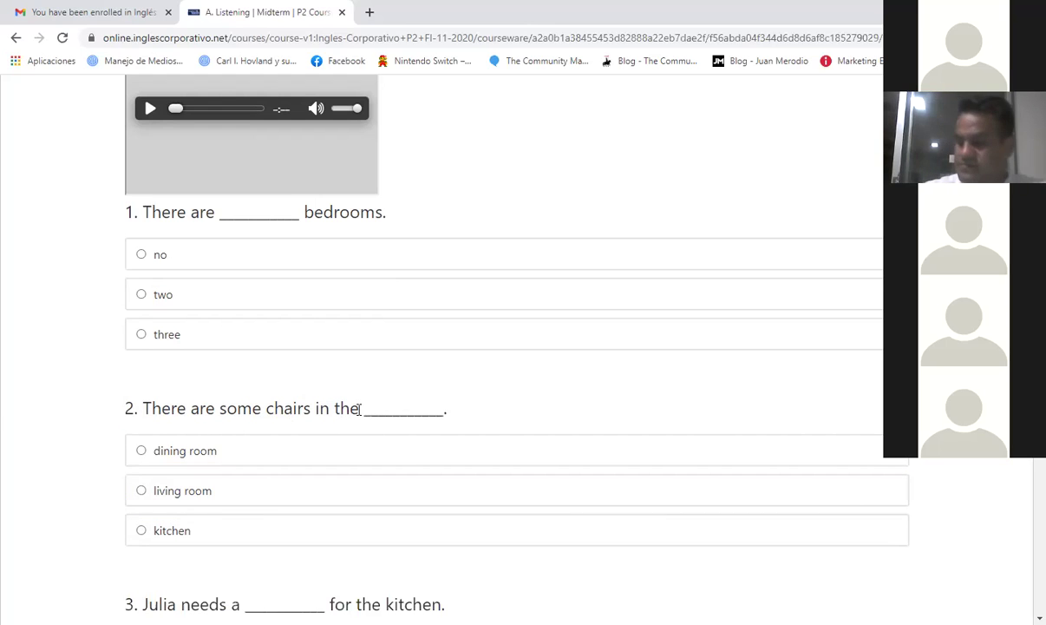
pyautogui.scroll(-2, 325, 449)
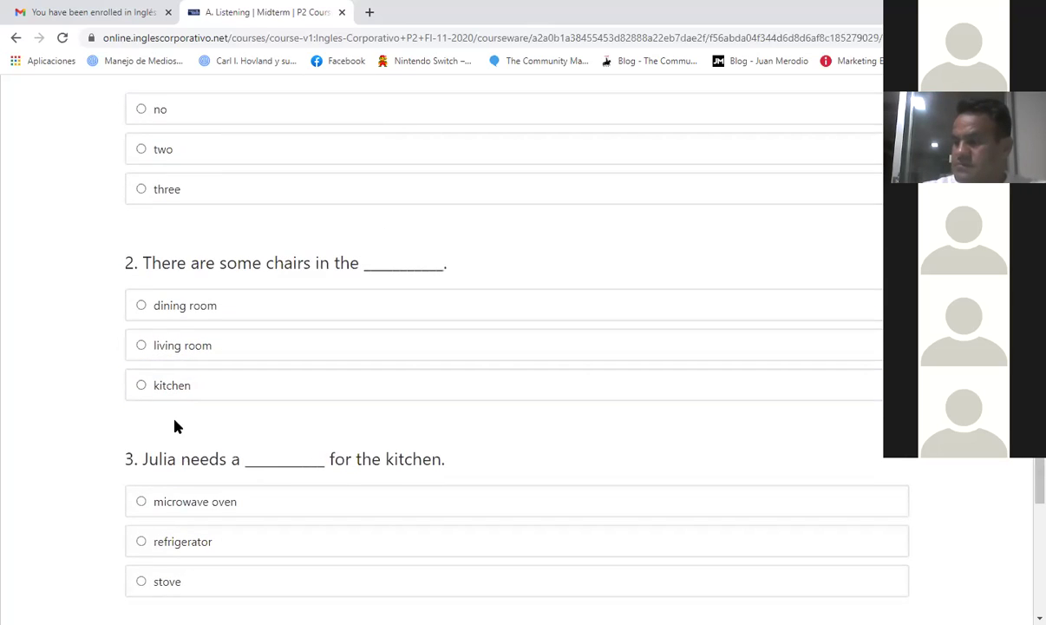
pyautogui.scroll(-1, 175, 425)
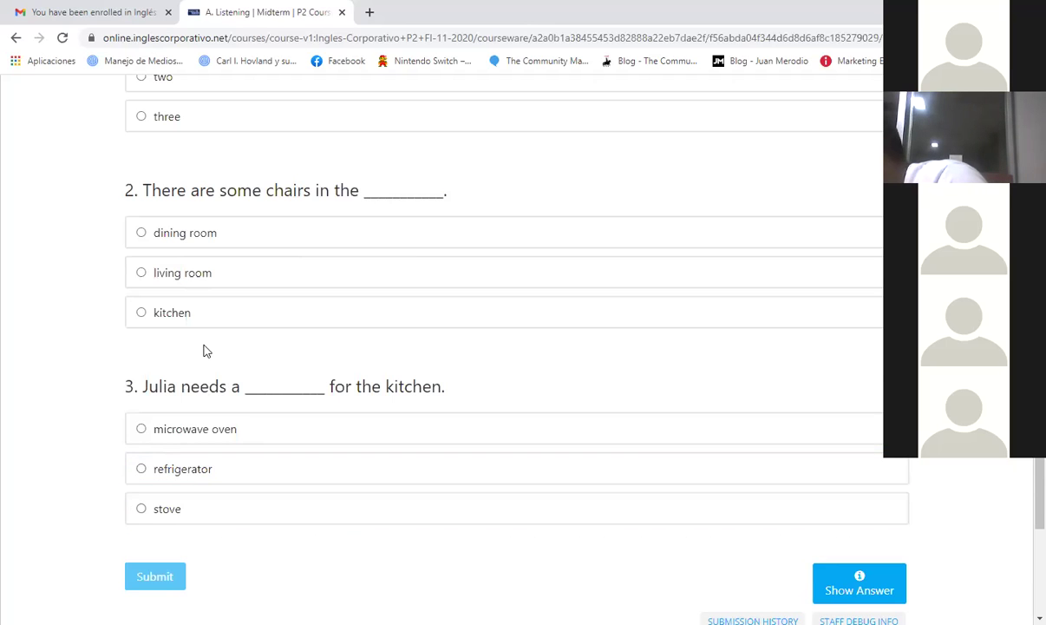
# Open the listening audio in a separate tab, download 2-32 Units 7-8 PC Quiz..mp3 and show the downloaded file in its folder
pyautogui.scroll(3, 204, 351)
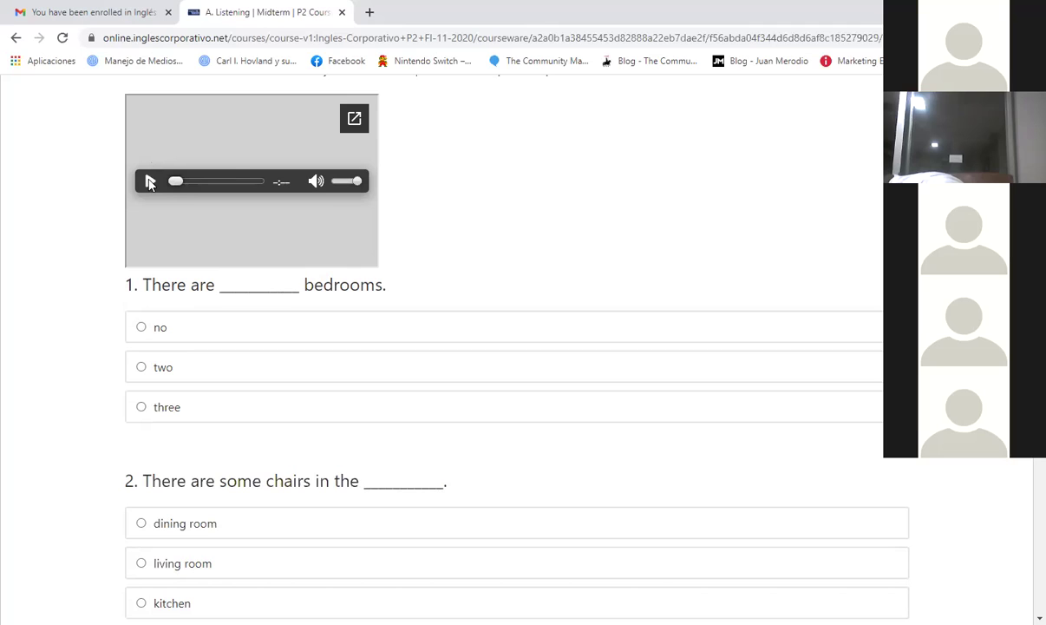
pyautogui.click(354, 119)
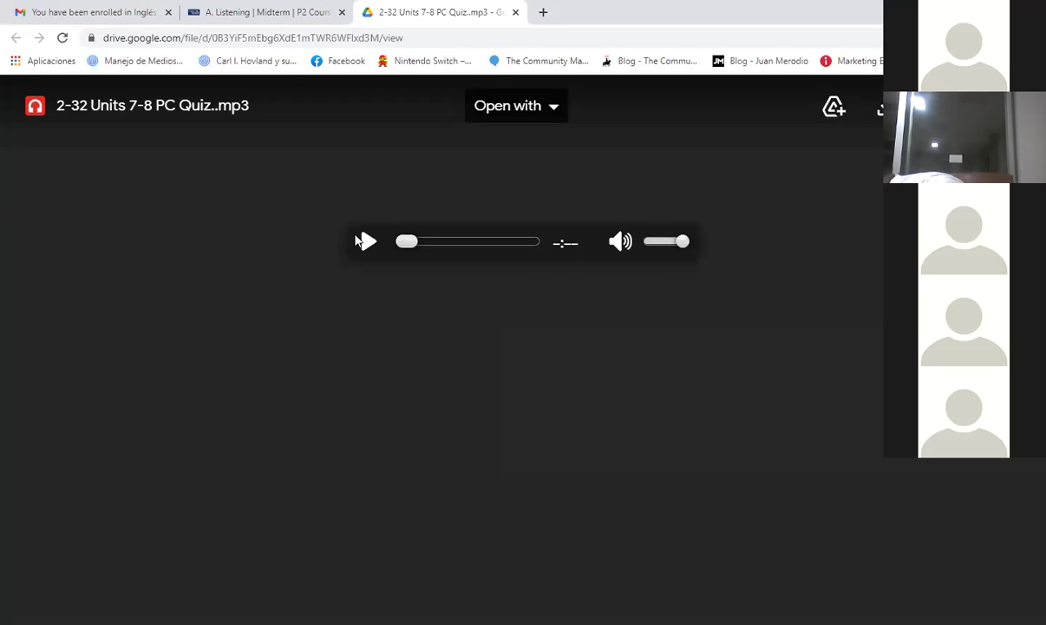
pyautogui.click(366, 241)
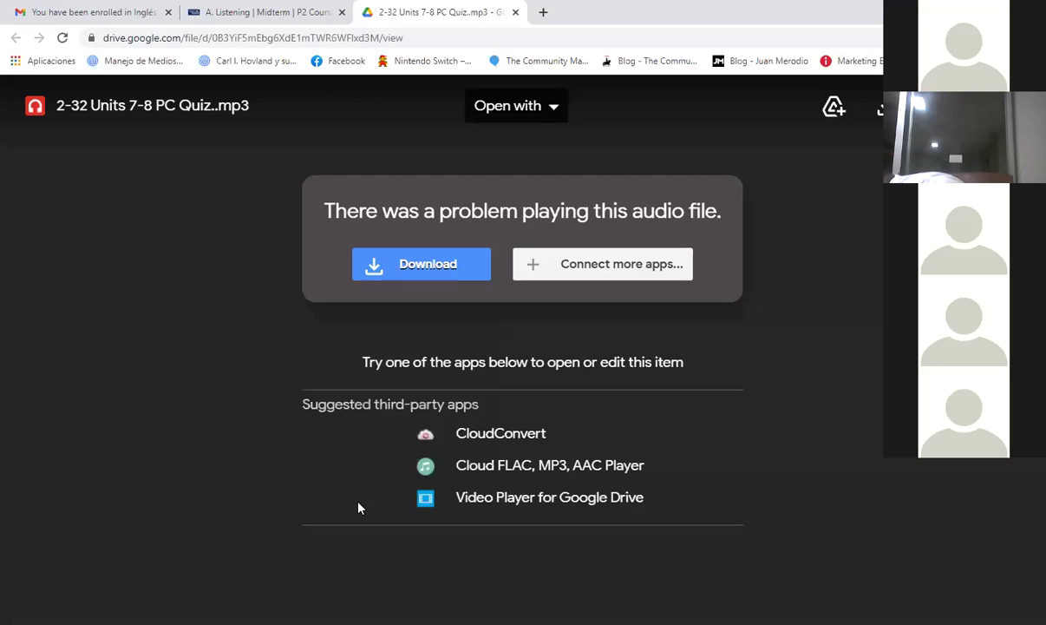
pyautogui.click(375, 263)
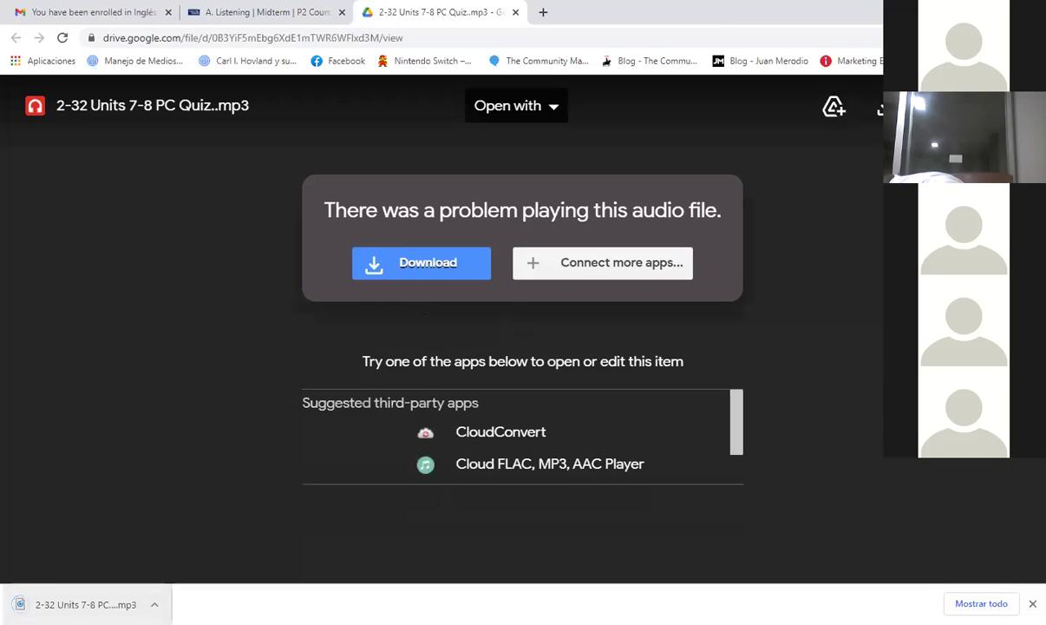
pyautogui.click(154, 604)
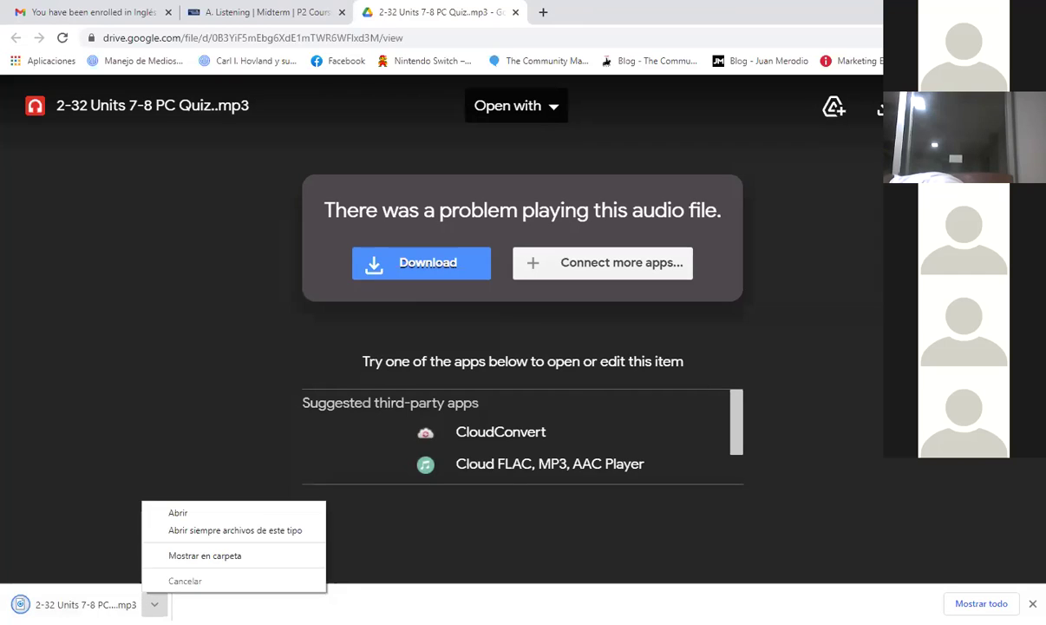
pyautogui.click(184, 564)
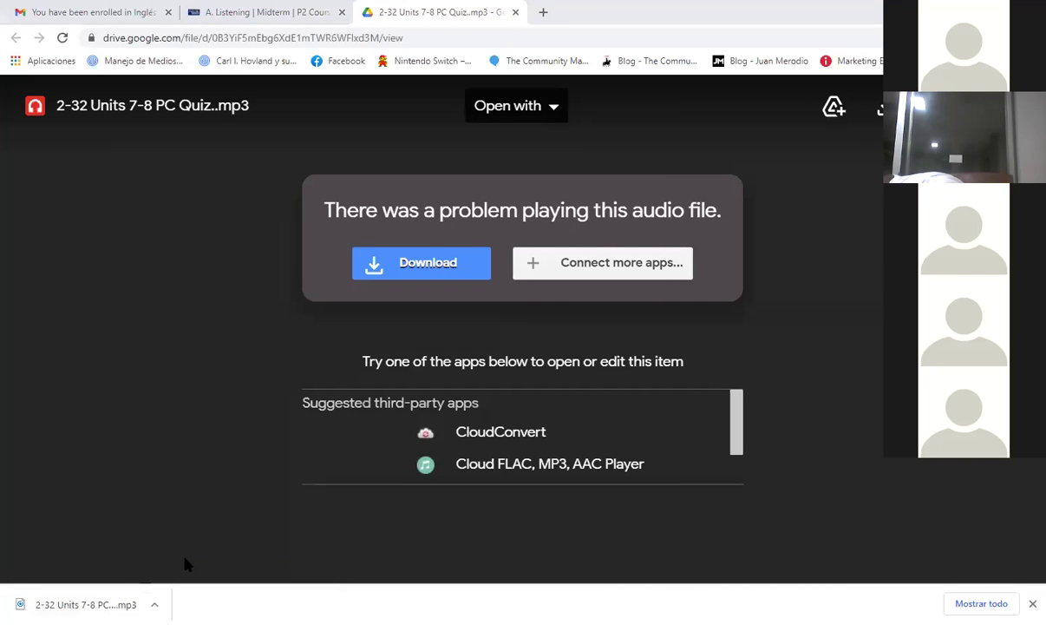
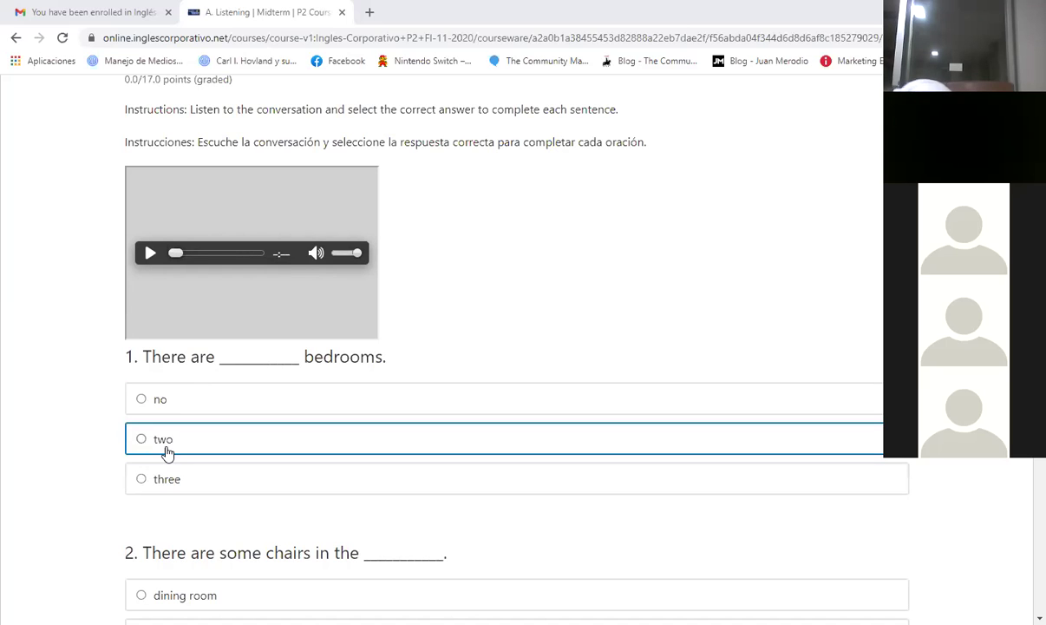
# Answer the Listening questions with "three" bedrooms, "living room" and "microwave oven", and submit the answers
pyautogui.click(146, 483)
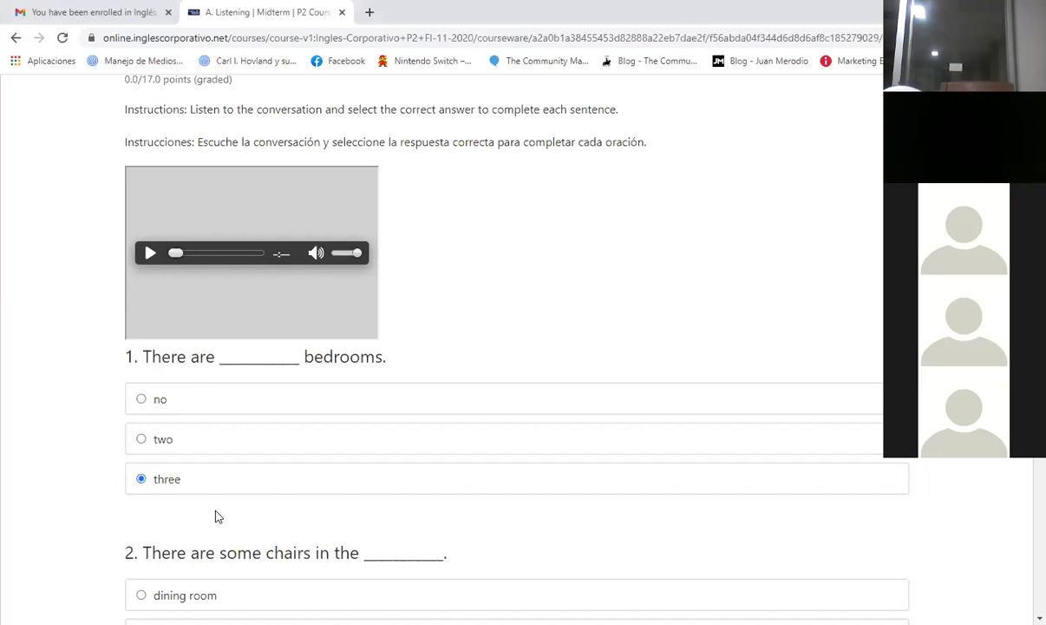
pyautogui.scroll(-2, 217, 514)
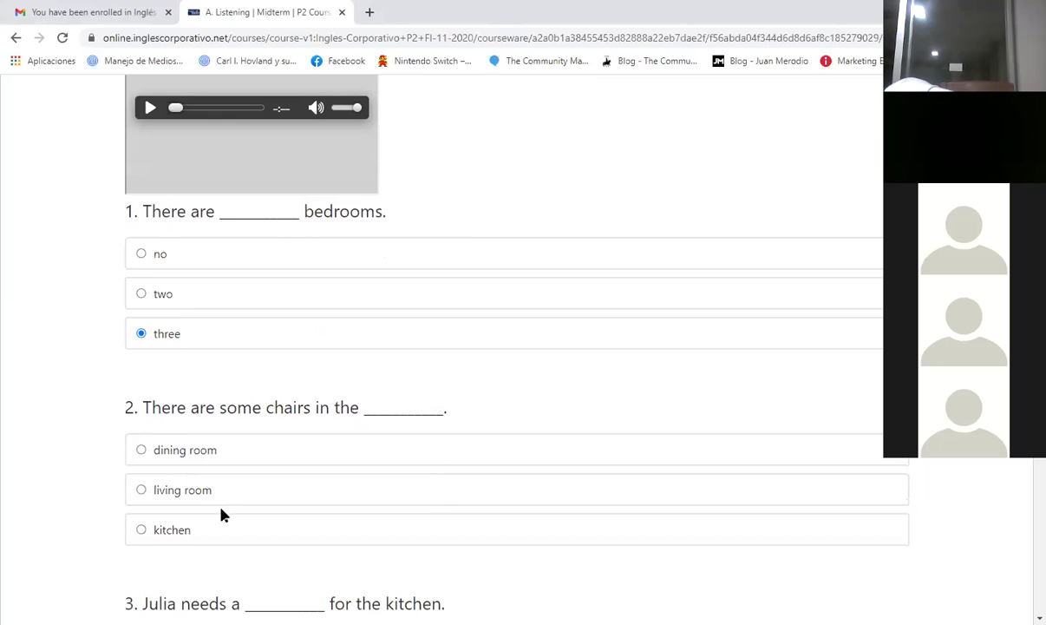
pyautogui.click(260, 486)
pyautogui.scroll(-3, 287, 491)
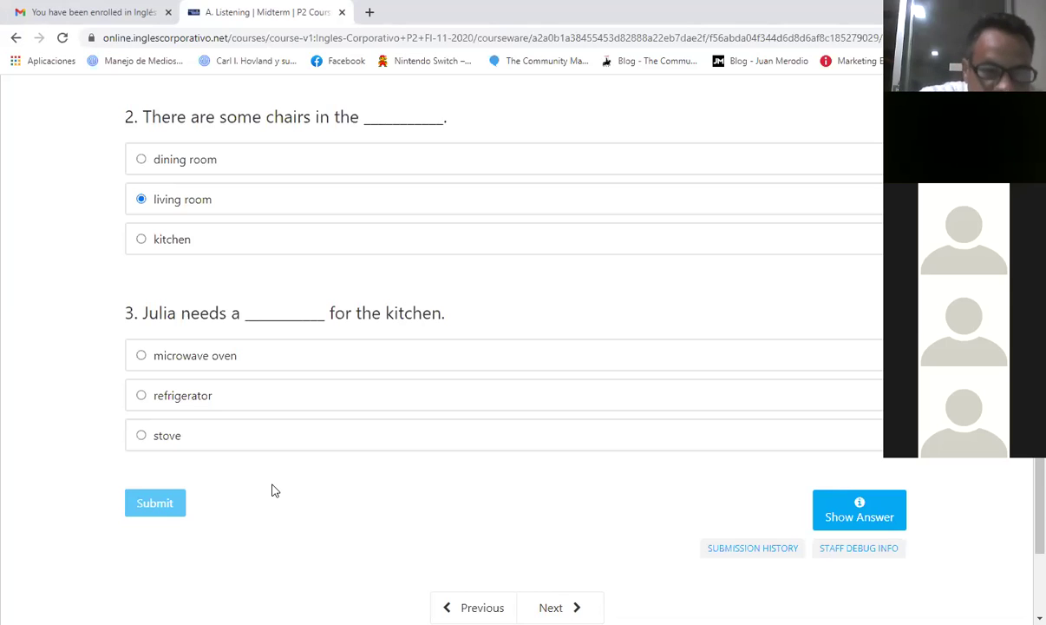
pyautogui.doubleClick(227, 357)
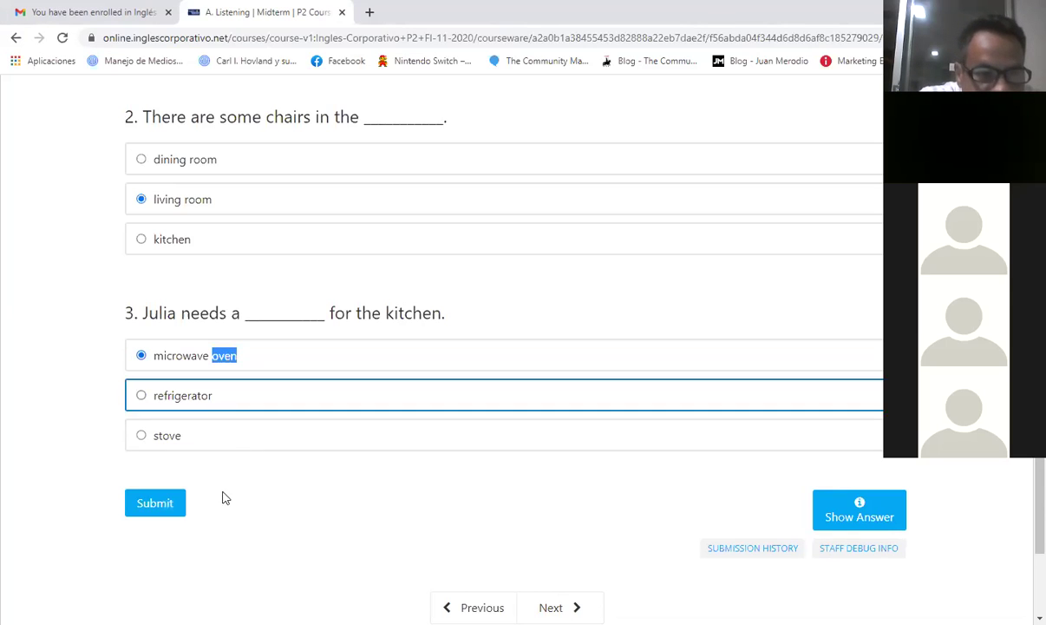
pyautogui.click(155, 510)
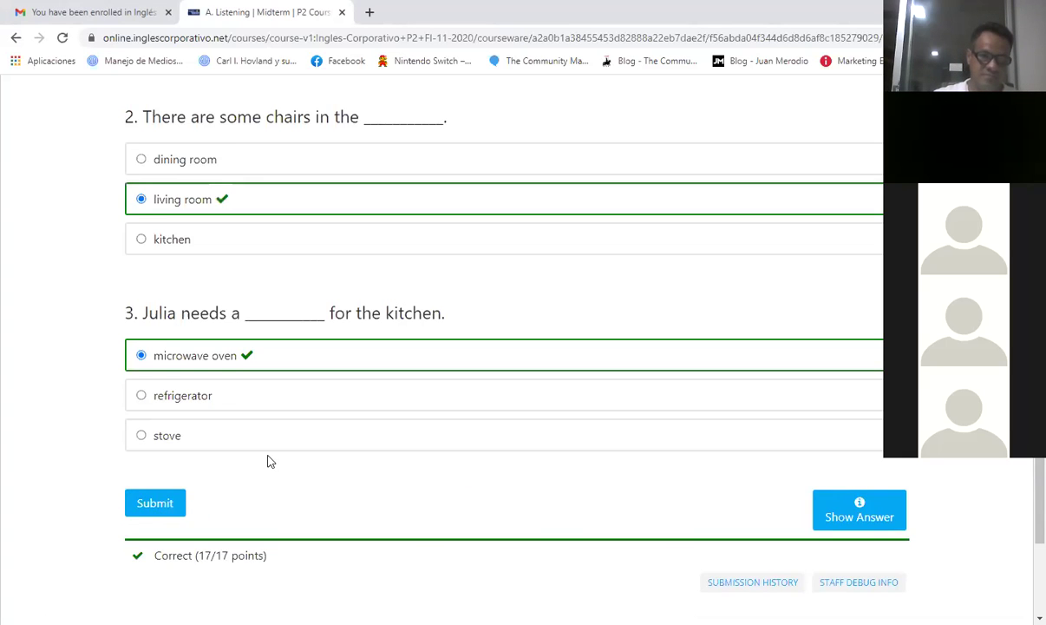
# Review the graded Listening answers and move on to the Midterm's "B. Complete the conversation" exercise
pyautogui.scroll(3, 270, 463)
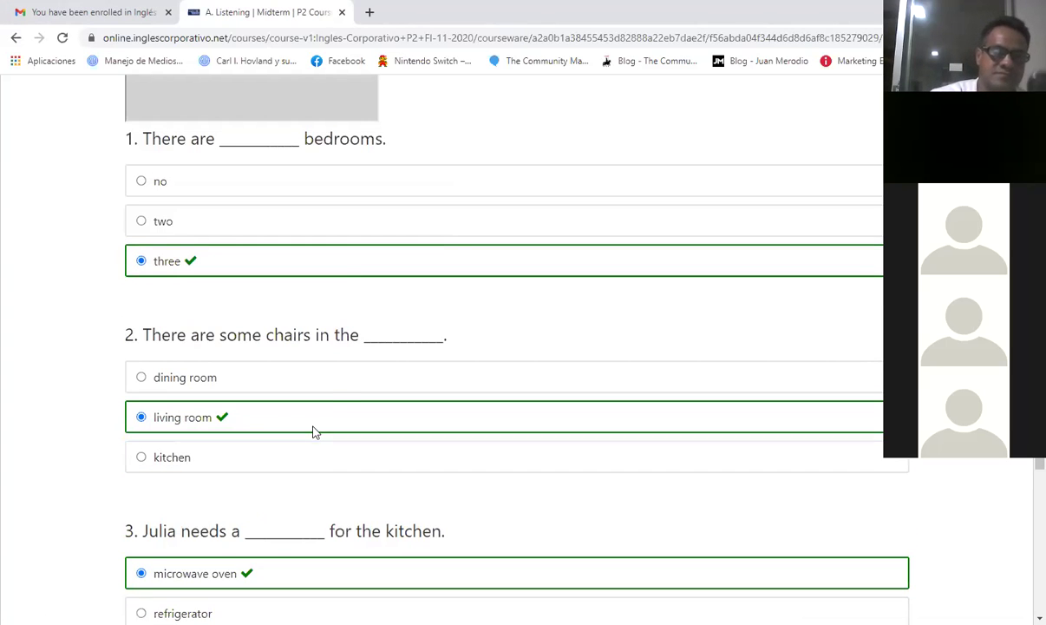
pyautogui.scroll(2, 419, 178)
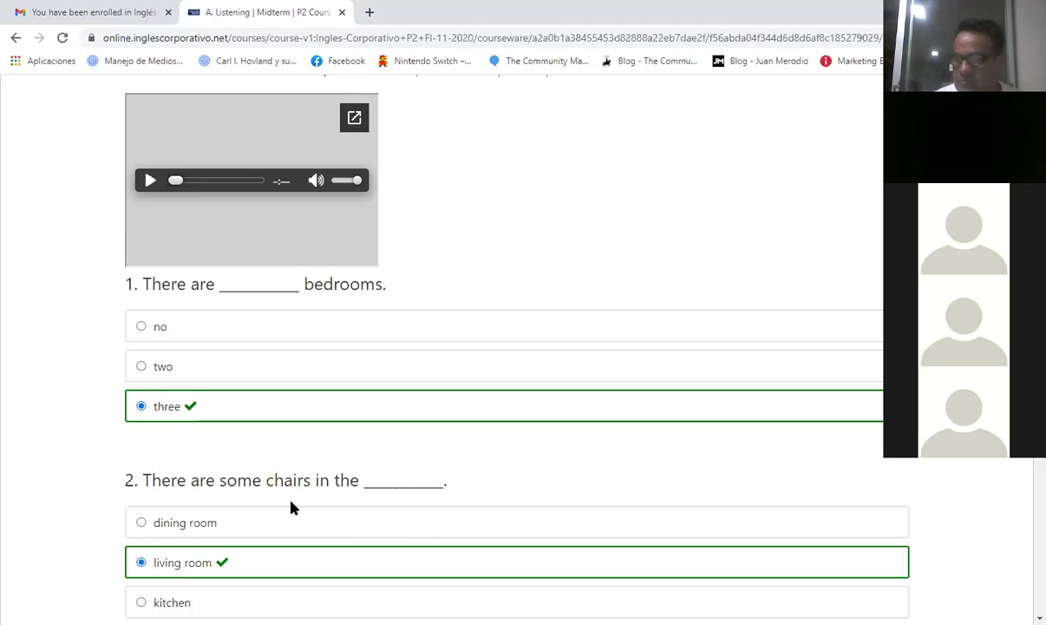
pyautogui.scroll(-4, 282, 429)
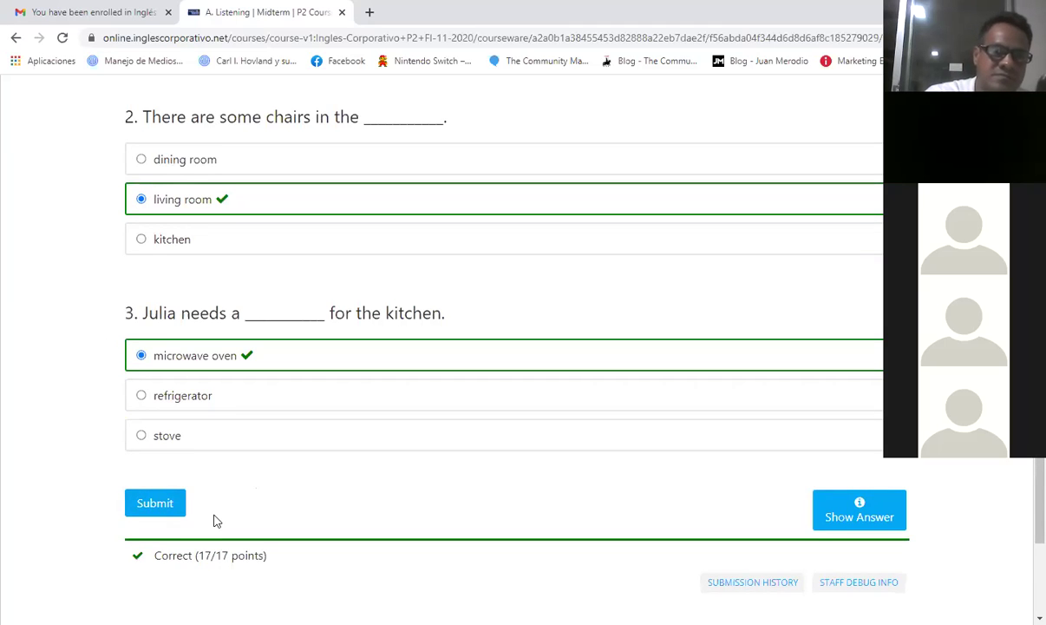
pyautogui.scroll(-1, 313, 512)
pyautogui.scroll(-2, 388, 484)
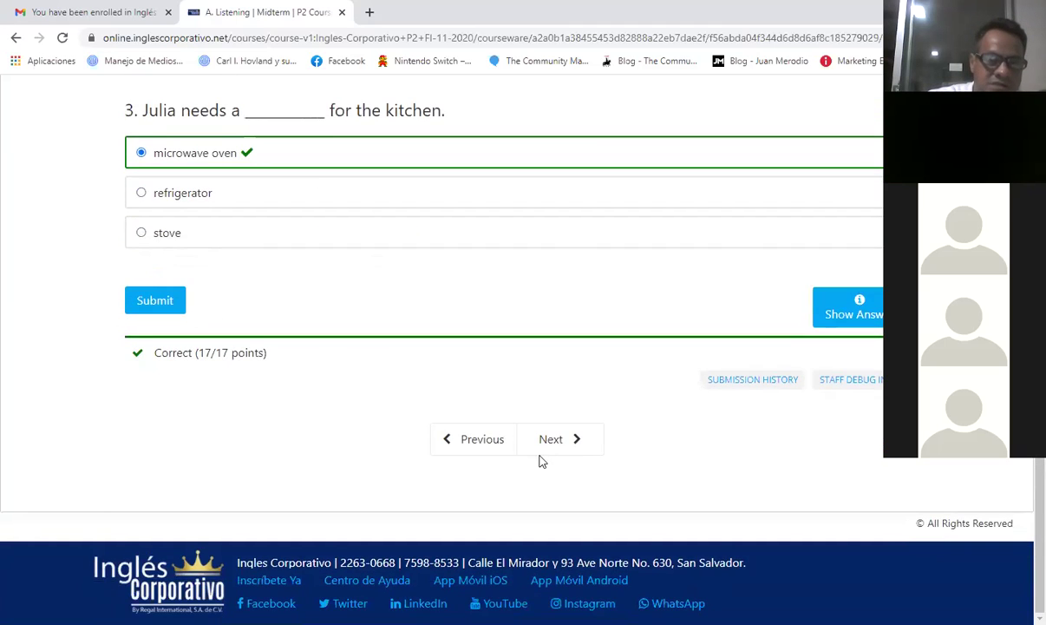
pyautogui.click(549, 442)
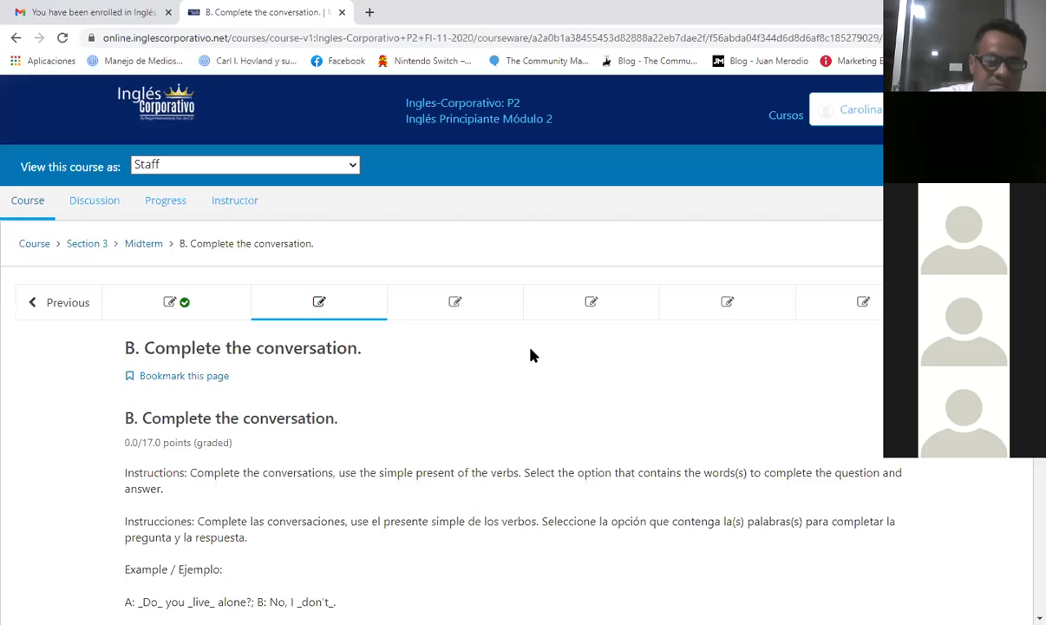
# Read section B's instructions and example, and complete the elevator question in Conversation I with "Does / have"
pyautogui.scroll(-1, 532, 354)
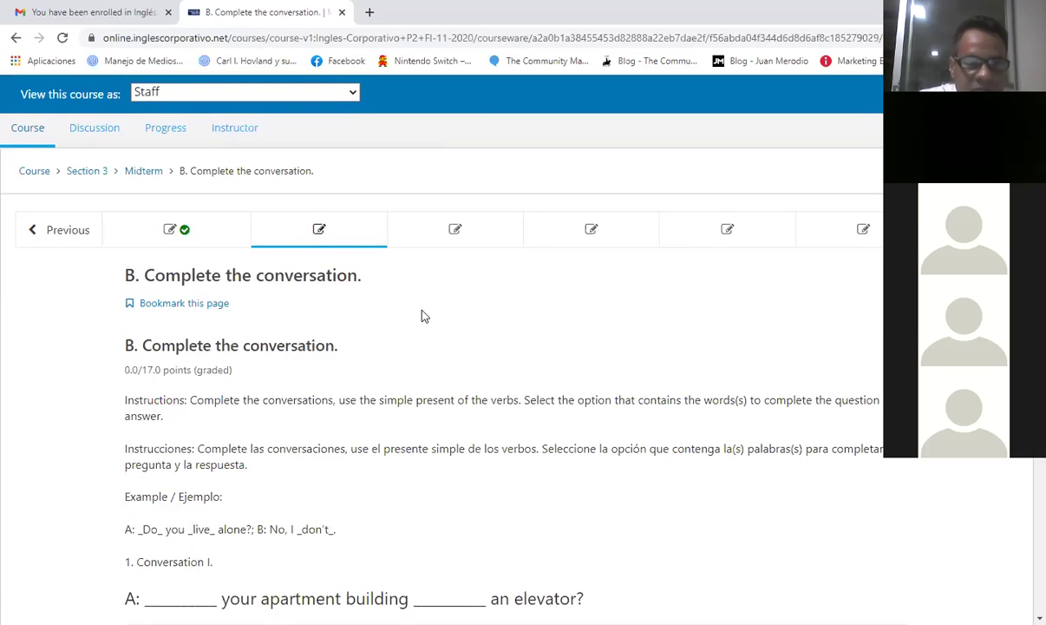
pyautogui.scroll(1, 422, 319)
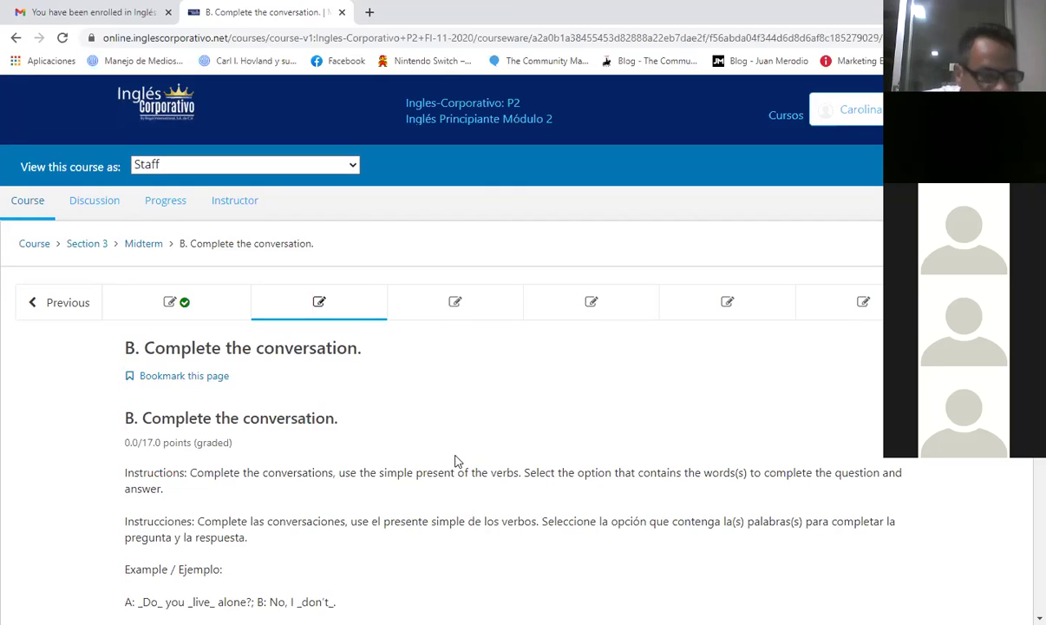
pyautogui.scroll(-3, 456, 460)
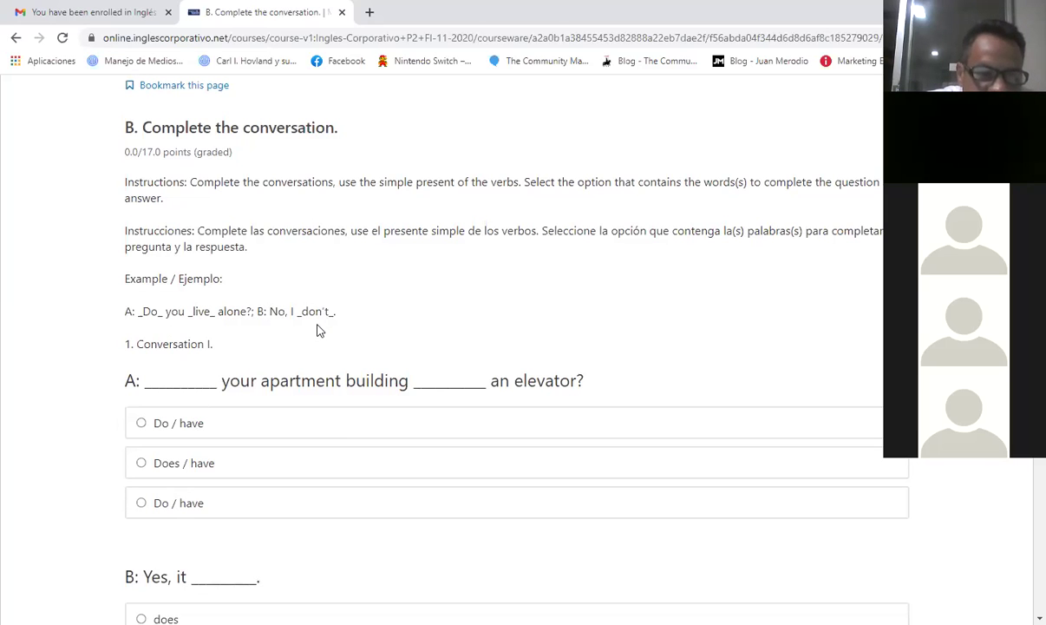
pyautogui.scroll(-1, 317, 329)
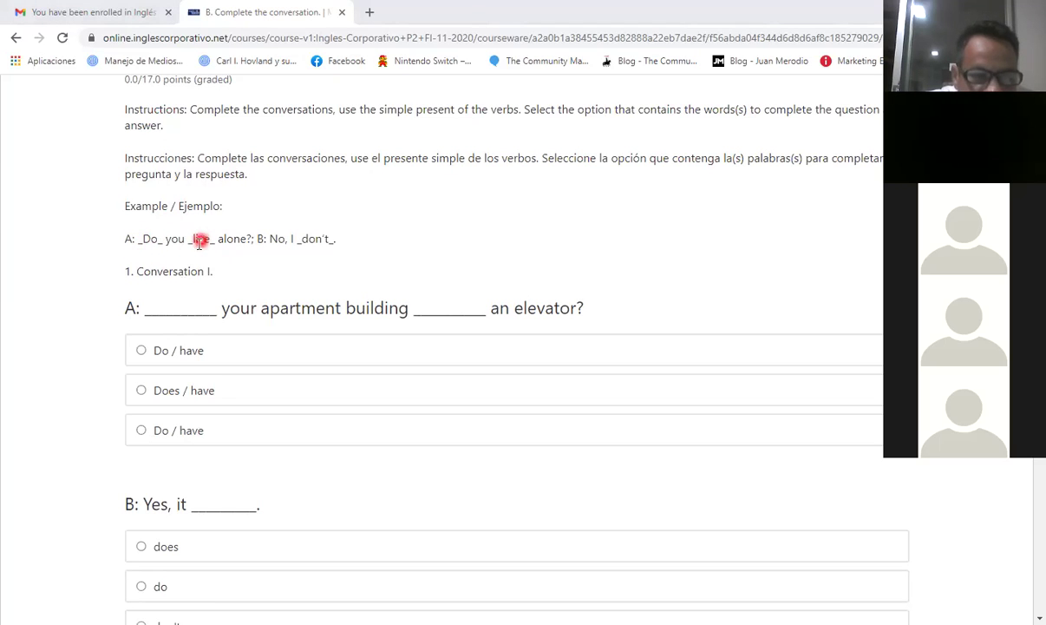
pyautogui.scroll(-1, 371, 286)
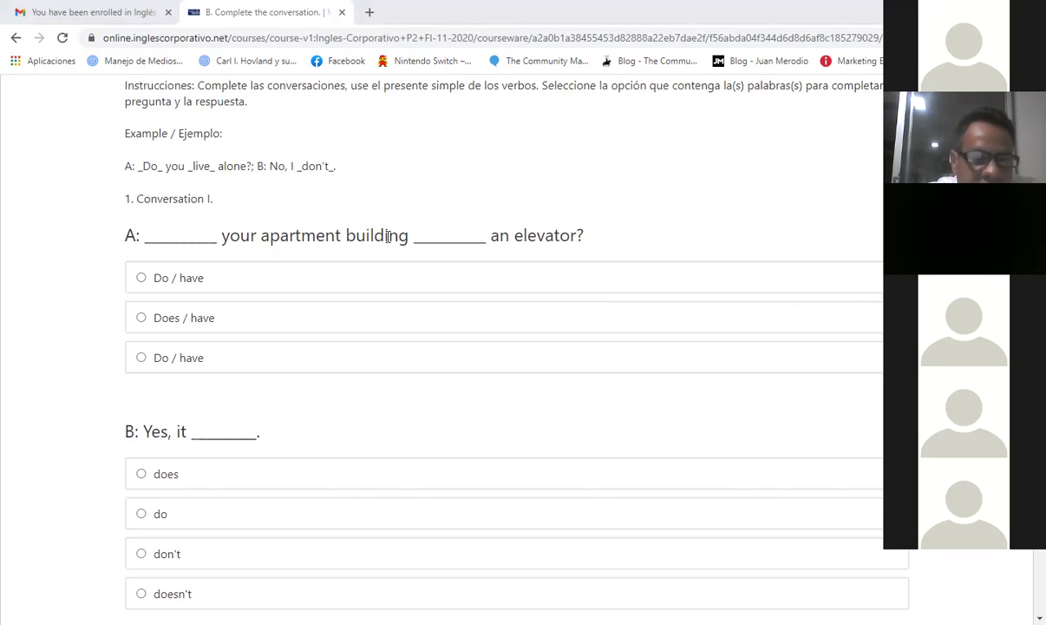
pyautogui.click(141, 319)
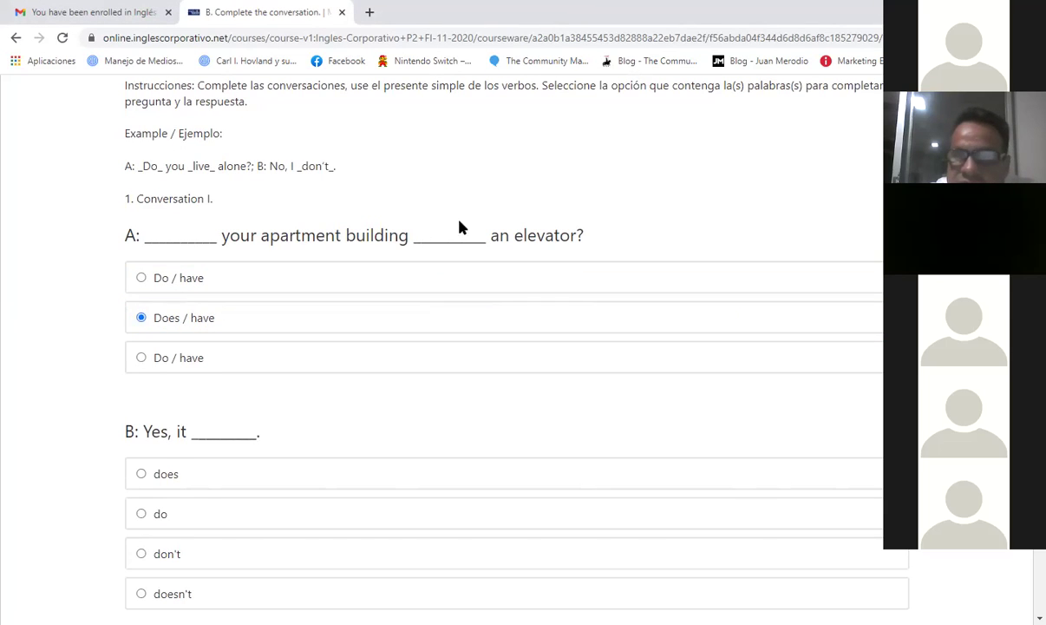
pyautogui.scroll(-1, 511, 325)
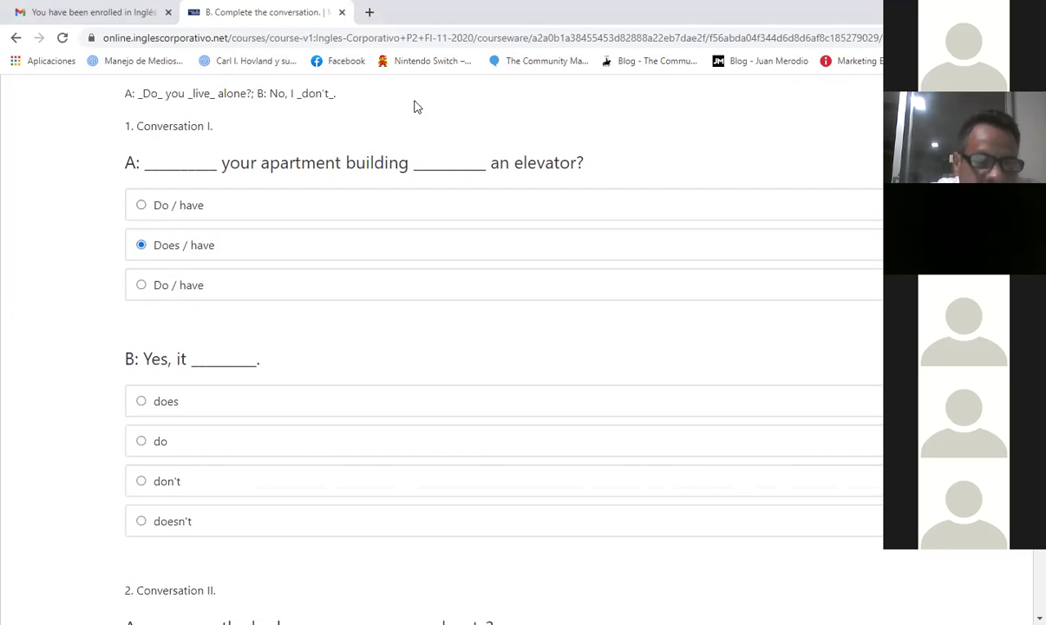
pyautogui.click(233, 169)
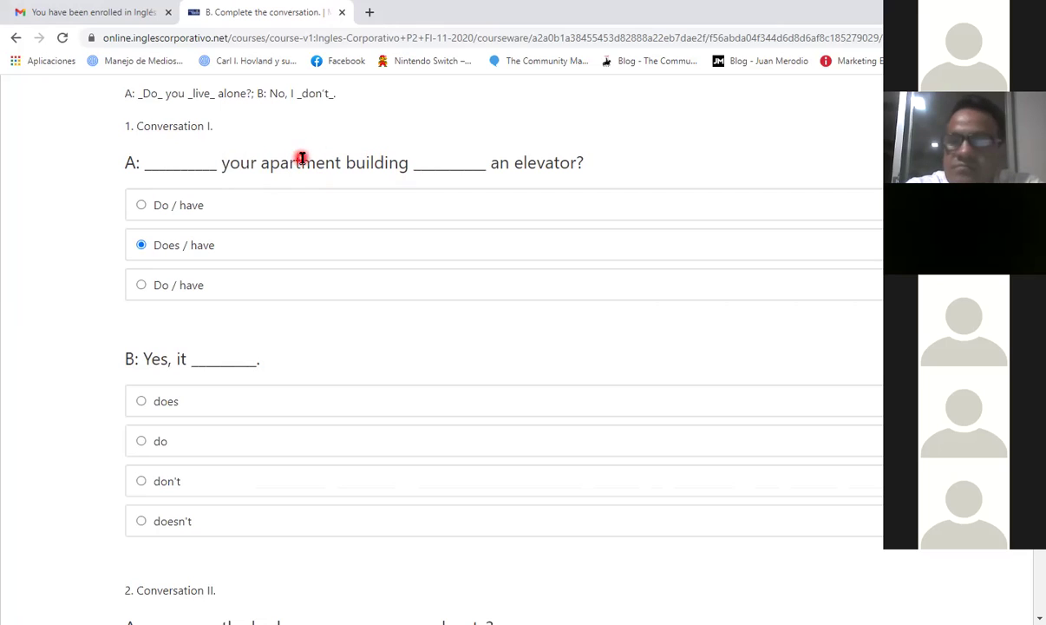
pyautogui.click(162, 246)
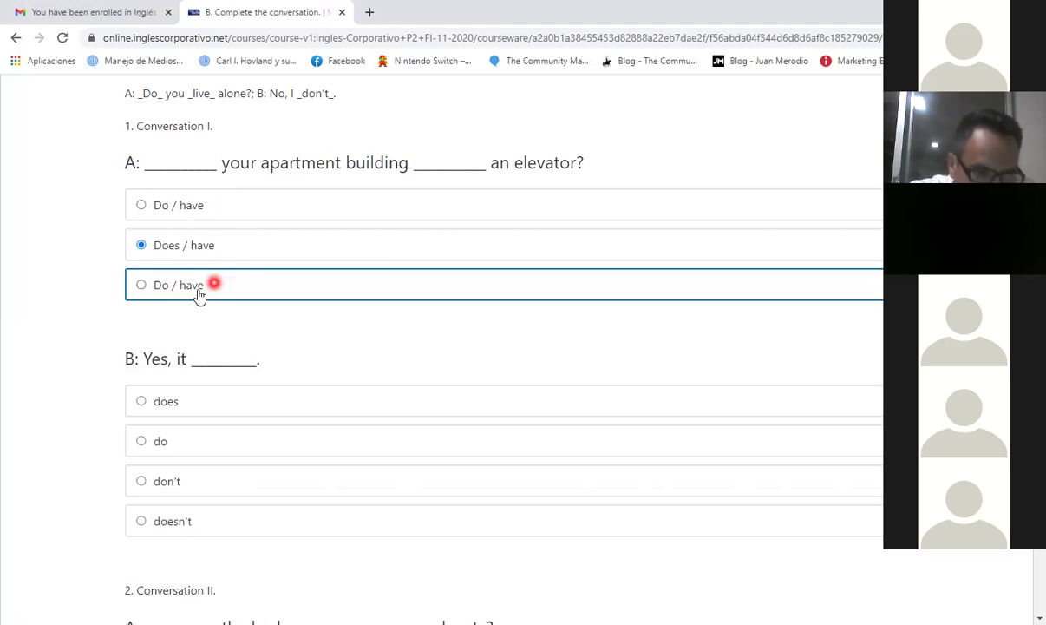
pyautogui.scroll(-1, 258, 219)
pyautogui.scroll(-1, 262, 219)
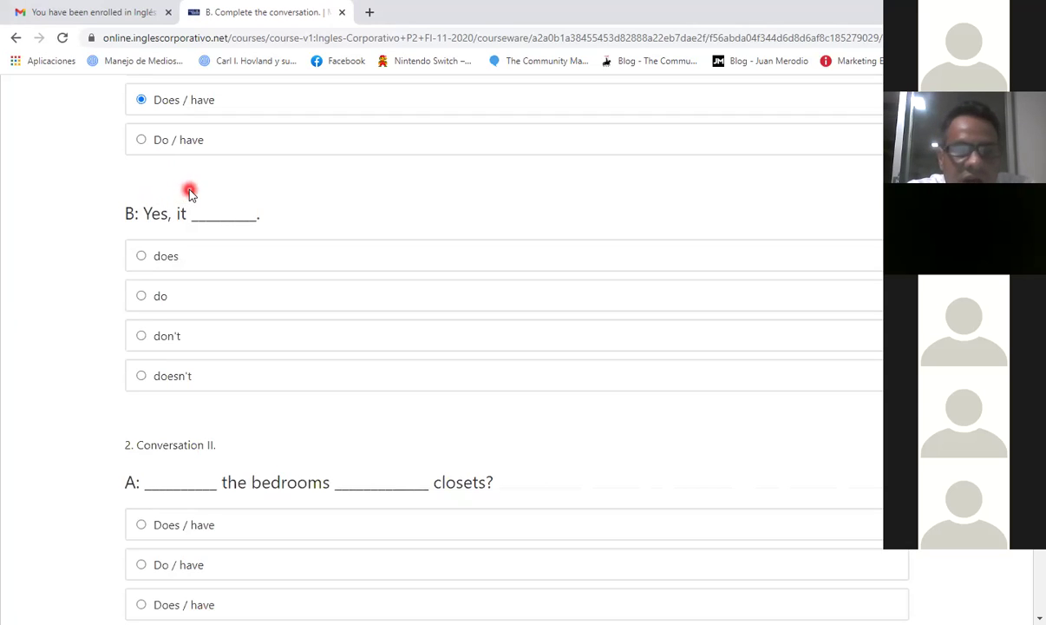
# Answer Conversation I's "Yes, it" reply with "does" and Conversation II's bedroom closets question with "Do / have"
pyautogui.click(141, 255)
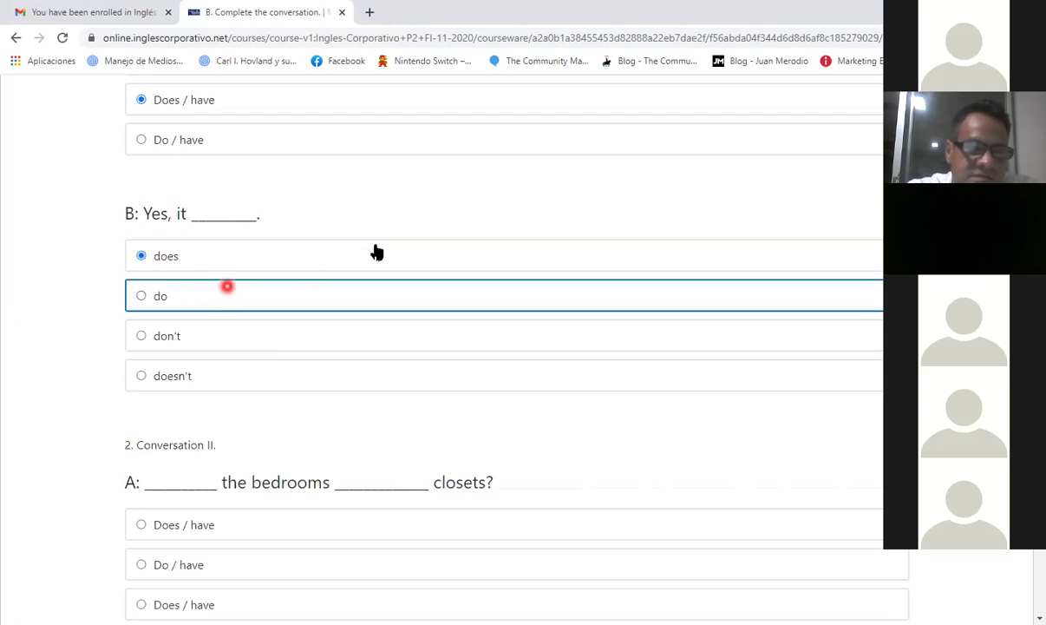
pyautogui.scroll(-1, 381, 232)
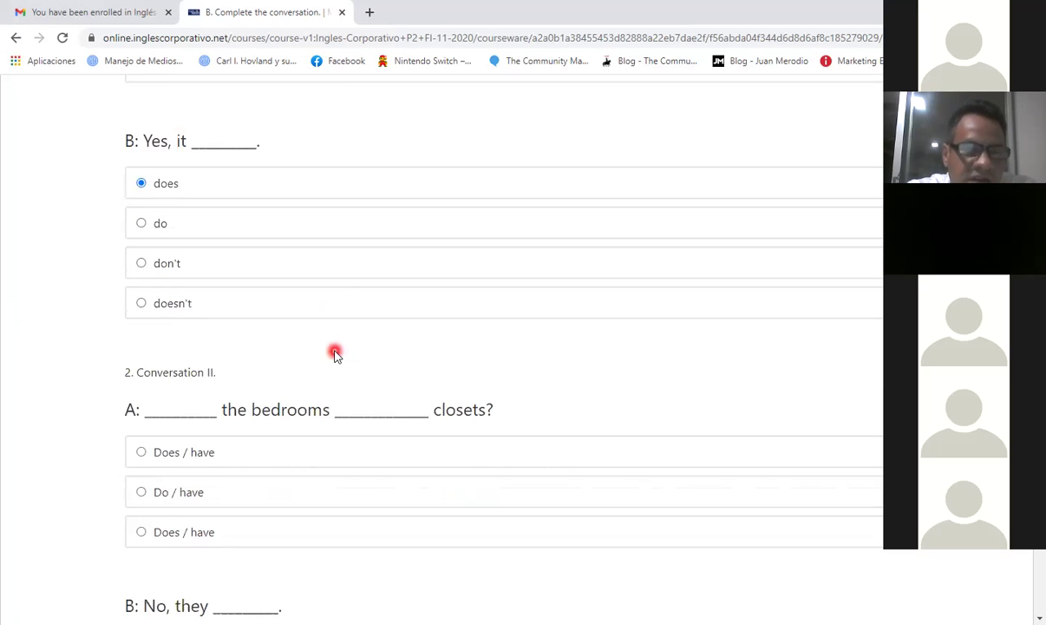
pyautogui.scroll(-1, 152, 434)
pyautogui.scroll(-1, 157, 425)
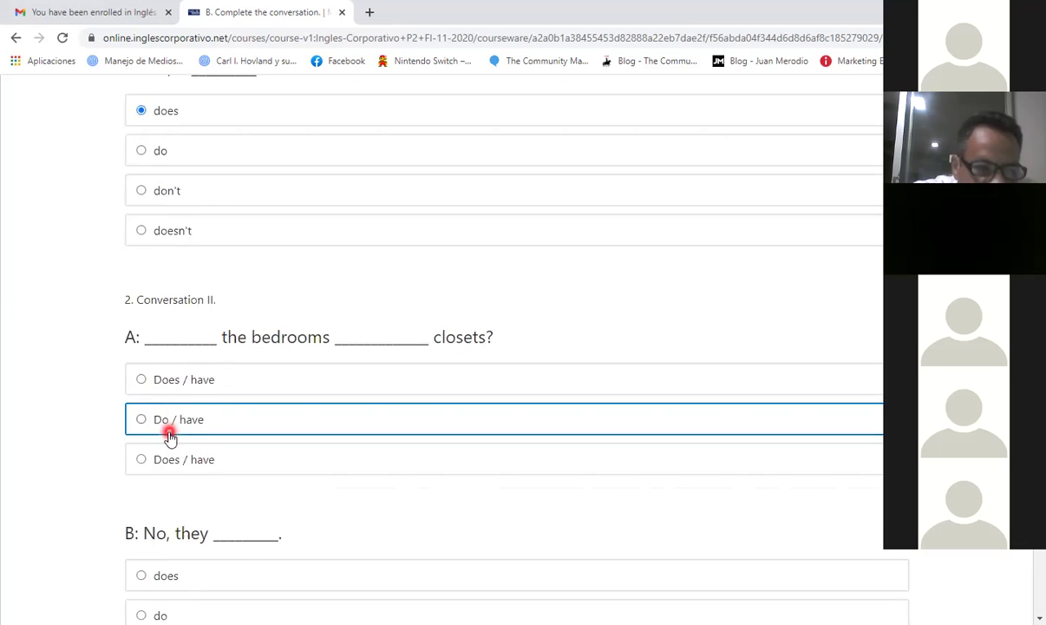
pyautogui.scroll(-1, 170, 433)
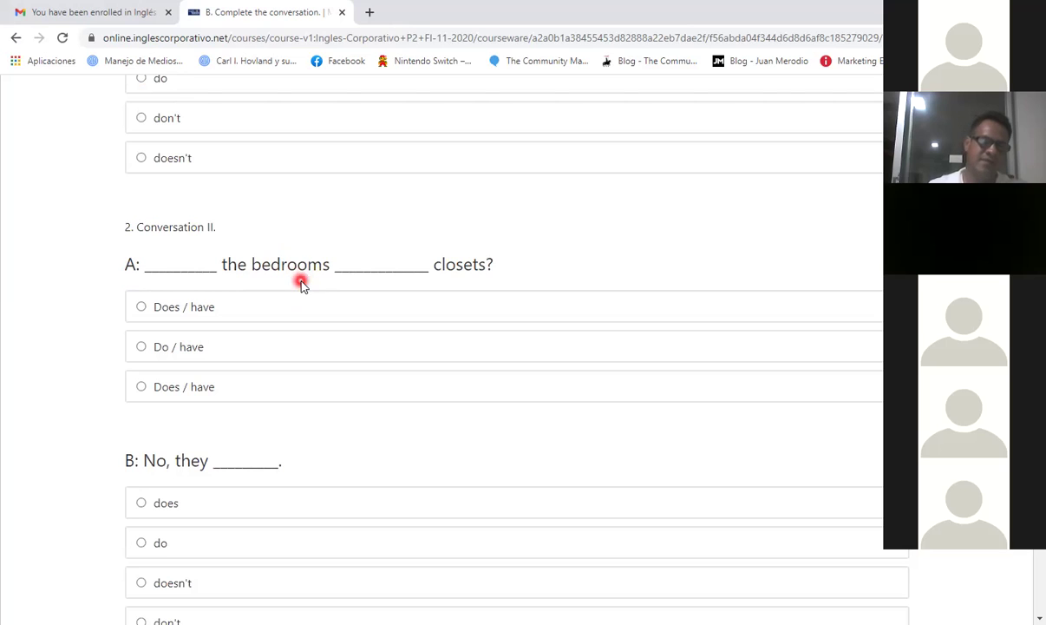
pyautogui.click(167, 356)
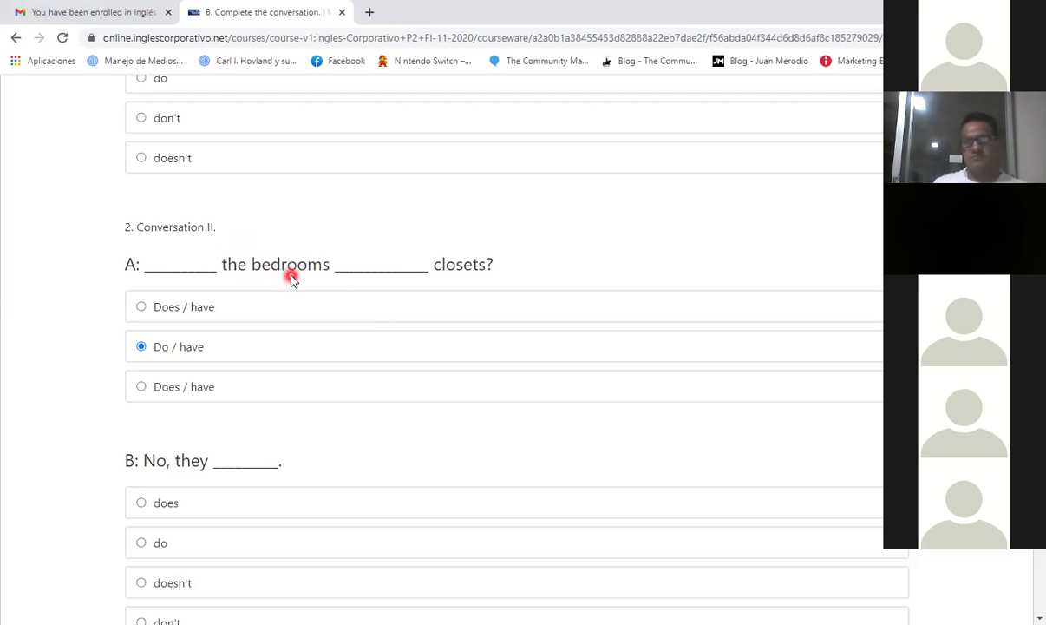
pyautogui.scroll(5, 278, 286)
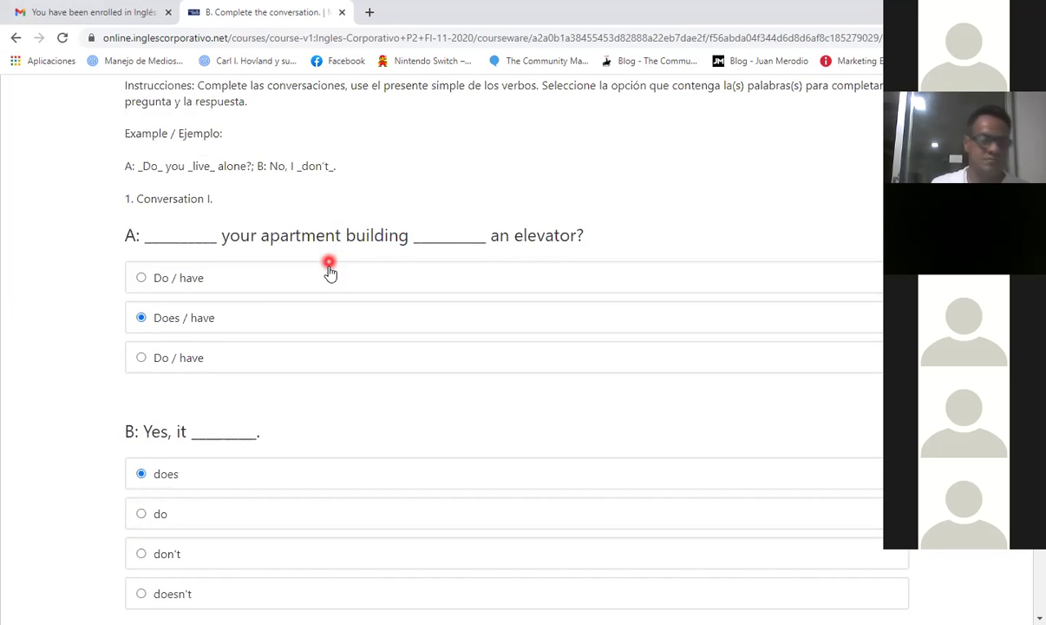
pyautogui.scroll(-3, 329, 274)
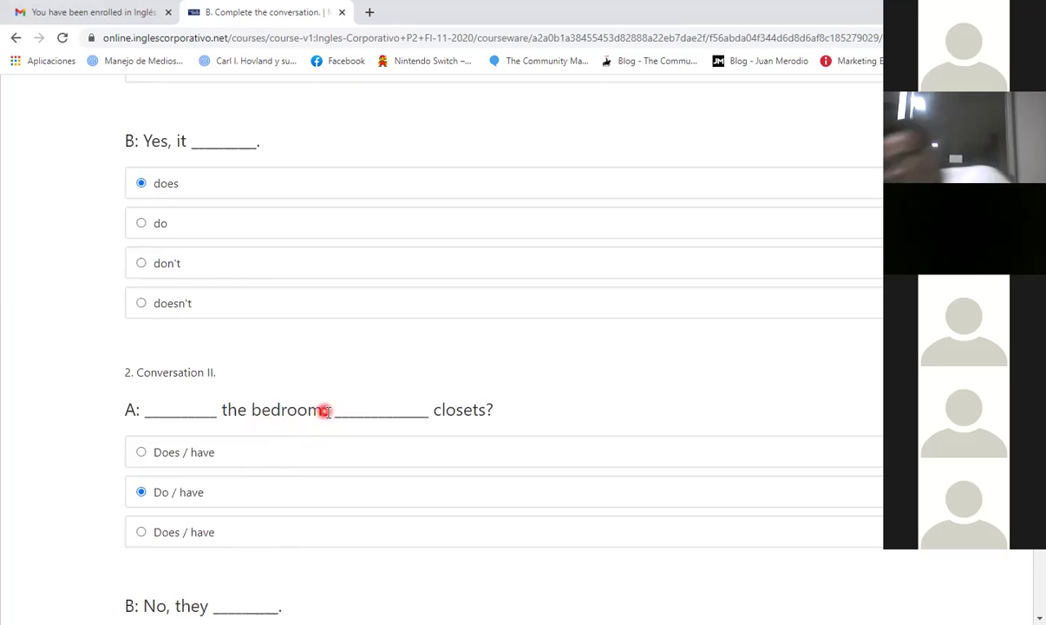
pyautogui.click(230, 484)
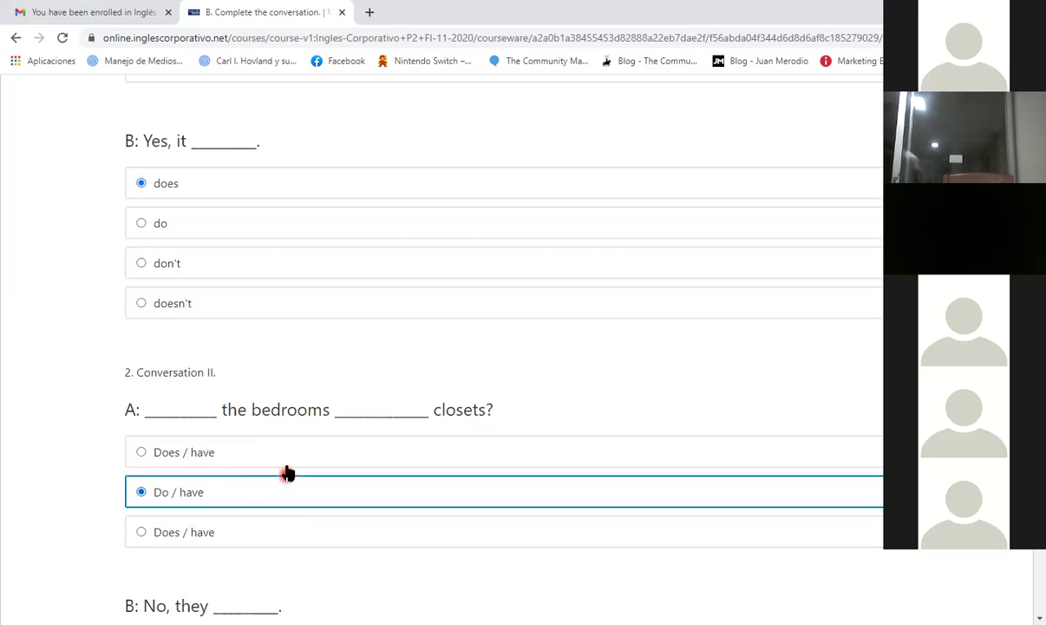
# Complete Conversation II's "No, they" reply with "don't" and submit the section B answers
pyautogui.scroll(-3, 297, 457)
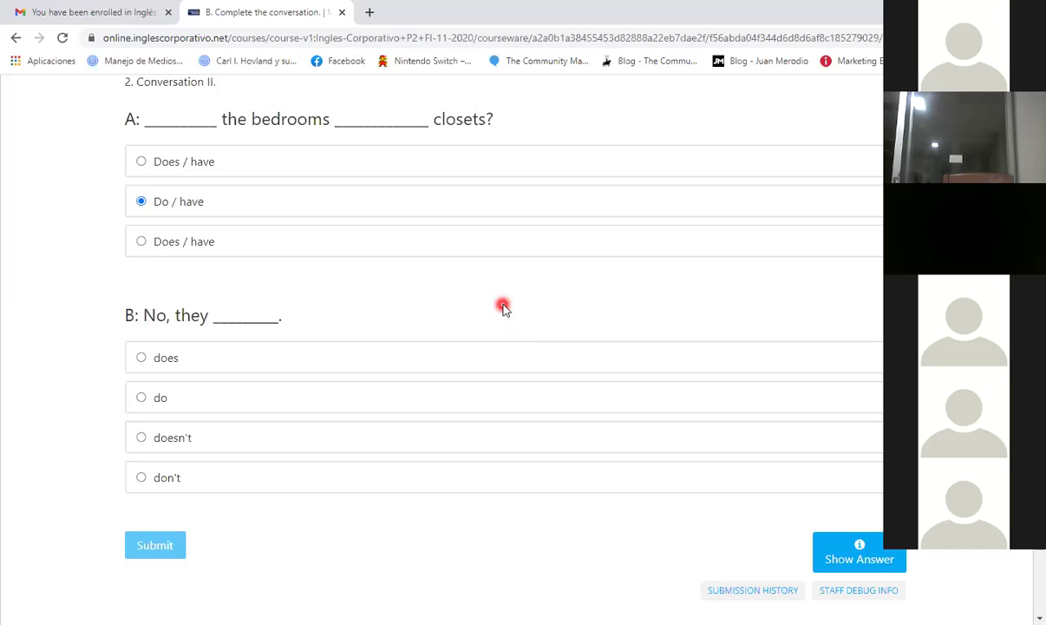
pyautogui.click(141, 483)
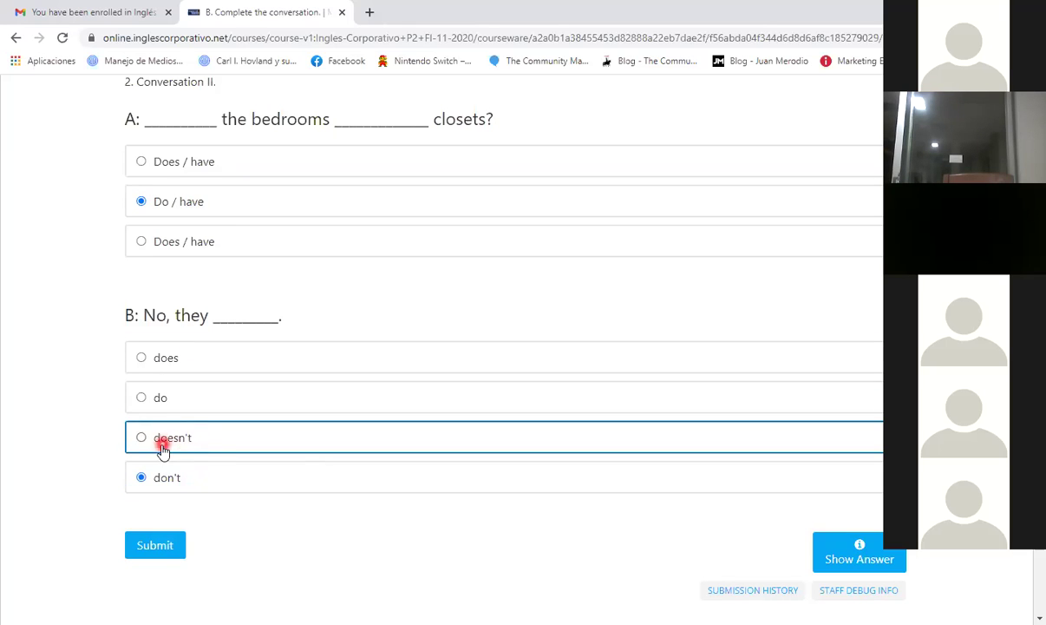
pyautogui.click(160, 550)
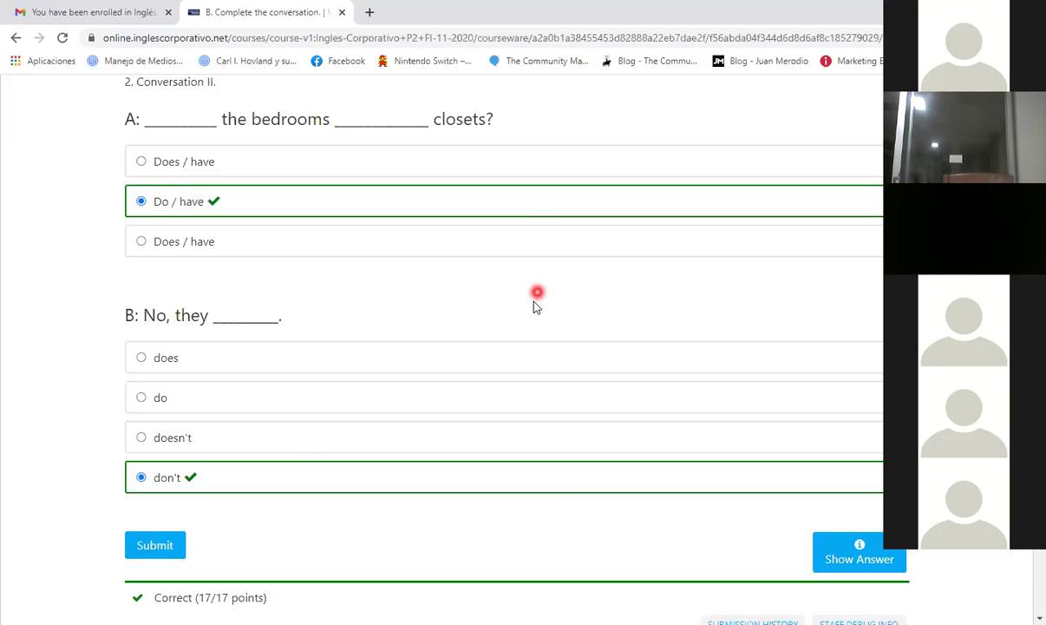
# Review the graded conversation answers and move on to the Midterm's "C. Unscramble the sentences" exercise
pyautogui.scroll(5, 448, 427)
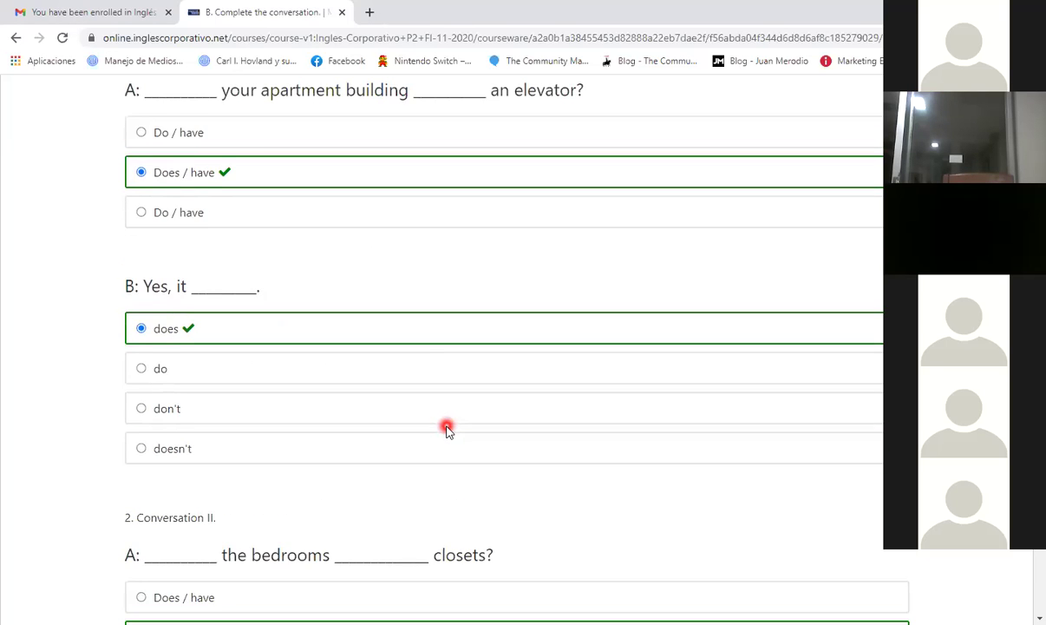
pyautogui.scroll(2, 448, 429)
pyautogui.scroll(-10, 448, 429)
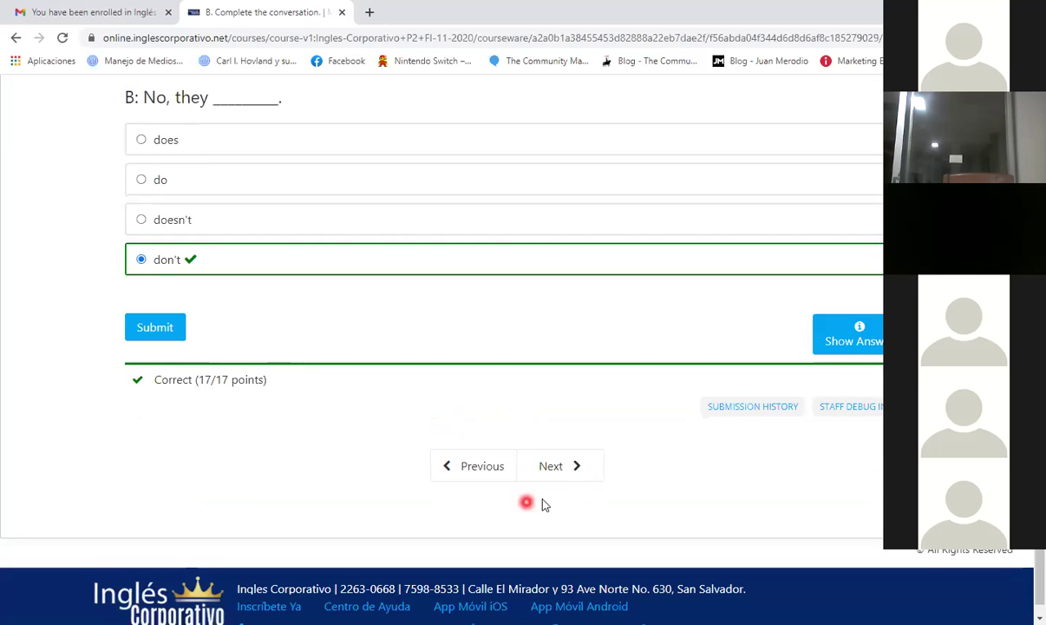
pyautogui.click(547, 468)
# Read section C's instructions and answer the first scrambled sentence with "there isn't a mirror in the bedroom"
pyautogui.scroll(-2, 349, 348)
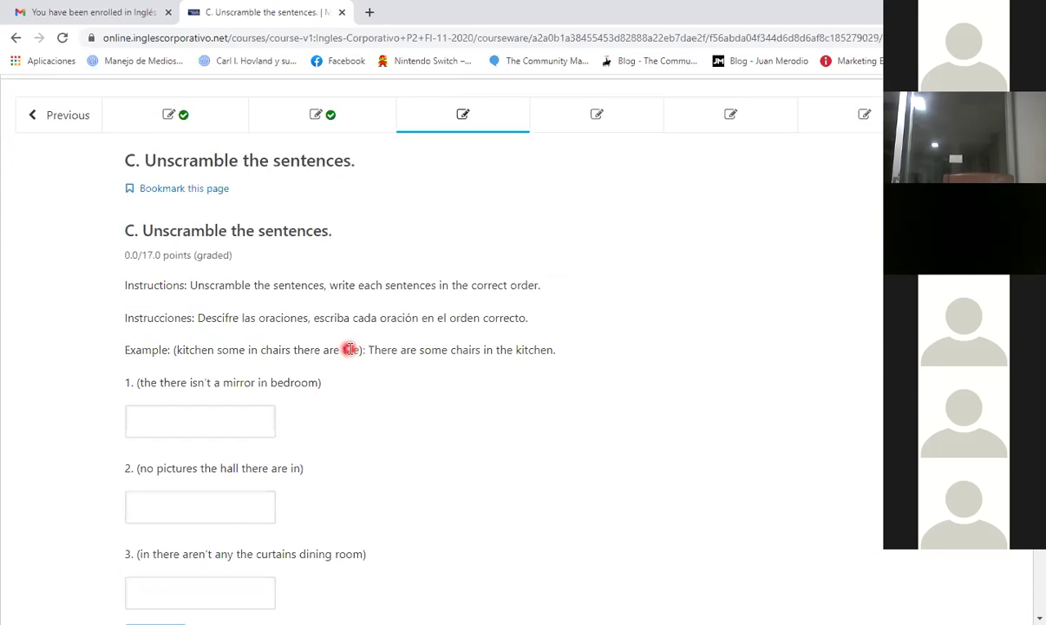
pyautogui.scroll(-2, 350, 347)
pyautogui.scroll(2, 350, 345)
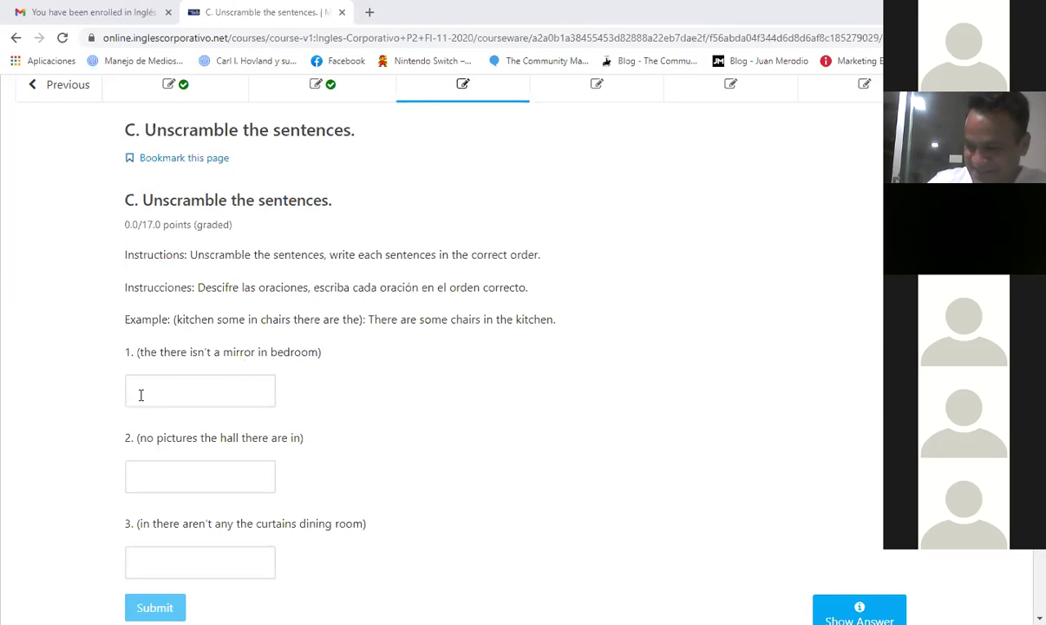
pyautogui.click(212, 394)
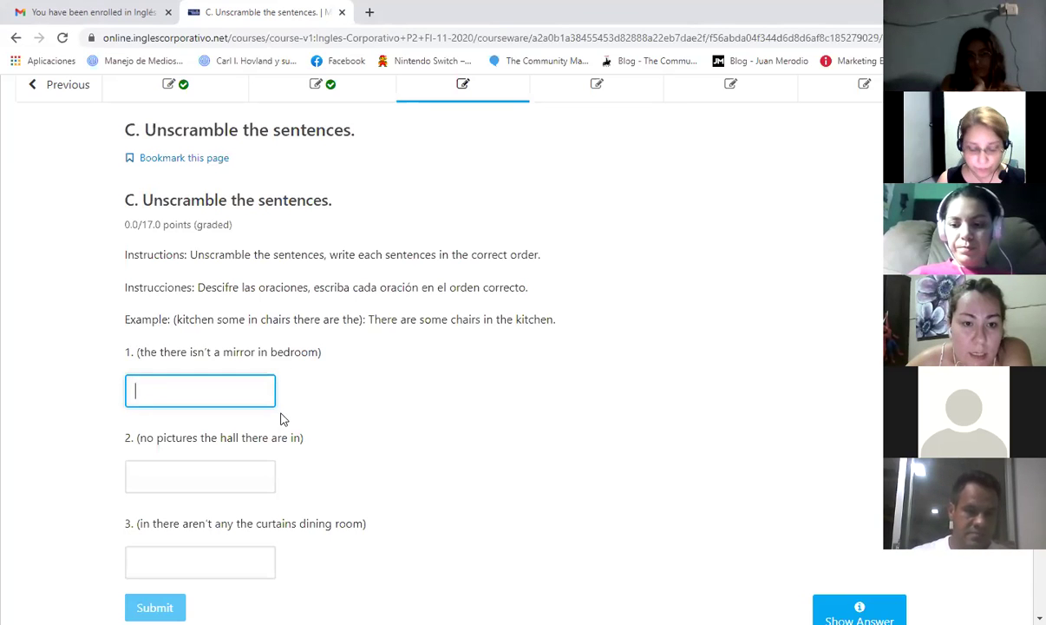
pyautogui.write("there isn't a mirror in")
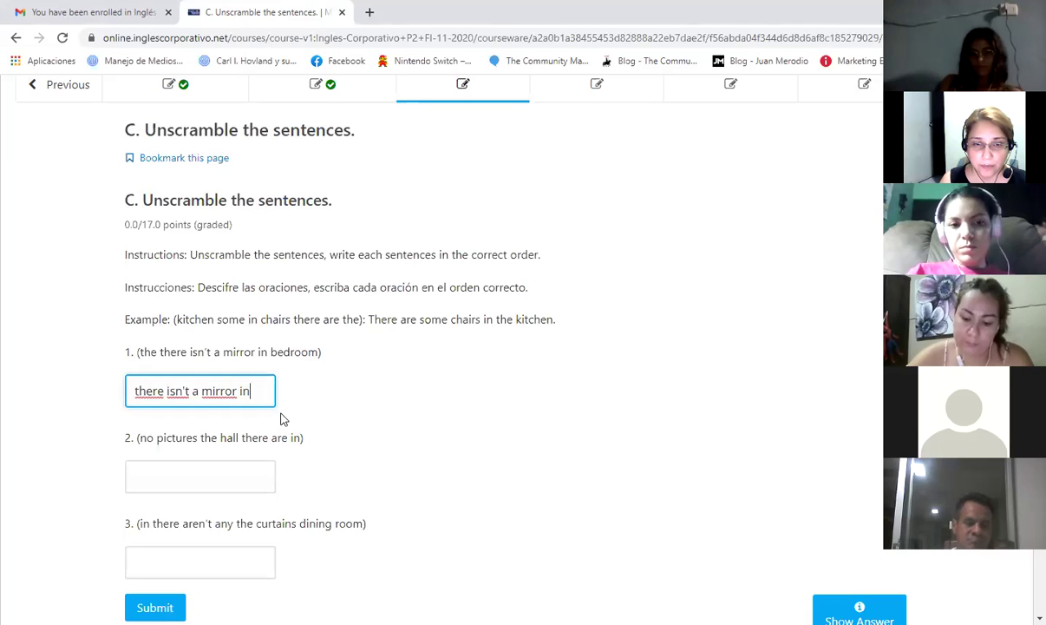
pyautogui.write('e b')
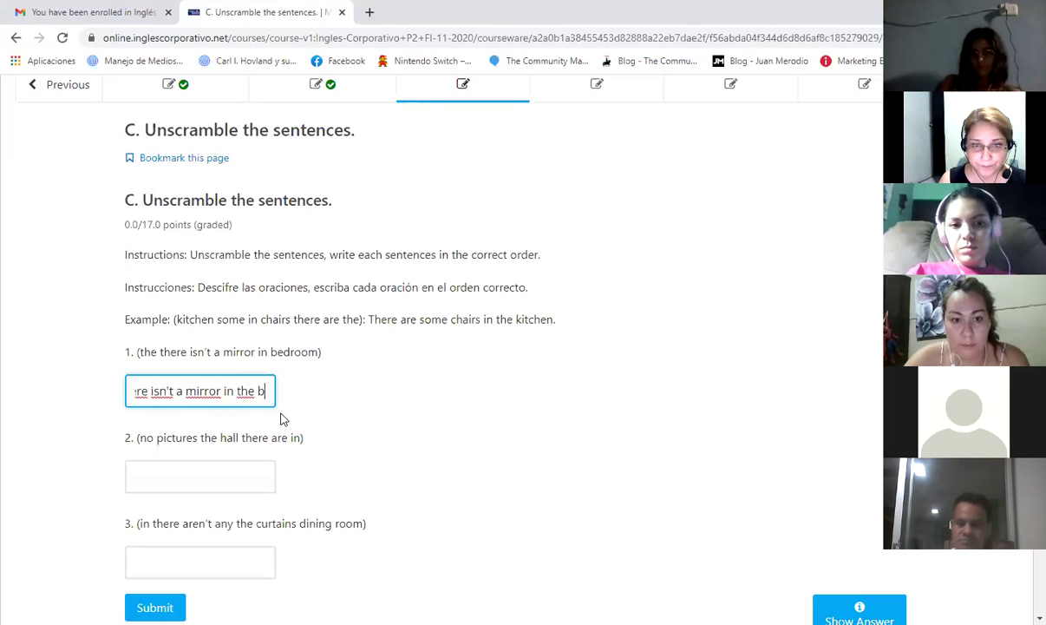
pyautogui.write('edro')
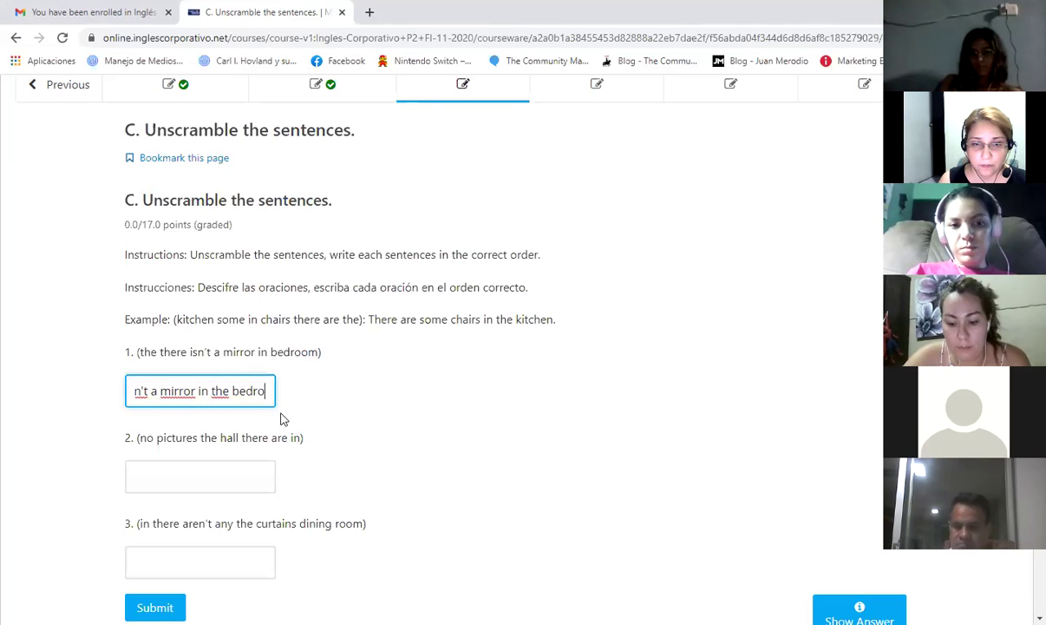
pyautogui.write('om')
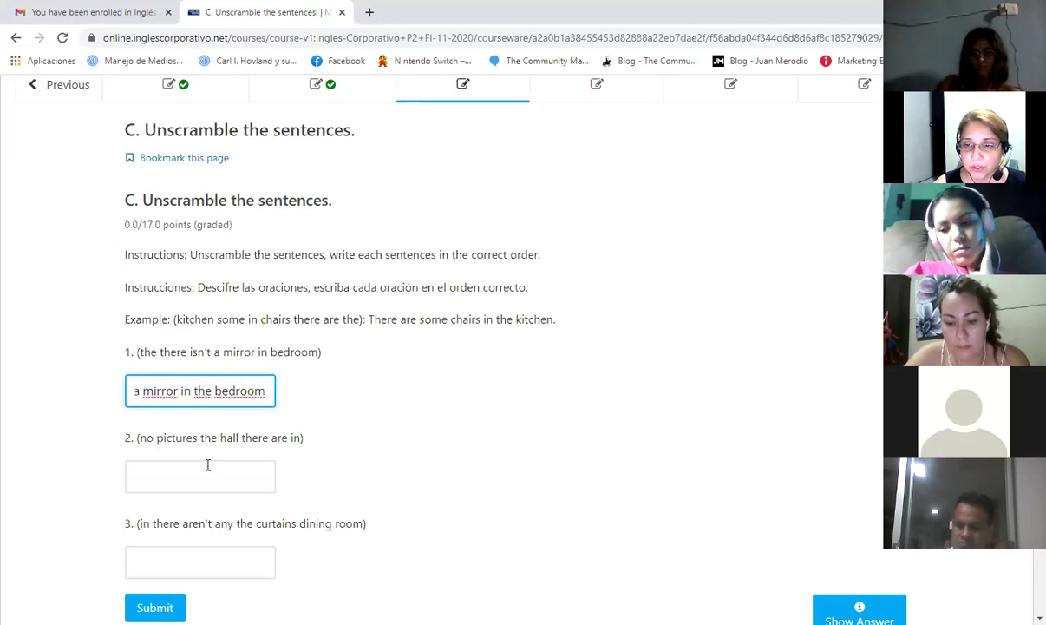
# Fill in the answer to the second scrambled sentence as "there are pictures no pictures in the hall"
pyautogui.click(183, 474)
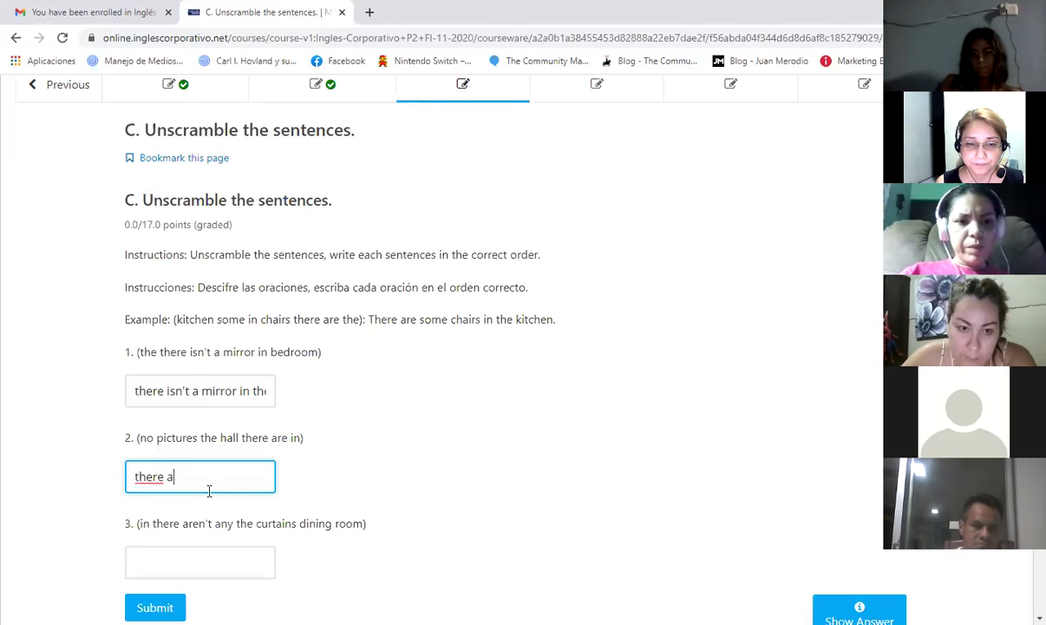
pyautogui.write('e pc')
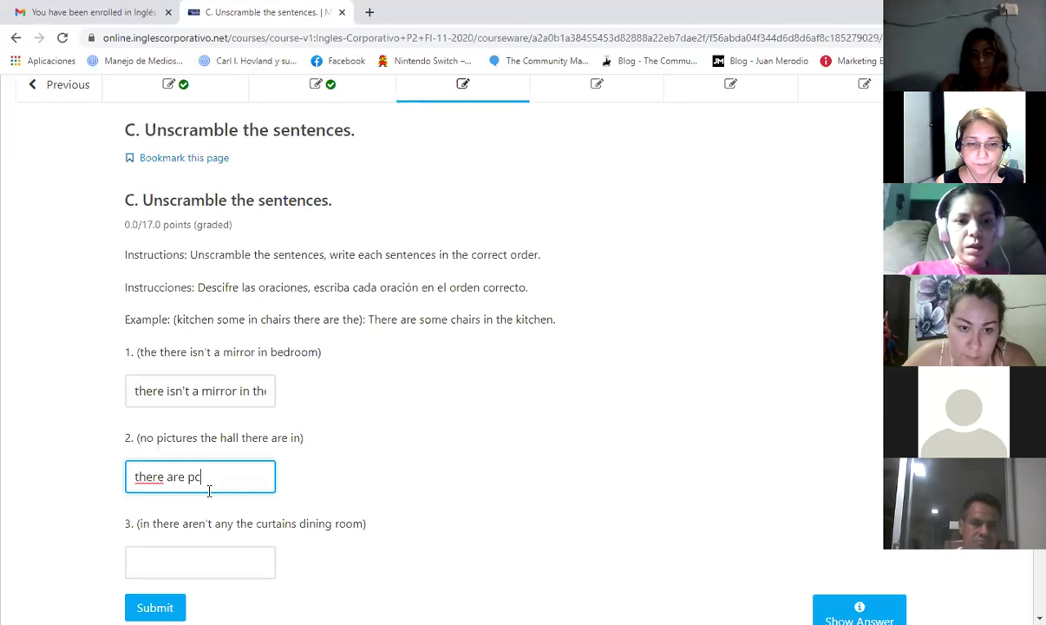
pyautogui.press('BackSpace')
pyautogui.write('ictures')
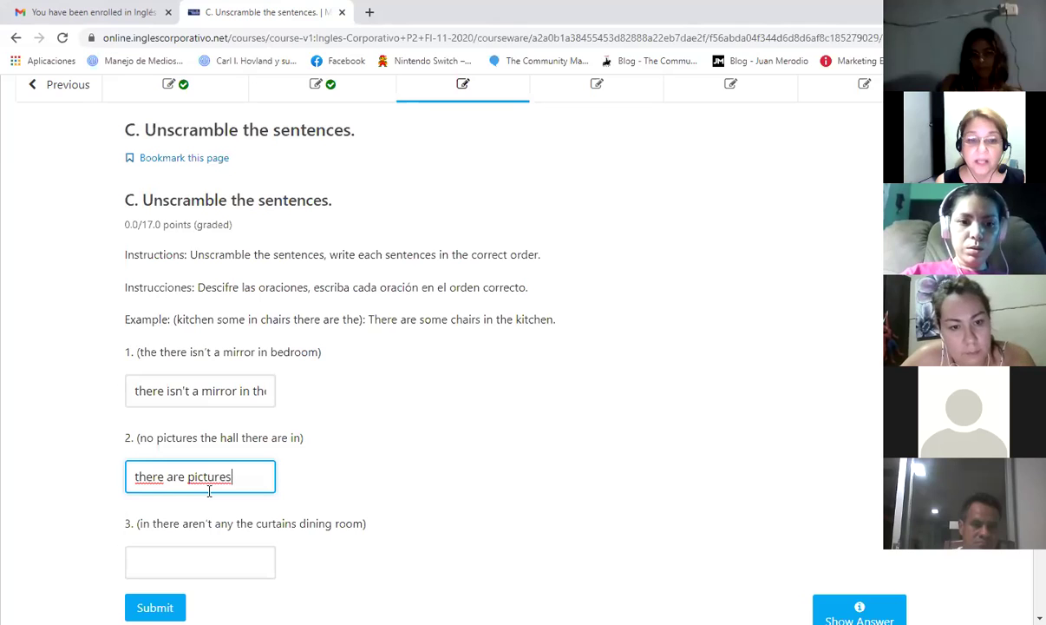
pyautogui.write(' no pic')
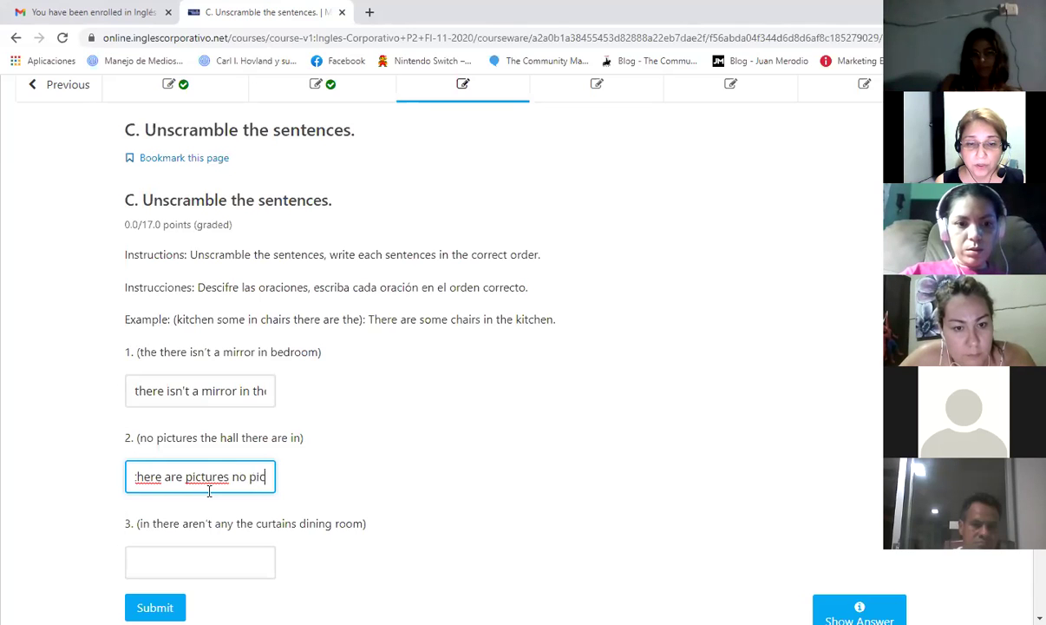
pyautogui.write('tures in ')
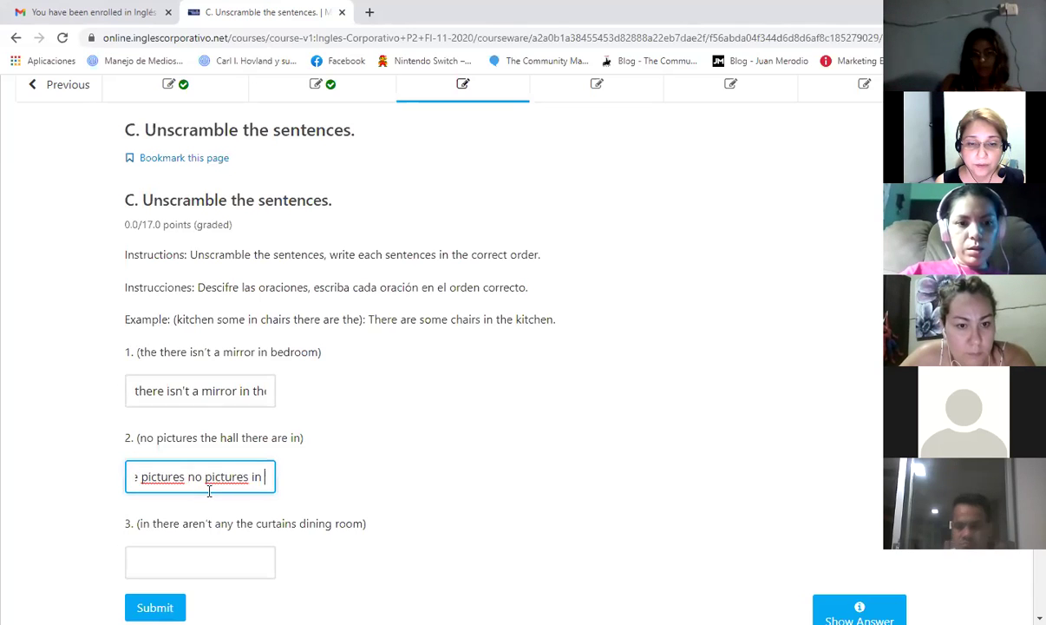
pyautogui.write('the hall')
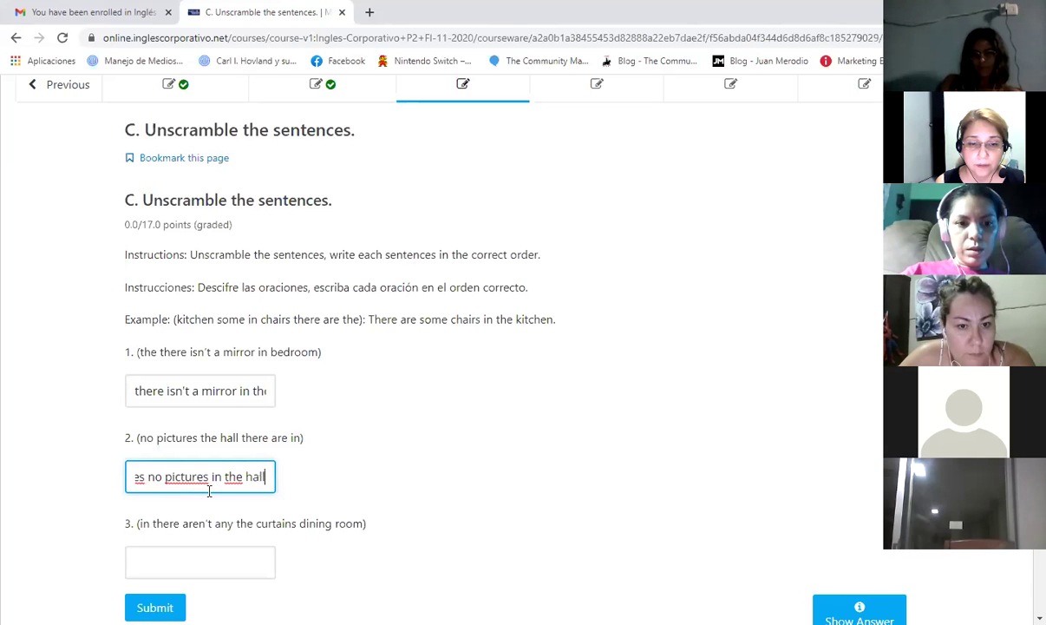
# Delete the extra "pictures" before "no" so the second answer reads "there are no pictures in the hall"
pyautogui.scroll(-1, 283, 505)
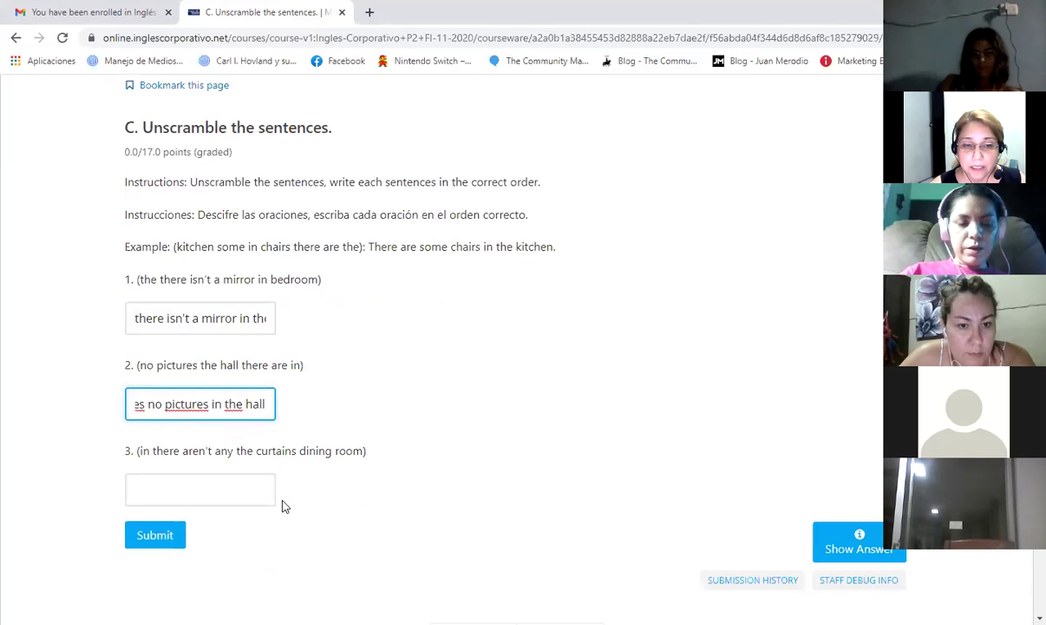
pyautogui.click(194, 406)
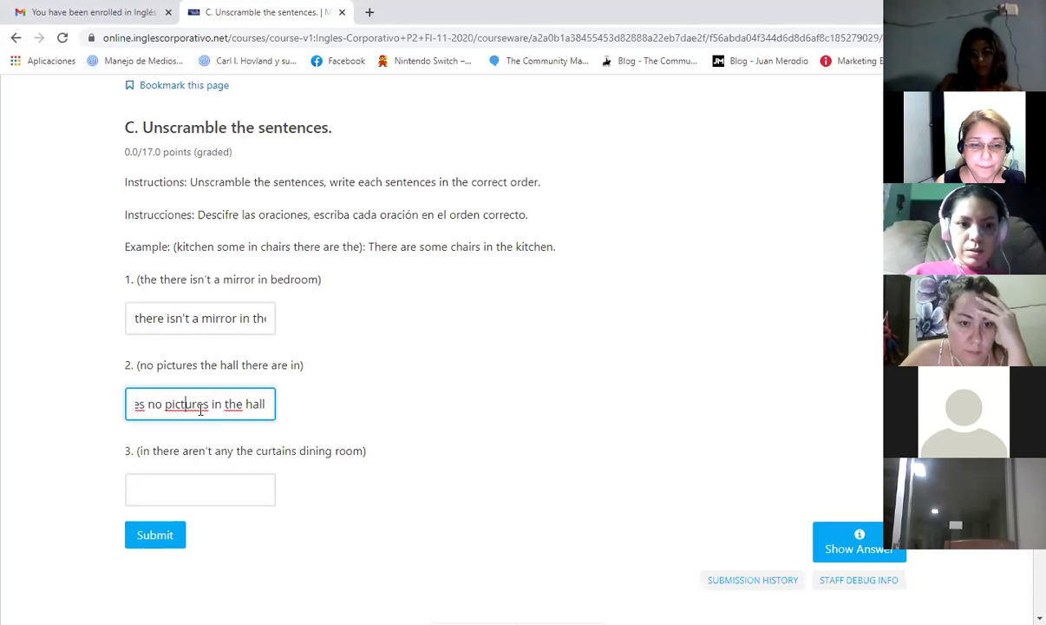
pyautogui.press('Left')
pyautogui.press('Left')
pyautogui.press('Left')
pyautogui.press('Left')
pyautogui.press('Left')
pyautogui.press('Left')
pyautogui.press('Left')
pyautogui.press('Left')
pyautogui.press('Left')
pyautogui.press('Left')
pyautogui.press('Left')
pyautogui.press('Left')
pyautogui.press('Left')
pyautogui.press('Left')
pyautogui.press('Left')
pyautogui.press('Left')
pyautogui.press('Left')
pyautogui.press('Left')
pyautogui.press('Left')
pyautogui.press('Left')
pyautogui.press('Left')
pyautogui.press('Delete')
pyautogui.press('Delete')
pyautogui.press('Delete')
pyautogui.press('Delete')
pyautogui.press('Delete')
pyautogui.press('Delete')
pyautogui.press('Delete')
pyautogui.press('Delete')
pyautogui.press('Delete')
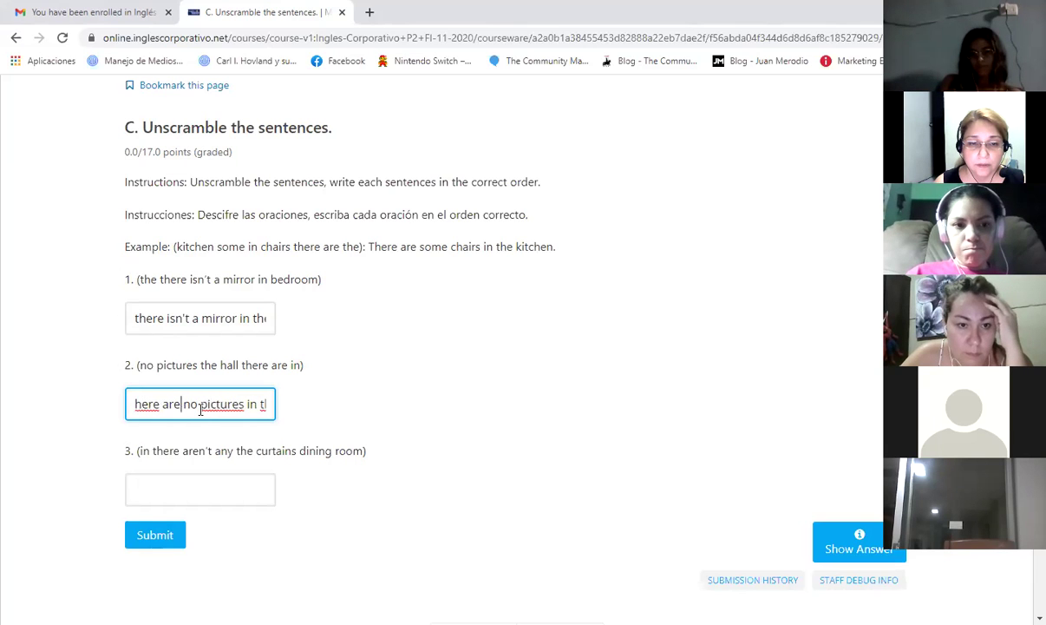
# Fill in the answer to the third scrambled sentence as "there aren't any in curtains dining room"
pyautogui.scroll(-1, 227, 372)
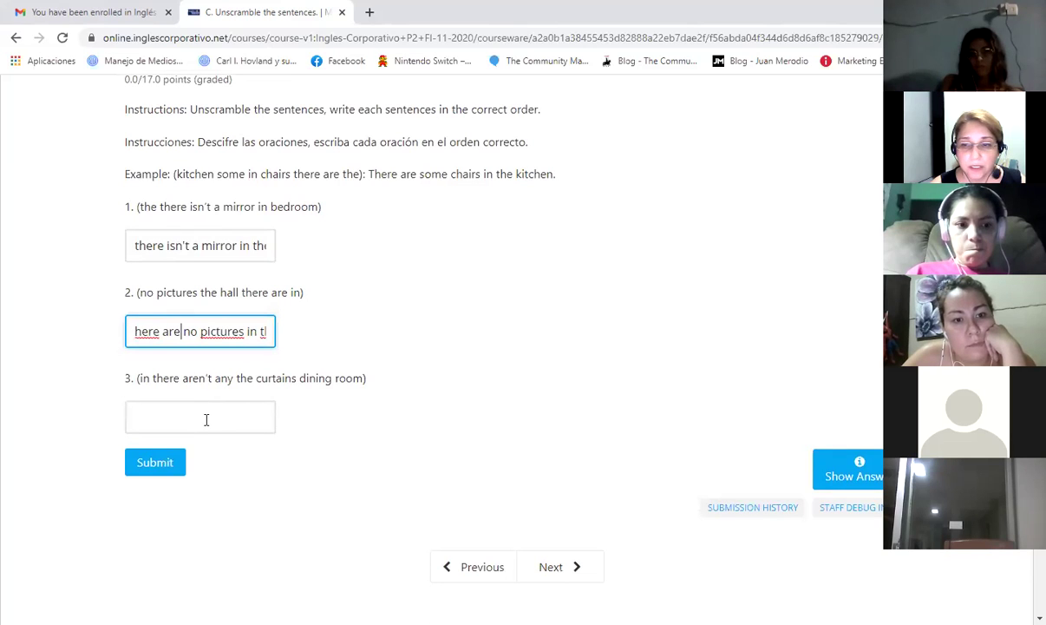
pyautogui.click(206, 420)
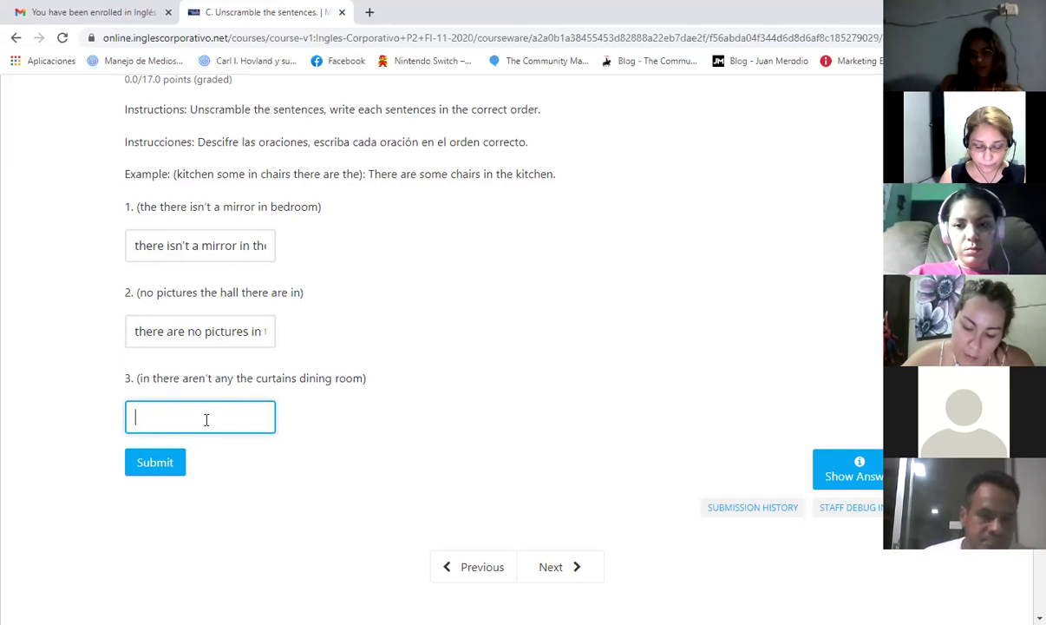
pyautogui.write('there an')
pyautogui.press('BackSpace')
pyautogui.write('ren')
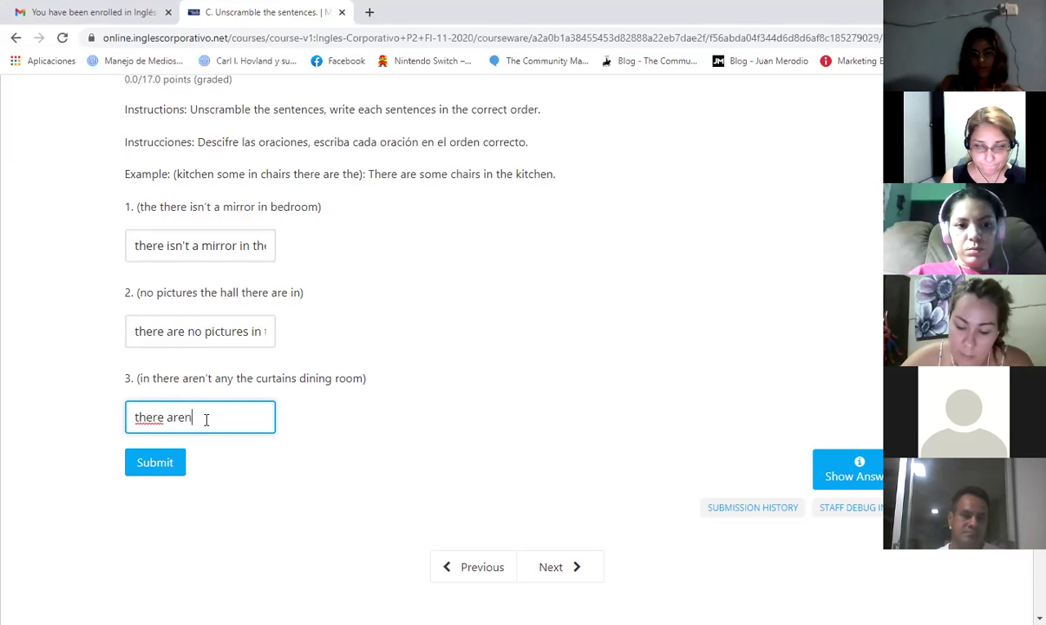
pyautogui.write("'")
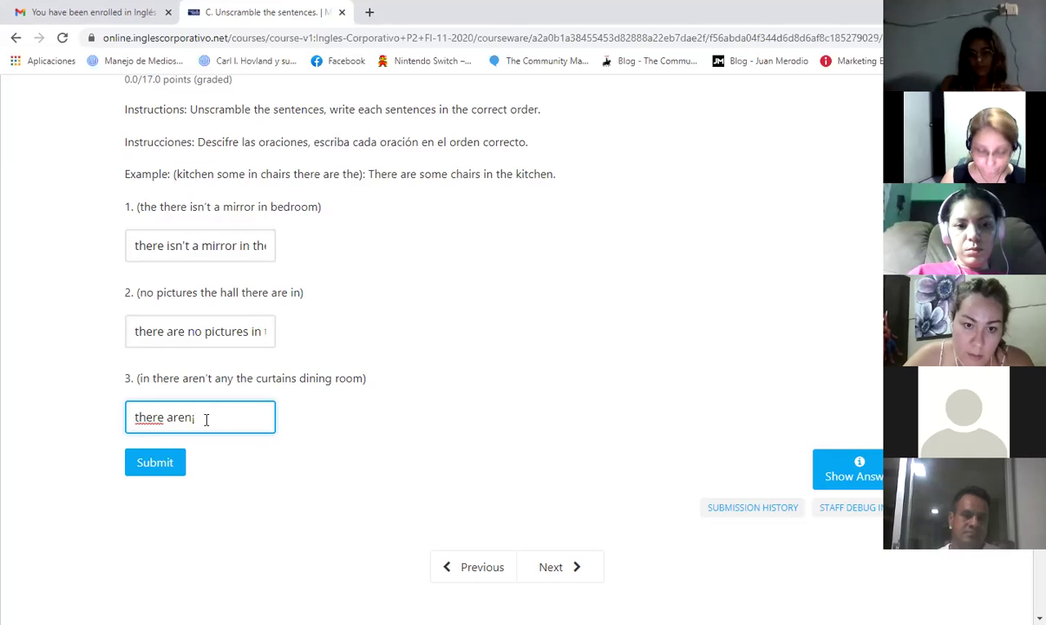
pyautogui.press('BackSpace')
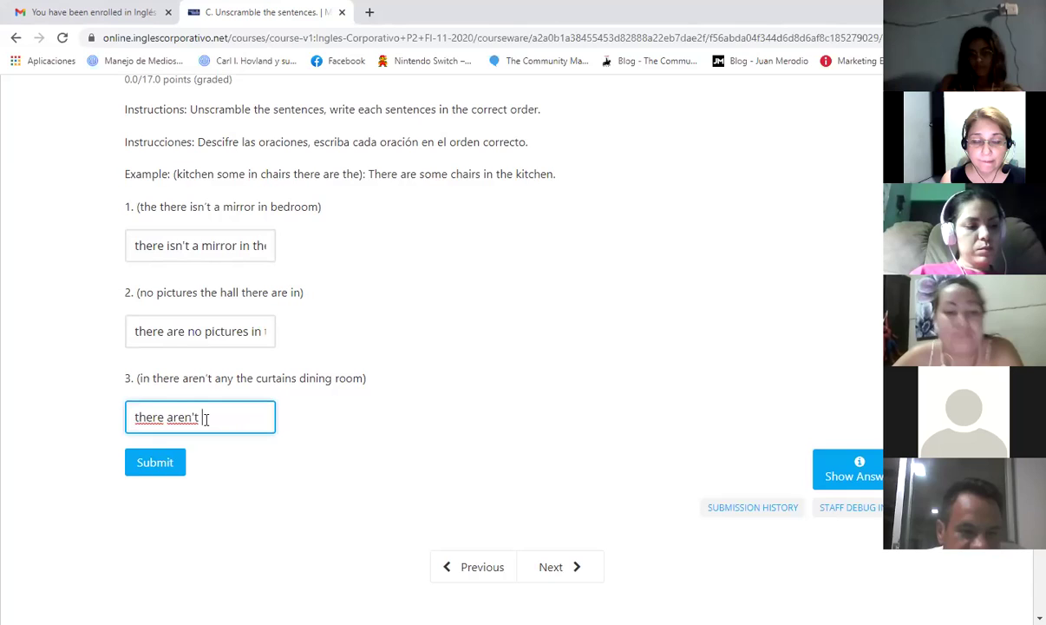
pyautogui.write('any')
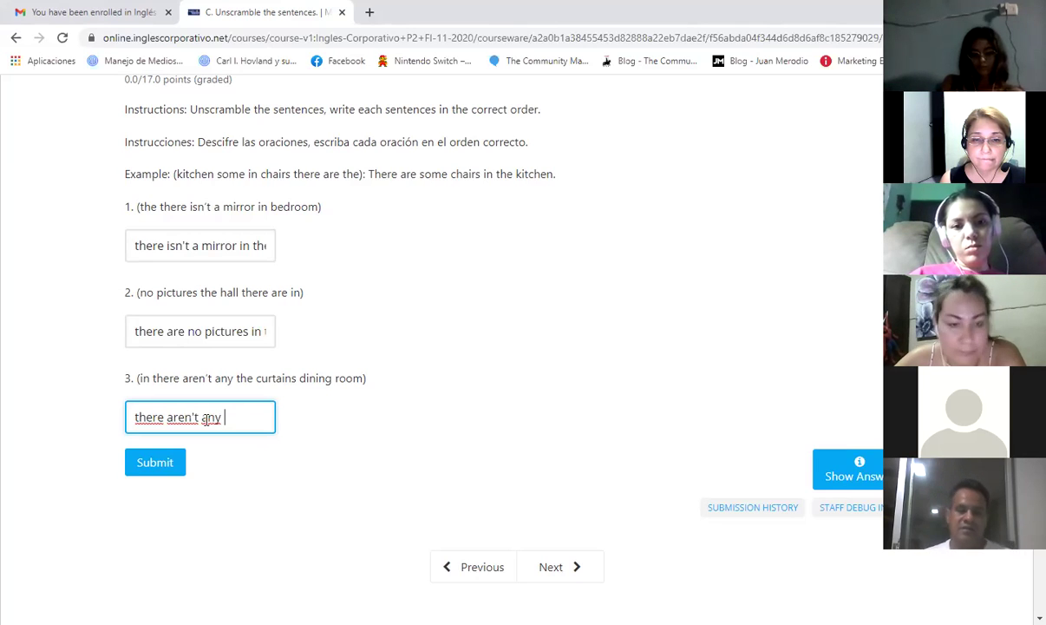
pyautogui.write('in')
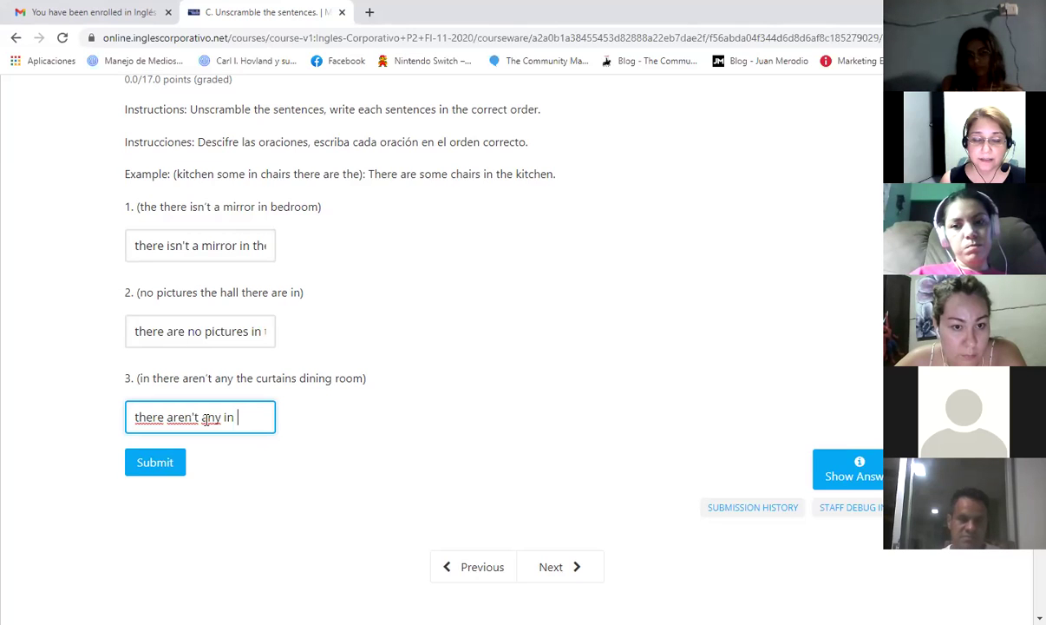
pyautogui.write('curt')
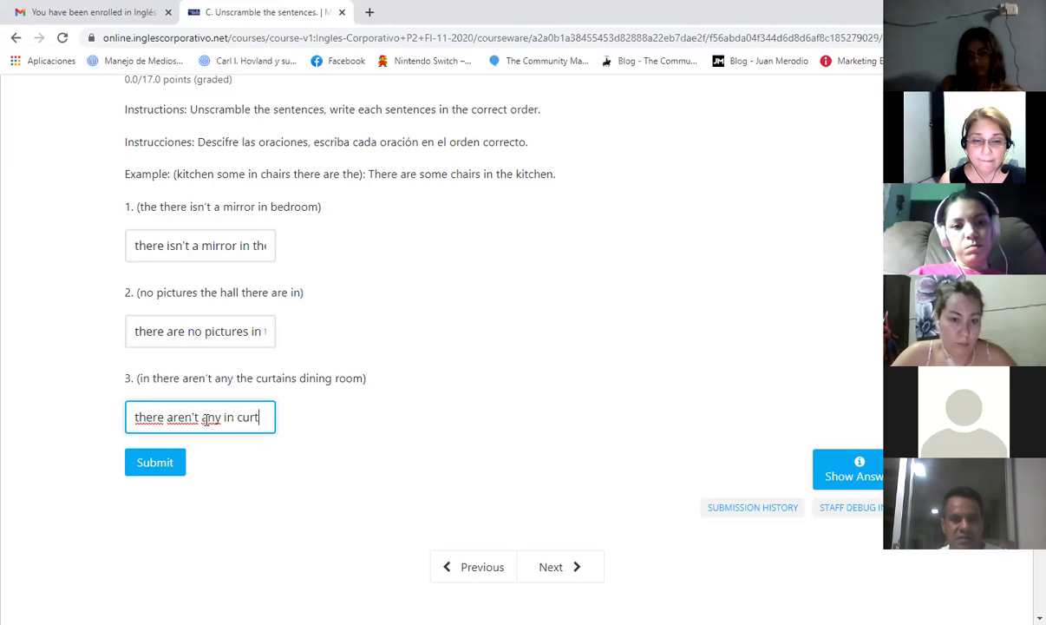
pyautogui.write('ains')
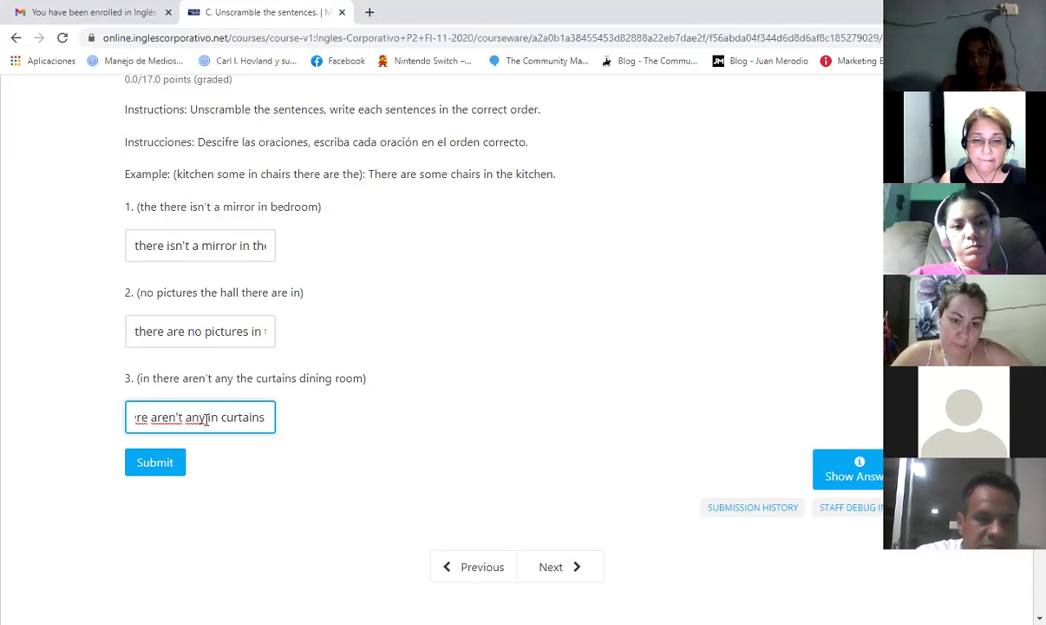
pyautogui.write(' d')
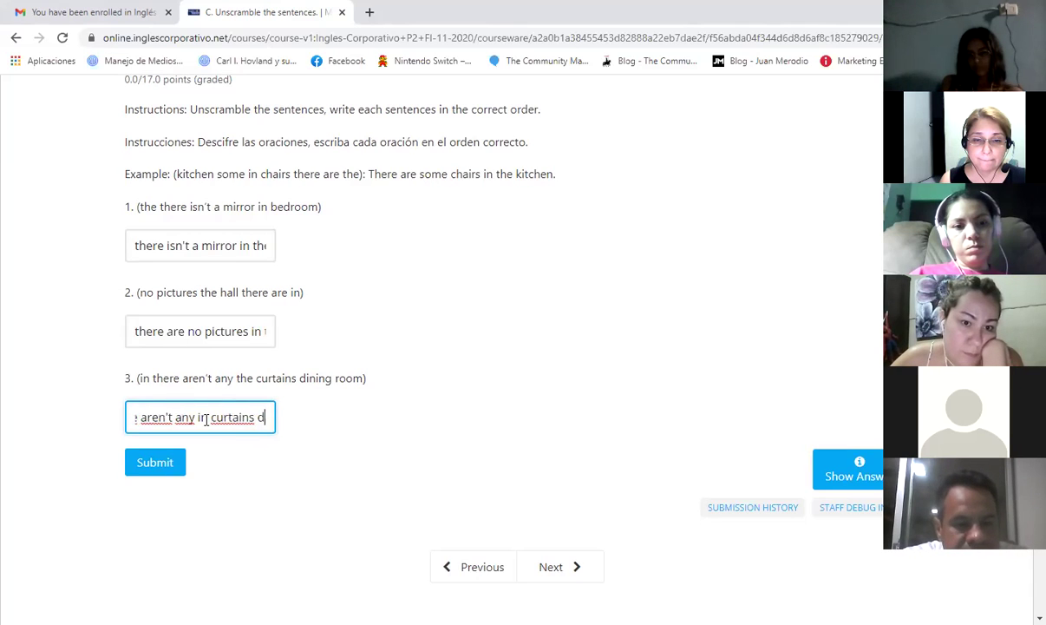
pyautogui.write('ining')
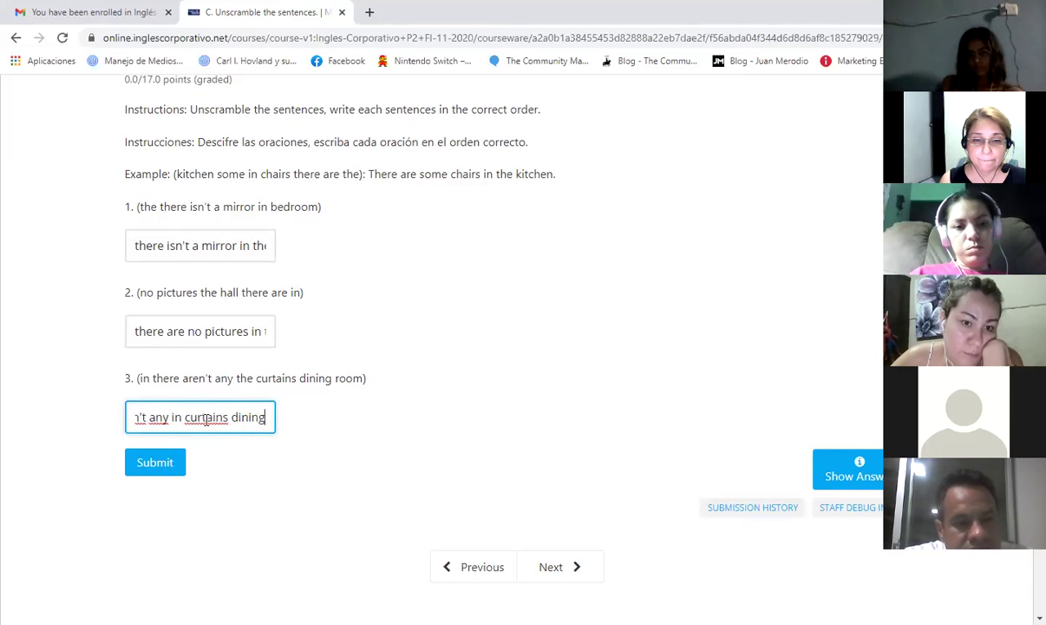
pyautogui.write(' room')
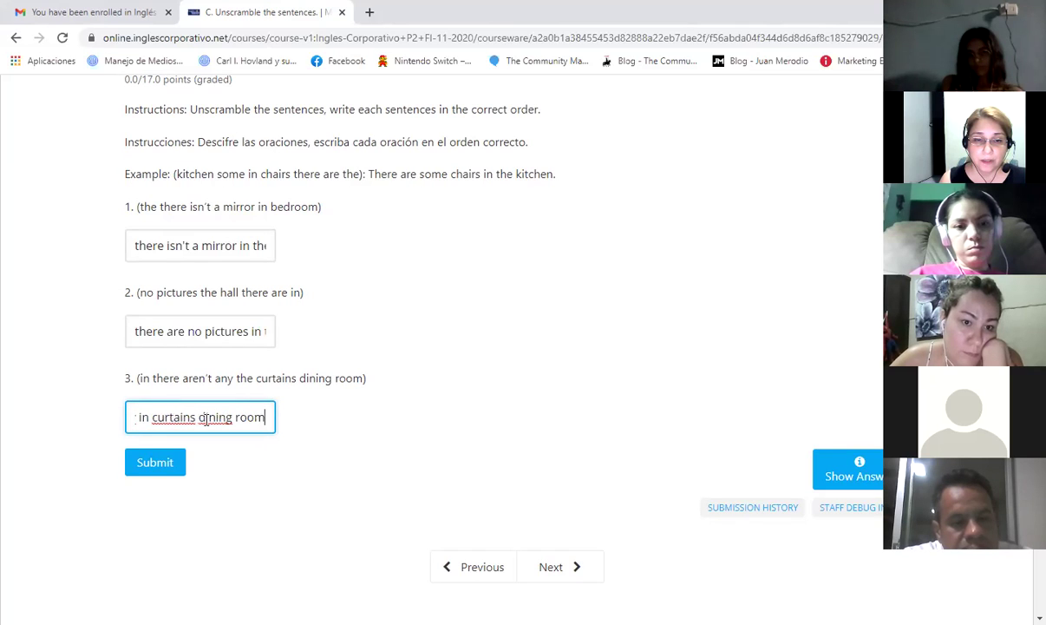
# Delete the misplaced "in" before "curtains" in the third answer
pyautogui.press('Left')
pyautogui.press('Left')
pyautogui.press('Left')
pyautogui.press('Left')
pyautogui.press('Left')
pyautogui.press('Left')
pyautogui.press('Left')
pyautogui.press('Left')
pyautogui.press('Left')
pyautogui.press('Left')
pyautogui.press('Left')
pyautogui.press('Left')
pyautogui.press('Left')
pyautogui.press('Left')
pyautogui.press('Left')
pyautogui.press('Left')
pyautogui.press('Left')
pyautogui.press('Left')
pyautogui.press('Left')
pyautogui.press('Left')
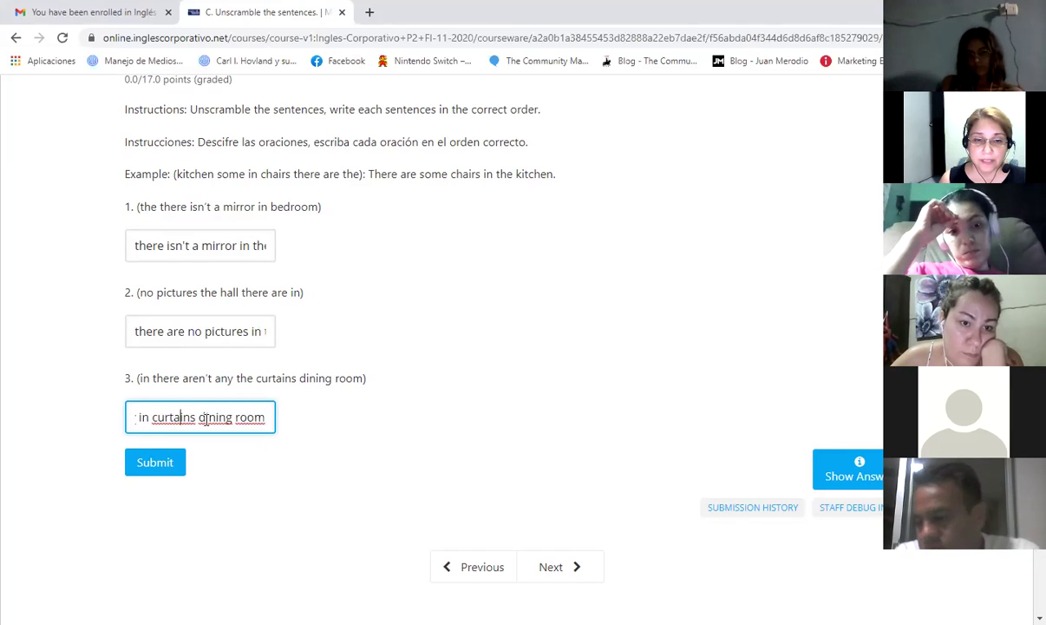
pyautogui.press('Left')
pyautogui.press('Left')
pyautogui.press('Left')
pyautogui.press('Left')
pyautogui.press('Left')
pyautogui.press('Left')
pyautogui.press('Left')
pyautogui.press('Left')
pyautogui.press('Left')
pyautogui.press('Left')
pyautogui.press('Left')
pyautogui.press('Left')
pyautogui.press('Left')
pyautogui.press('Left')
pyautogui.press('Left')
pyautogui.press('Left')
pyautogui.press('Left')
pyautogui.press('Left')
pyautogui.press('Left')
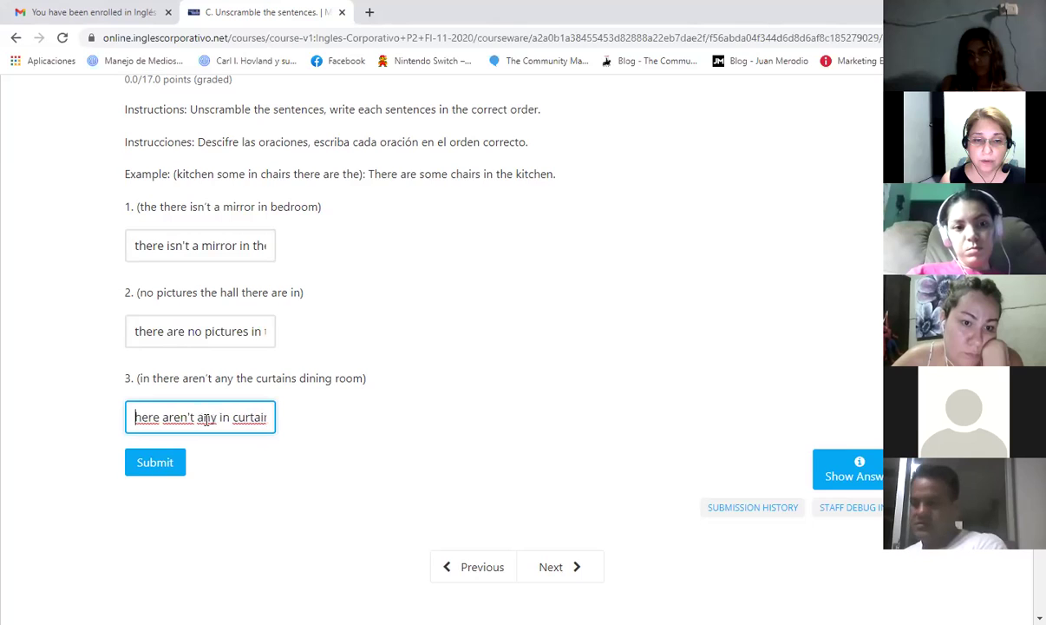
pyautogui.press('Right')
pyautogui.press('Right')
pyautogui.press('Right')
pyautogui.press('Right')
pyautogui.press('Right')
pyautogui.press('Right')
pyautogui.press('Right')
pyautogui.press('Right')
pyautogui.press('Right')
pyautogui.press('Right')
pyautogui.press('Right')
pyautogui.press('Right')
pyautogui.press('Right')
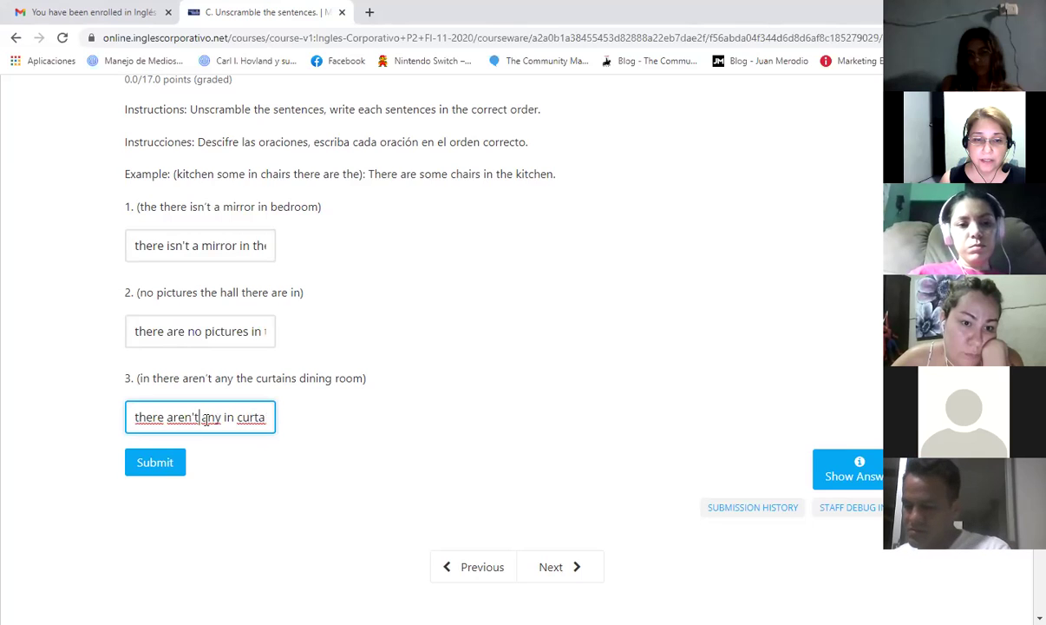
pyautogui.press('Right')
pyautogui.press('Right')
pyautogui.press('Right')
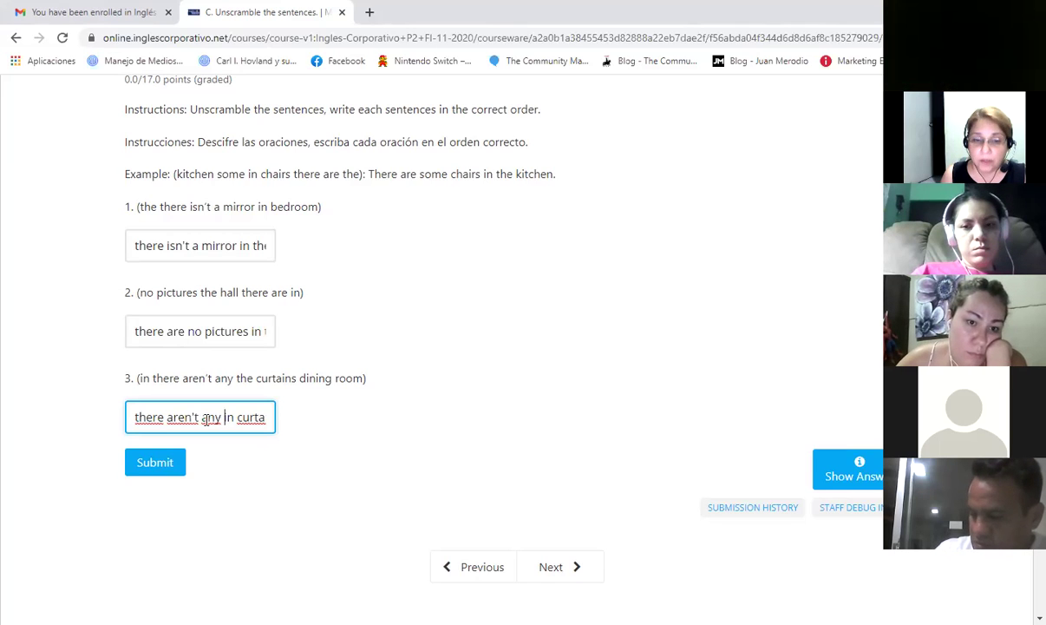
pyautogui.press('Delete')
pyautogui.press('Delete')
pyautogui.press('Delete')
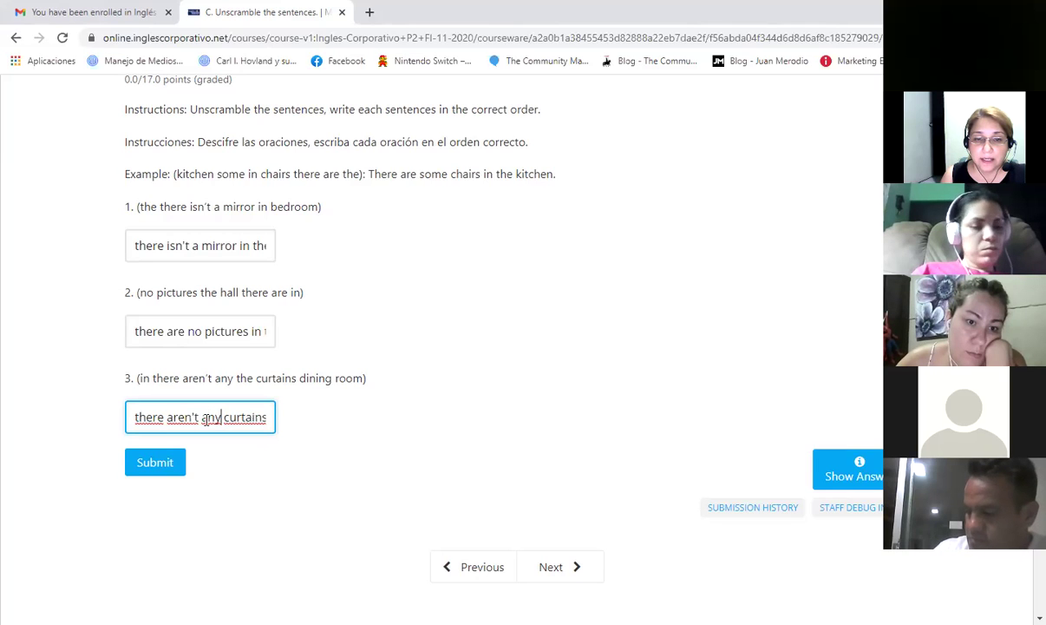
# Insert "in the" after "curtains" so the third answer reads "there aren't any curtains in the dining room", and submit the exercise
pyautogui.press('Right')
pyautogui.press('Right')
pyautogui.press('Right')
pyautogui.press('Right')
pyautogui.press('Right')
pyautogui.press('Right')
pyautogui.write('d')
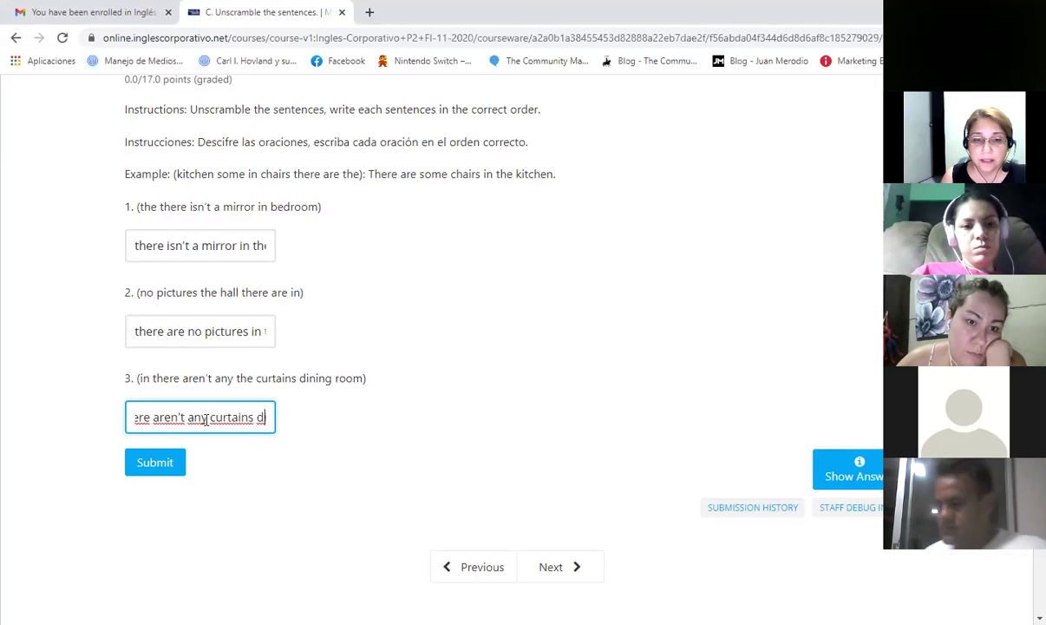
pyautogui.write('ini')
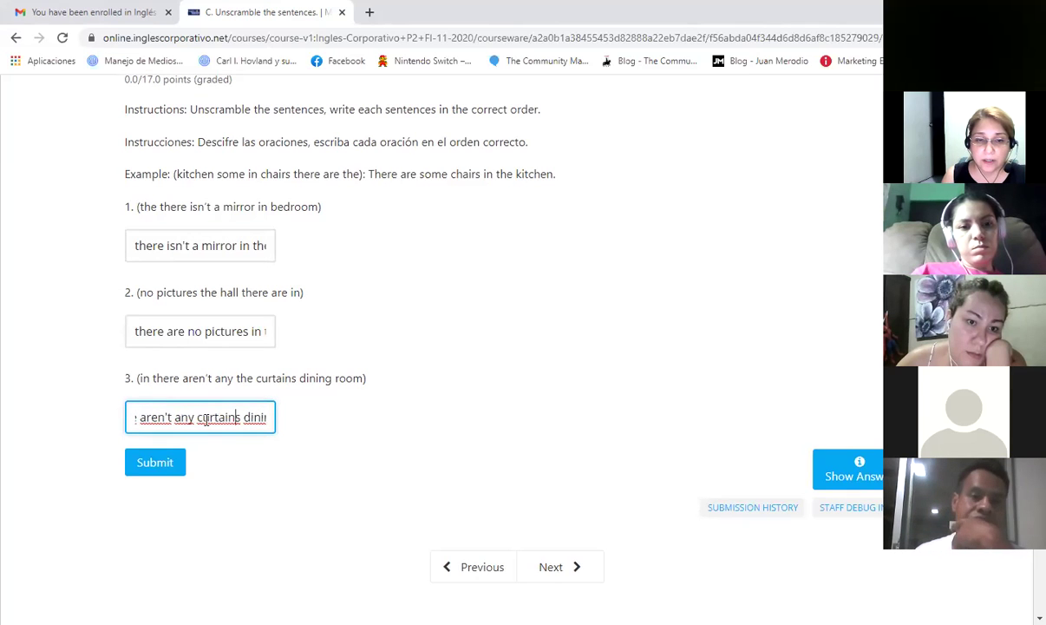
pyautogui.write(' in')
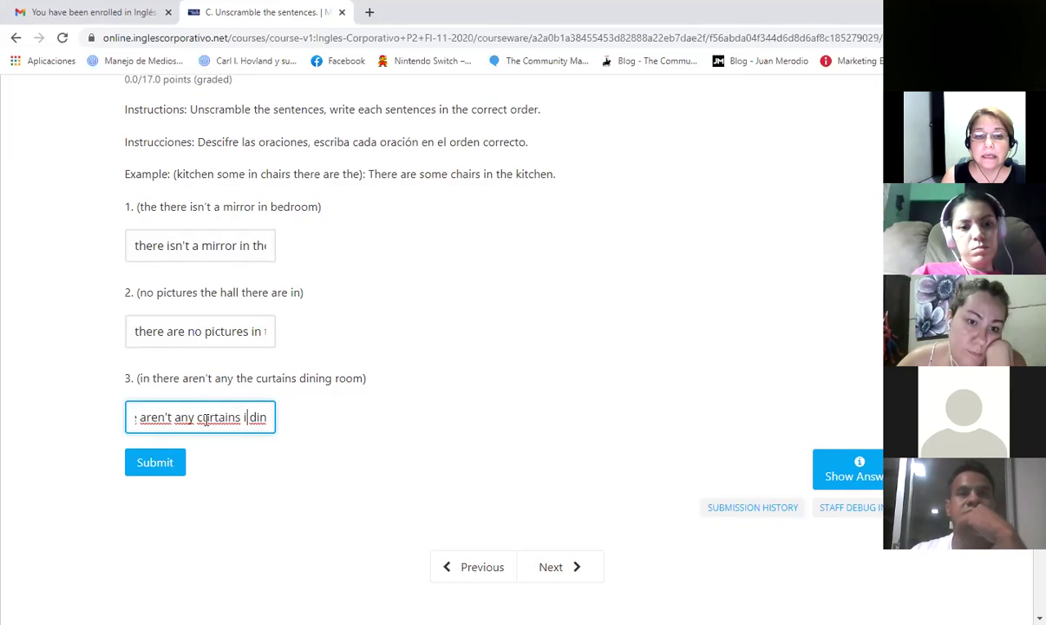
pyautogui.write(' the dining room')
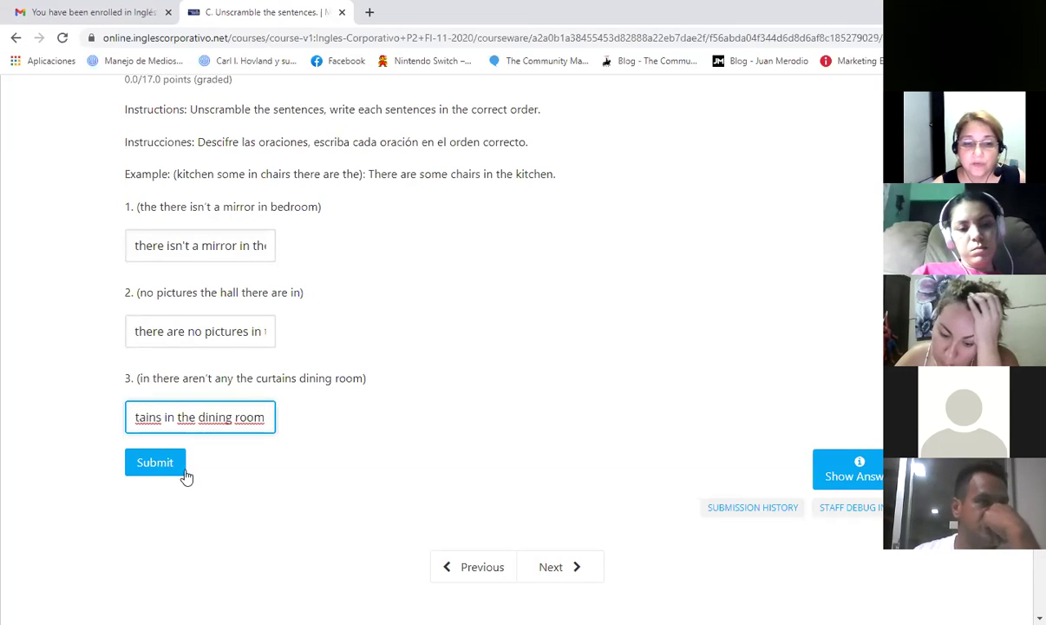
pyautogui.click(156, 462)
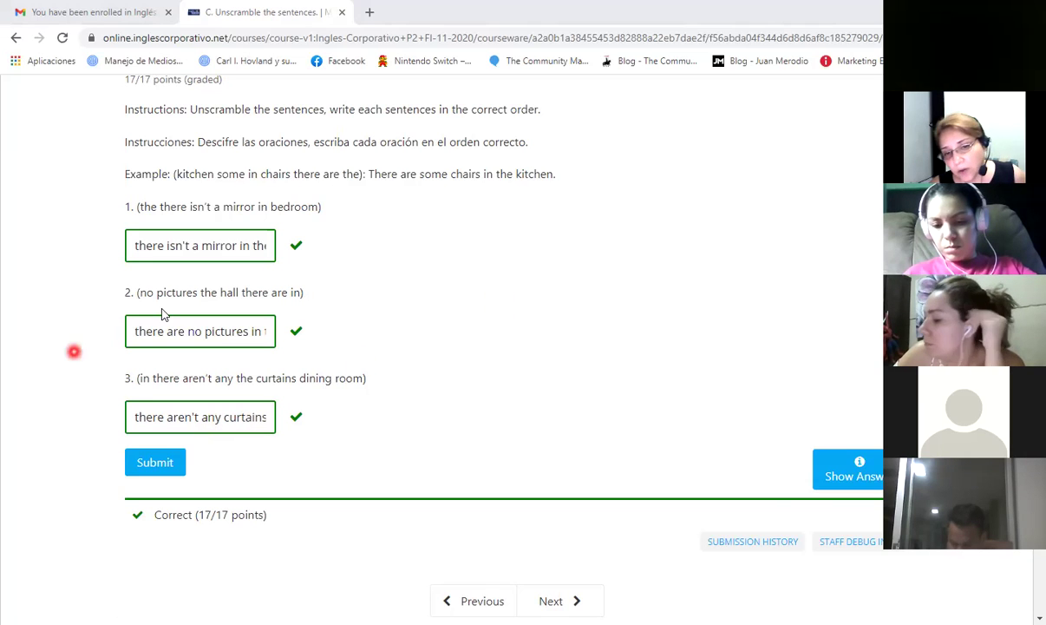
# Move on to the Midterm's "D. Select the correct words." exercise and look over its instructions and questions
pyautogui.scroll(-2, 529, 434)
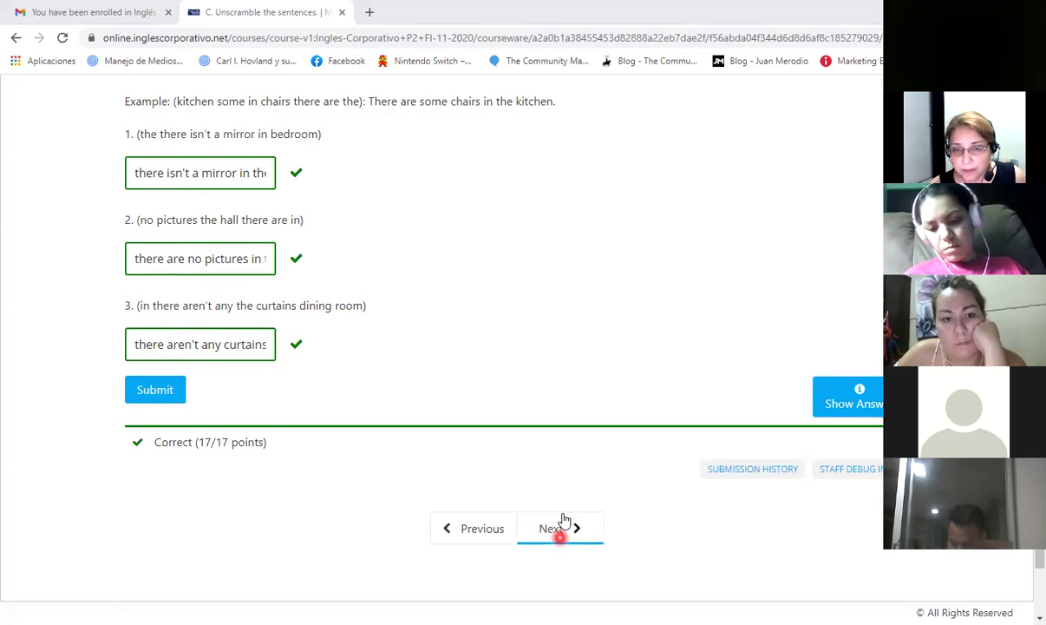
pyautogui.click(563, 525)
pyautogui.scroll(-2, 496, 367)
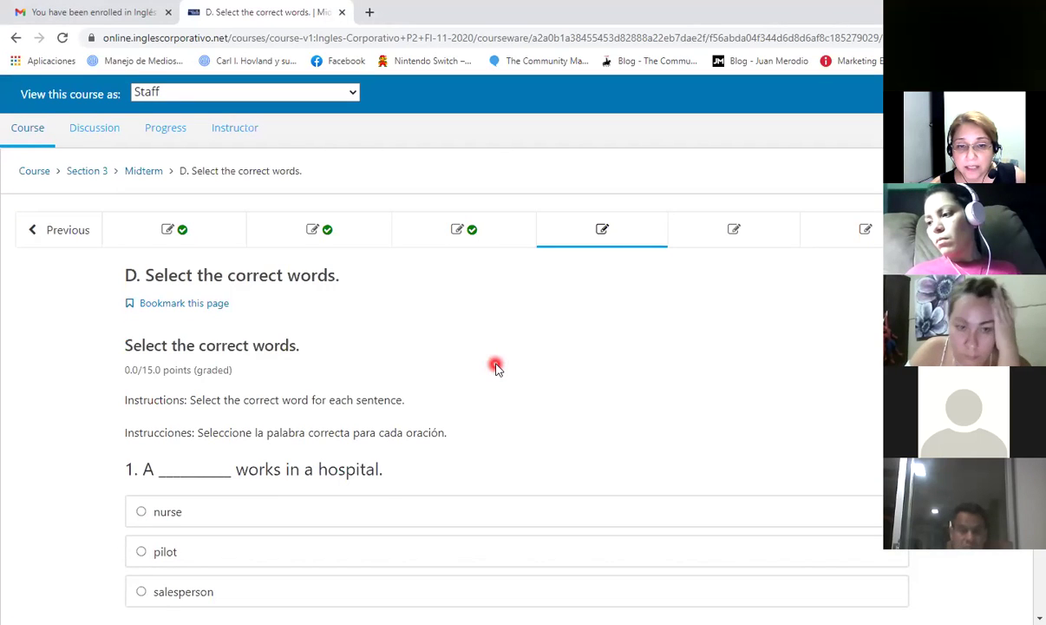
pyautogui.scroll(-1, 496, 368)
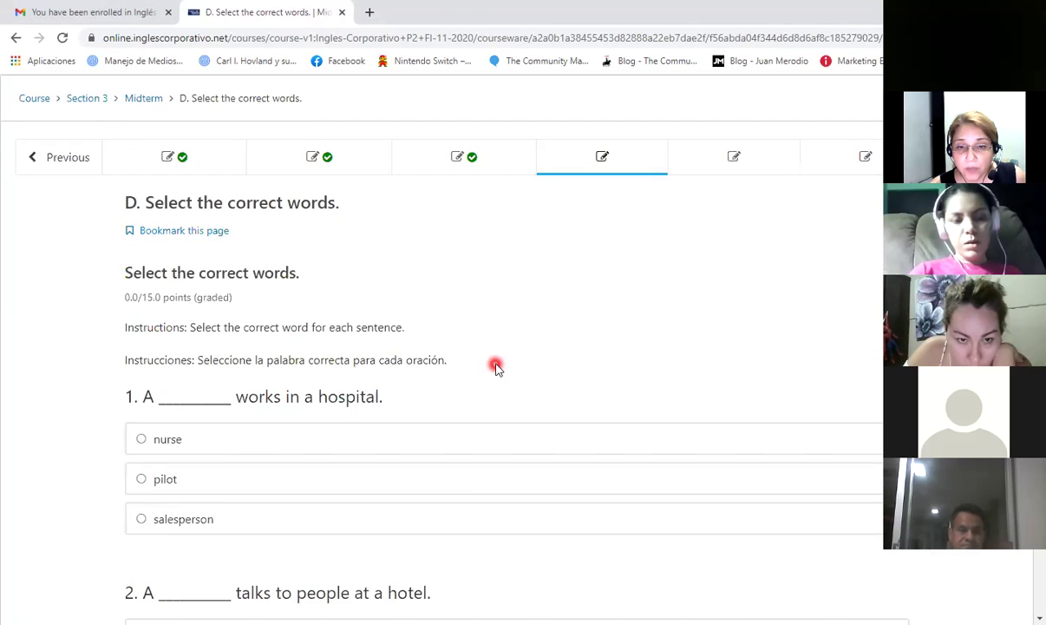
pyautogui.scroll(-1, 495, 368)
pyautogui.scroll(-1, 496, 367)
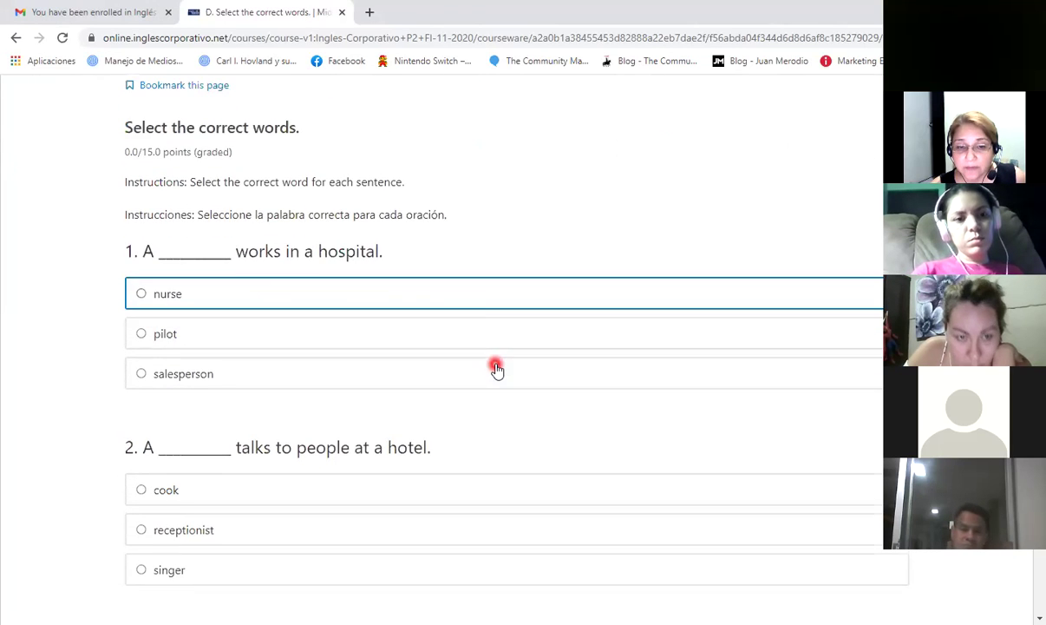
pyautogui.scroll(-3, 495, 368)
pyautogui.scroll(3, 495, 367)
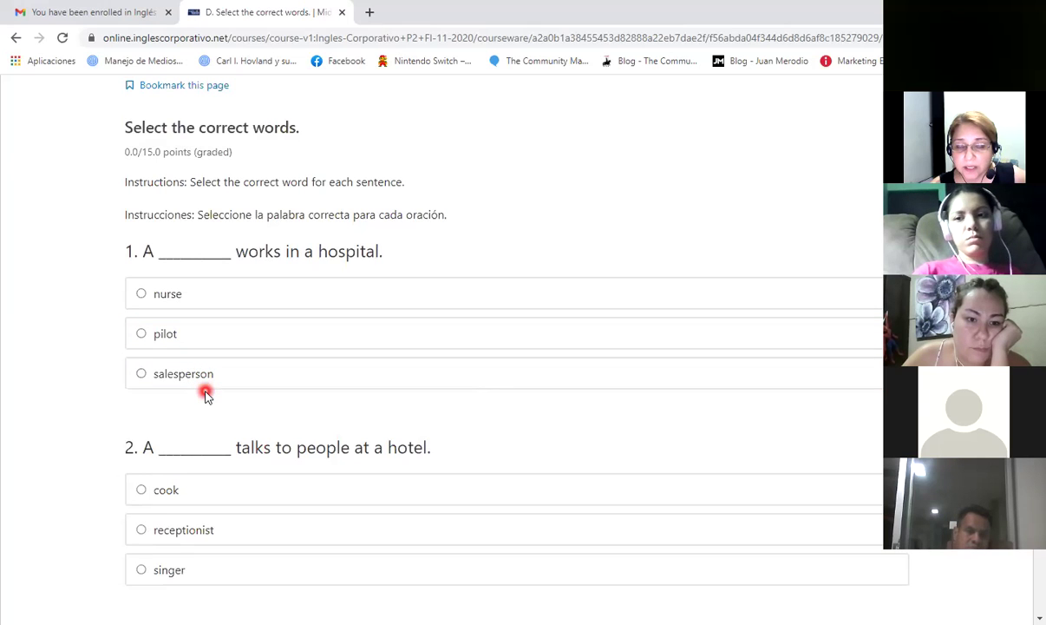
# Answer the three section D questions with "nurse", "receptionist" and "judge", and submit them
pyautogui.click(154, 295)
pyautogui.scroll(-1, 228, 308)
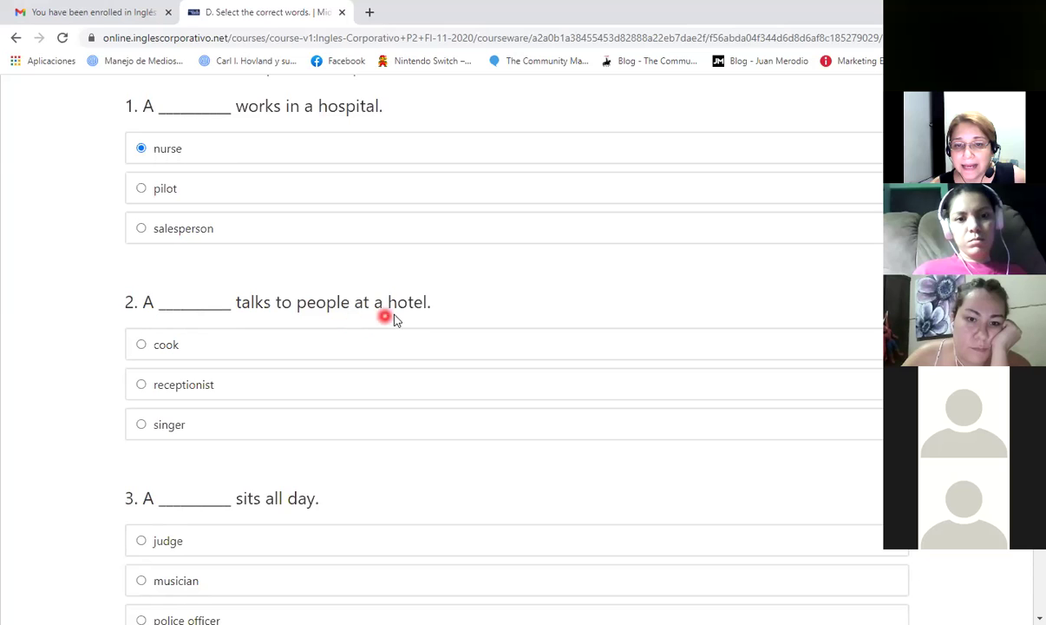
pyautogui.click(178, 392)
pyautogui.scroll(-2, 273, 399)
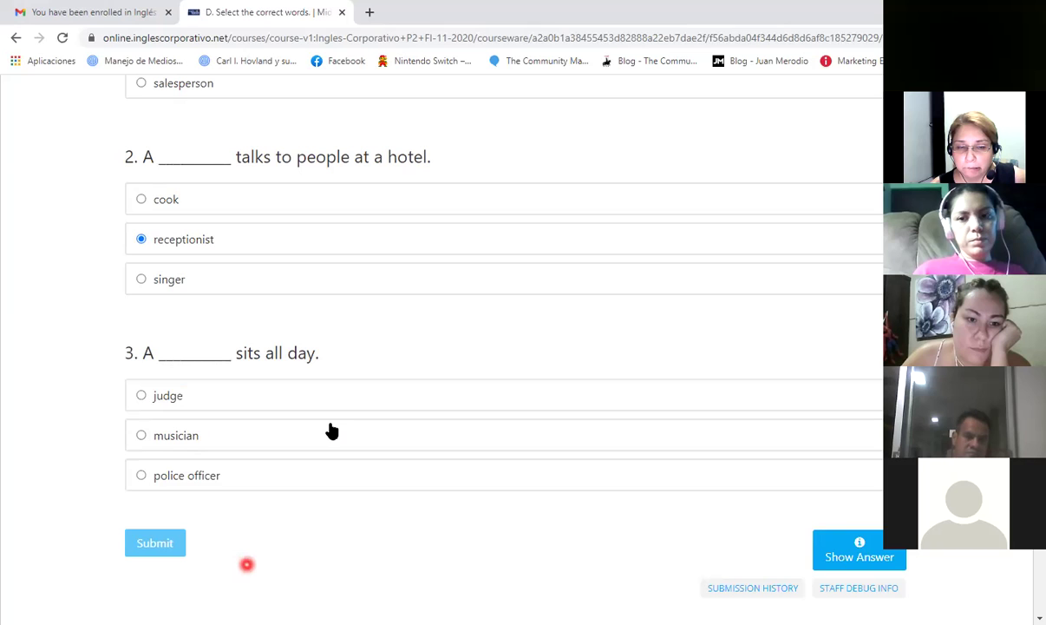
pyautogui.click(178, 396)
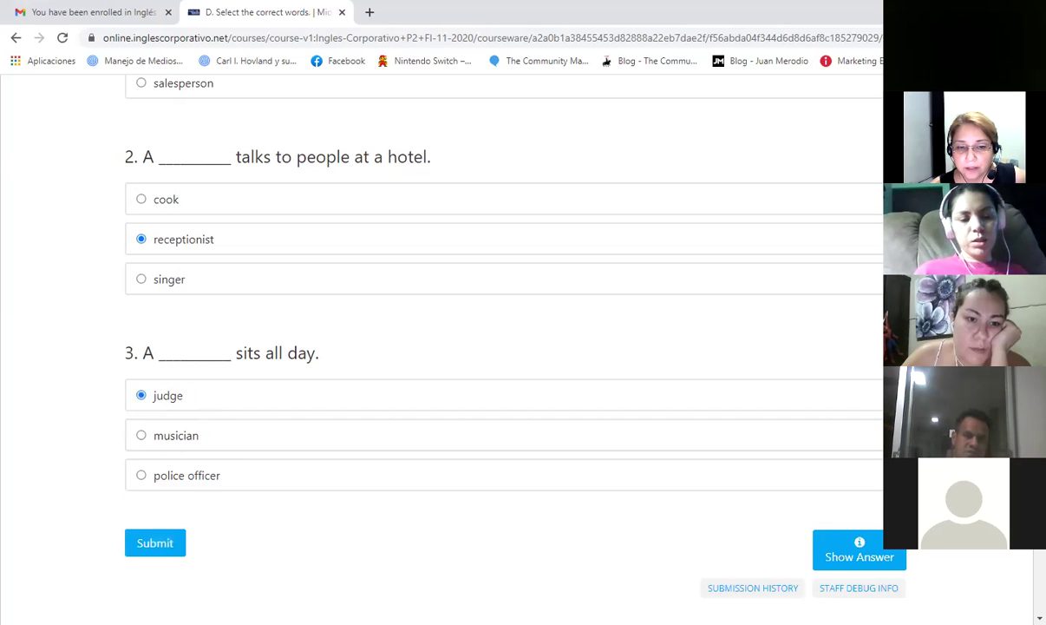
pyautogui.click(137, 545)
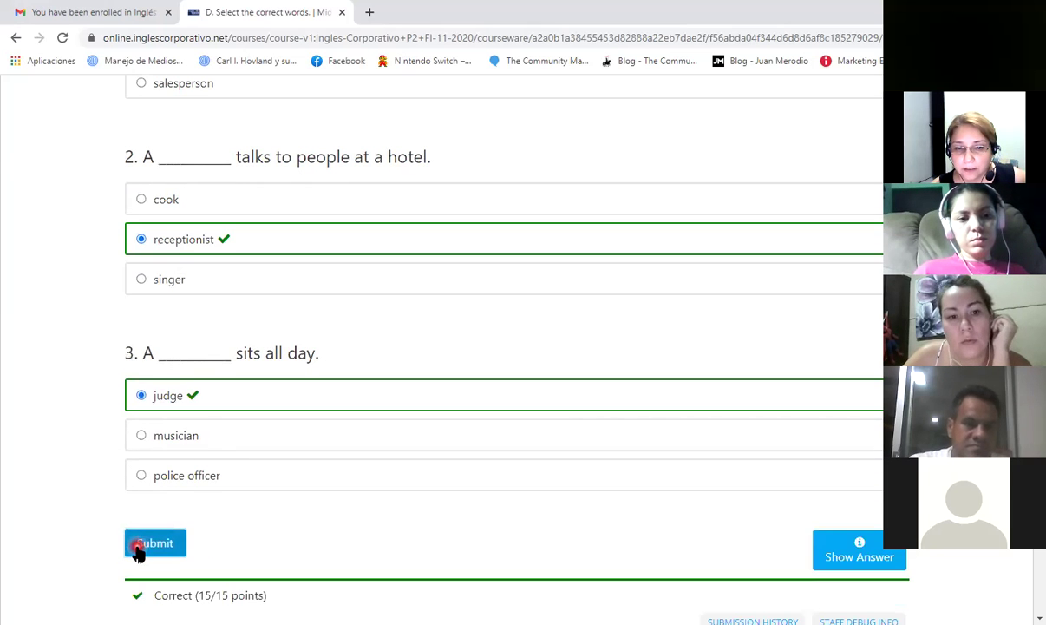
# Review the graded section D answers and move on to "E. Select questions to complete the conversations."
pyautogui.scroll(-2, 136, 551)
pyautogui.scroll(3, 217, 599)
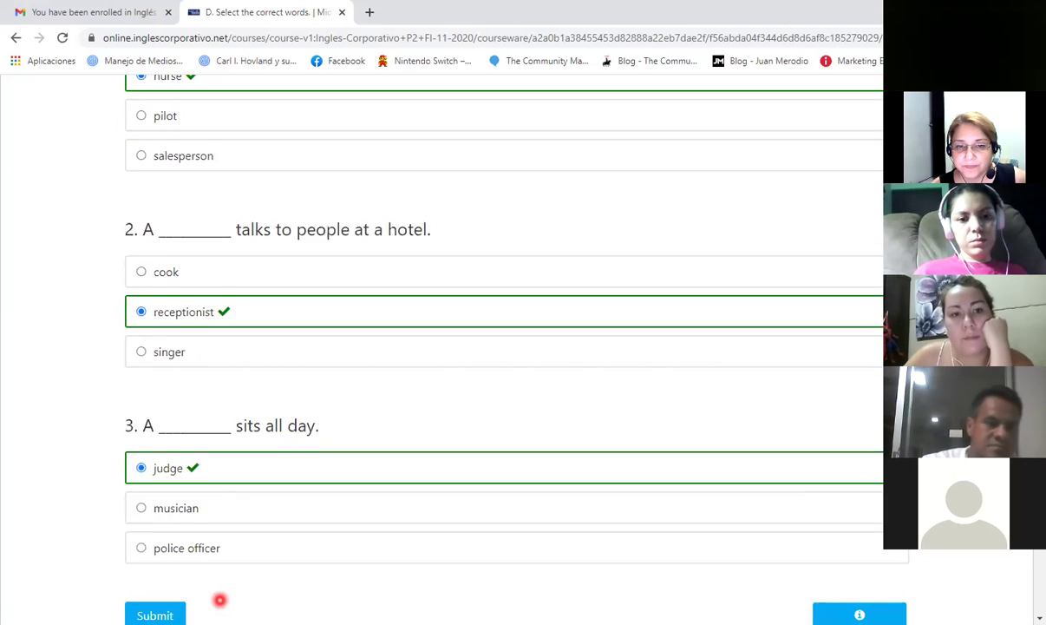
pyautogui.scroll(2, 219, 599)
pyautogui.scroll(-3, 304, 494)
pyautogui.scroll(-3, 308, 486)
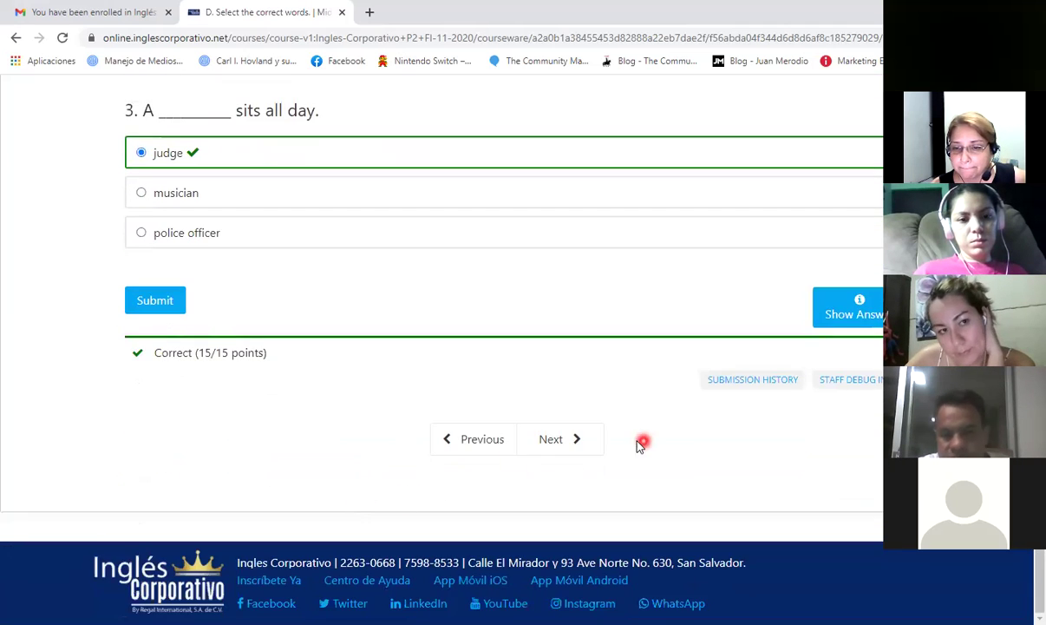
pyautogui.click(566, 440)
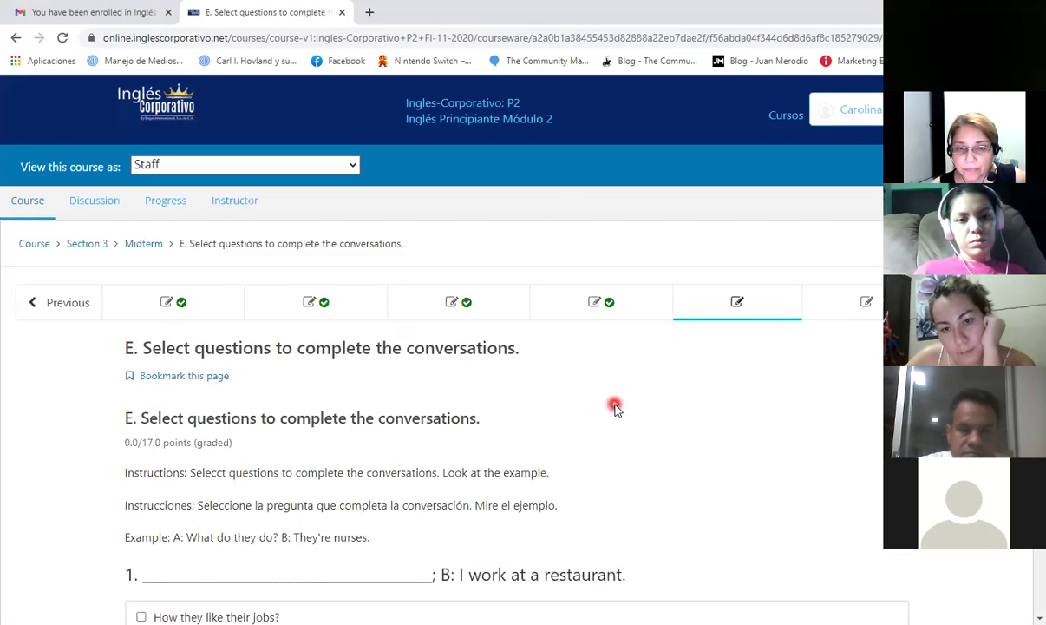
pyautogui.scroll(-2, 322, 421)
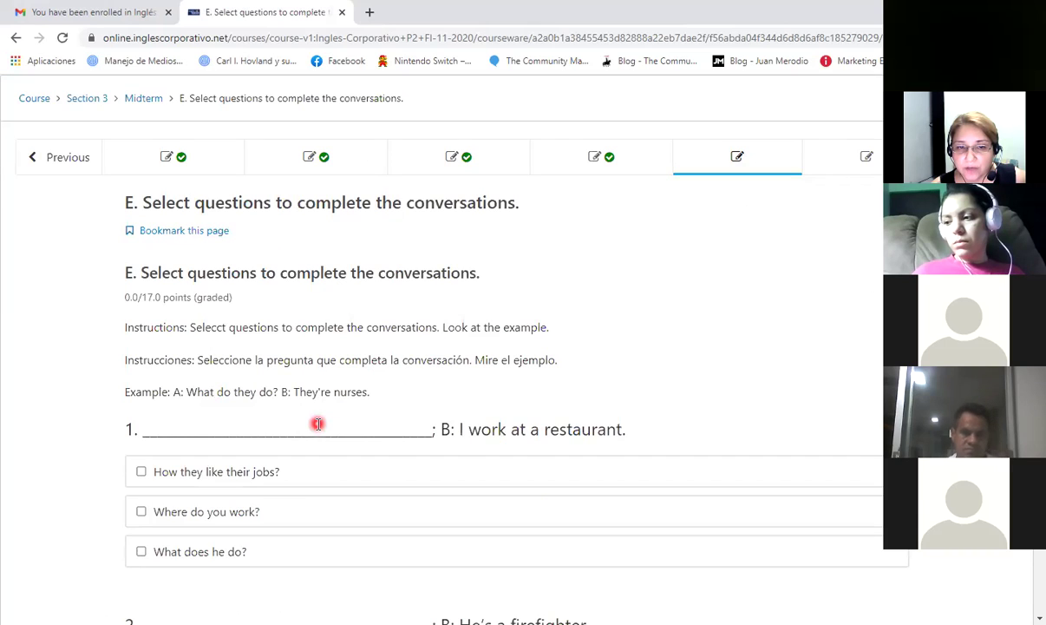
# Answer section E's first conversation with "Where do you work?" and the second with "What does he do?"
pyautogui.scroll(-2, 318, 424)
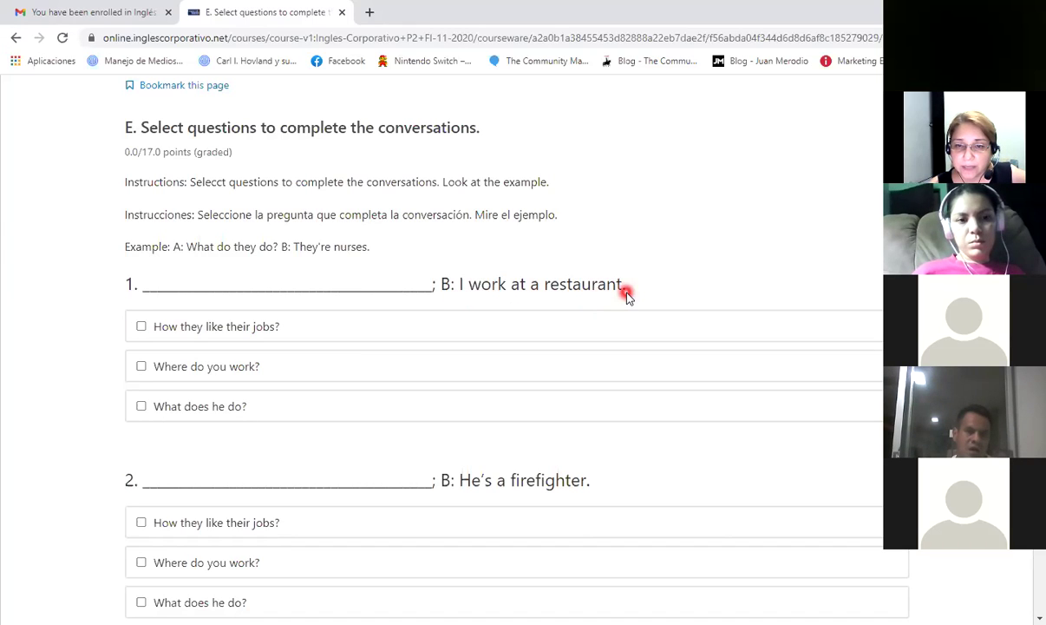
pyautogui.click(243, 379)
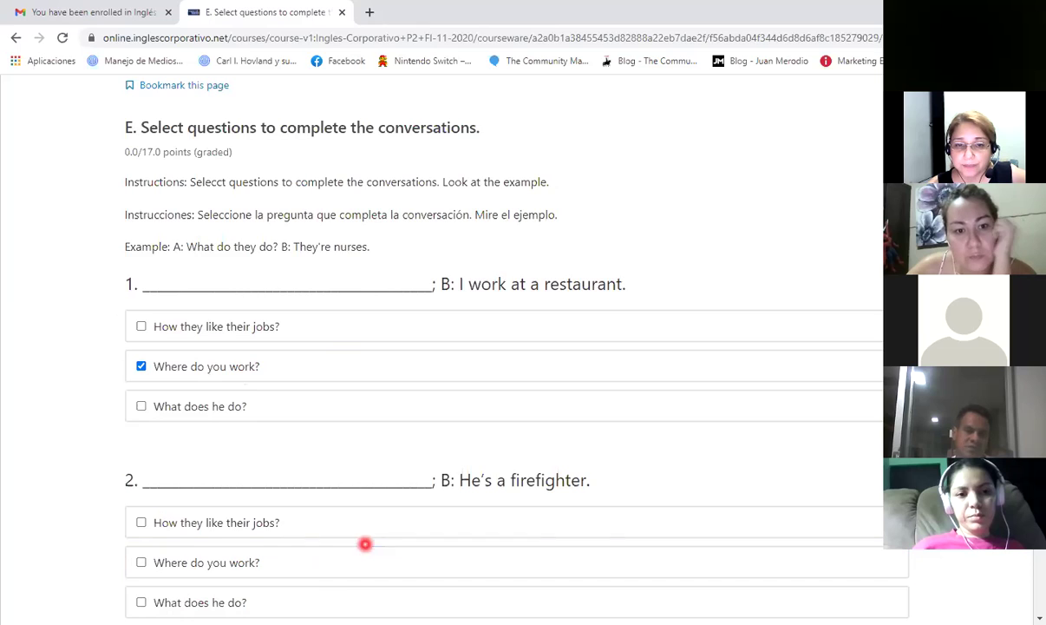
pyautogui.scroll(-1, 365, 542)
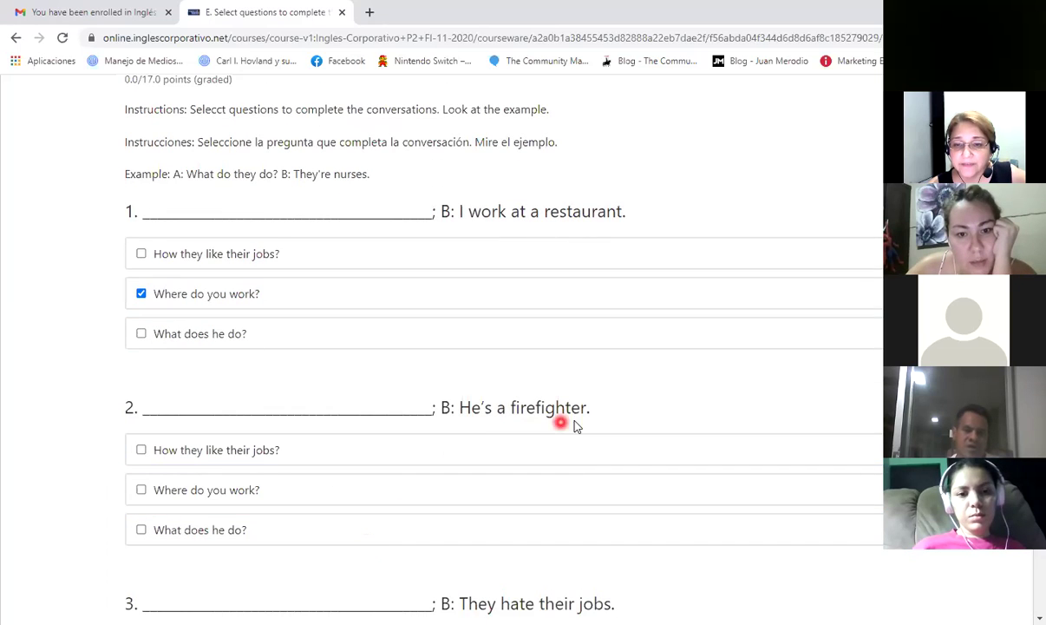
pyautogui.scroll(-1, 596, 421)
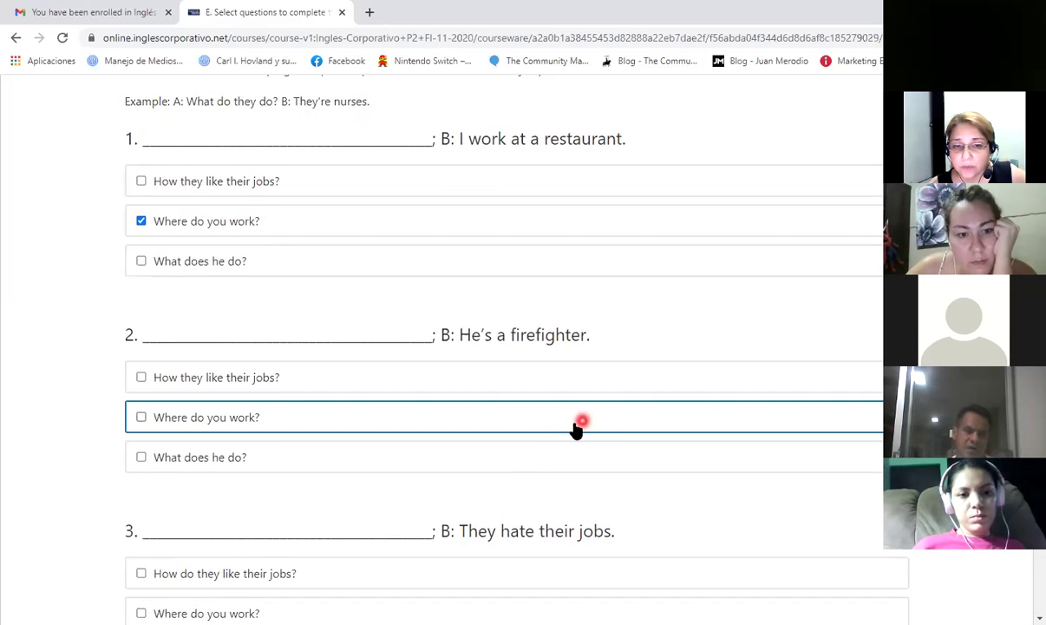
pyautogui.click(232, 468)
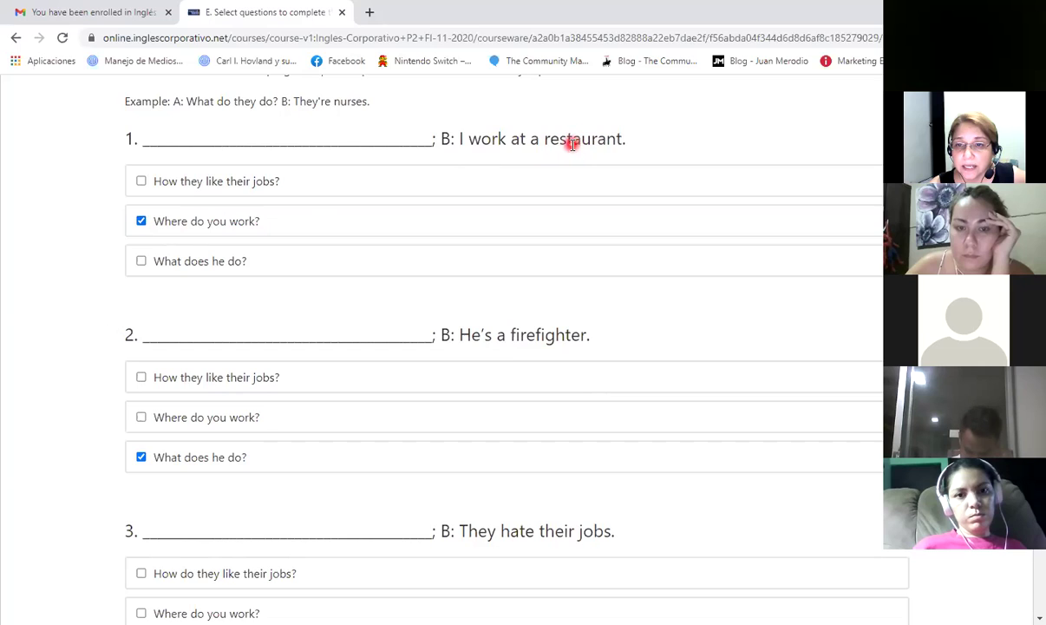
# Select "How do they like their jobs?" as the question completing the third conversation, "They hate their jobs."
pyautogui.scroll(-3, 599, 269)
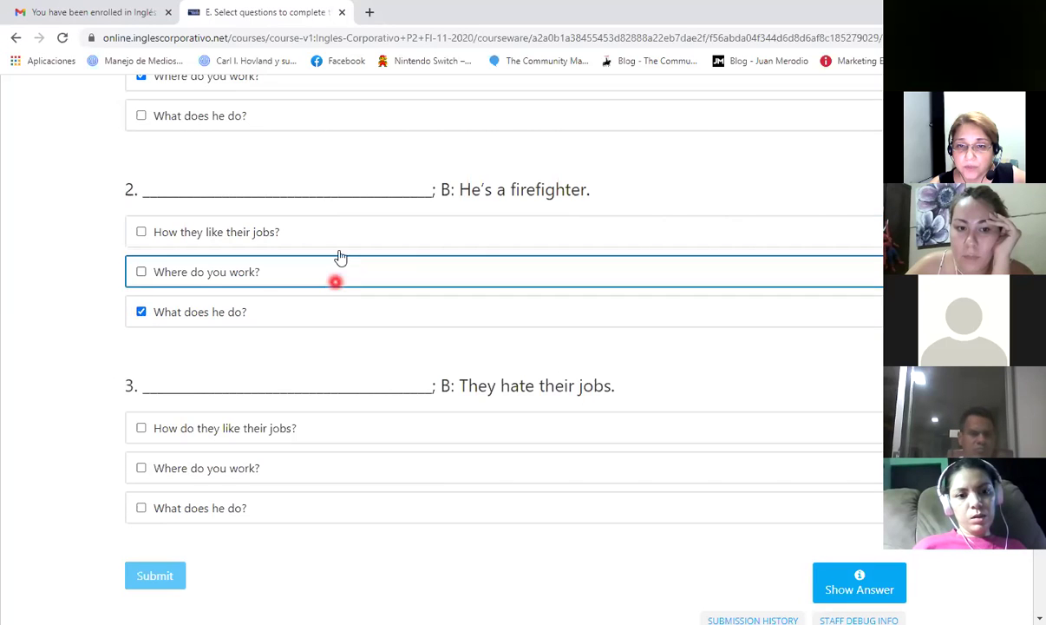
pyautogui.scroll(-1, 347, 273)
pyautogui.scroll(-3, 355, 275)
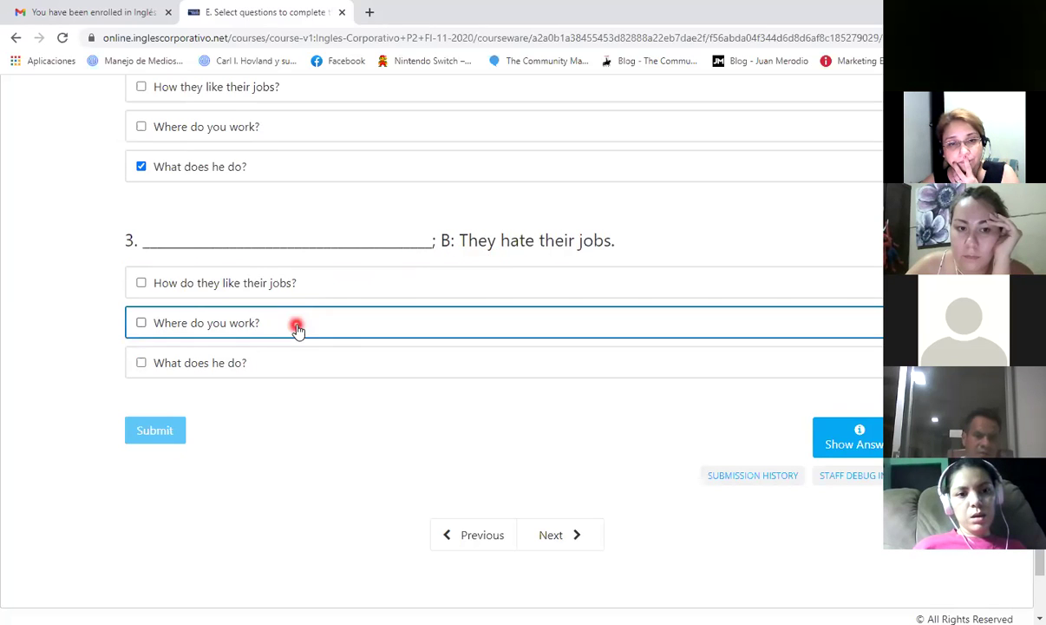
pyautogui.click(298, 289)
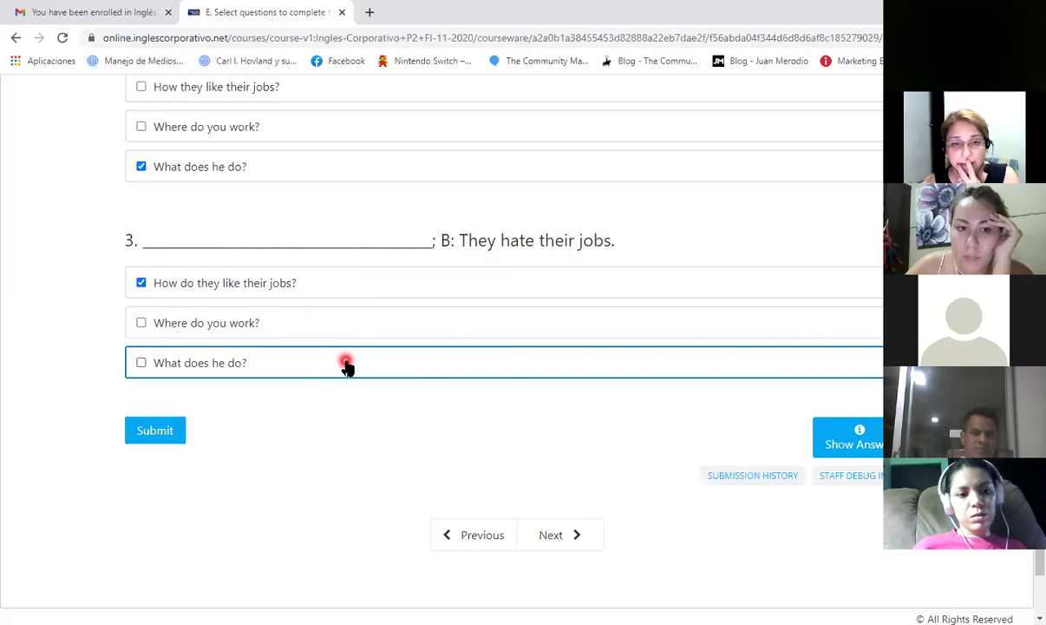